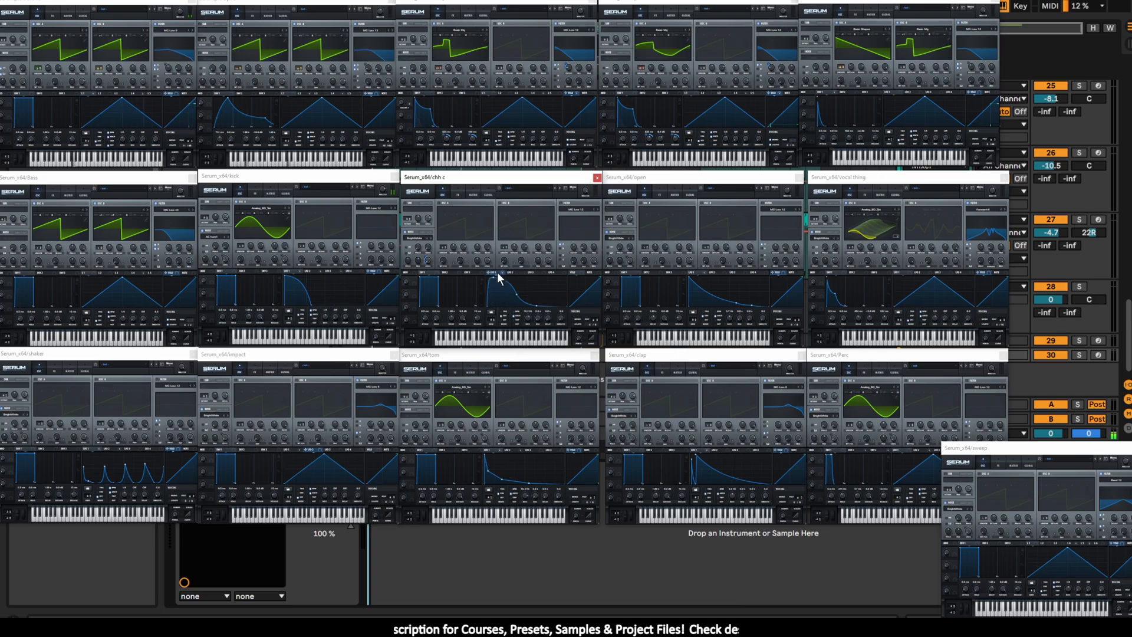
- Inspect the kick Serum's envelope and effects, plus the effects of the vocal thing and second upper-row Serums, and restore their oscillator views
{"action": "left_click", "coordinate": [313, 272]}
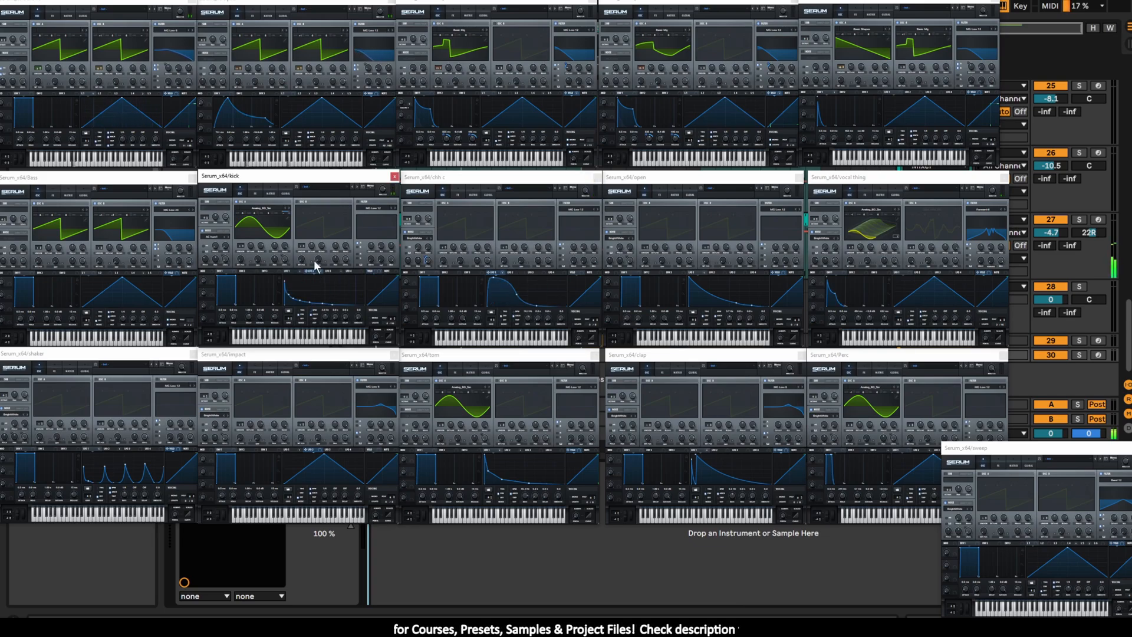
{"action": "left_click", "coordinate": [257, 190]}
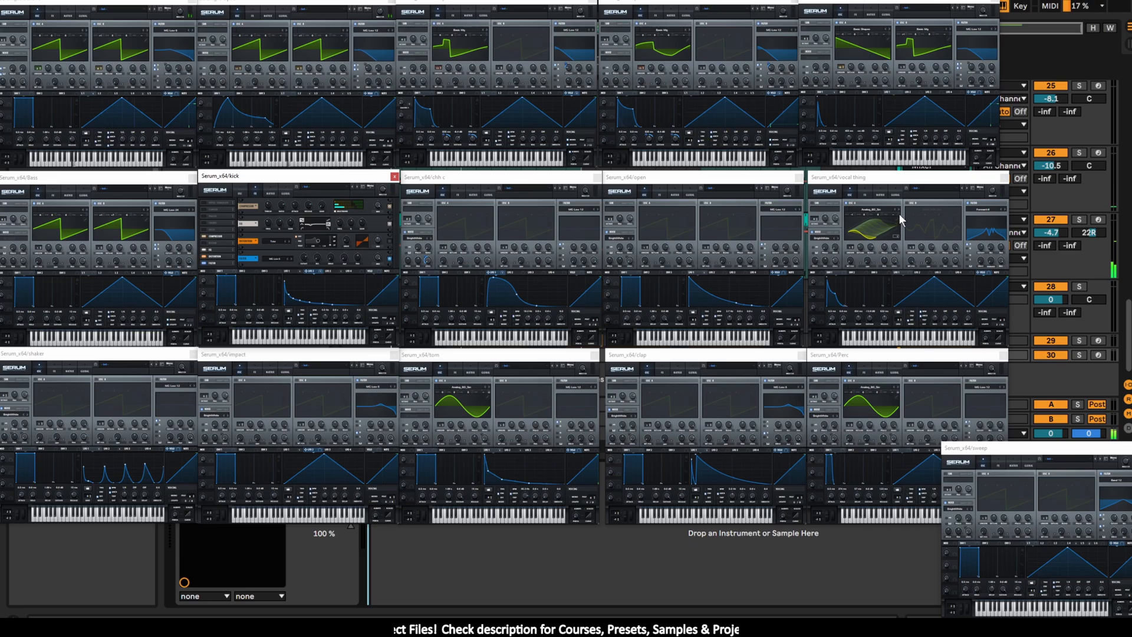
{"action": "left_click", "coordinate": [863, 190]}
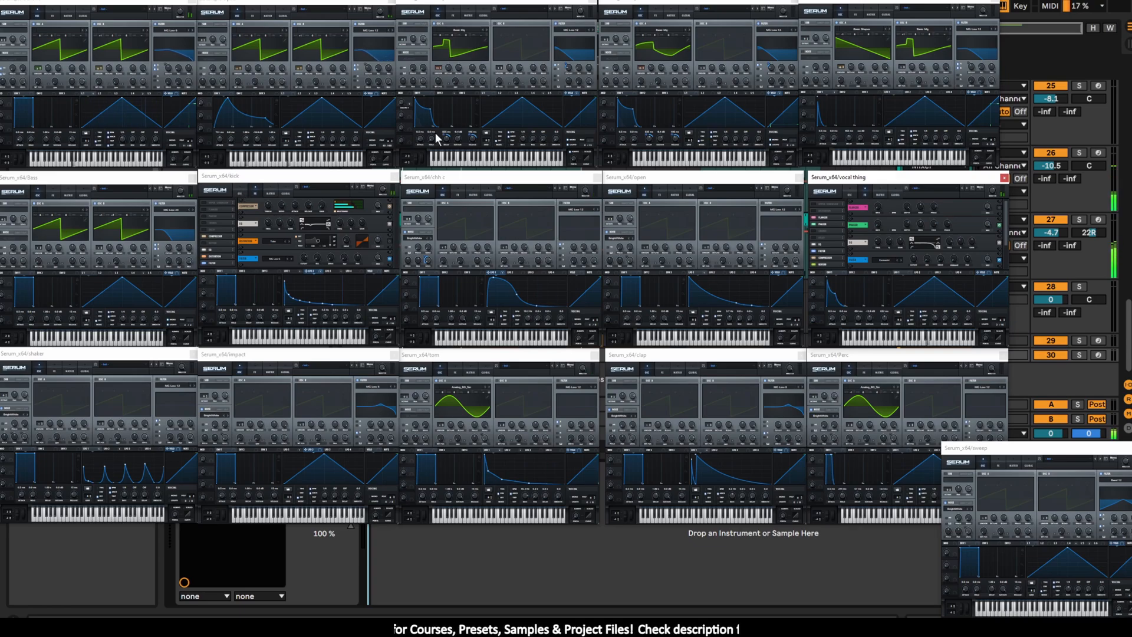
{"action": "left_click", "coordinate": [253, 15]}
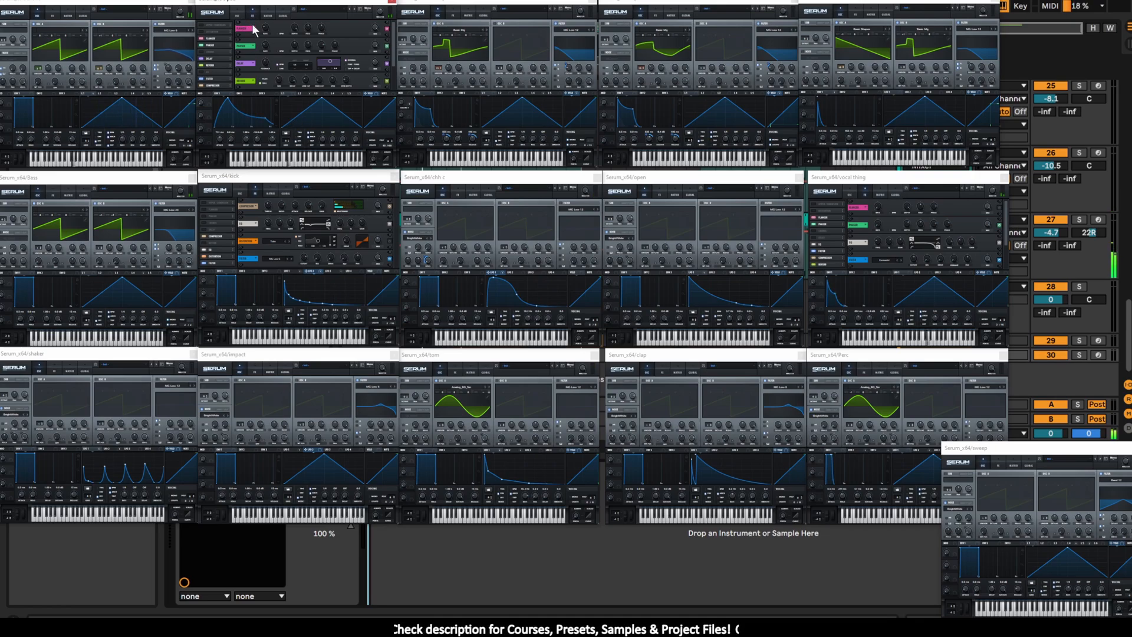
{"action": "left_click", "coordinate": [239, 14]}
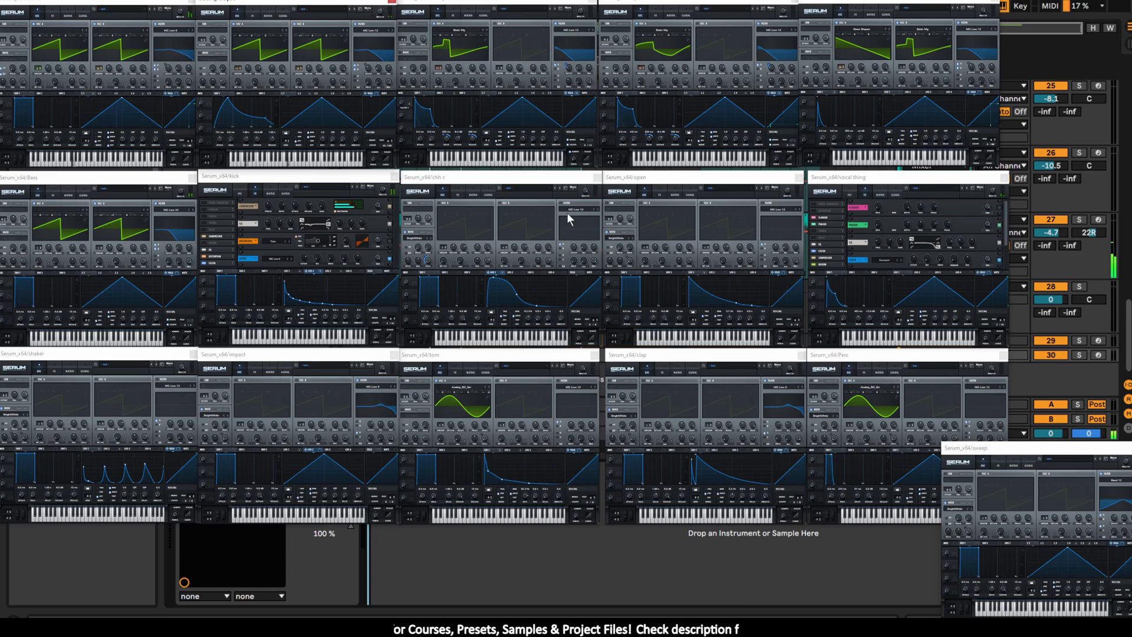
{"action": "left_click", "coordinate": [849, 196]}
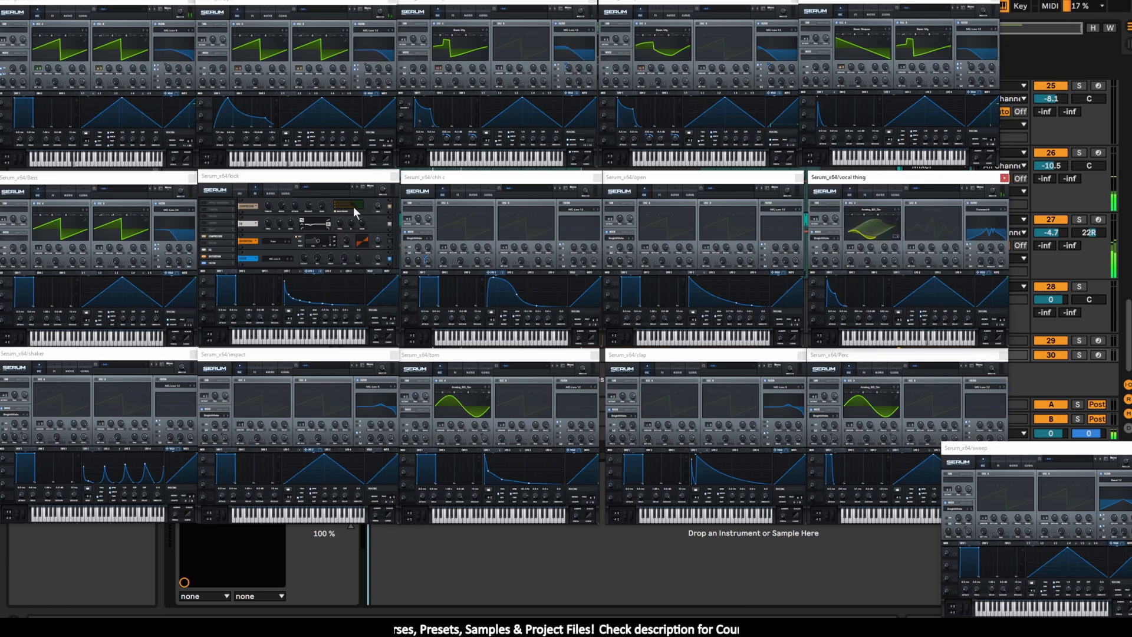
{"action": "left_click", "coordinate": [241, 193]}
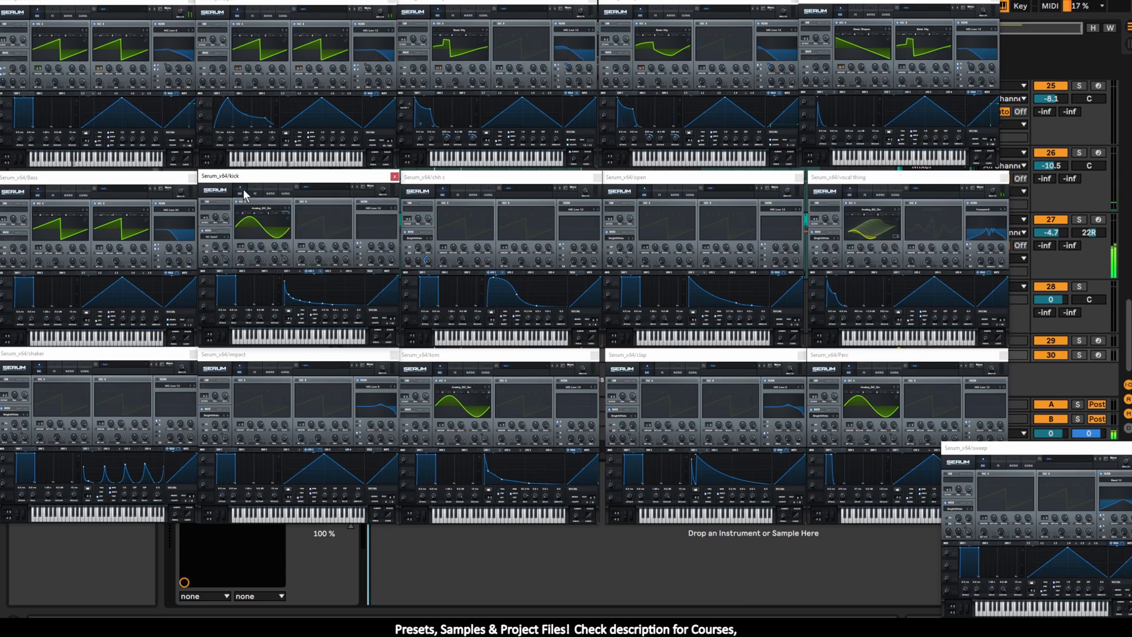
- Look through the effects rack of the third upper-row Serum and return it to the oscillator view
{"action": "left_click", "coordinate": [453, 13]}
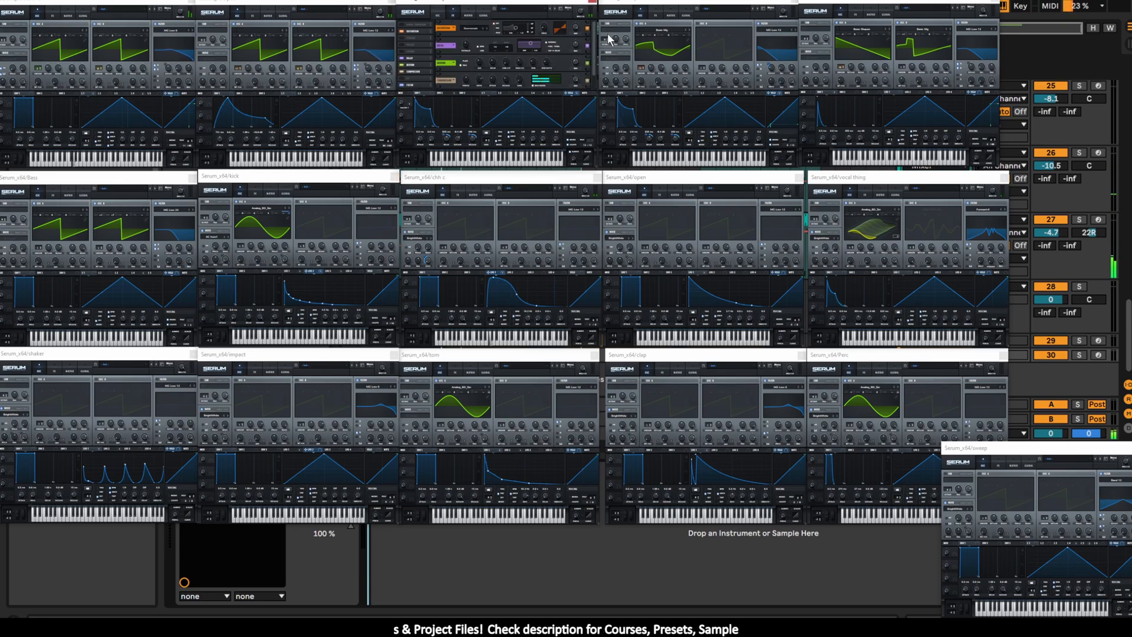
{"action": "left_click_drag", "start_coordinate": [594, 53], "coordinate": [595, 66]}
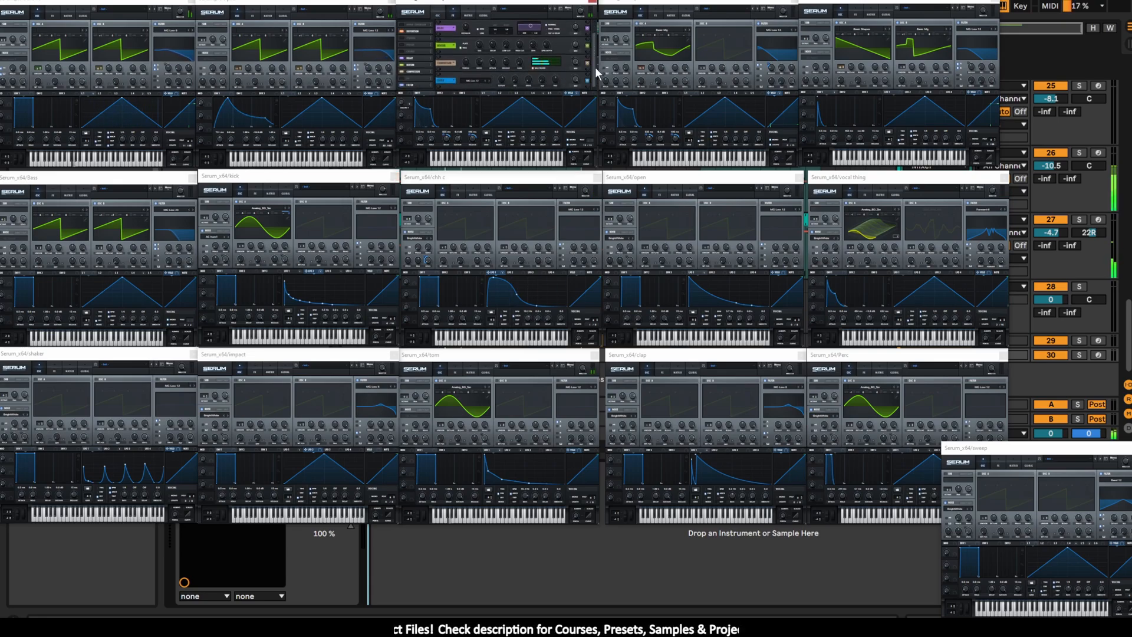
{"action": "left_click", "coordinate": [441, 14]}
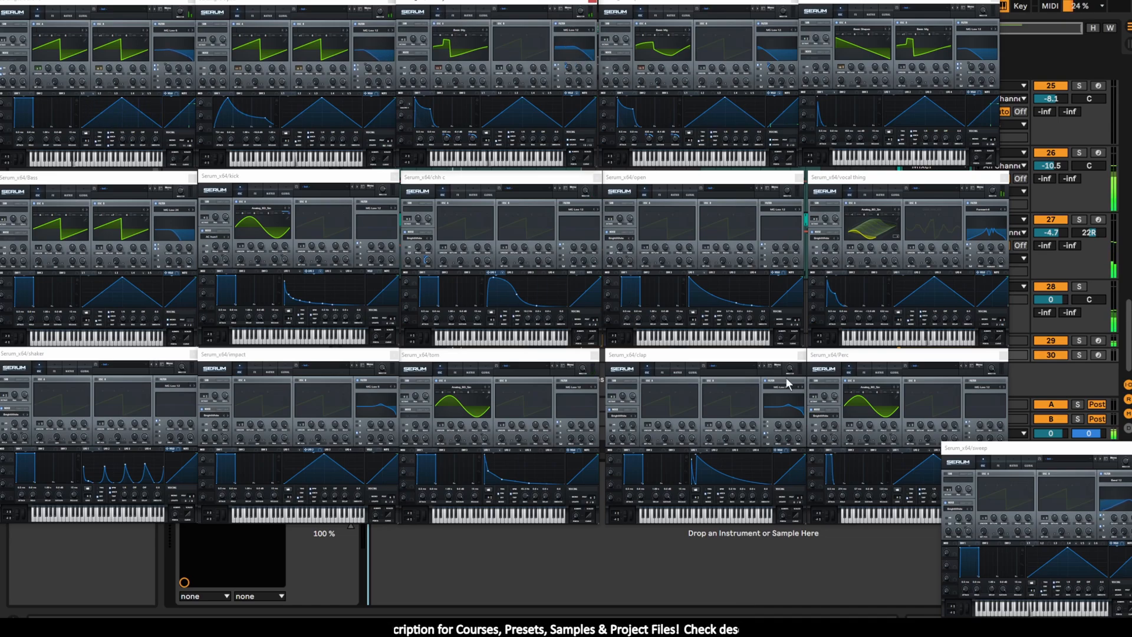
- Check the sweep Serum's effects and oscillators, and display the LFO with the falling ramp shape
{"action": "left_click", "coordinate": [1013, 454]}
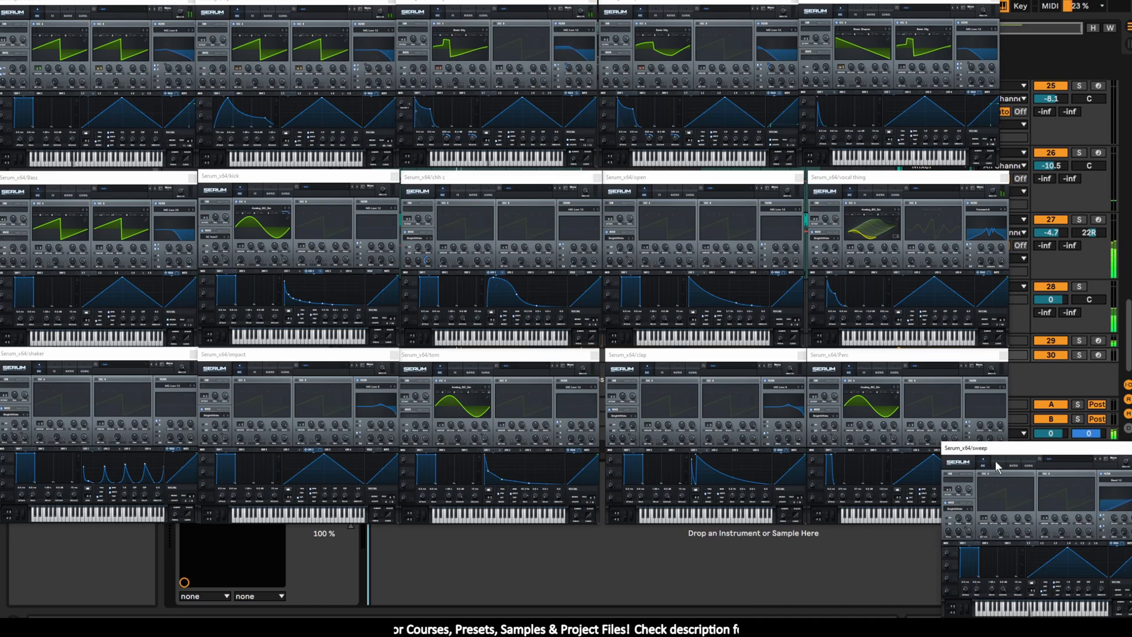
{"action": "left_click", "coordinate": [997, 465]}
{"action": "left_click", "coordinate": [989, 467]}
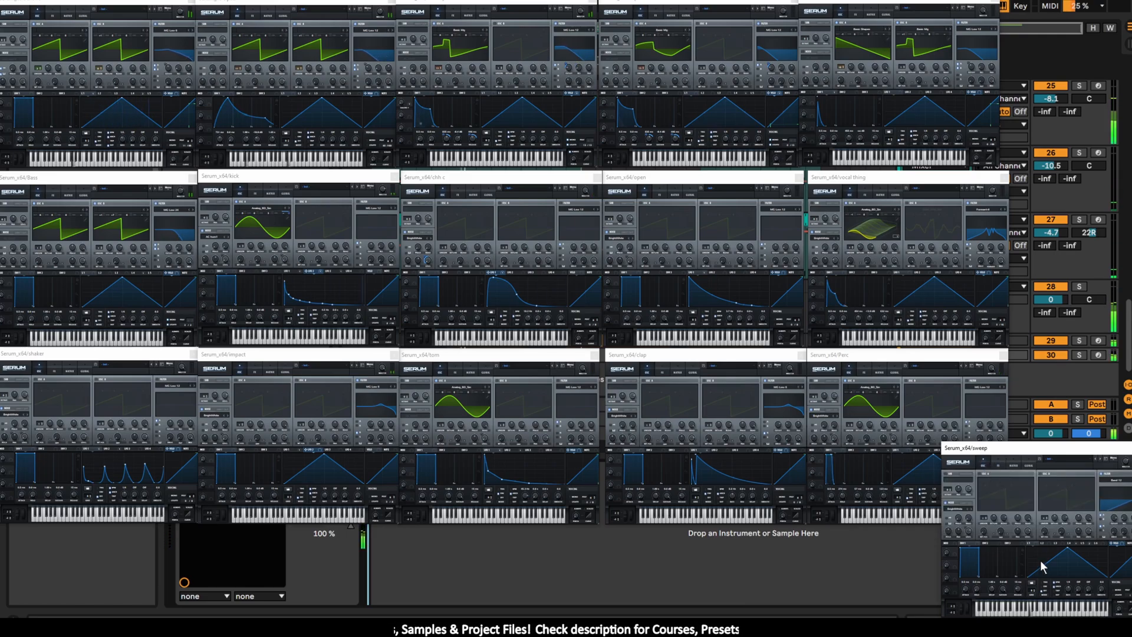
{"action": "left_click", "coordinate": [1089, 546]}
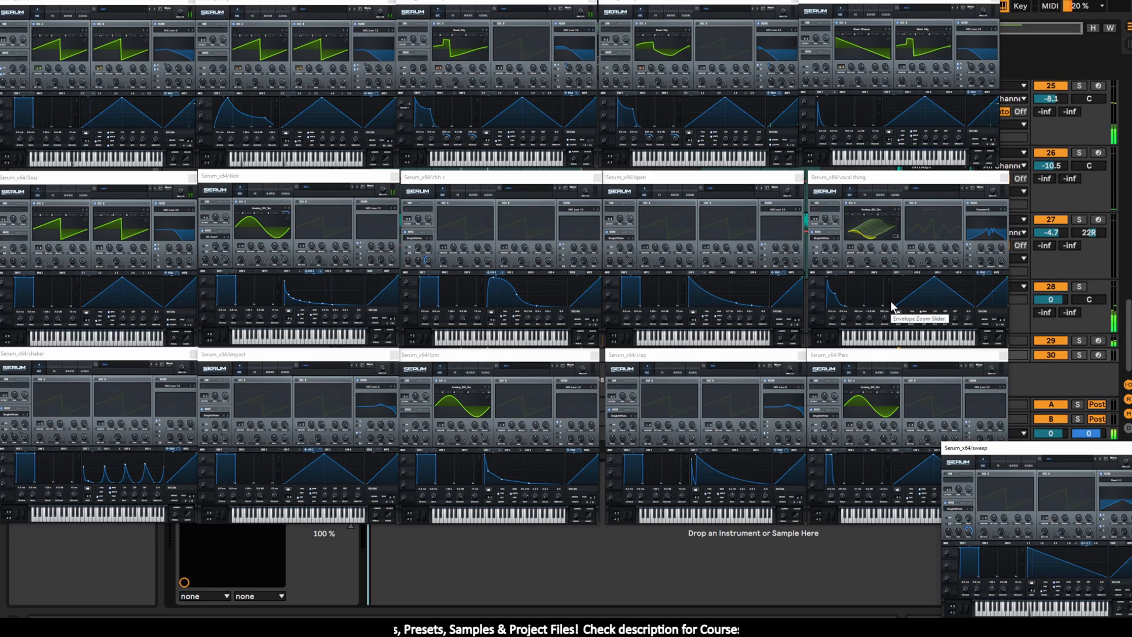
- Check the effects racks of the Bass Serum and the fourth and fifth upper-row Serums, returning each to its oscillator view
{"action": "left_click", "coordinate": [52, 195]}
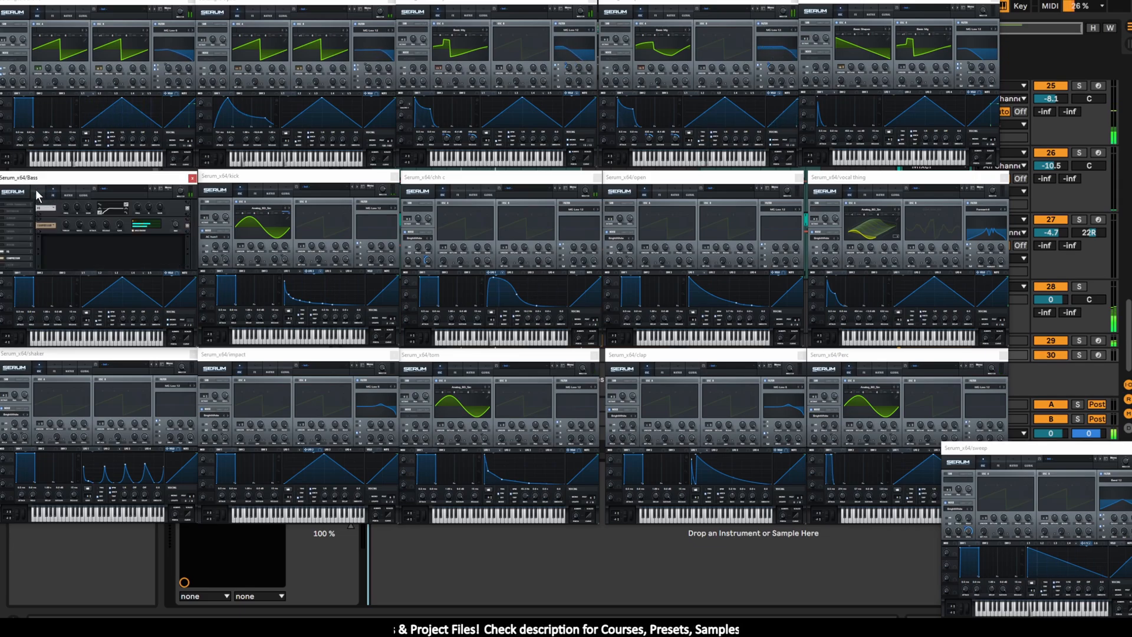
{"action": "left_click", "coordinate": [36, 192]}
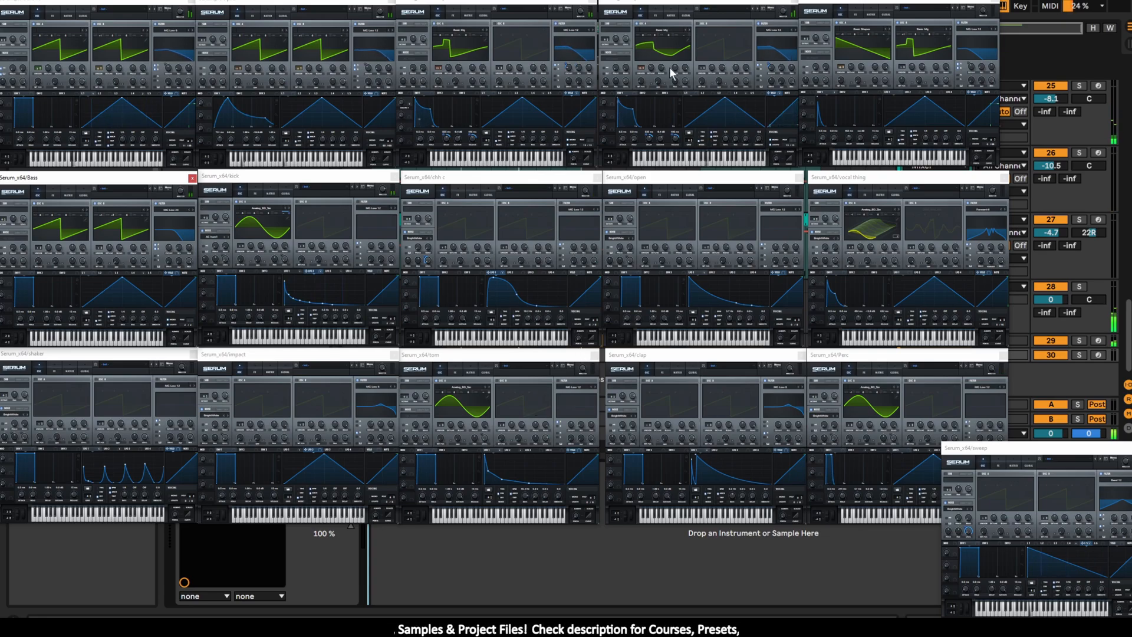
{"action": "left_click", "coordinate": [651, 13]}
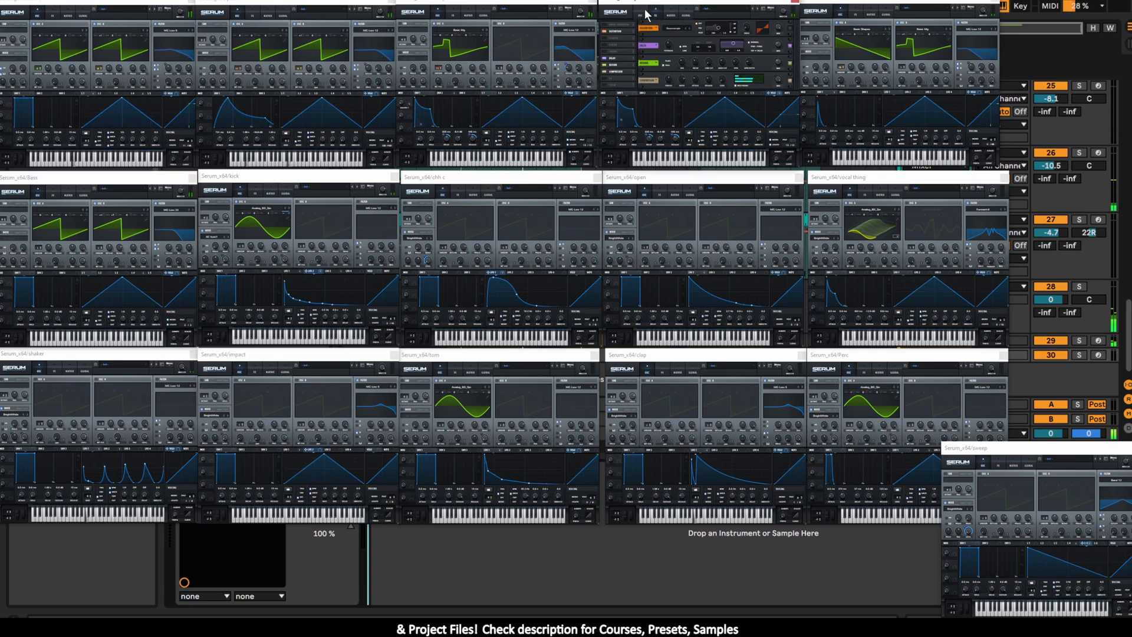
{"action": "left_click", "coordinate": [641, 14]}
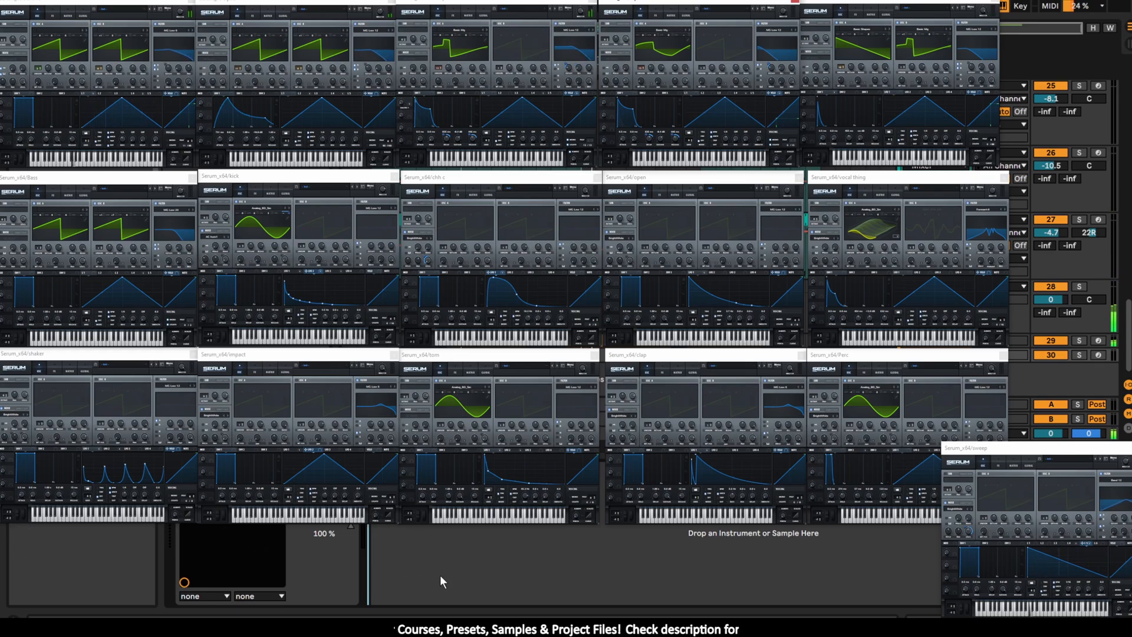
{"action": "left_click", "coordinate": [855, 13]}
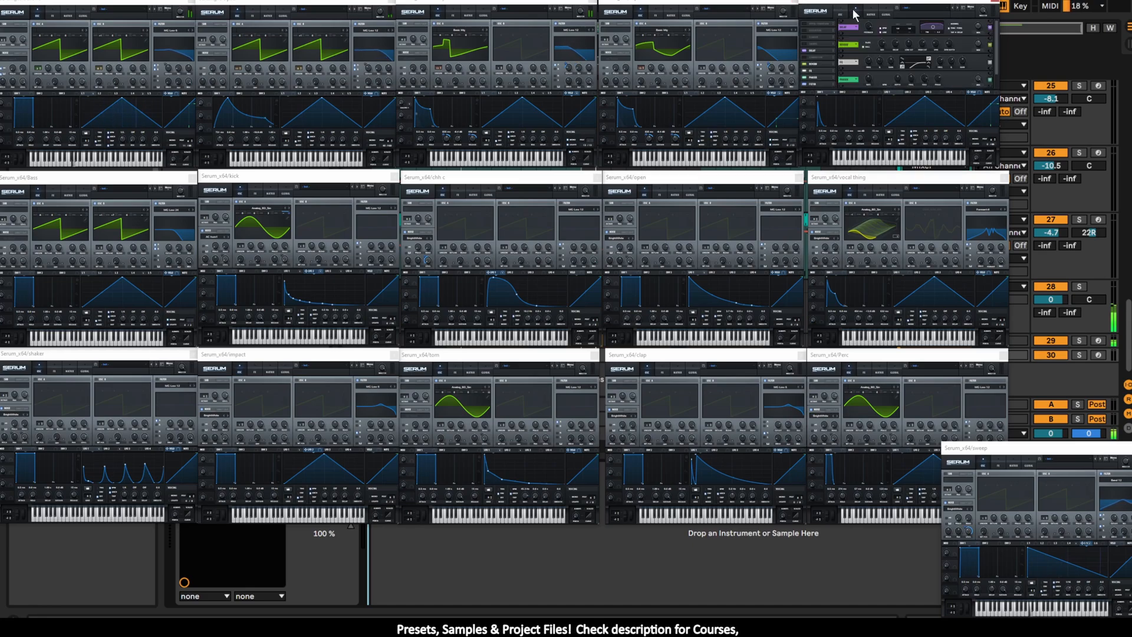
{"action": "left_click", "coordinate": [840, 13]}
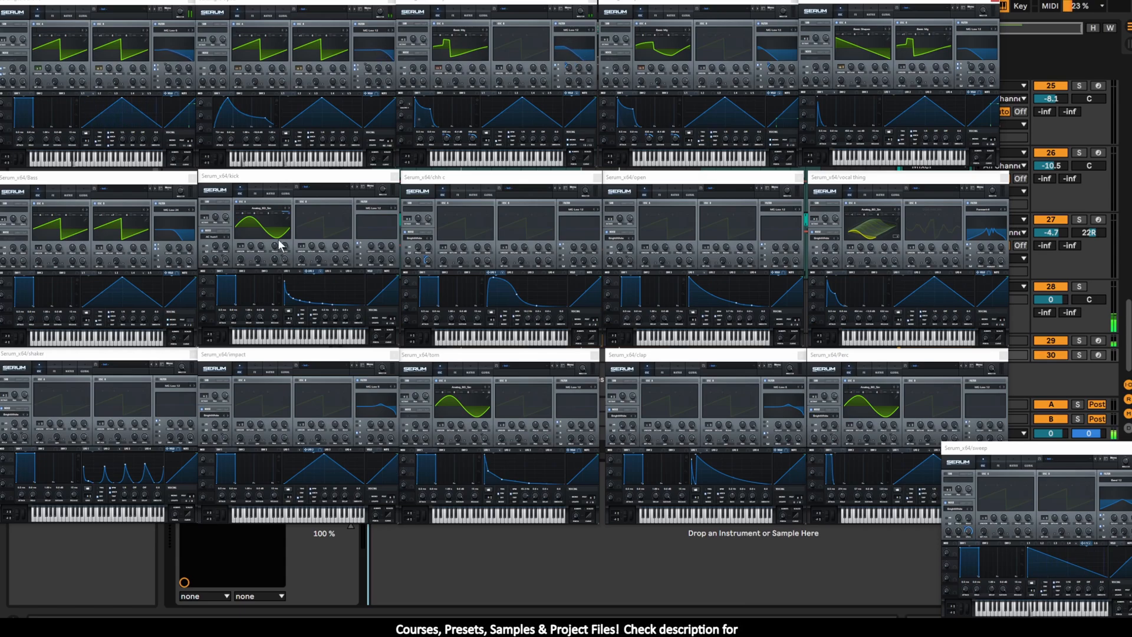
- Show the effects racks of the kick, chh c and first three upper-row Serums
{"action": "left_click", "coordinate": [255, 194]}
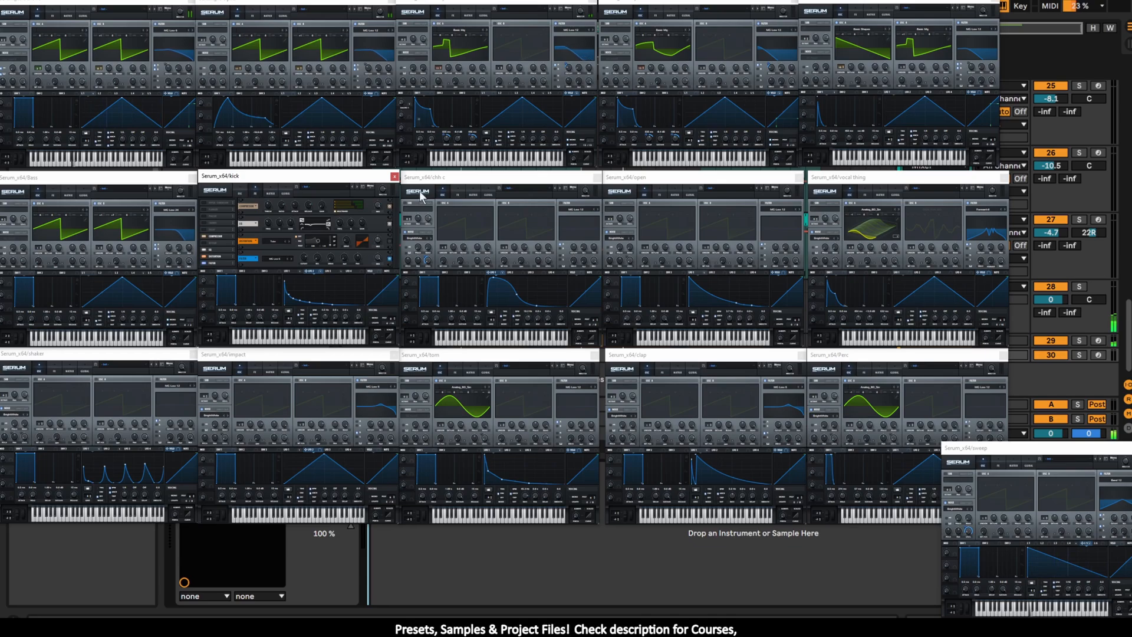
{"action": "left_click", "coordinate": [458, 191]}
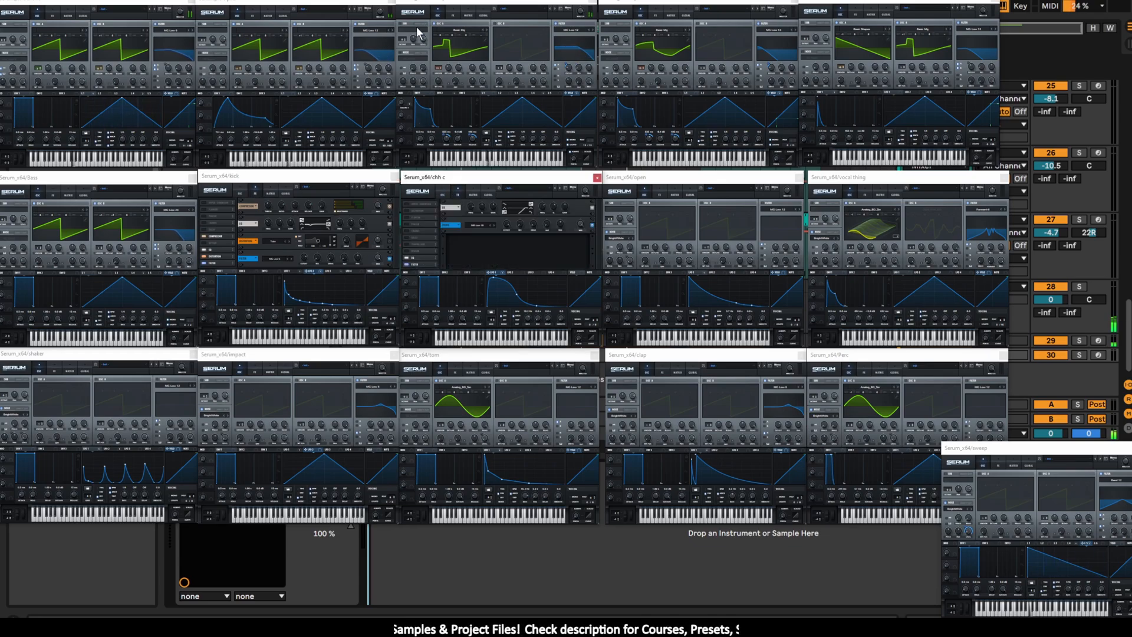
{"action": "left_click", "coordinate": [458, 11]}
{"action": "left_click", "coordinate": [254, 13]}
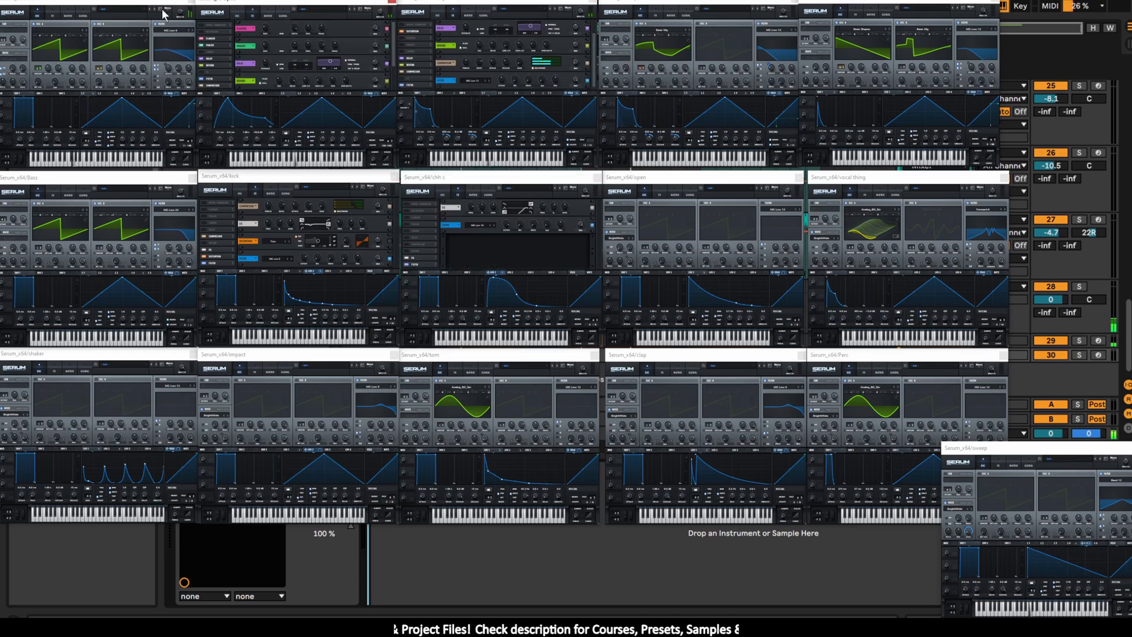
{"action": "left_click", "coordinate": [58, 13]}
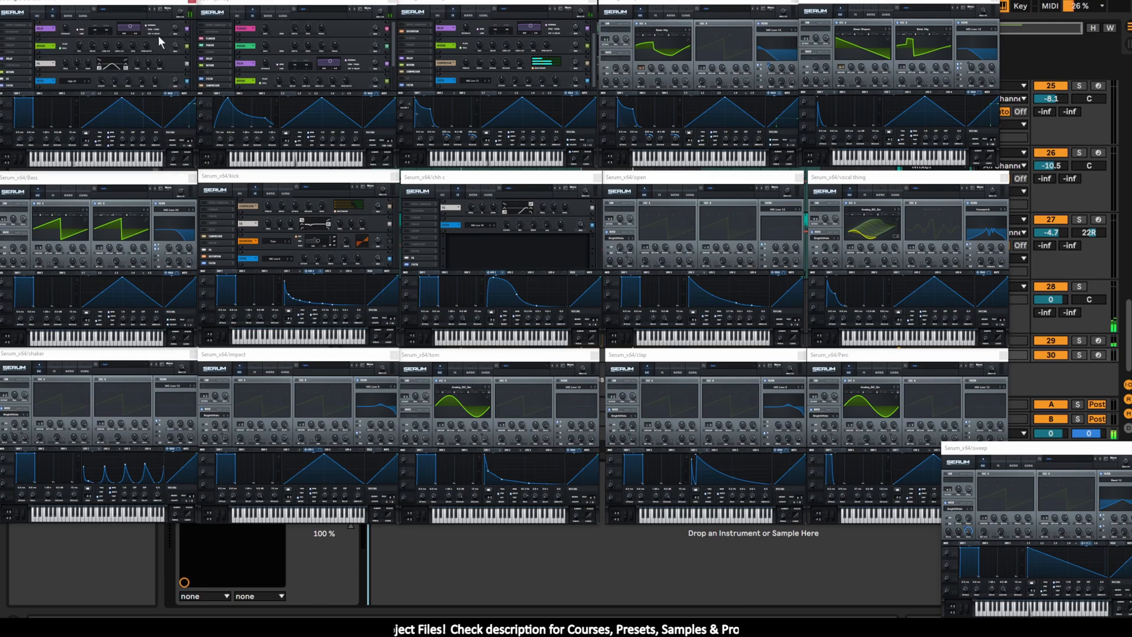
- Show the effects racks of the fourth and fifth upper-row Serums and the vocal thing and open Serums
{"action": "left_click", "coordinate": [656, 14]}
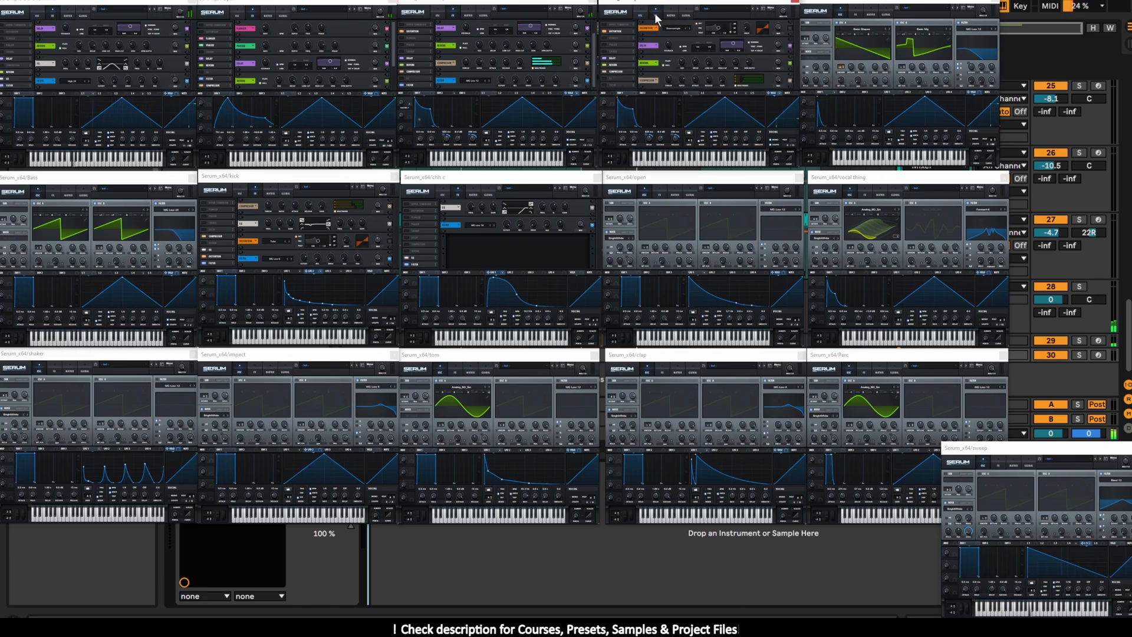
{"action": "left_click", "coordinate": [856, 13]}
{"action": "left_click", "coordinate": [865, 194]}
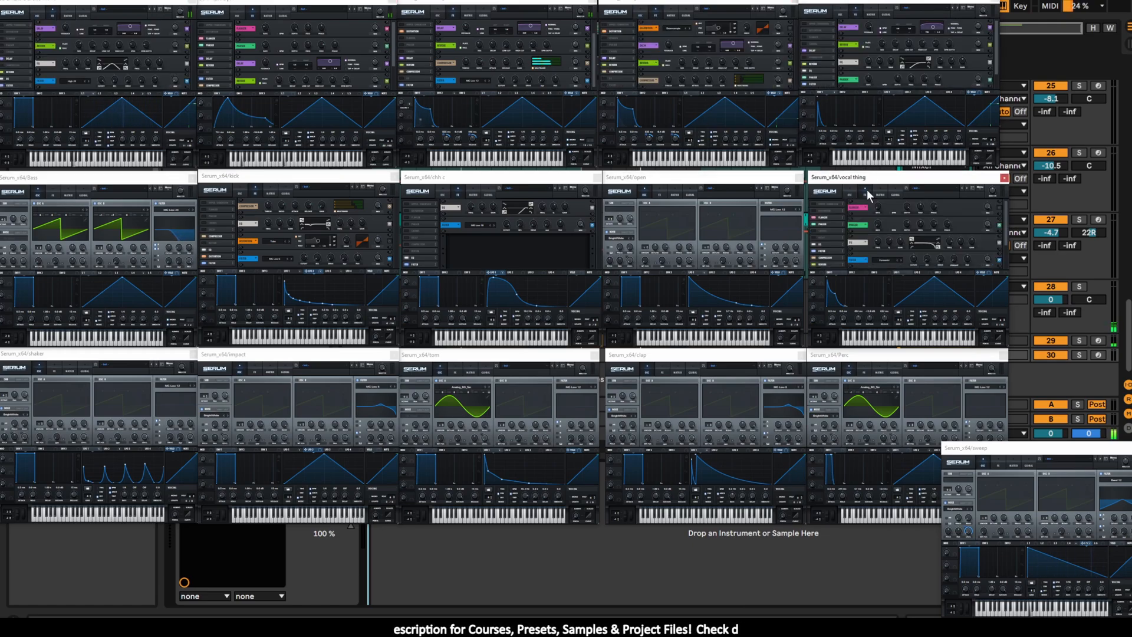
{"action": "left_click", "coordinate": [660, 193]}
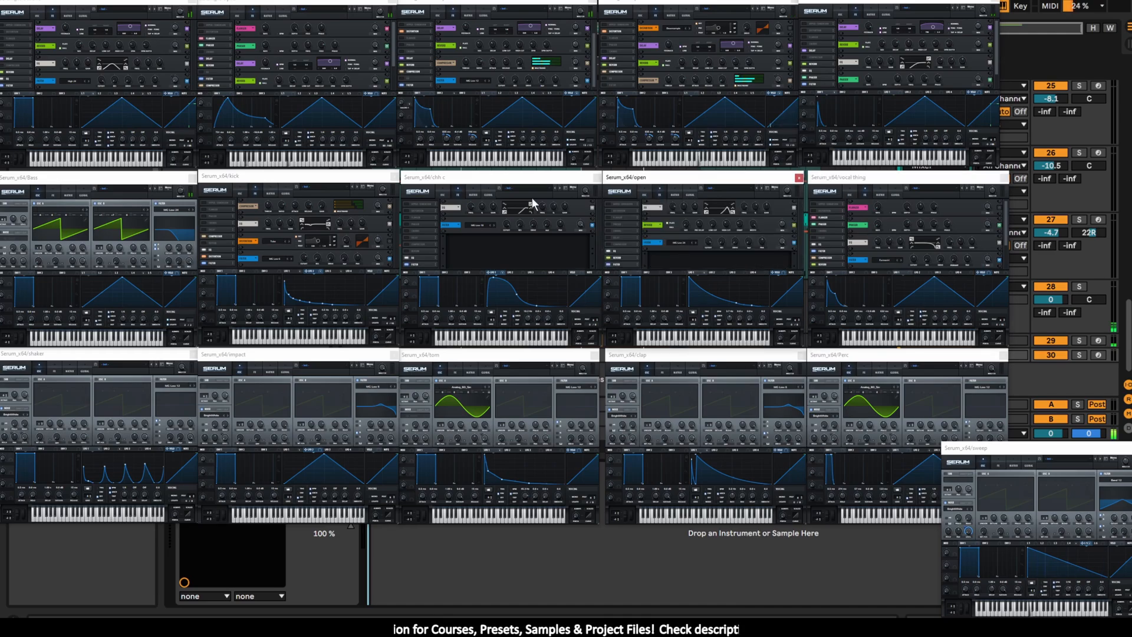
- Show the effects racks of the shaker, impact, tom, clap and Perc Serums
{"action": "left_click", "coordinate": [55, 370]}
{"action": "left_click", "coordinate": [255, 371]}
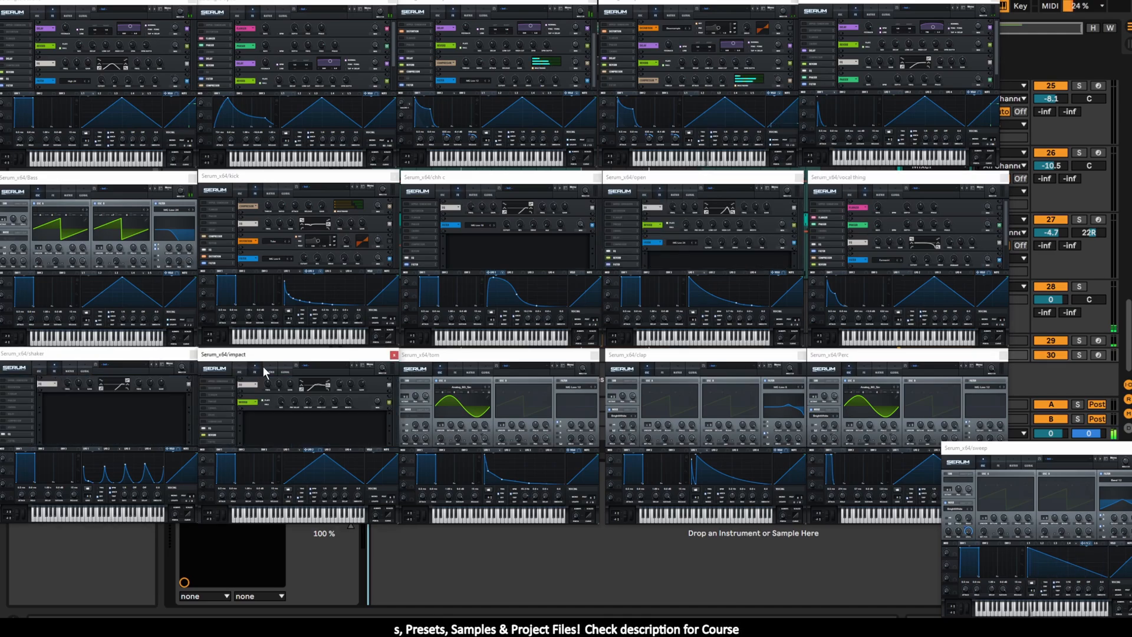
{"action": "left_click", "coordinate": [455, 370]}
{"action": "left_click", "coordinate": [663, 370]}
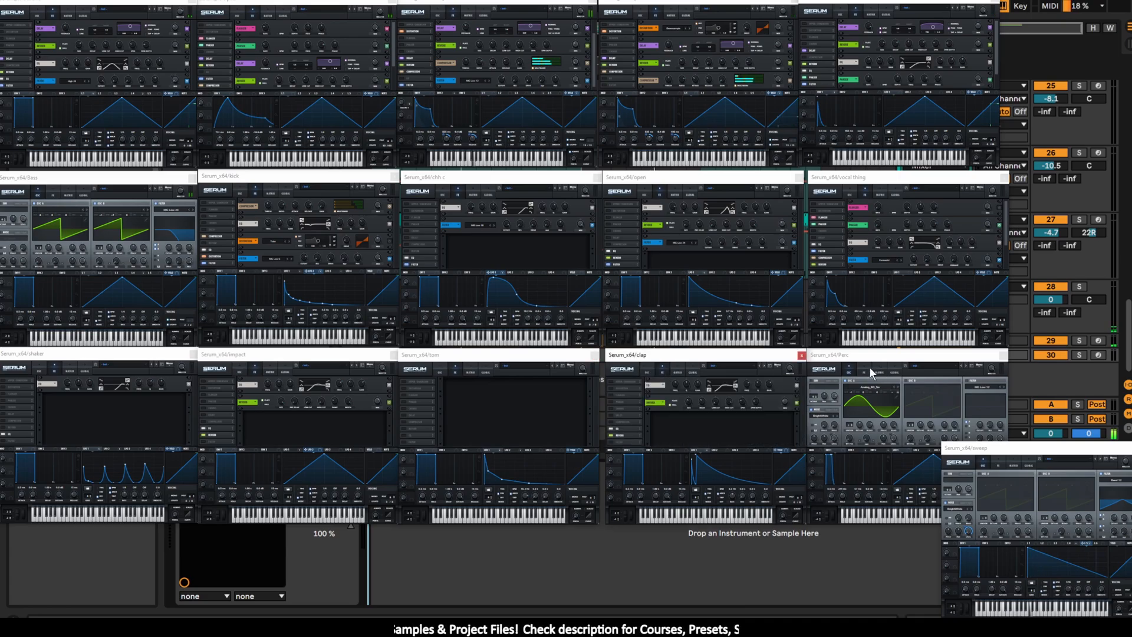
{"action": "left_click", "coordinate": [865, 370]}
- Show the effects racks of the sweep and Bass Serums
{"action": "left_click", "coordinate": [1031, 460]}
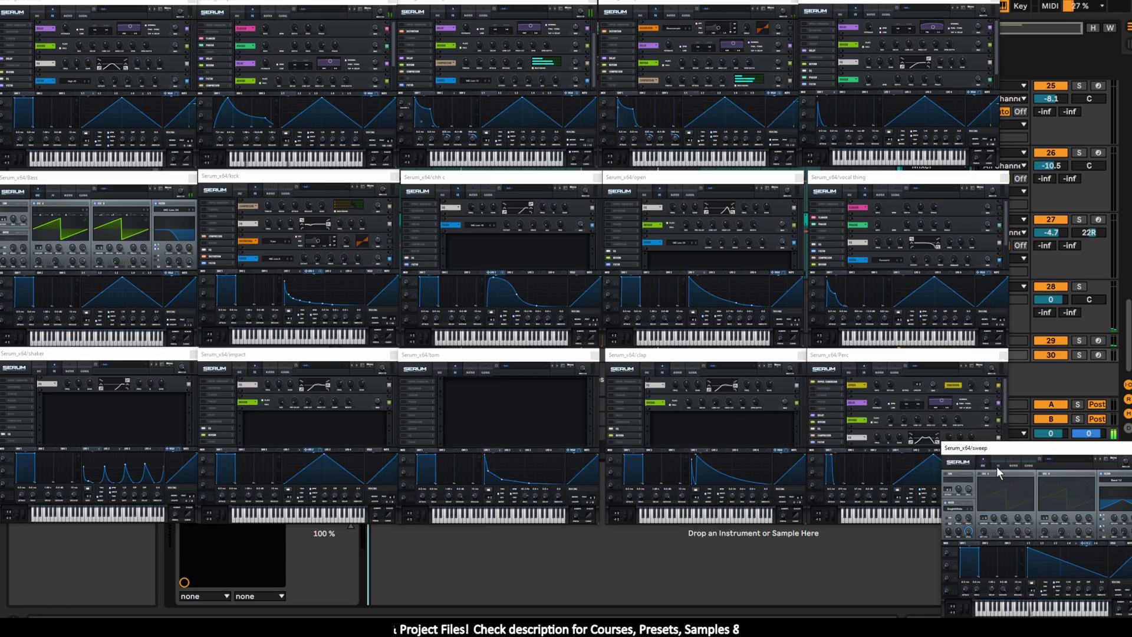
{"action": "left_click", "coordinate": [999, 463]}
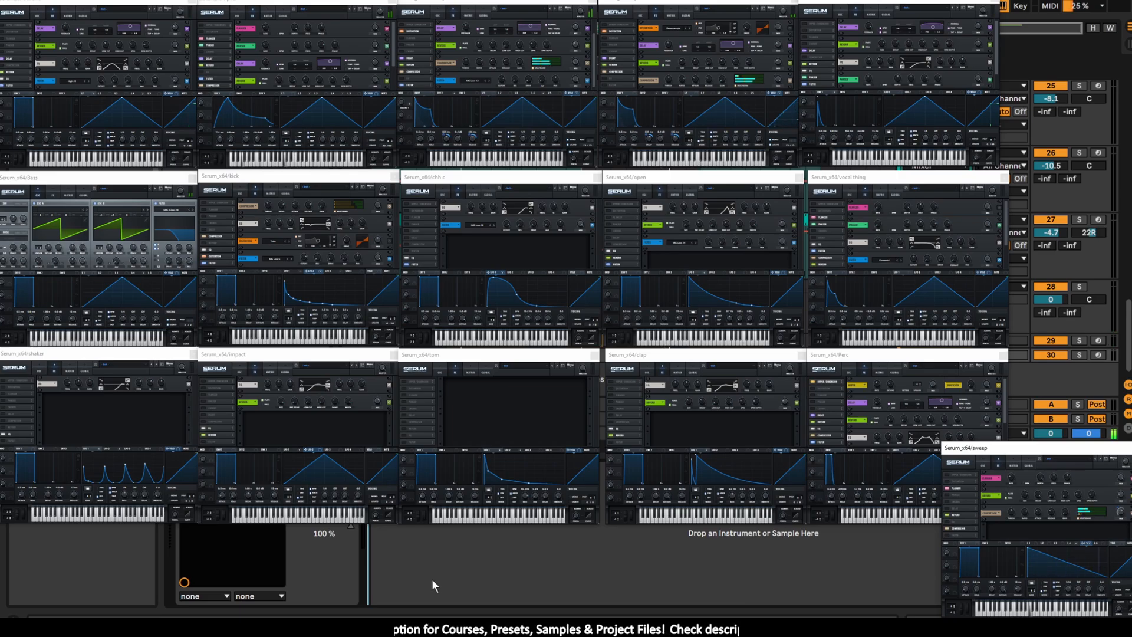
{"action": "left_click", "coordinate": [53, 192]}
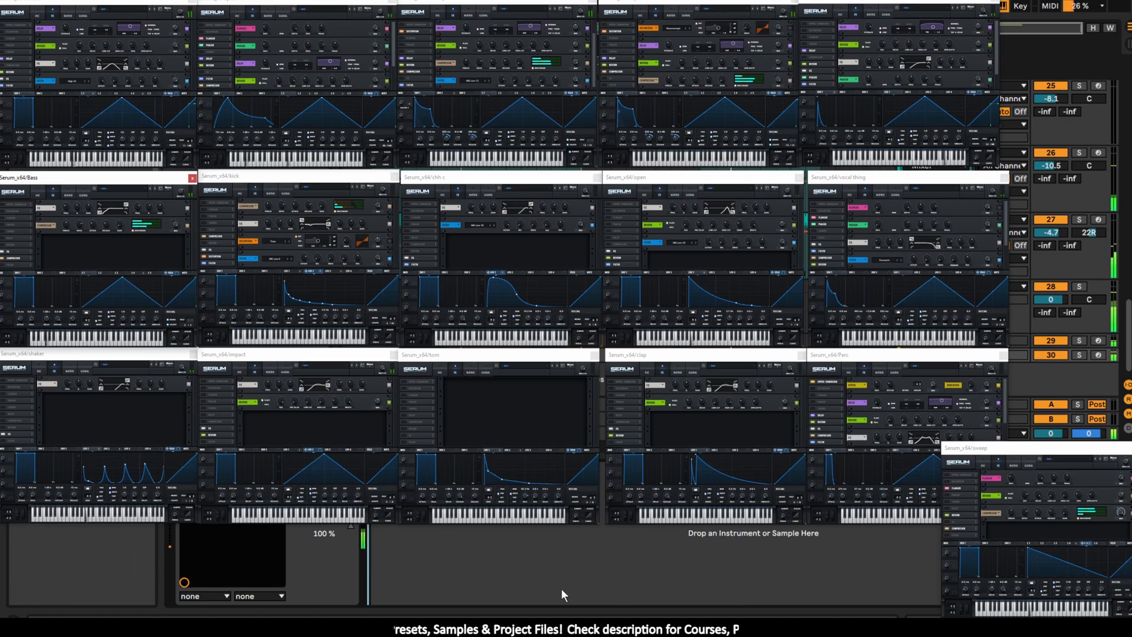
{"action": "left_click", "coordinate": [295, 270]}
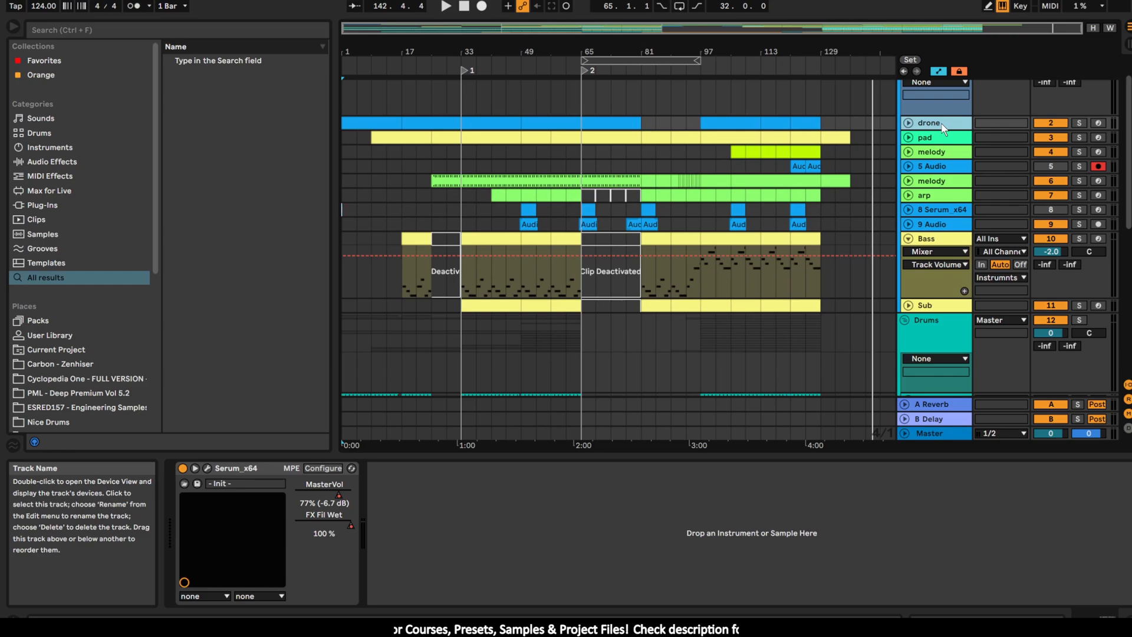
- Review the devices on the pad, both melody, 5 Audio, arp, 8 Serum_x64, 9 Audio and Bass tracks one after another
{"action": "left_click", "coordinate": [936, 140]}
{"action": "left_click", "coordinate": [937, 152]}
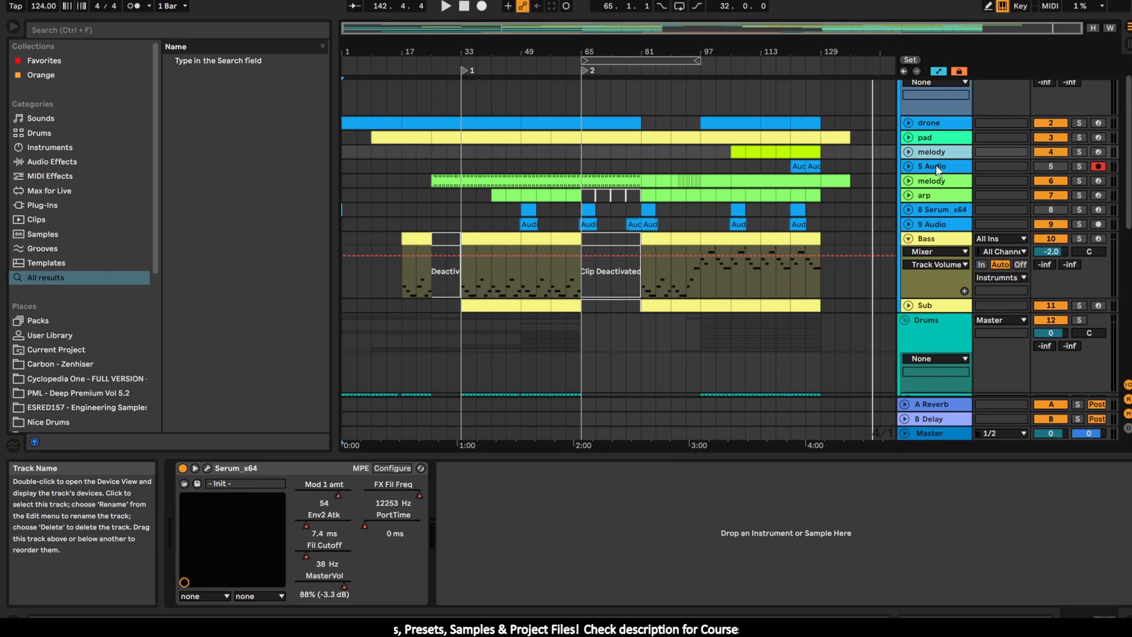
{"action": "left_click", "coordinate": [938, 166]}
{"action": "left_click", "coordinate": [937, 181]}
{"action": "left_click", "coordinate": [935, 195]}
{"action": "left_click", "coordinate": [933, 212]}
{"action": "left_click", "coordinate": [933, 225]}
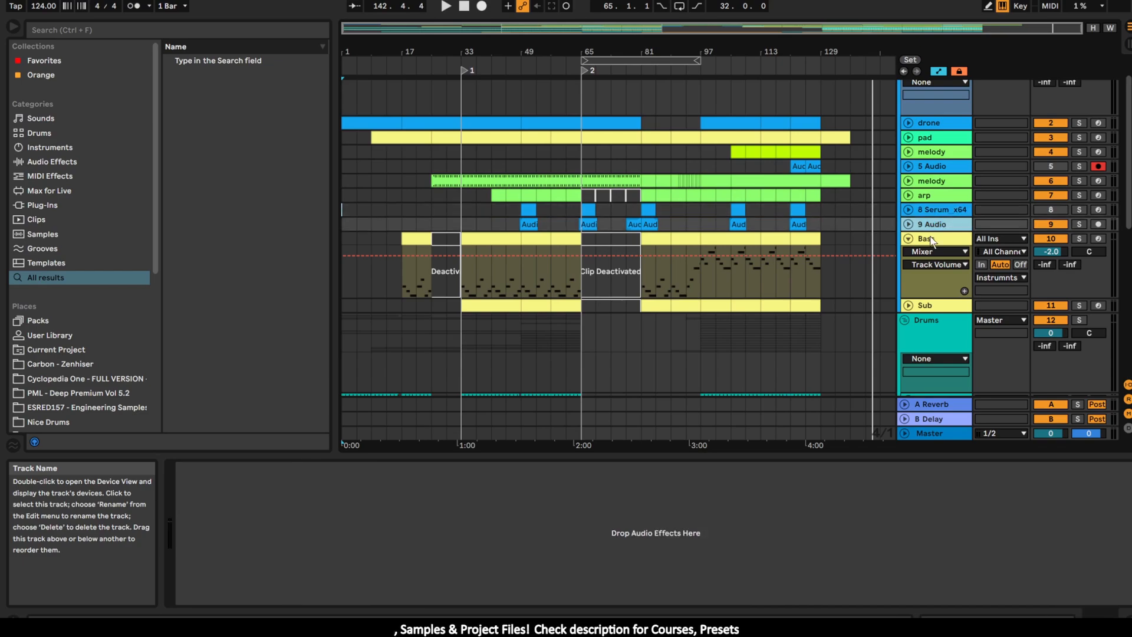
{"action": "left_click", "coordinate": [929, 241]}
{"action": "scroll", "coordinate": [931, 243], "scroll_direction": "down", "scroll_amount": 5}
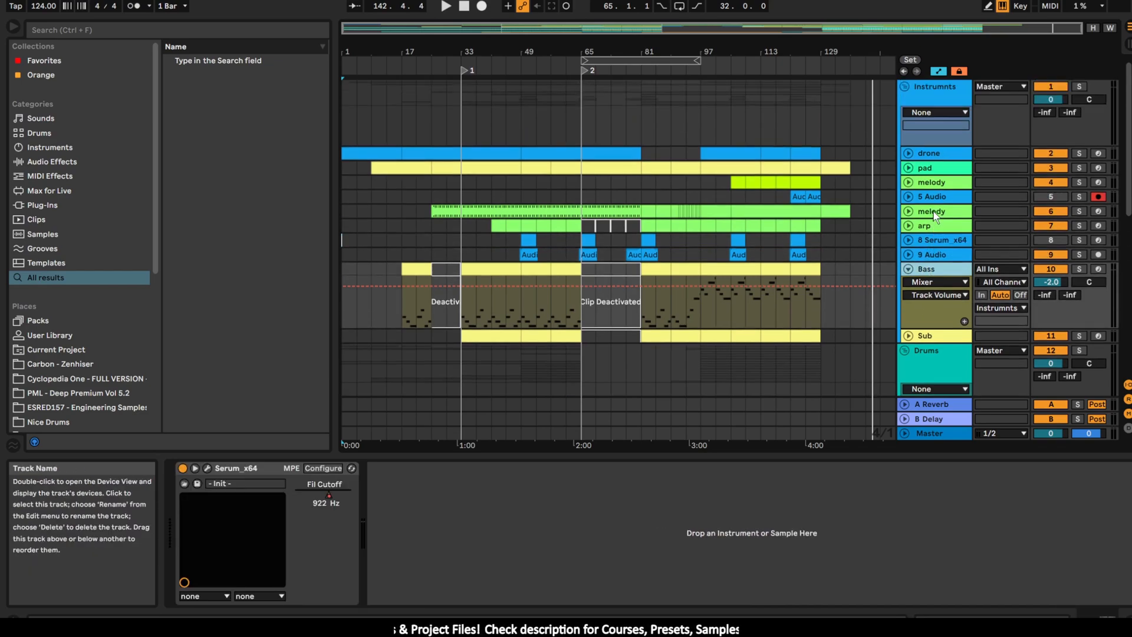
- Review the devices on the kick, chh c, open, chh w and clap drum tracks one after another
{"action": "left_click", "coordinate": [930, 236]}
{"action": "left_click", "coordinate": [931, 248]}
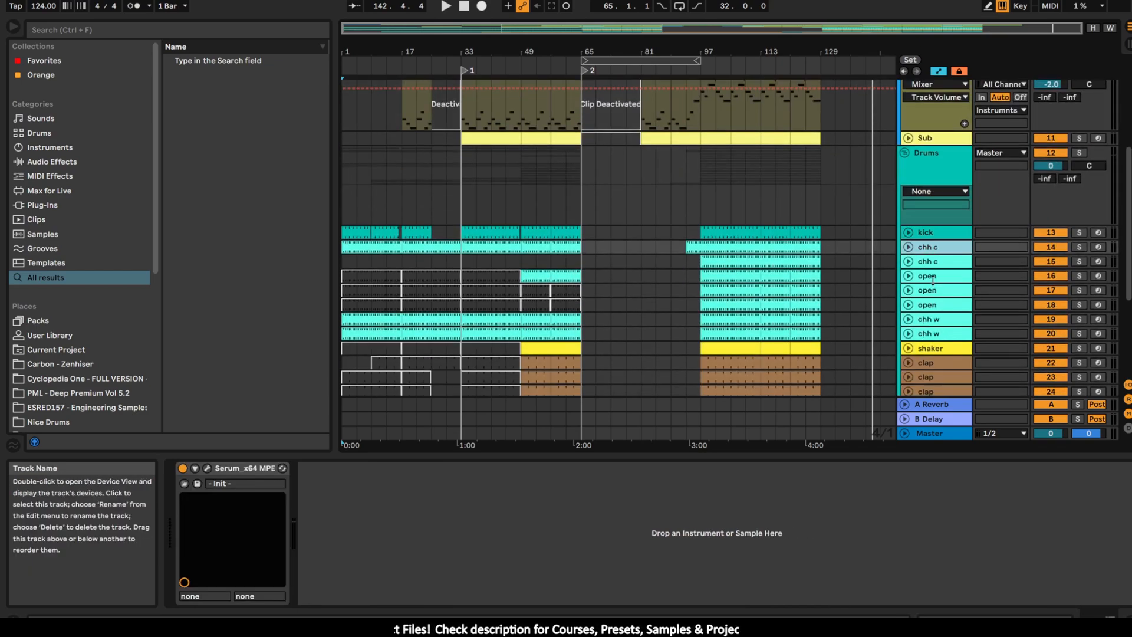
{"action": "left_click", "coordinate": [932, 275]}
{"action": "left_click", "coordinate": [938, 319]}
{"action": "left_click", "coordinate": [933, 362]}
{"action": "scroll", "coordinate": [935, 250], "scroll_direction": "up", "scroll_amount": 5}
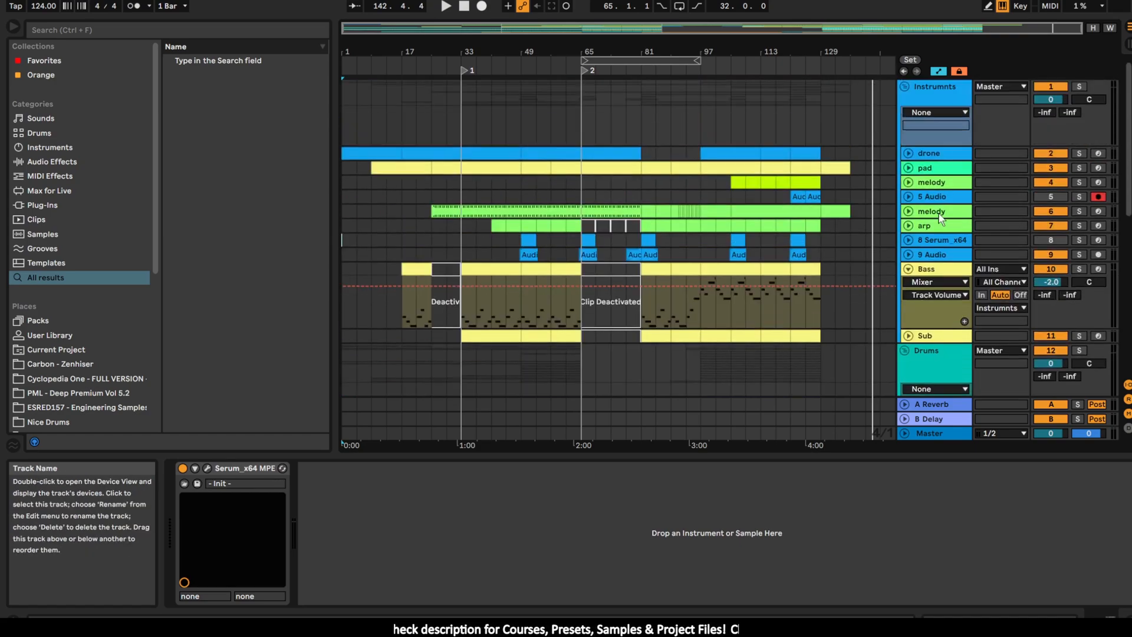
- Unfold the drone track and show the notes of its clip starting at bar 49
{"action": "left_click", "coordinate": [930, 155]}
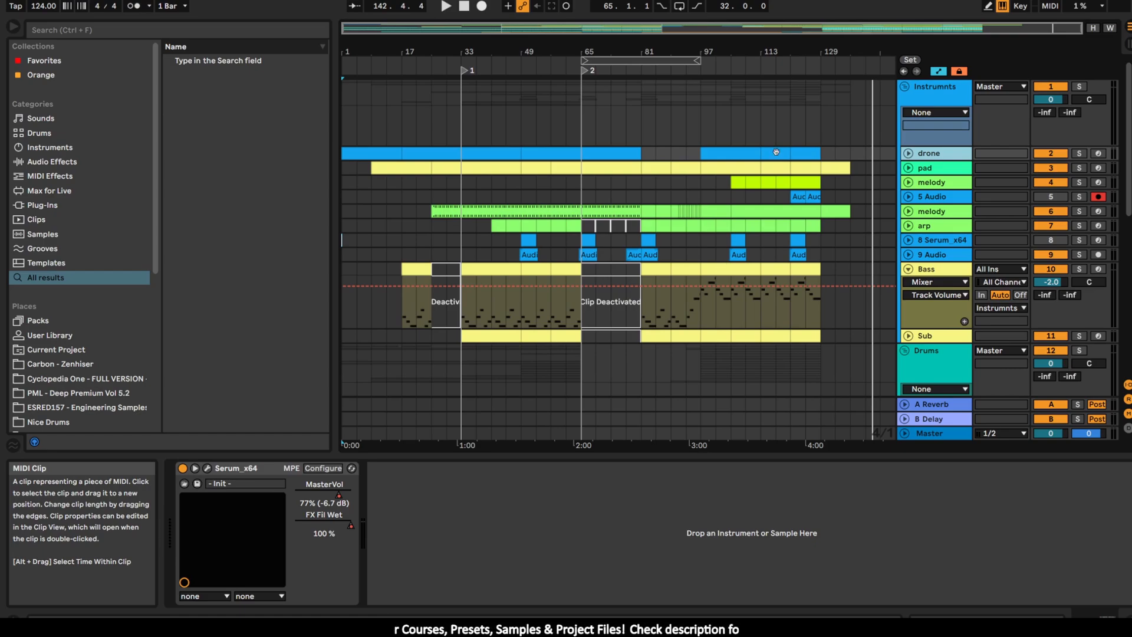
{"action": "left_click", "coordinate": [519, 180]}
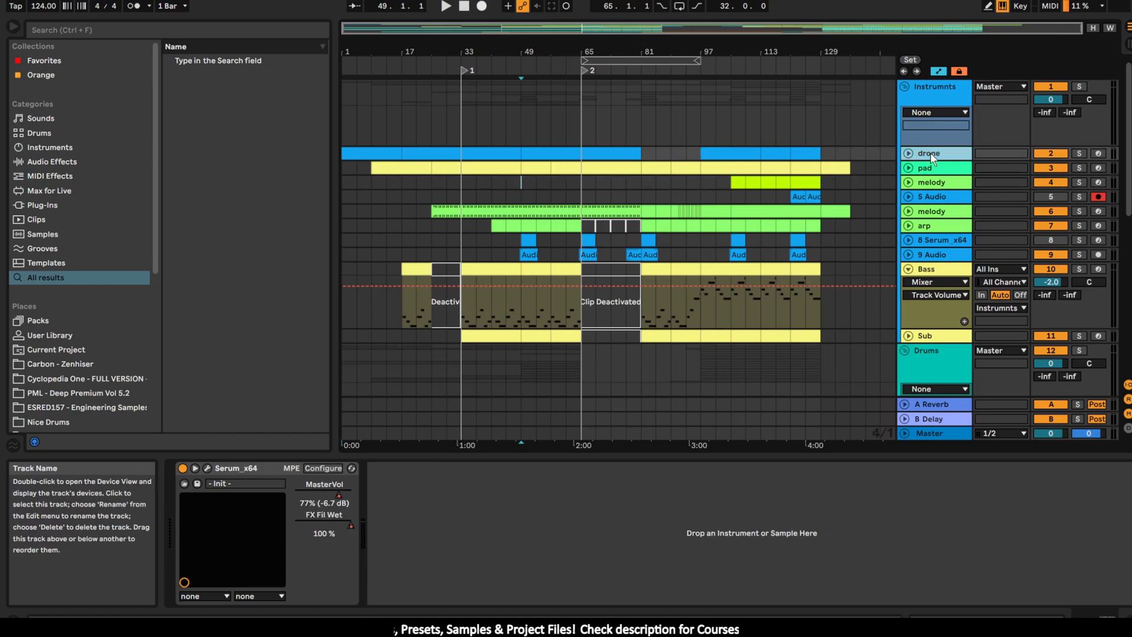
{"action": "left_click", "coordinate": [908, 153]}
{"action": "left_click", "coordinate": [533, 150]}
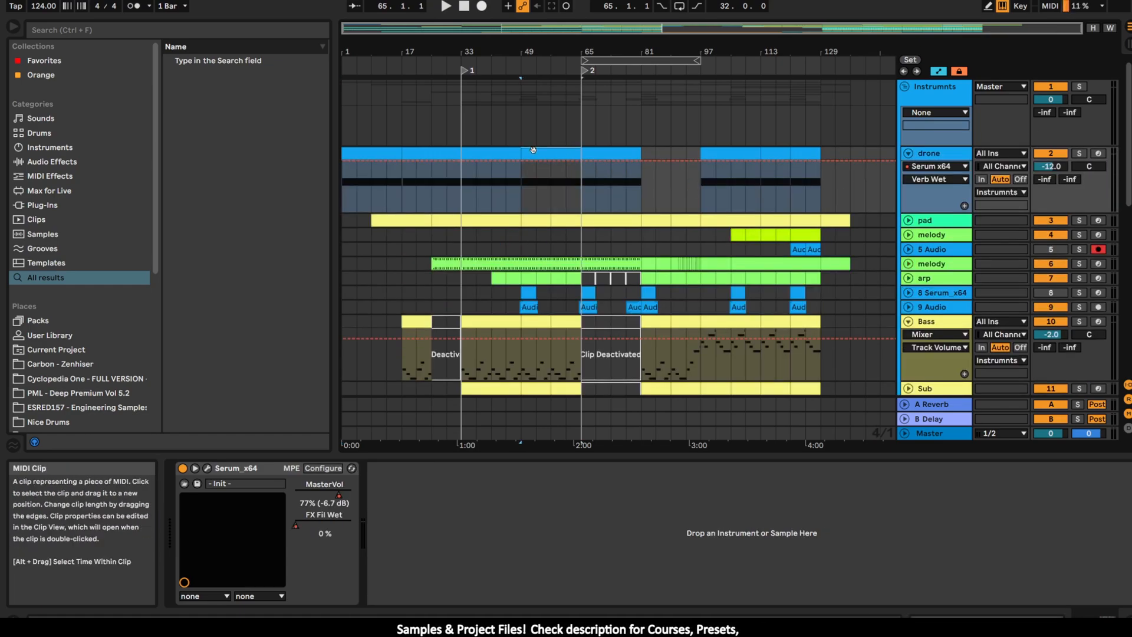
{"action": "double_click", "coordinate": [533, 150]}
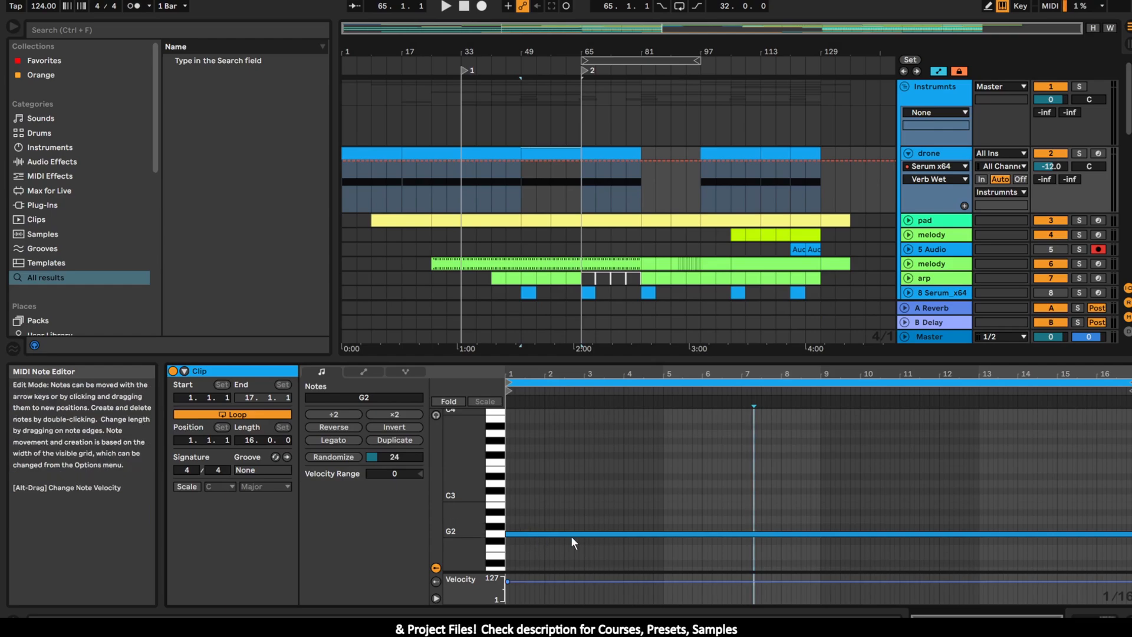
- Show the oscillators and effects rack of the drone track's Serum, and close the plugin window
{"action": "left_click", "coordinate": [937, 154]}
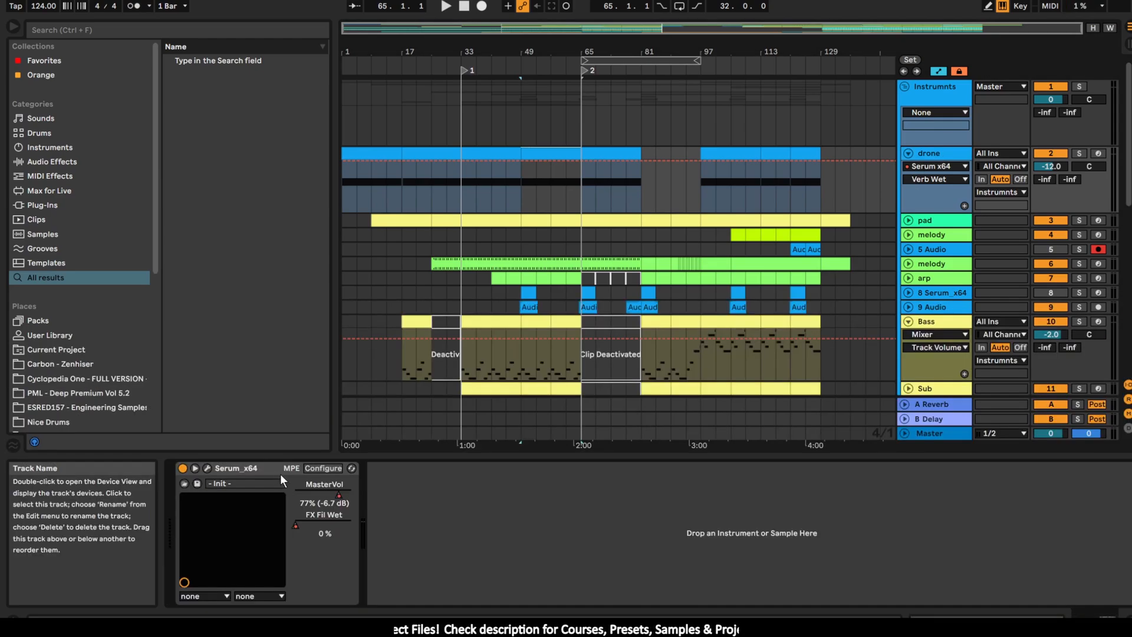
{"action": "left_click", "coordinate": [205, 469]}
{"action": "left_click_drag", "start_coordinate": [183, 9], "coordinate": [415, 104]}
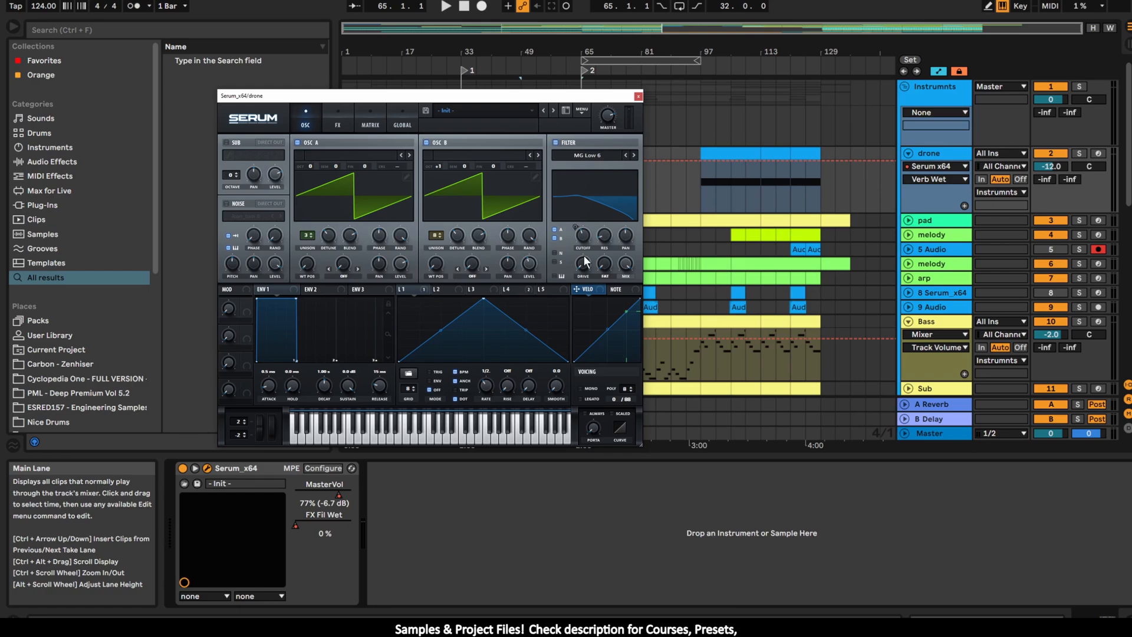
{"action": "left_click", "coordinate": [337, 125]}
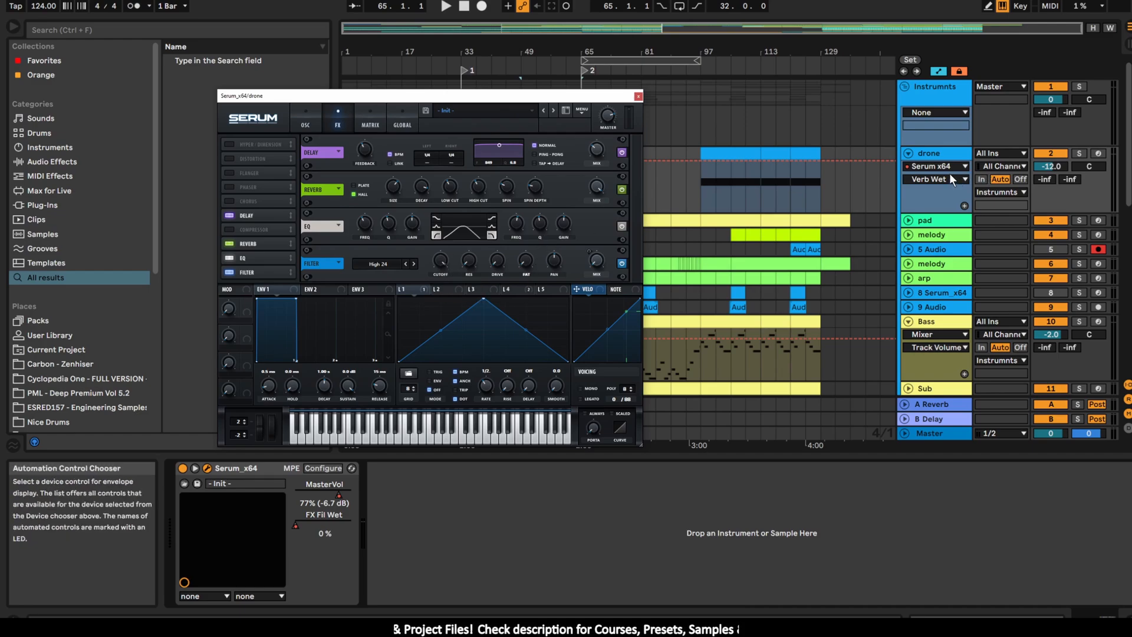
{"action": "left_click", "coordinate": [638, 96]}
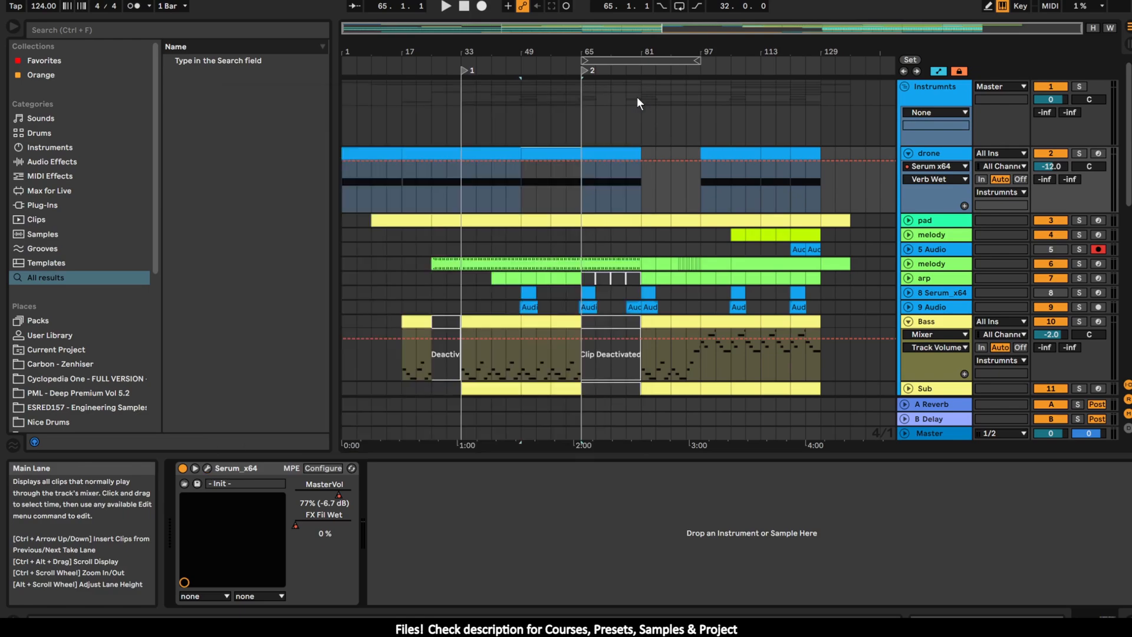
- Play the drone clip from bar 33 with the drone track soloed
{"action": "left_click", "coordinate": [940, 220]}
{"action": "left_click", "coordinate": [939, 155]}
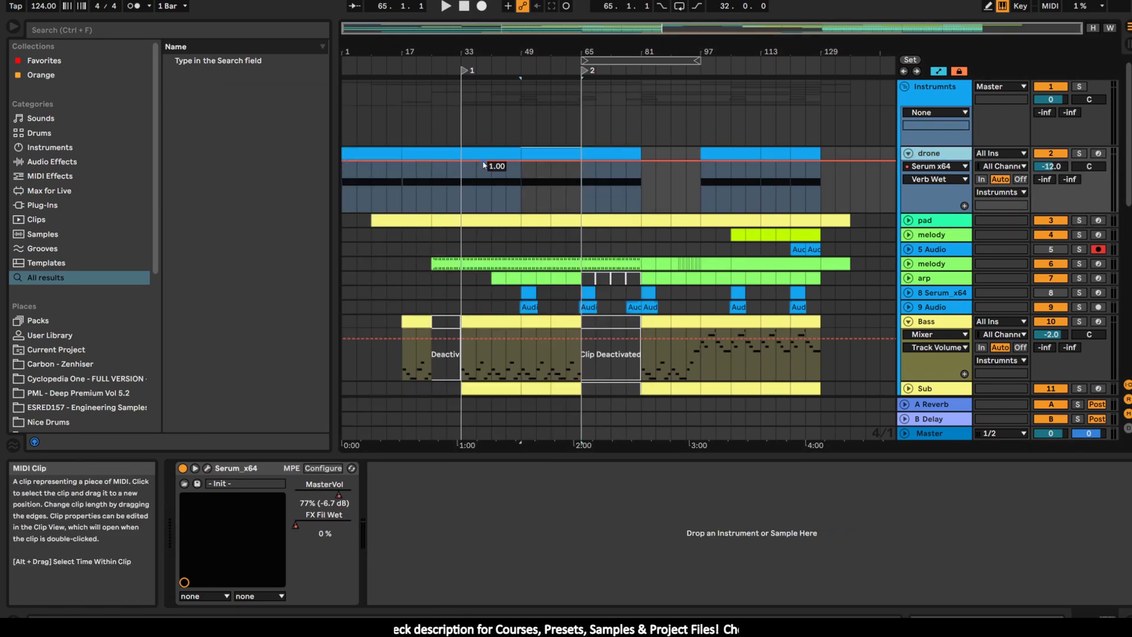
{"action": "left_click", "coordinate": [494, 155]}
{"action": "key", "text": "space"}
{"action": "left_click", "coordinate": [1079, 153]}
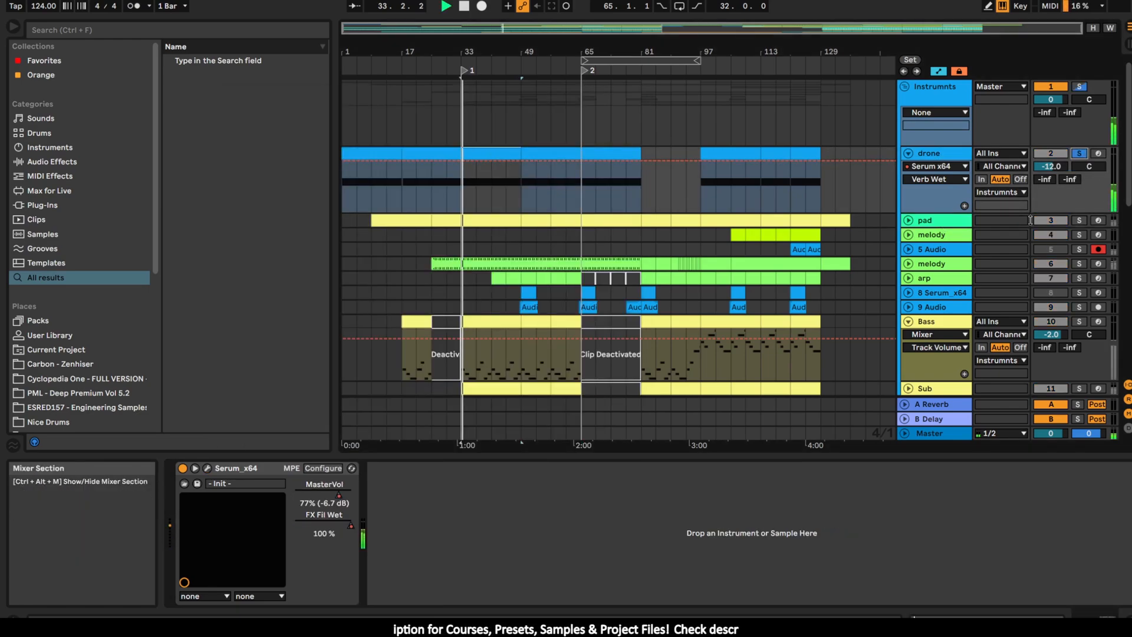
- Unfold the pad track, solo it together with the drone, and show the notes of its clip at bar 33
{"action": "left_click", "coordinate": [909, 221]}
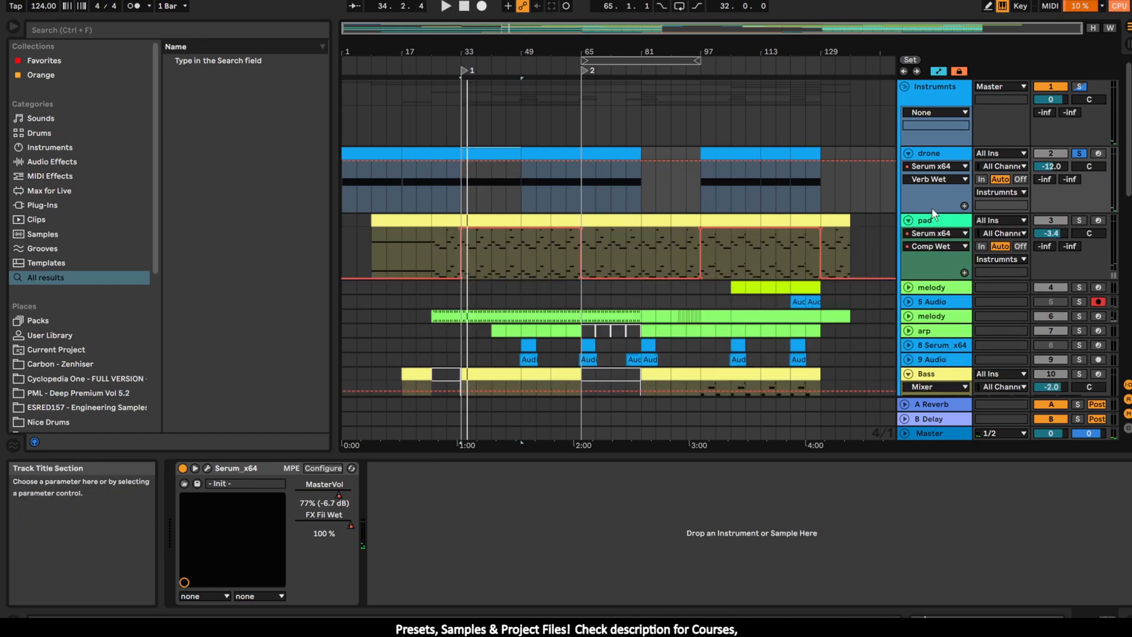
{"action": "left_click", "coordinate": [505, 232]}
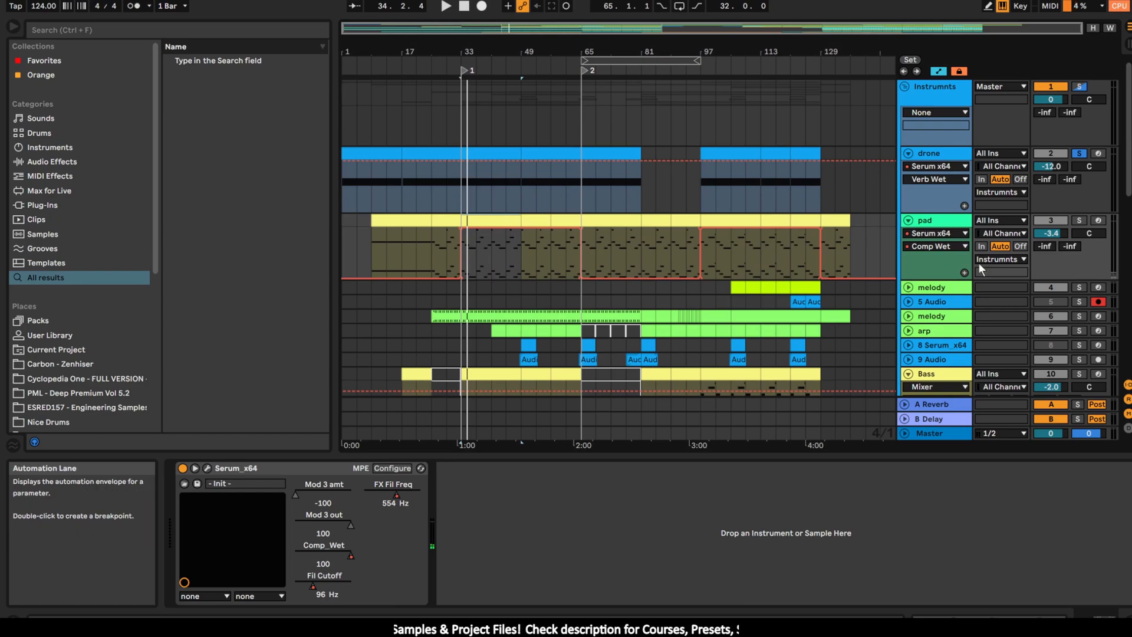
{"action": "left_click", "coordinate": [1079, 221]}
{"action": "double_click", "coordinate": [494, 220]}
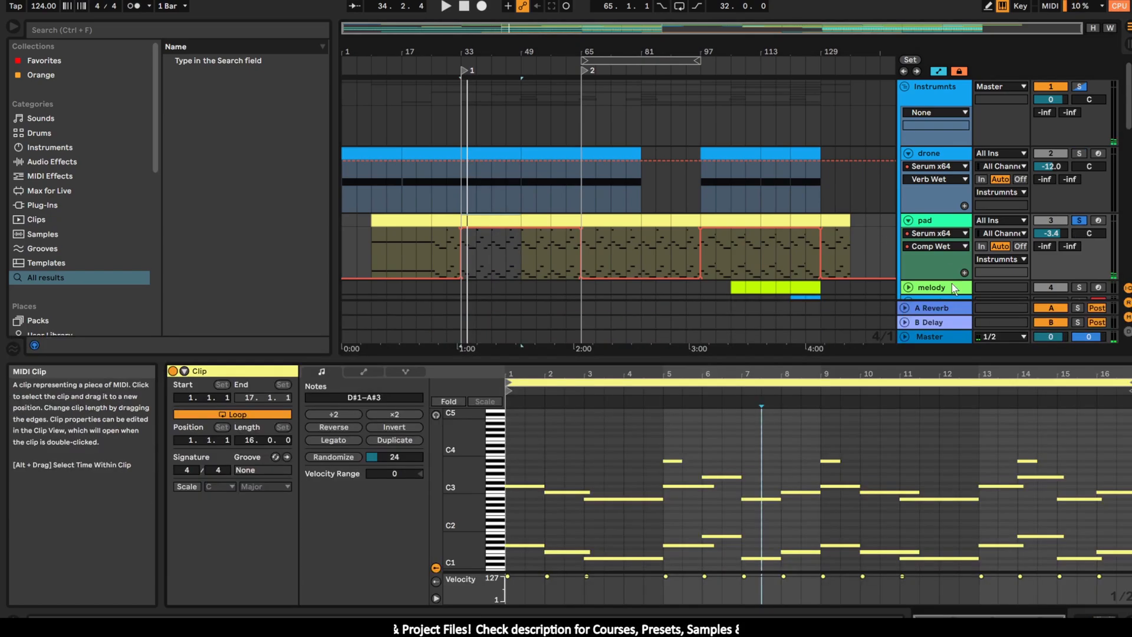
- Open the pad track's Serum and show its oscillators, envelope and LFO 2 shape
{"action": "double_click", "coordinate": [943, 220]}
{"action": "left_click", "coordinate": [207, 465]}
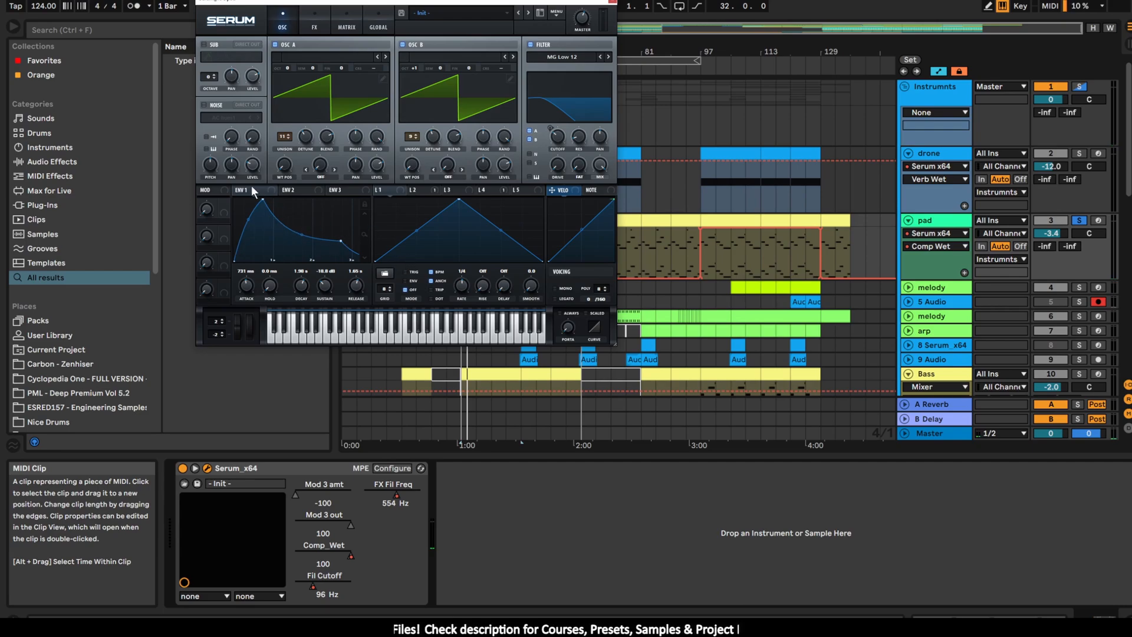
{"action": "left_click", "coordinate": [411, 188]}
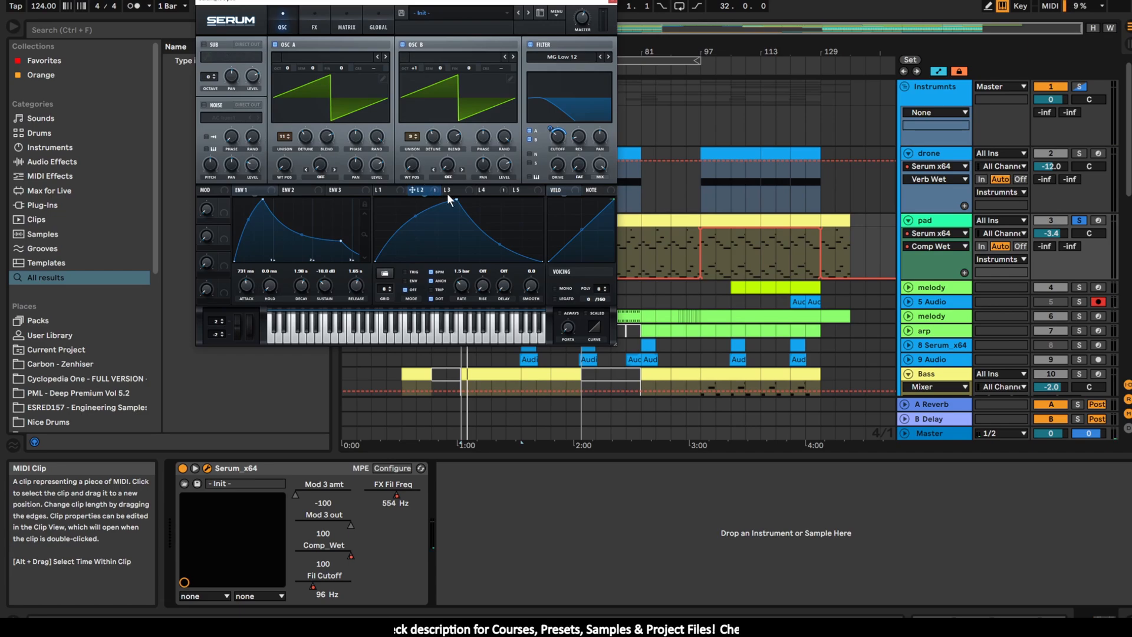
- Examine the pad Serum's effects rack from the flanger down to the compressor
{"action": "left_click", "coordinate": [305, 23]}
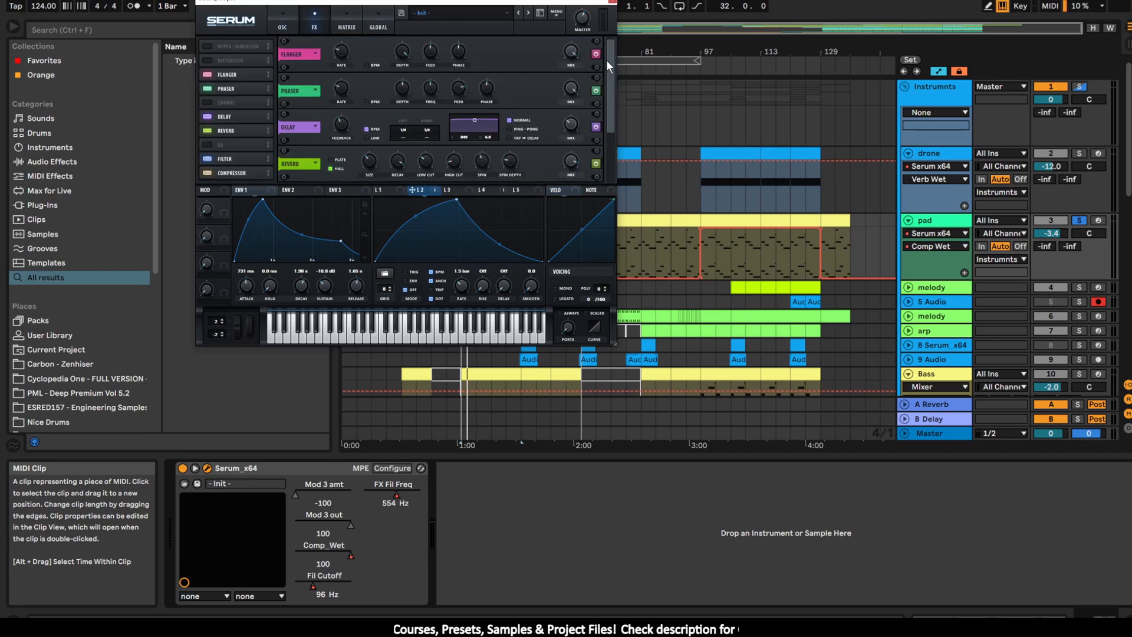
{"action": "left_click_drag", "start_coordinate": [606, 59], "coordinate": [617, 26]}
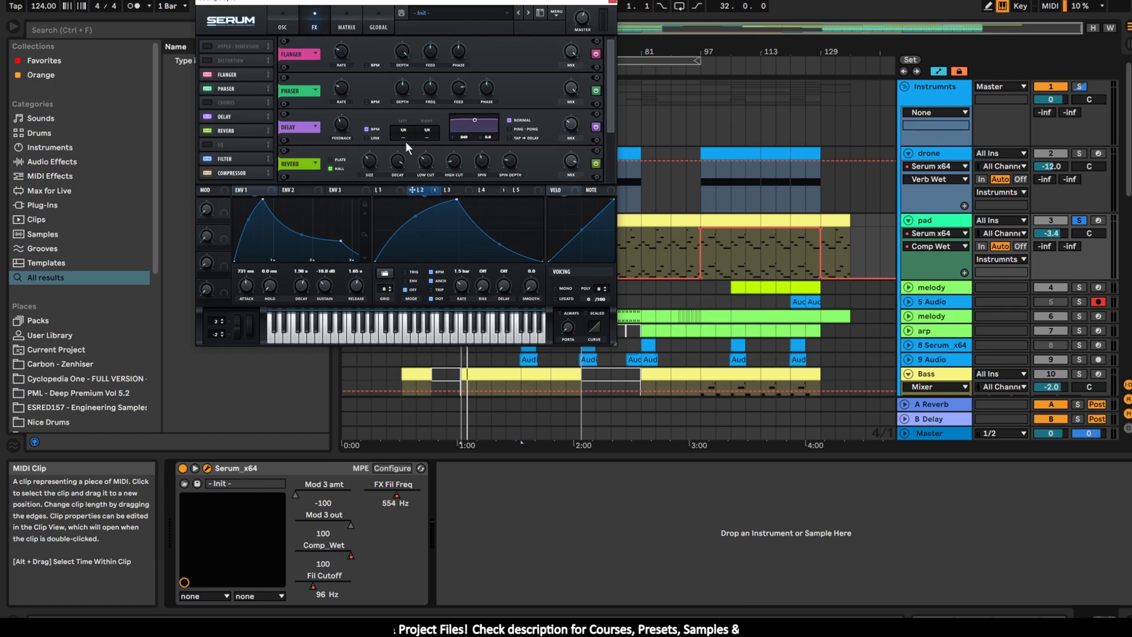
{"action": "scroll", "coordinate": [610, 105], "scroll_direction": "down", "scroll_amount": 1}
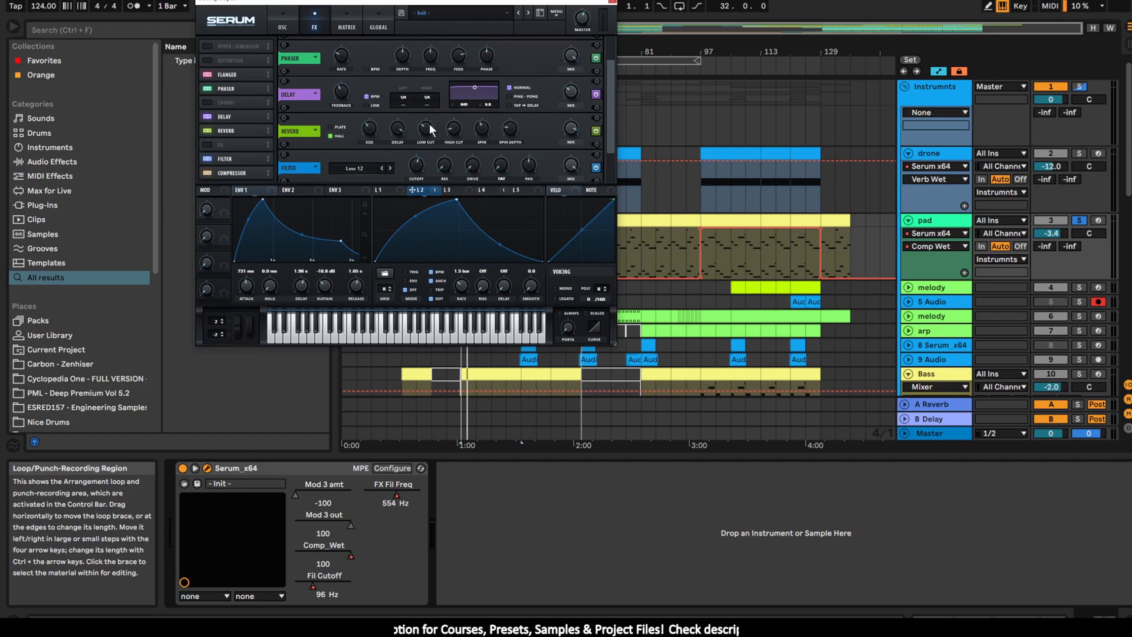
{"action": "left_click_drag", "start_coordinate": [605, 123], "coordinate": [615, 154]}
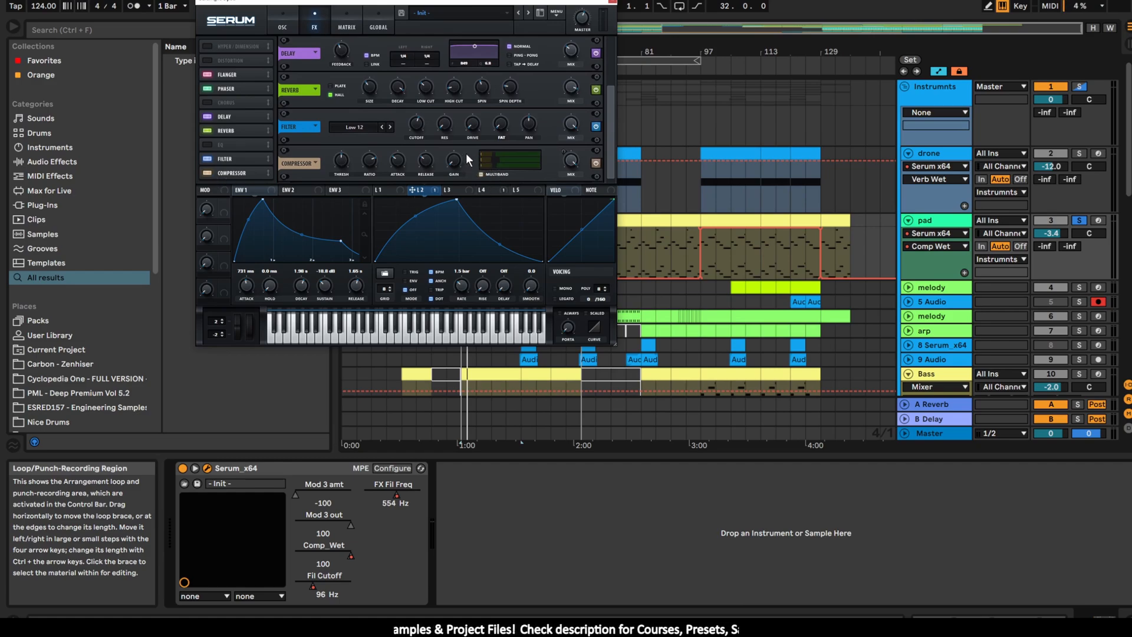
- Reposition the pad Serum window, revisit its oscillators and effects, and show the LFO 4 shape
{"action": "left_click_drag", "start_coordinate": [528, 7], "coordinate": [362, 158]}
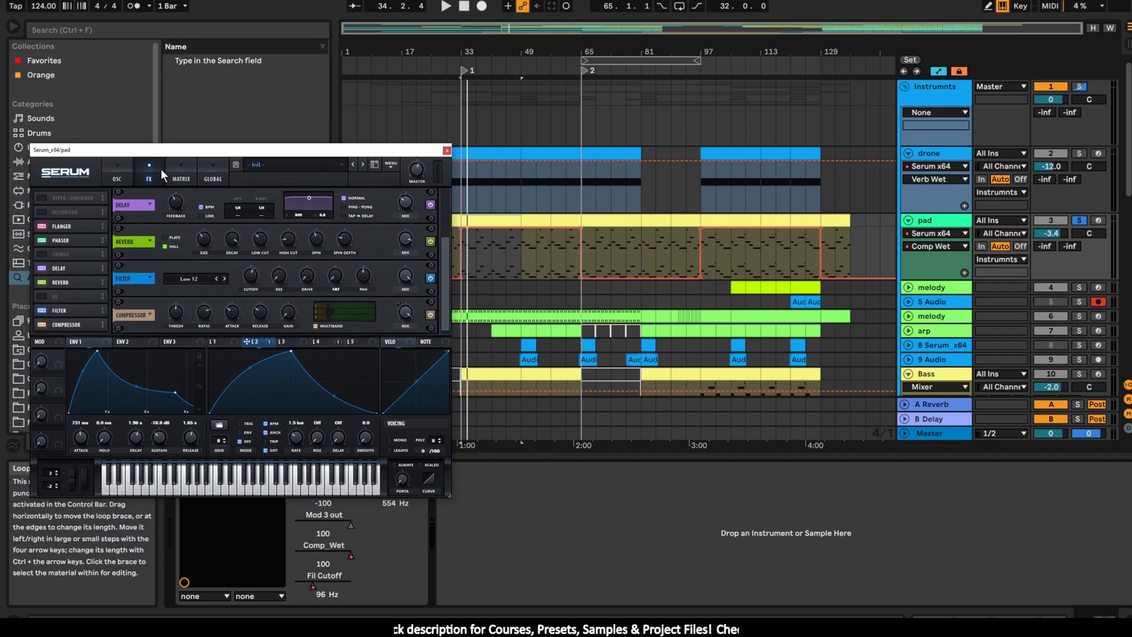
{"action": "left_click", "coordinate": [118, 171]}
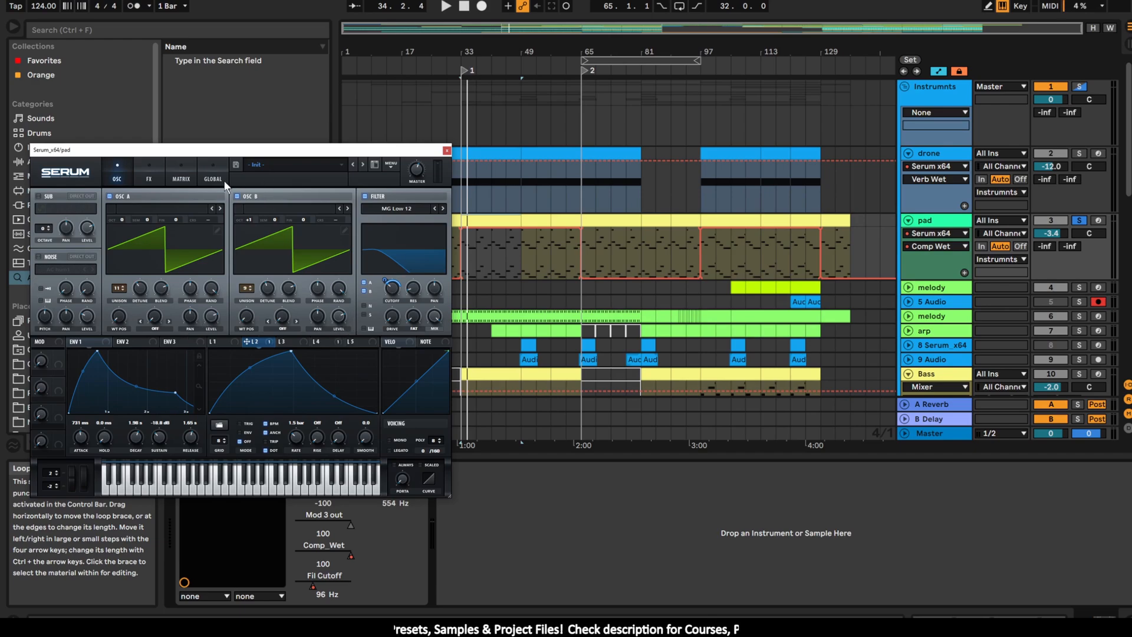
{"action": "left_click", "coordinate": [148, 173]}
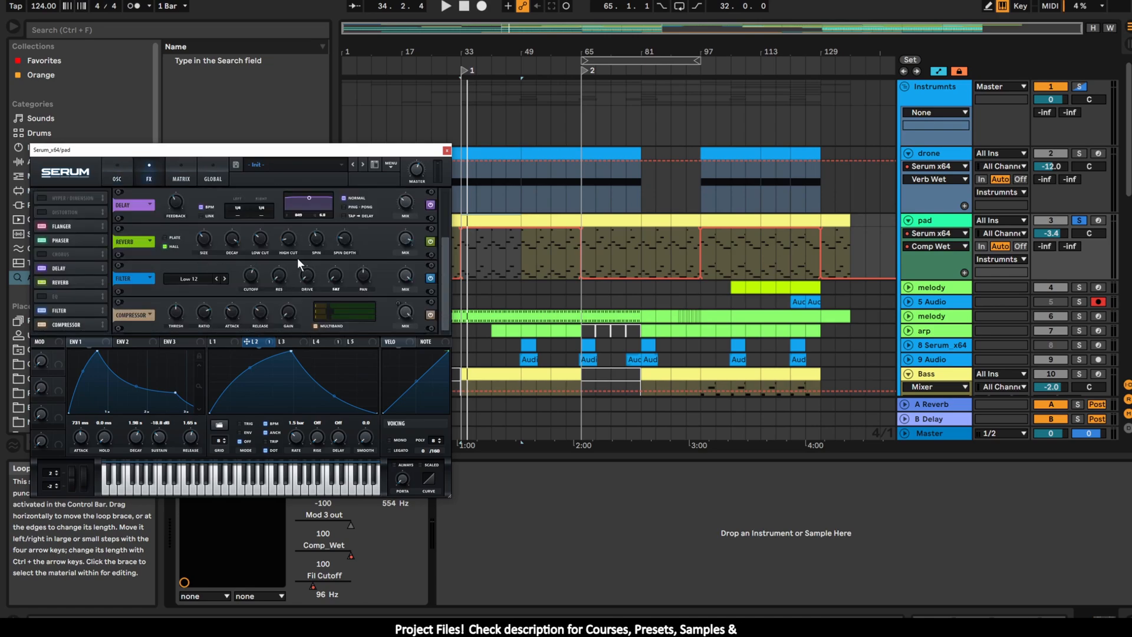
{"action": "mouse_move", "coordinate": [447, 255]}
{"action": "left_mouse_down"}
{"action": "mouse_move", "coordinate": [439, 199]}
{"action": "mouse_move", "coordinate": [429, 263]}
{"action": "left_mouse_up"}
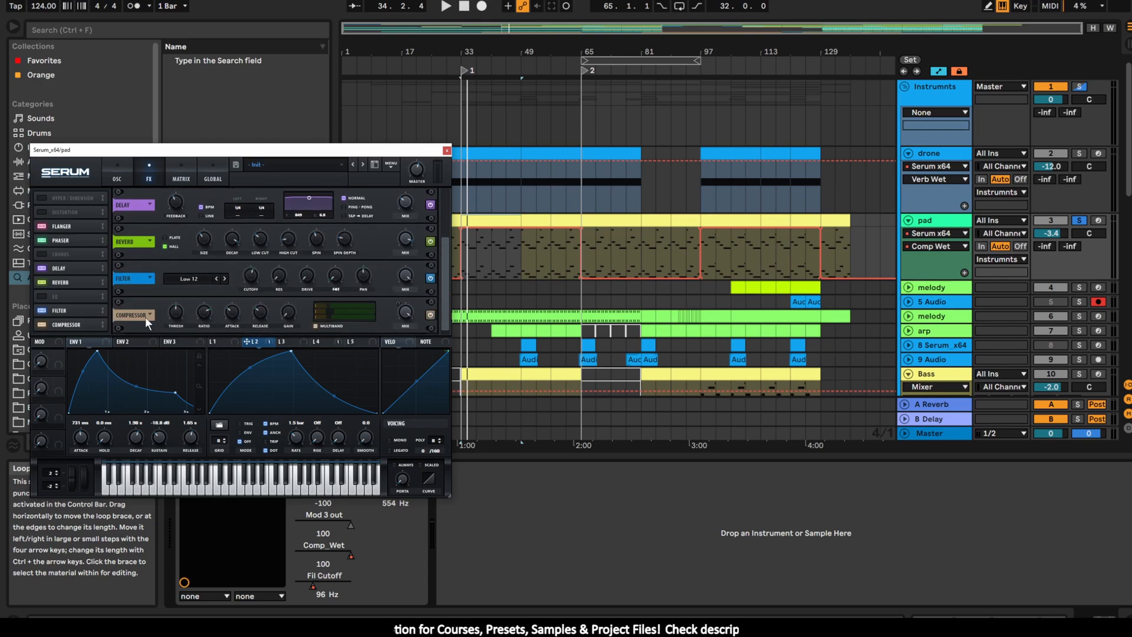
{"action": "left_click", "coordinate": [321, 342]}
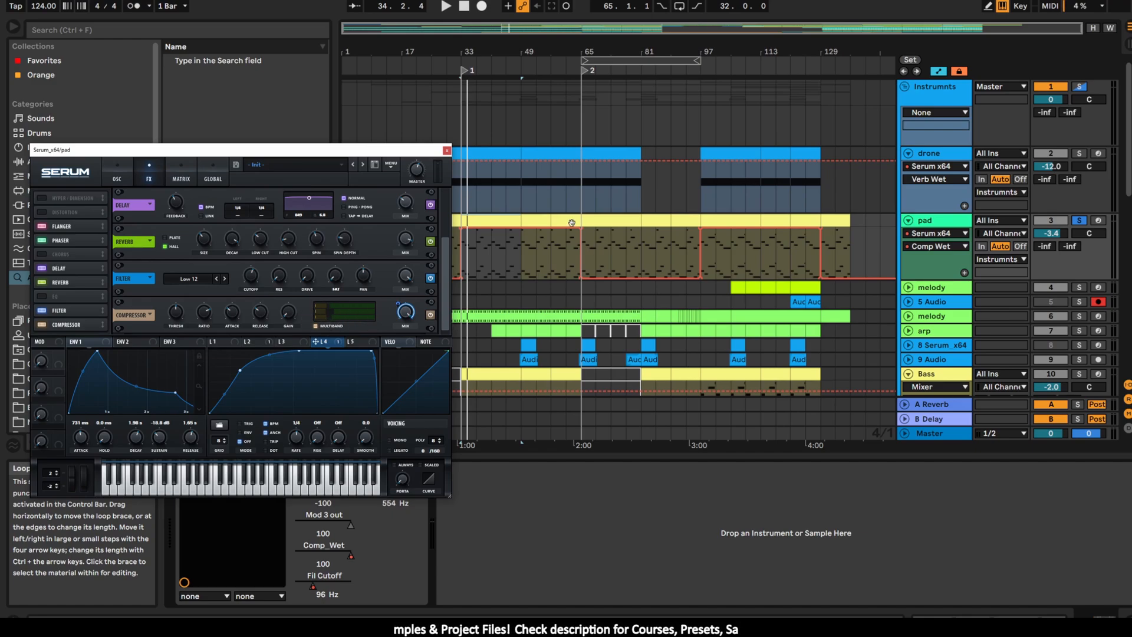
- Audition the pad with LFO 4's modulation of the compressor mix reduced to near zero and returned to 100
{"action": "key", "text": "space"}
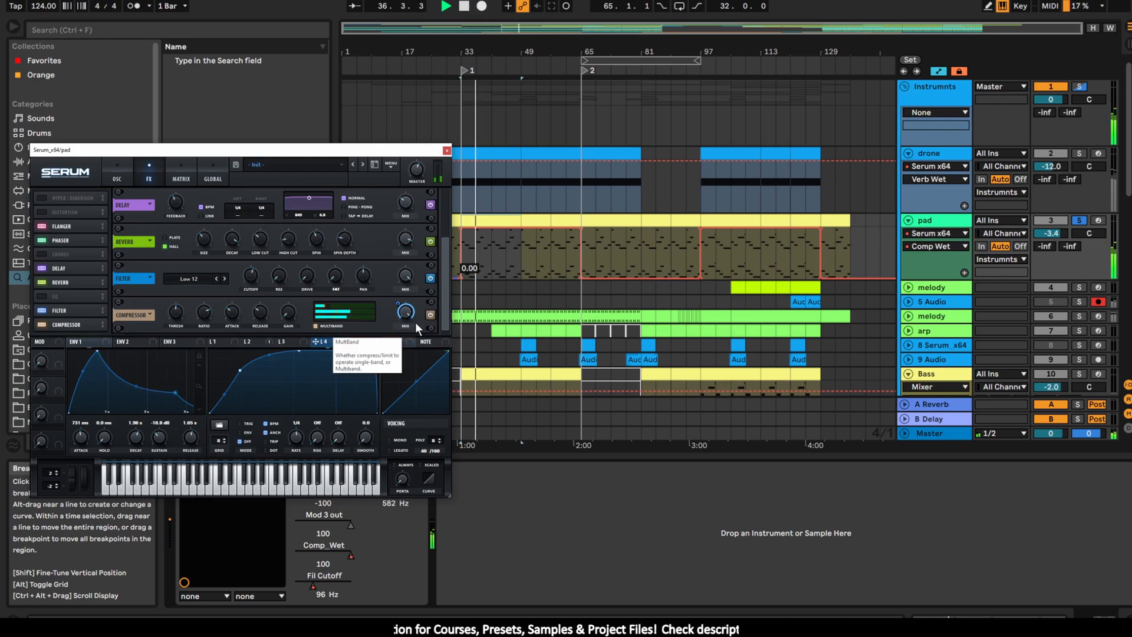
{"action": "key", "text": "space"}
{"action": "left_click_drag", "start_coordinate": [399, 305], "coordinate": [401, 290]}
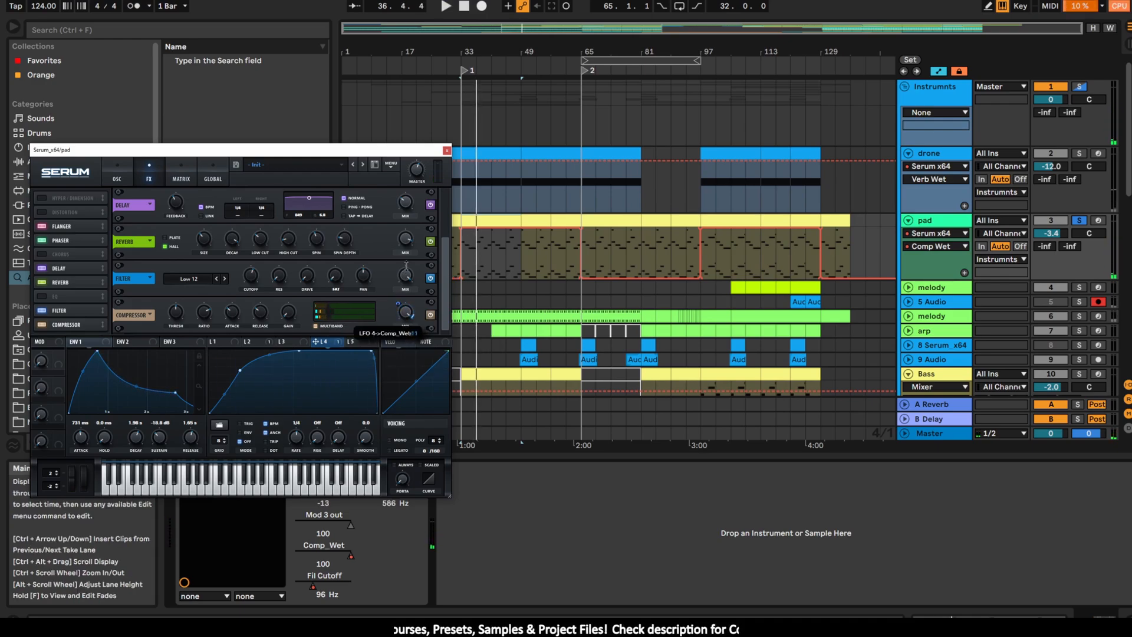
{"action": "key", "text": "space"}
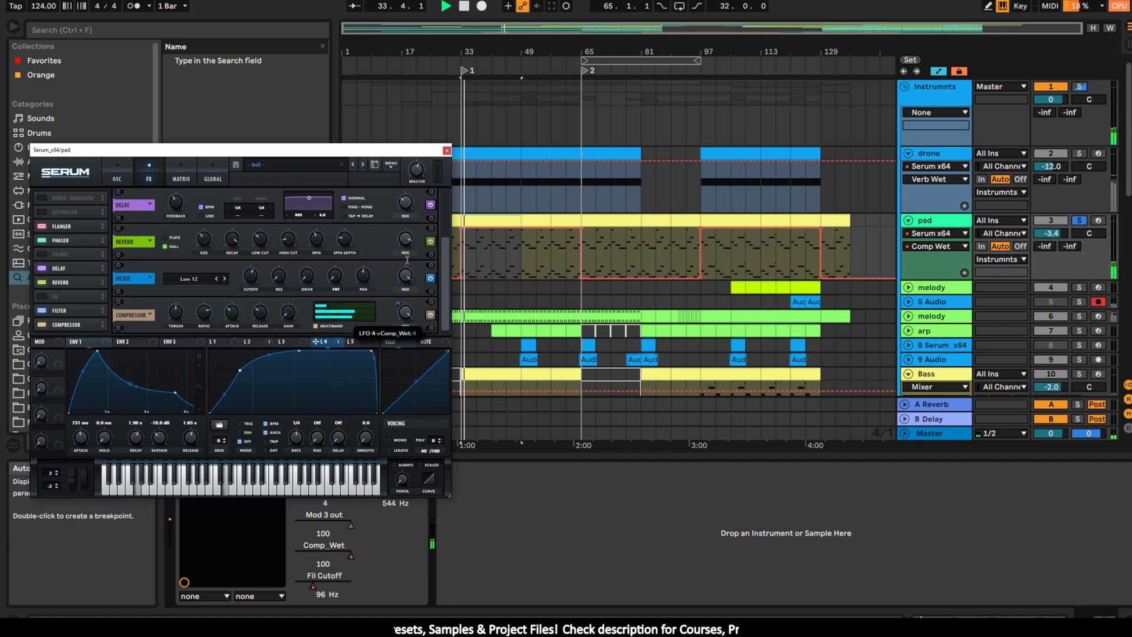
{"action": "key", "text": "space"}
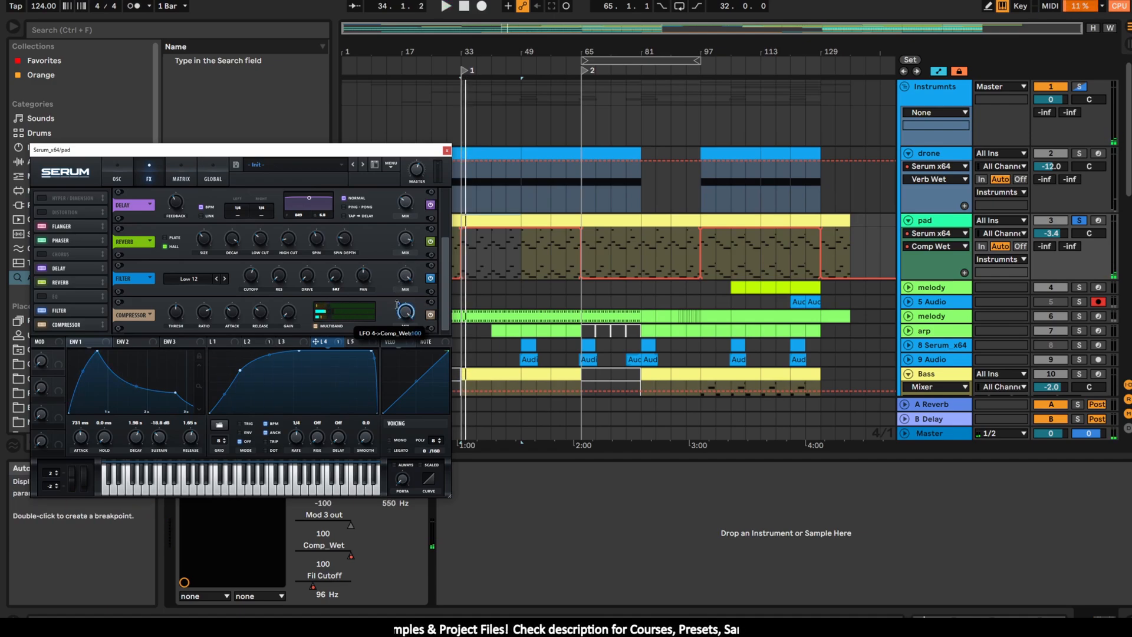
{"action": "key", "text": "space"}
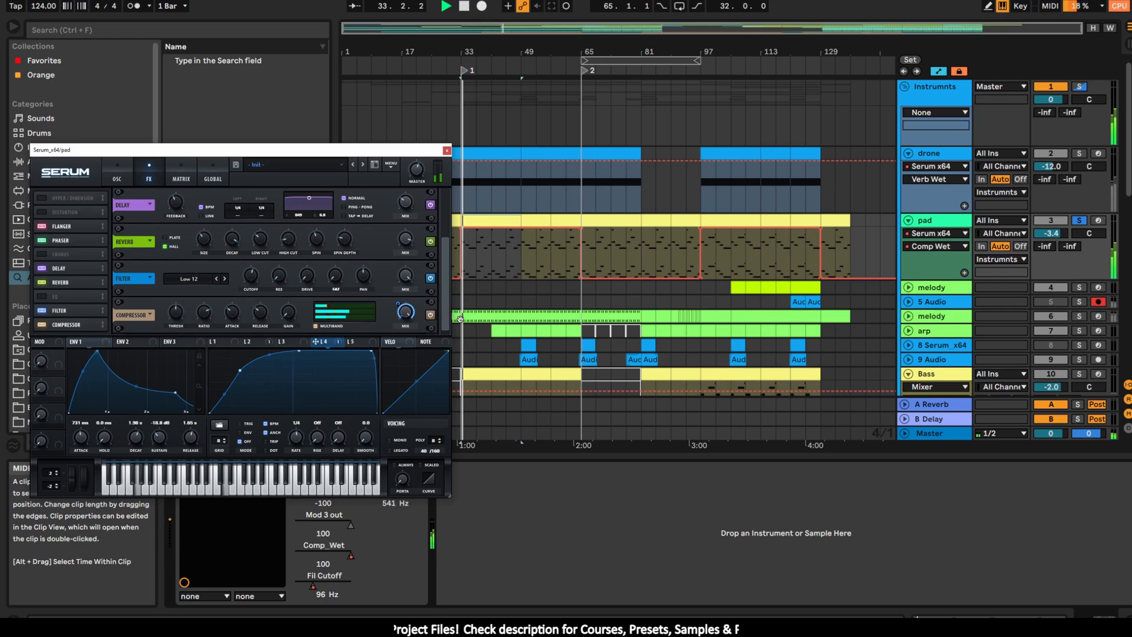
{"action": "key", "text": "space"}
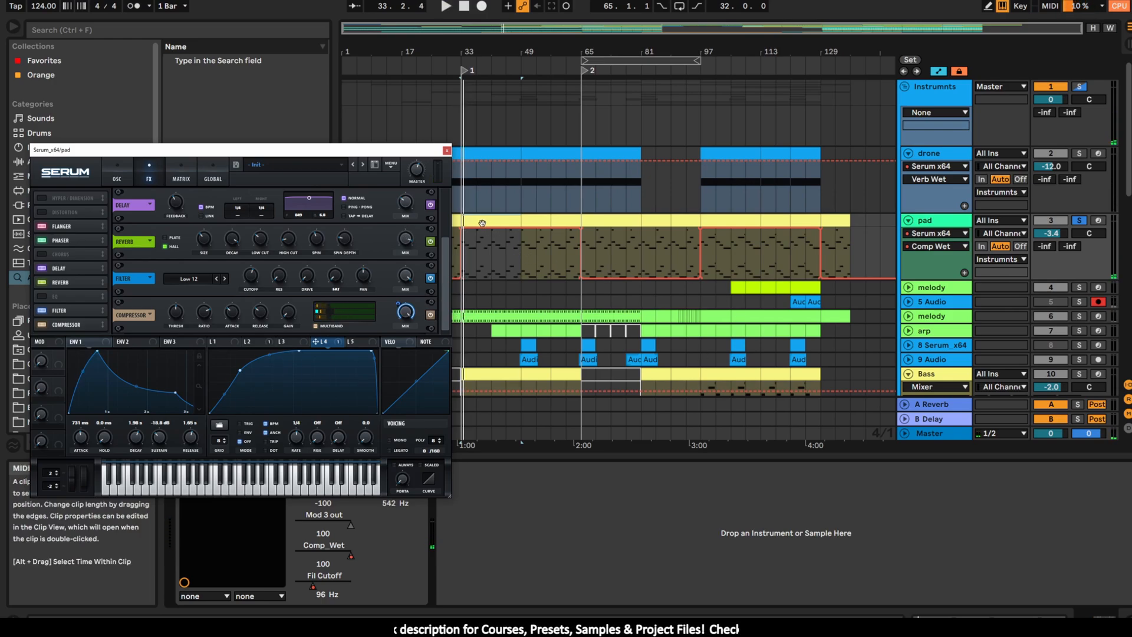
- Show the pad Serum's oscillators once more and its effects rack back at the flanger
{"action": "left_click", "coordinate": [126, 172]}
{"action": "left_click", "coordinate": [148, 173]}
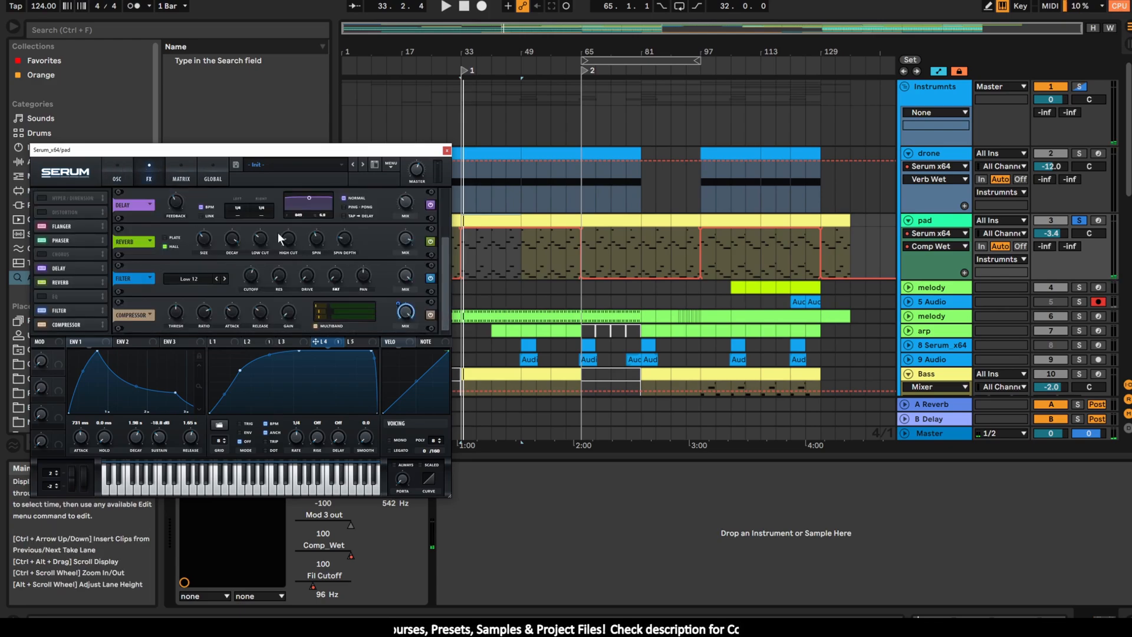
{"action": "scroll", "coordinate": [444, 245], "scroll_direction": "up", "scroll_amount": 3}
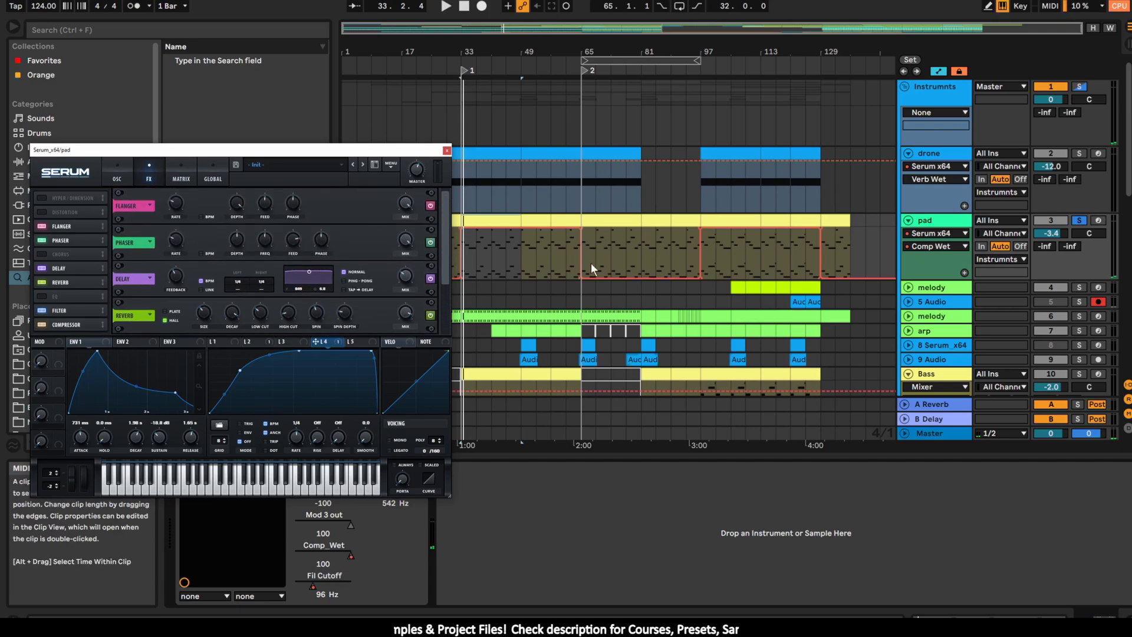
{"action": "scroll", "coordinate": [966, 282], "scroll_direction": "down", "scroll_amount": 3}
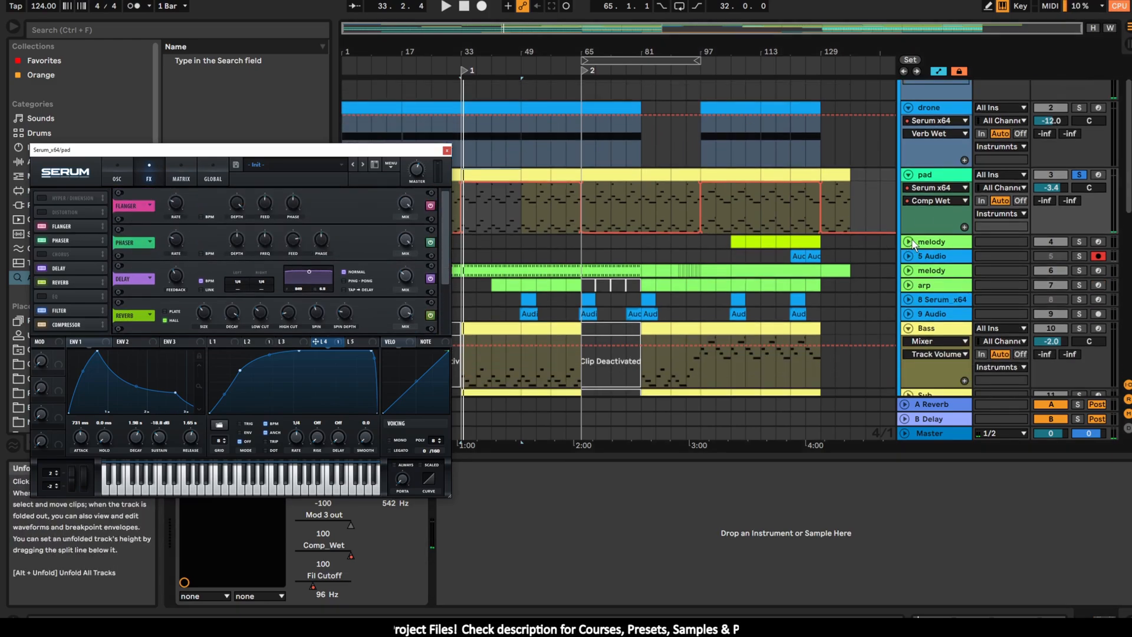
- Audition the melody track on channel 6 soloed and unfold it to show its notes and automation lanes
{"action": "scroll", "coordinate": [911, 243], "scroll_direction": "down", "scroll_amount": 3}
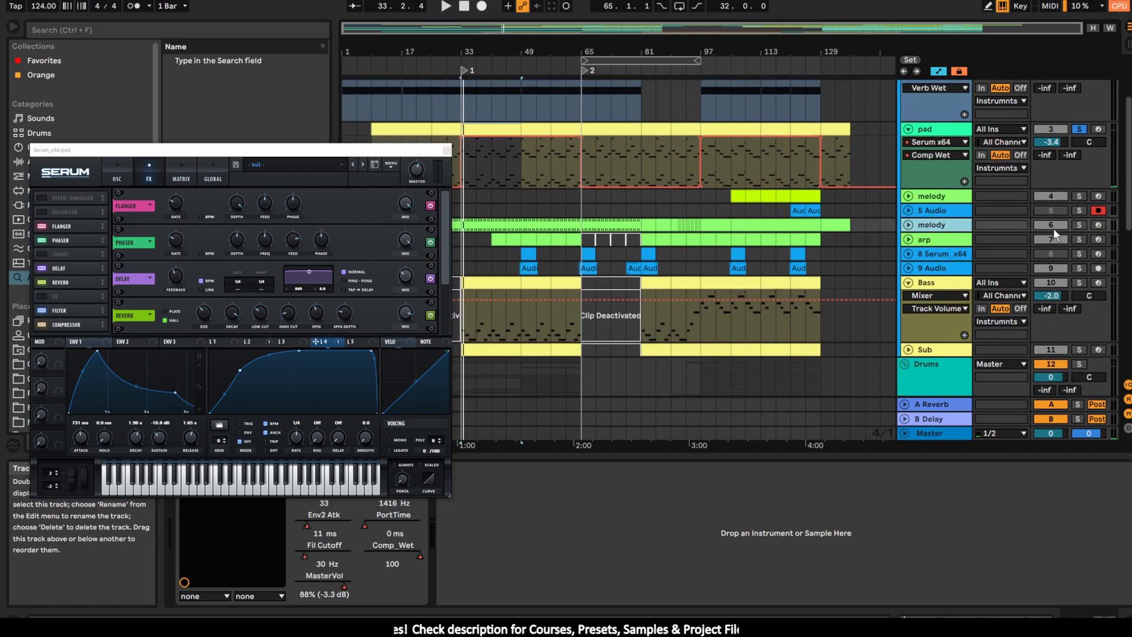
{"action": "left_click", "coordinate": [1079, 225]}
{"action": "key", "text": "space"}
{"action": "left_click", "coordinate": [908, 225]}
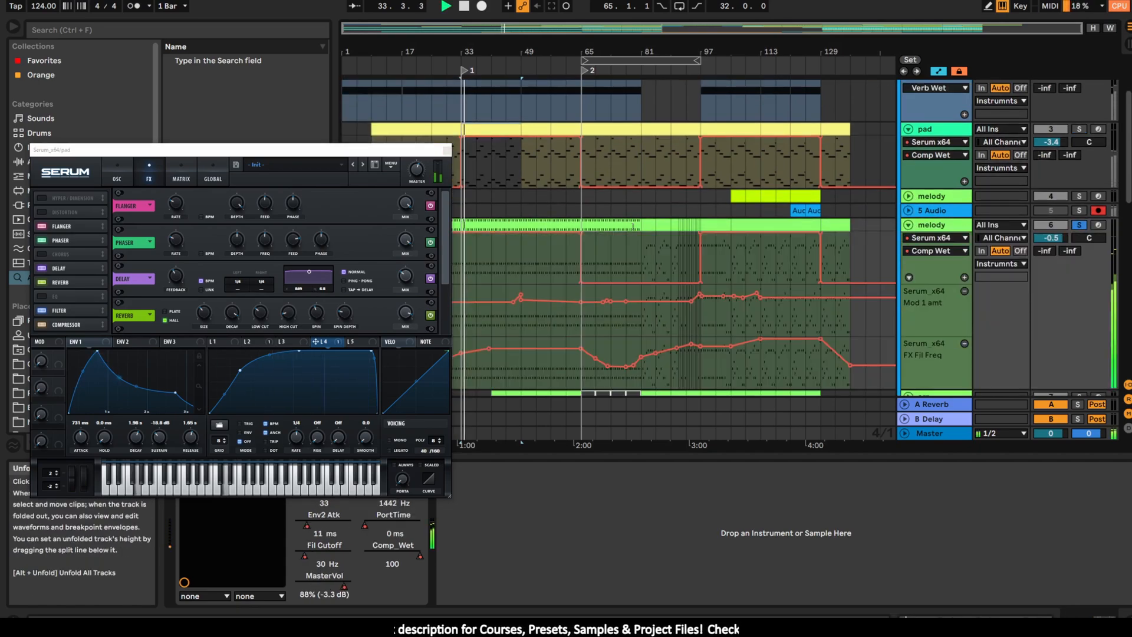
{"action": "key", "text": "space"}
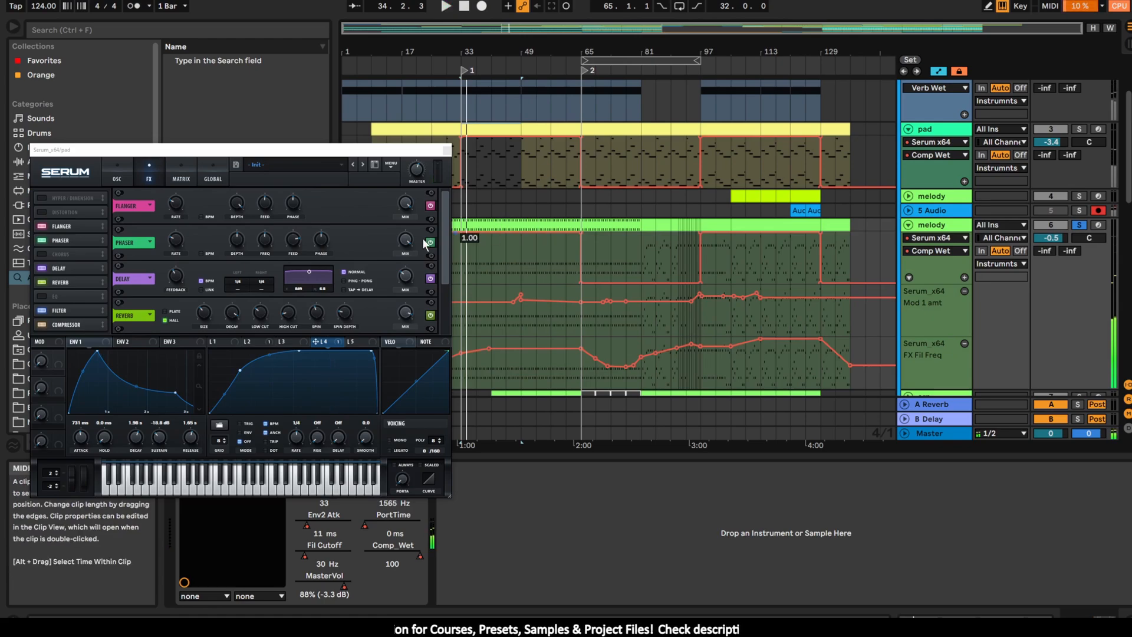
- Replace the pad's Serum window with the melody's, move it clear of the arrangement and audition the melody with its oscillators shown
{"action": "left_click", "coordinate": [447, 150]}
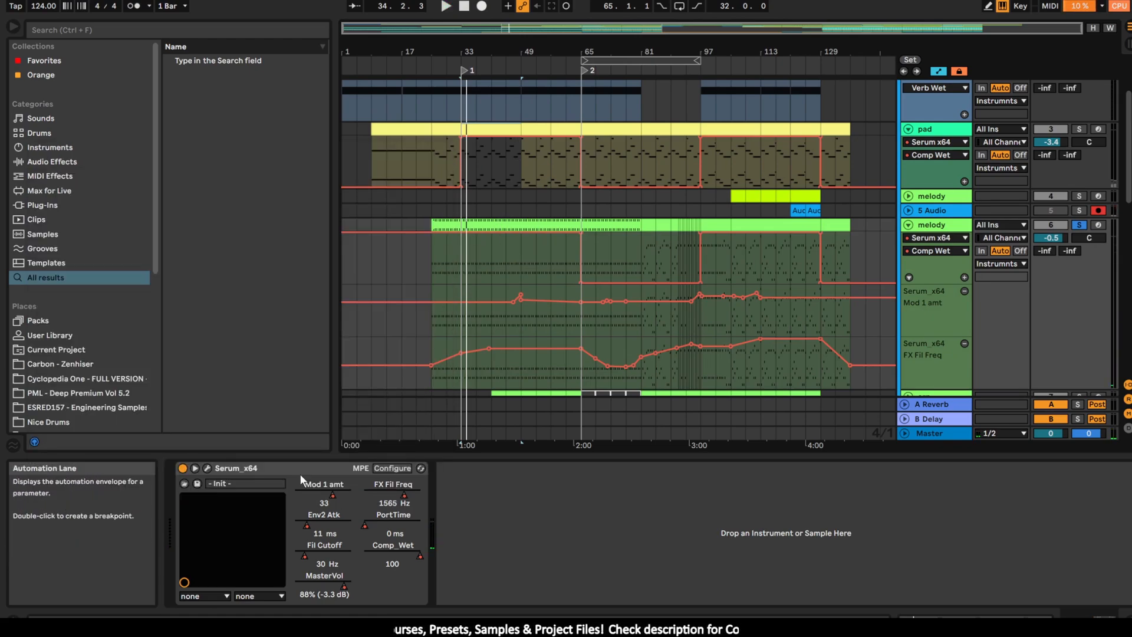
{"action": "left_click", "coordinate": [208, 468]}
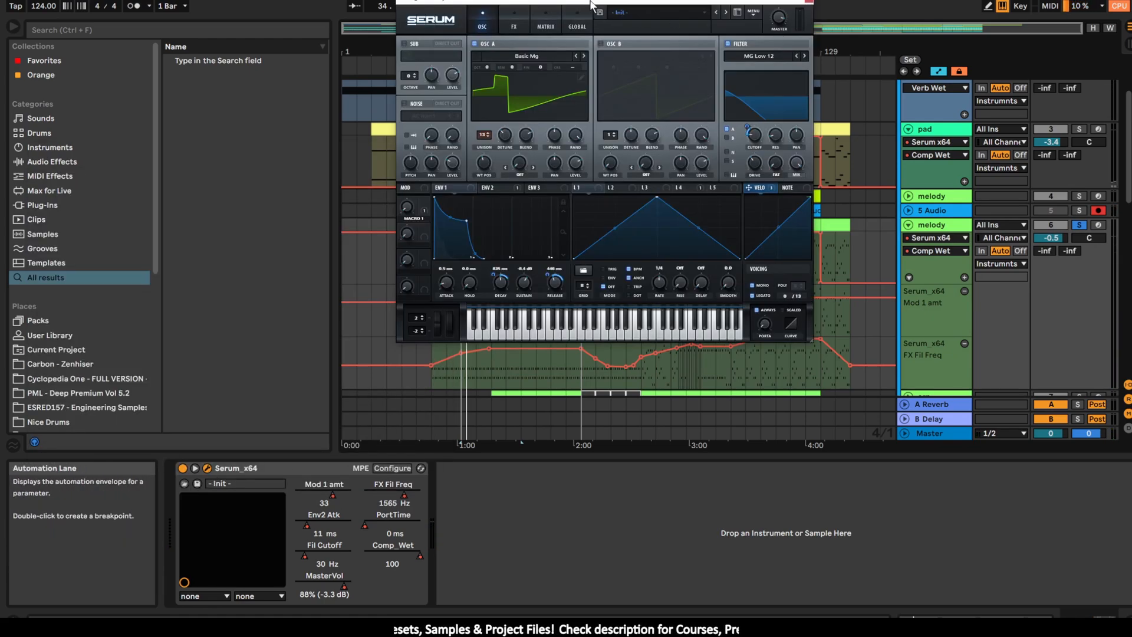
{"action": "left_click_drag", "start_coordinate": [594, 2], "coordinate": [381, 71]}
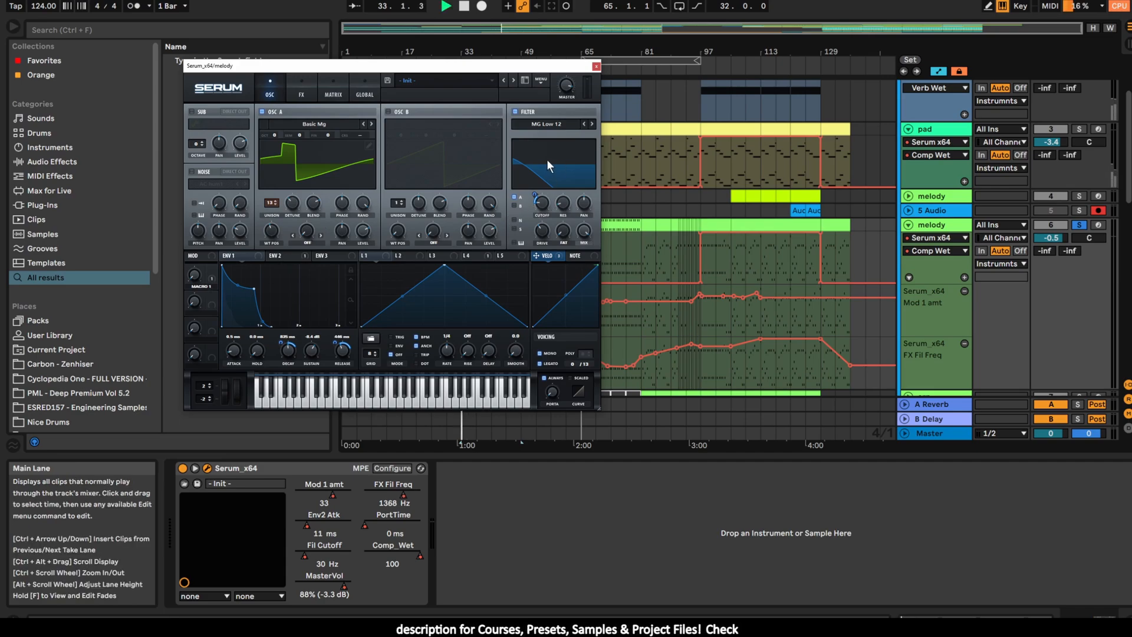
{"action": "key", "text": "space"}
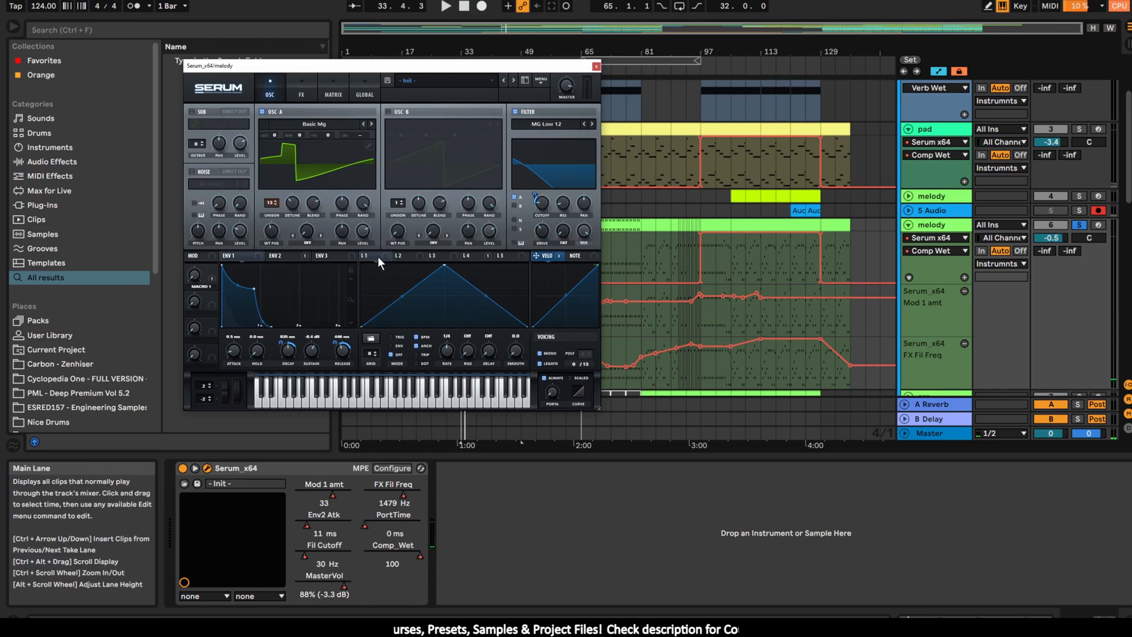
- Examine the melody Serum's effects rack from the distortion down to the filter, and return to its oscillators
{"action": "left_click", "coordinate": [302, 89]}
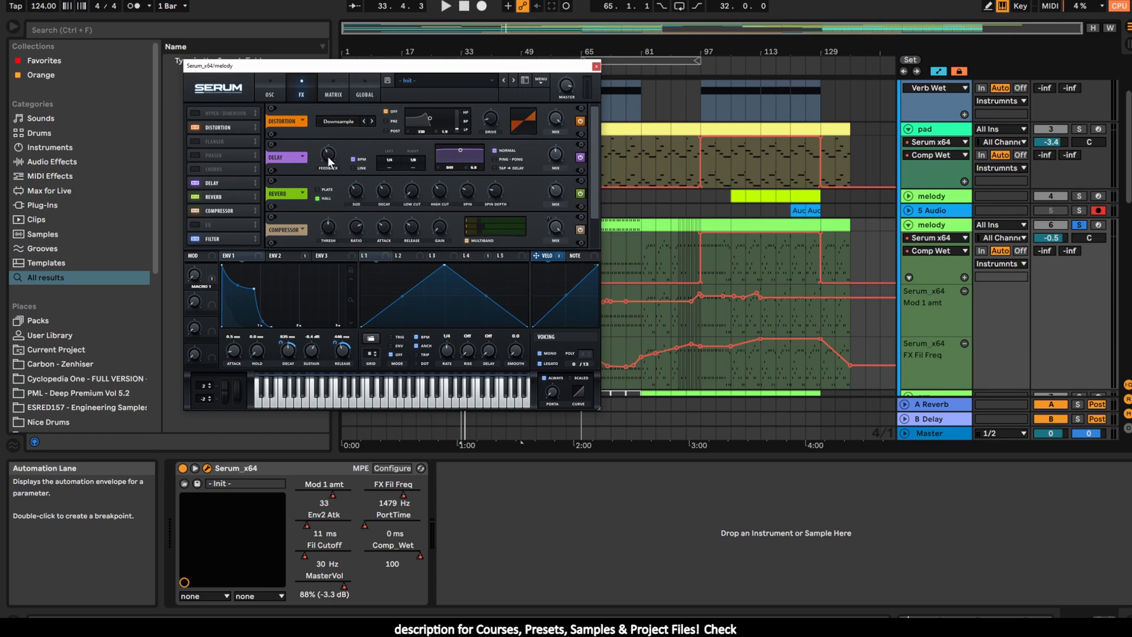
{"action": "scroll", "coordinate": [566, 148], "scroll_direction": "down", "scroll_amount": 2}
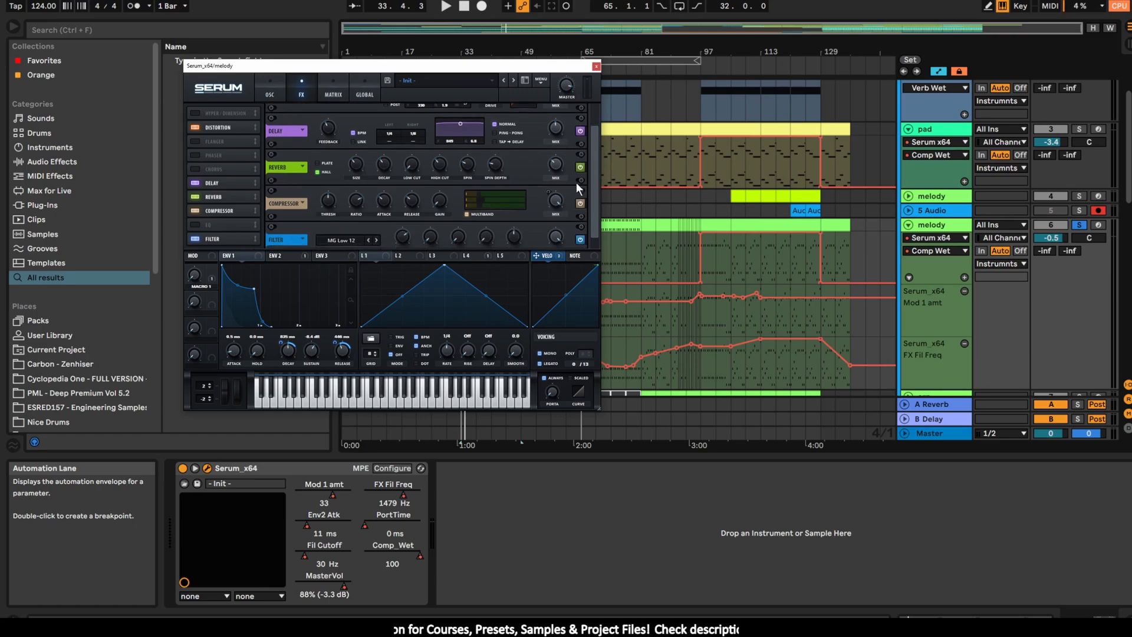
{"action": "scroll", "coordinate": [598, 186], "scroll_direction": "down", "scroll_amount": 1}
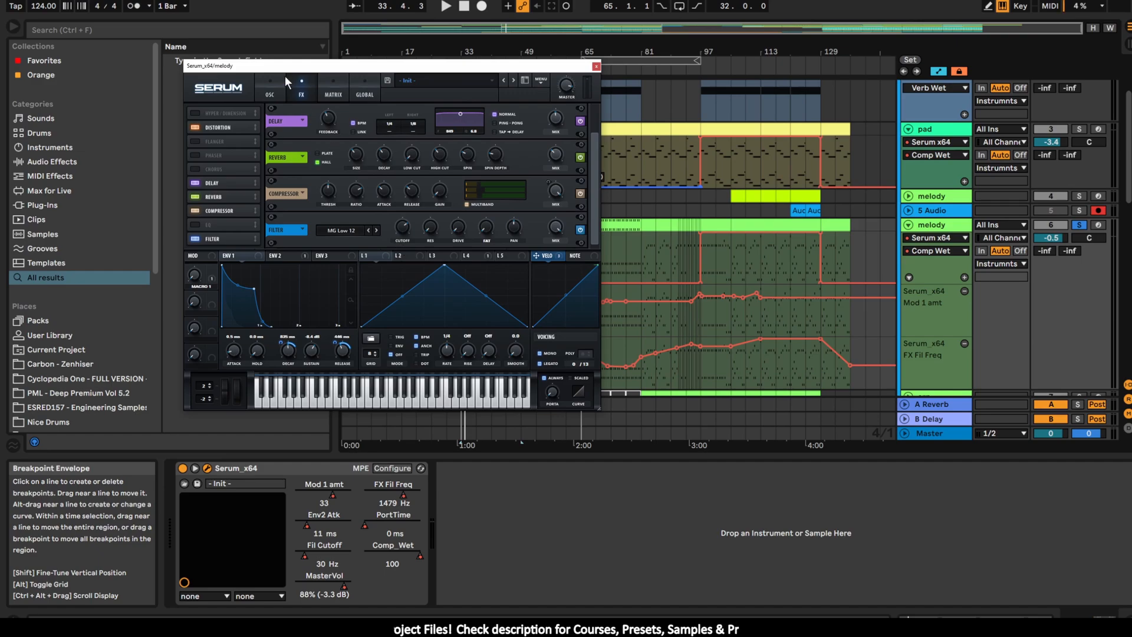
{"action": "left_click", "coordinate": [267, 92]}
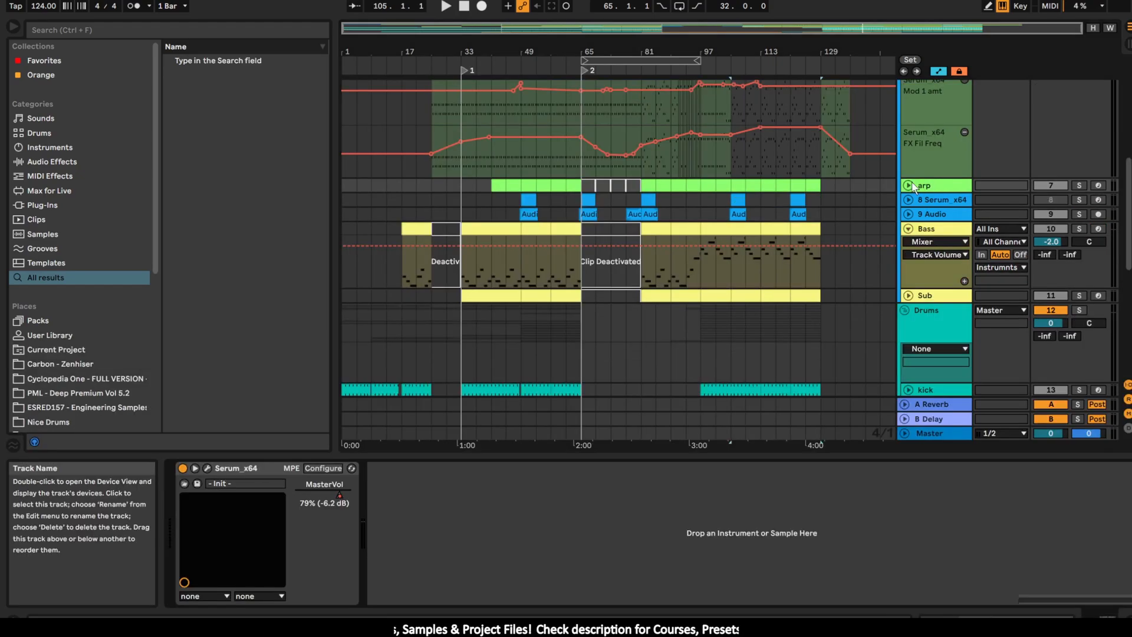
- Unfold the arp track and audition it soloed from bar 49
{"action": "left_click", "coordinate": [909, 185]}
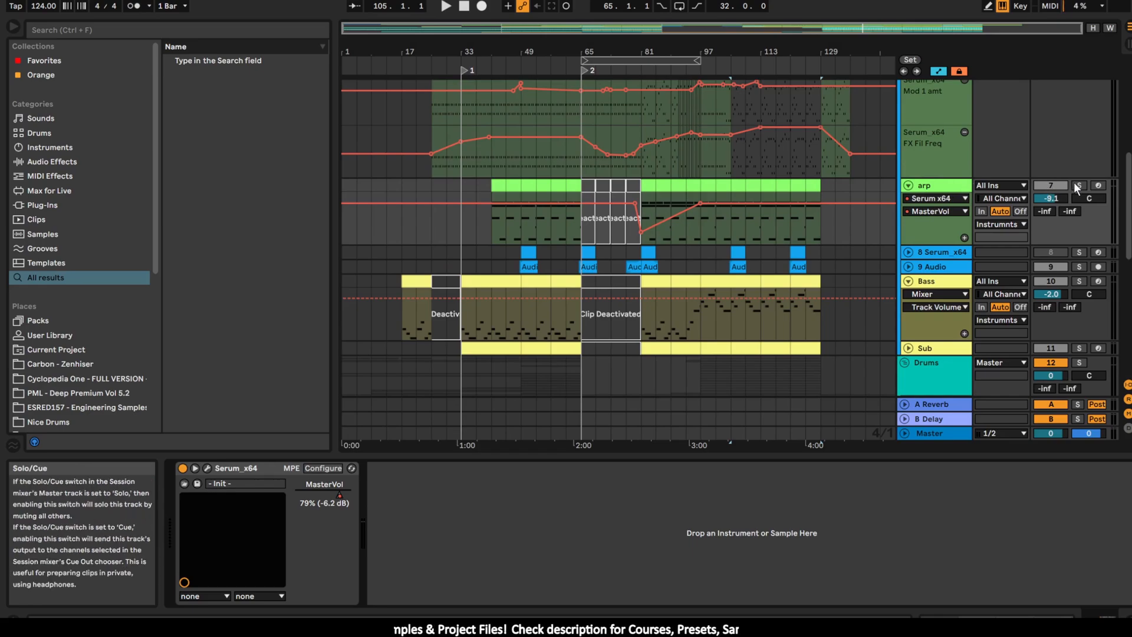
{"action": "left_click", "coordinate": [521, 233]}
{"action": "key", "text": "space"}
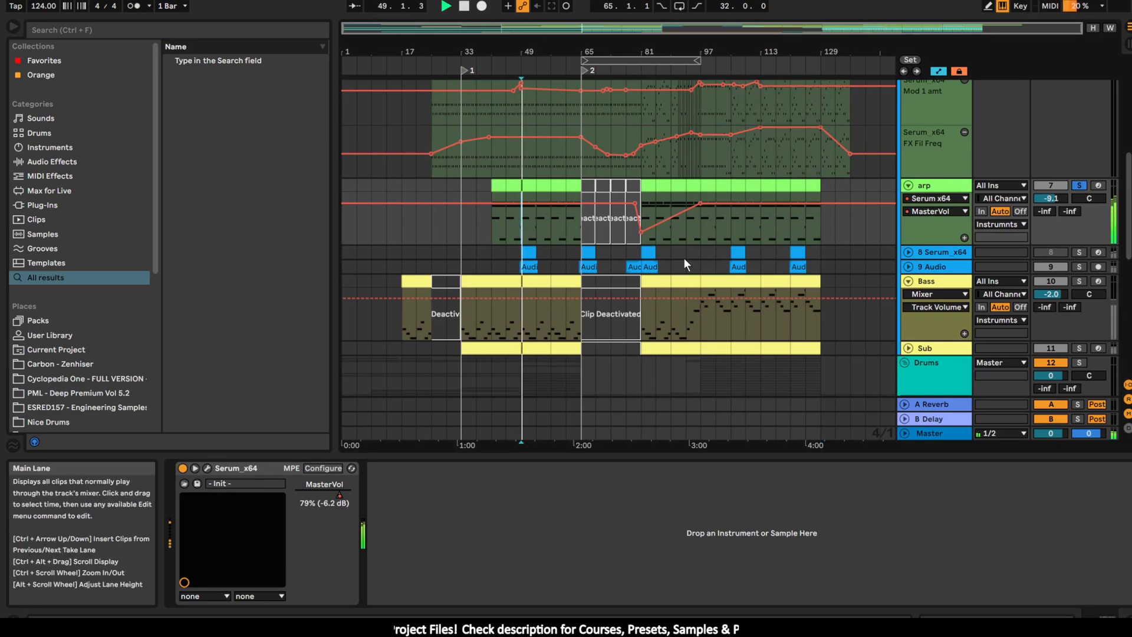
{"action": "left_click", "coordinate": [928, 186]}
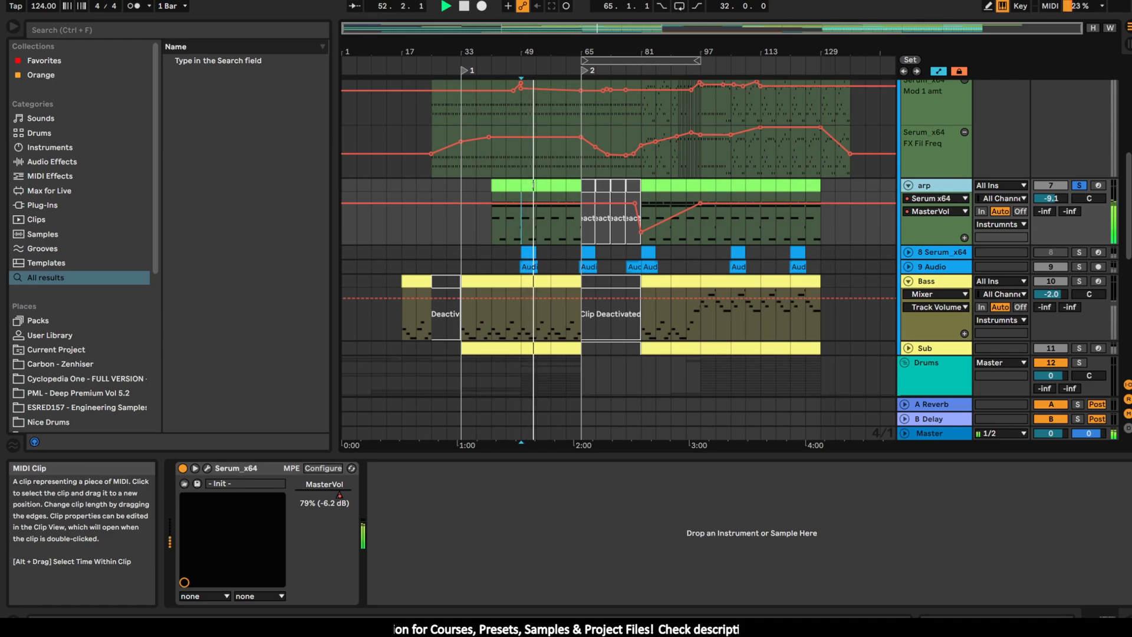
{"action": "key", "text": "space"}
- Examine the notes and velocities of the arp clip near bar 49 and play it back
{"action": "double_click", "coordinate": [527, 186]}
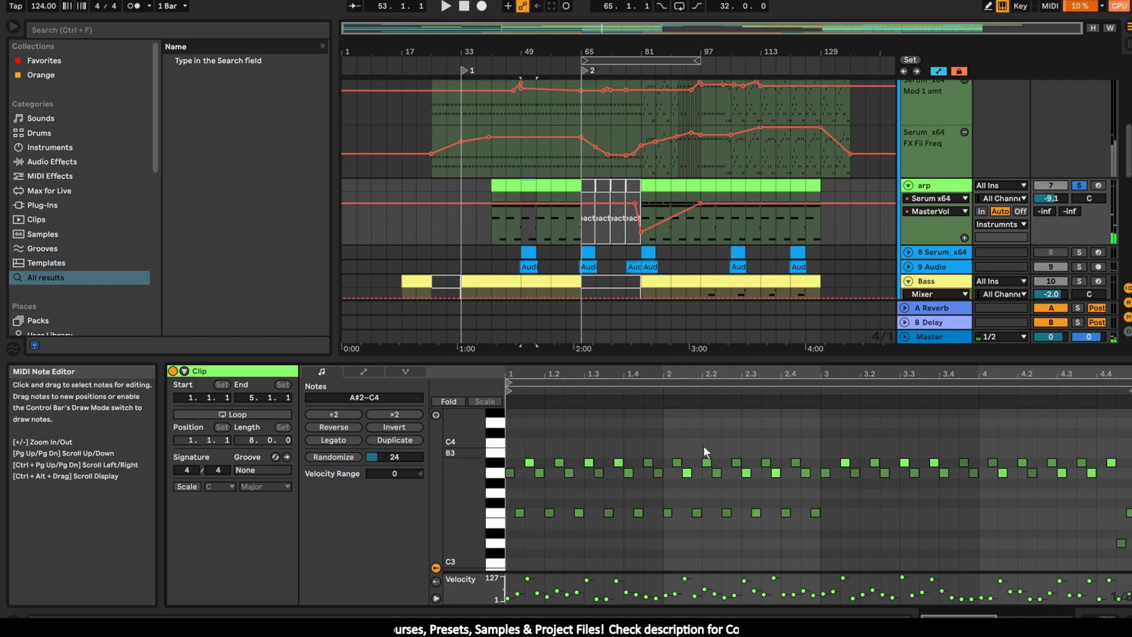
{"action": "scroll", "coordinate": [600, 484], "scroll_direction": "up", "scroll_amount": 2}
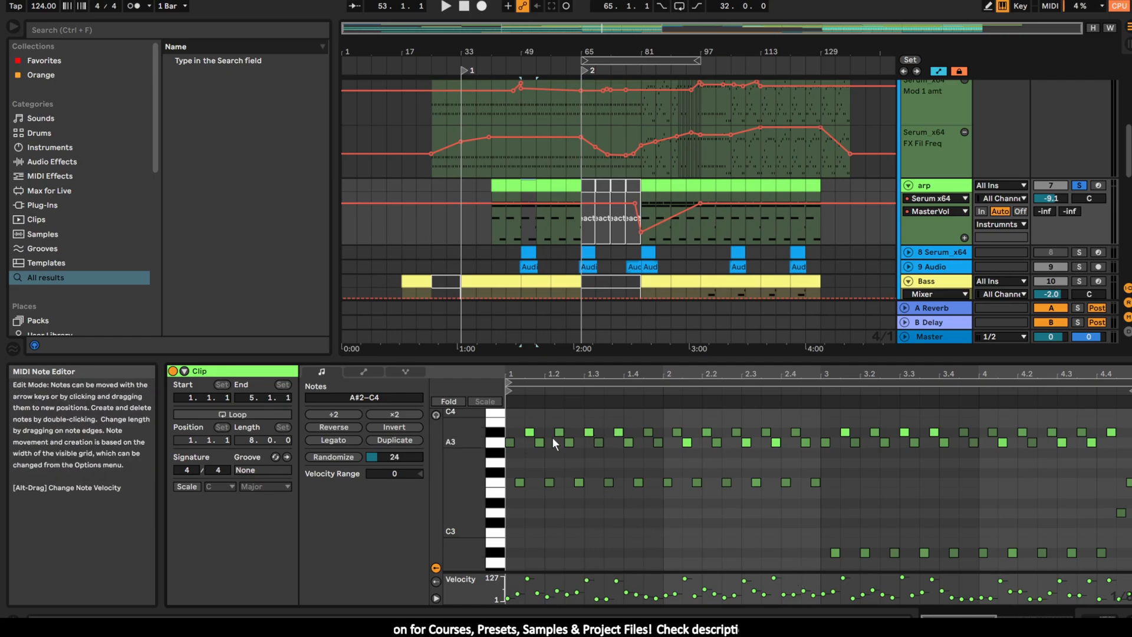
{"action": "key", "text": "space"}
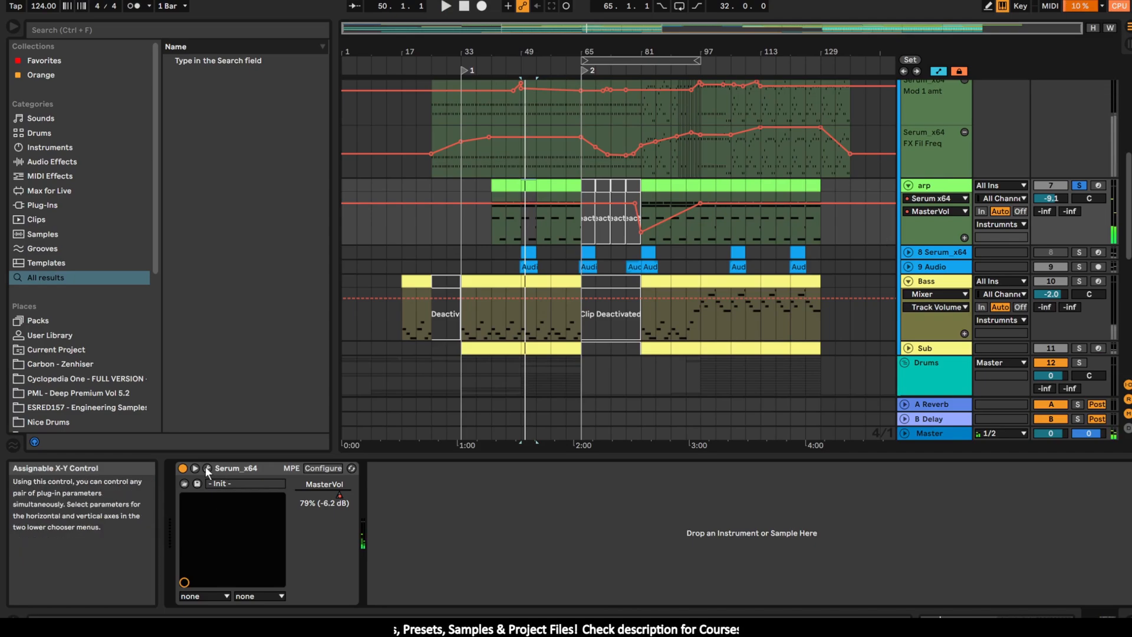
- Open the arp's Serum, point out its envelope 2, envelope 1 and velocity modulation, and move the window before closing it
{"action": "left_click", "coordinate": [207, 469]}
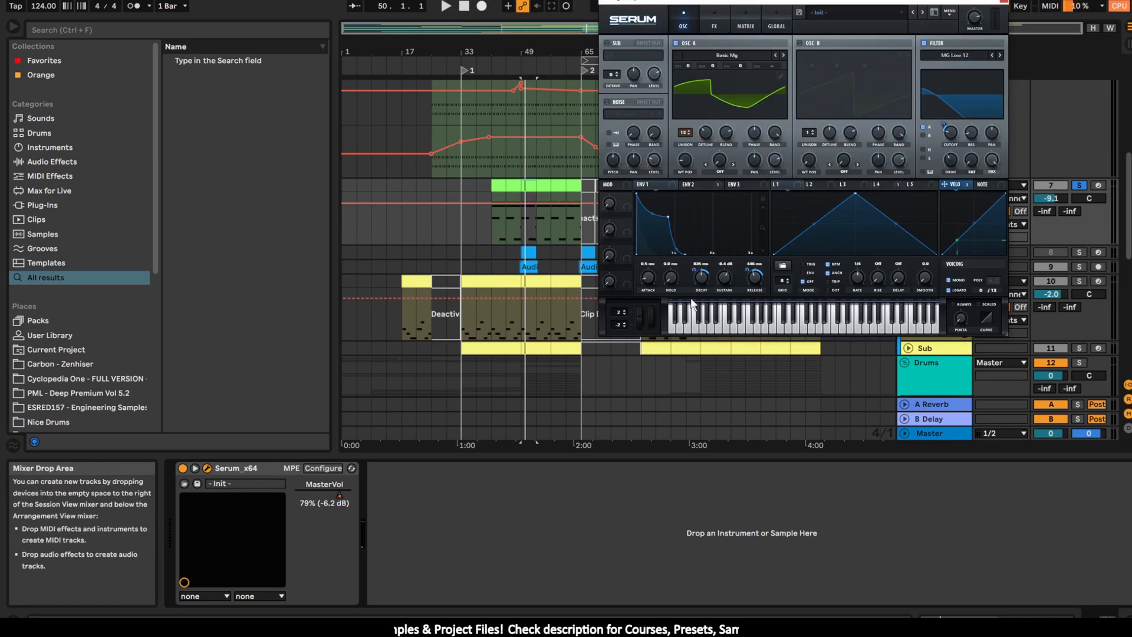
{"action": "left_click", "coordinate": [696, 184]}
{"action": "left_click", "coordinate": [643, 187]}
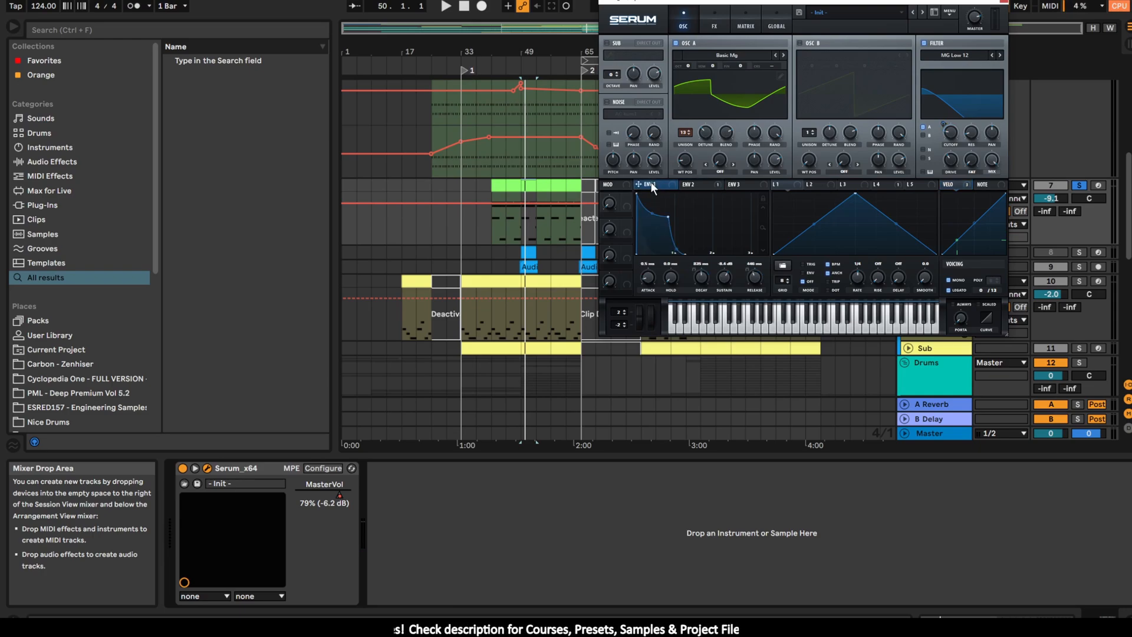
{"action": "left_click", "coordinate": [961, 187]}
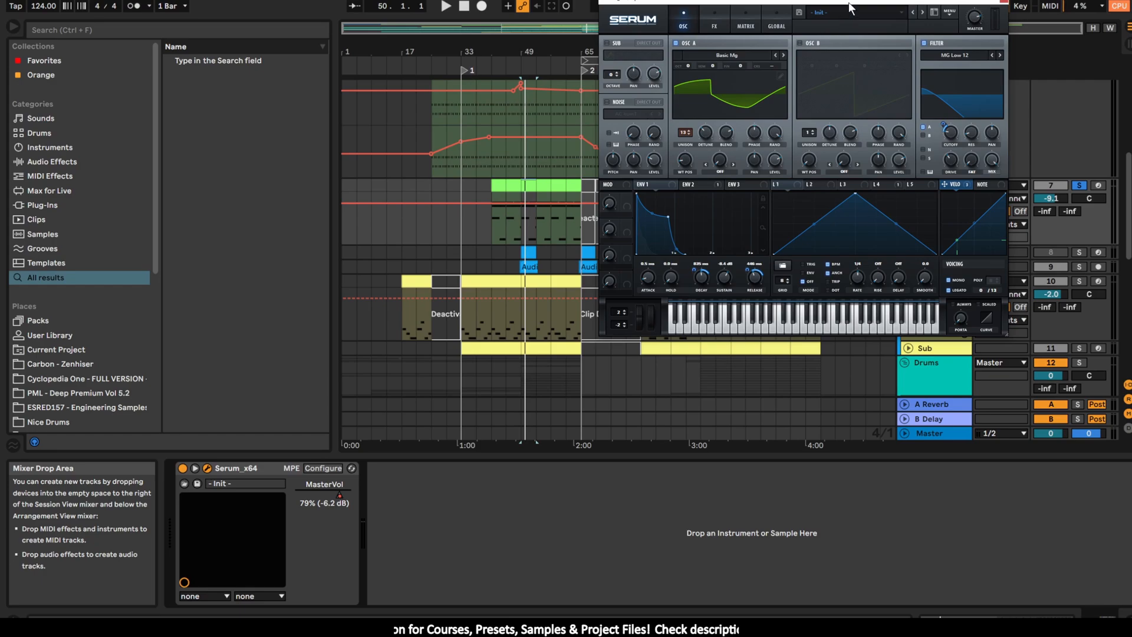
{"action": "left_click_drag", "start_coordinate": [850, 9], "coordinate": [406, 227]}
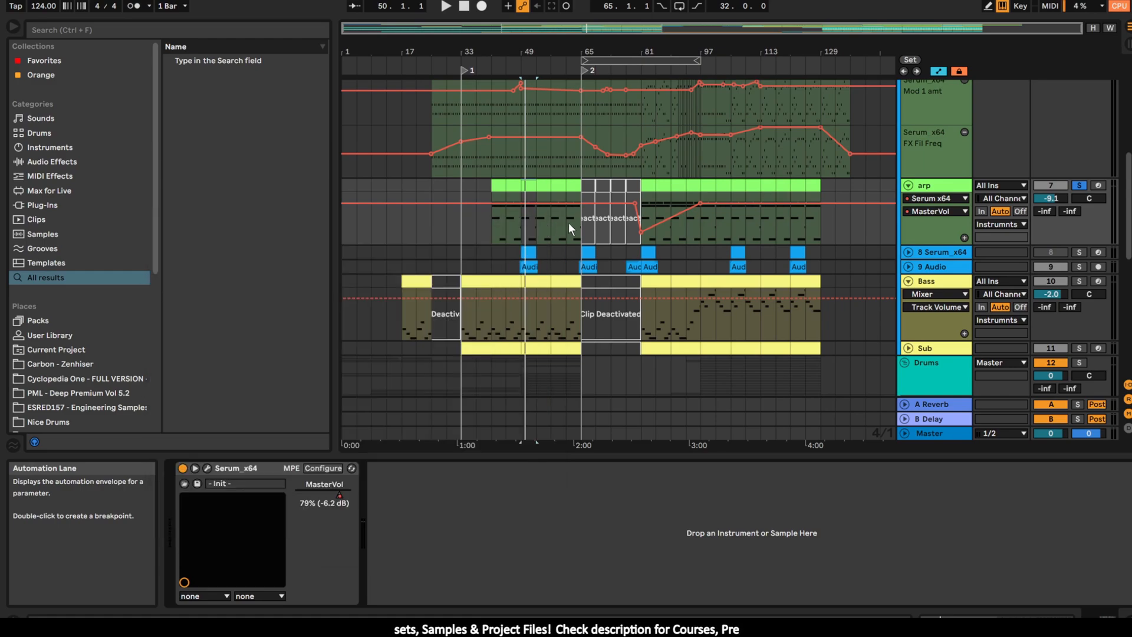
{"action": "left_click", "coordinate": [555, 223]}
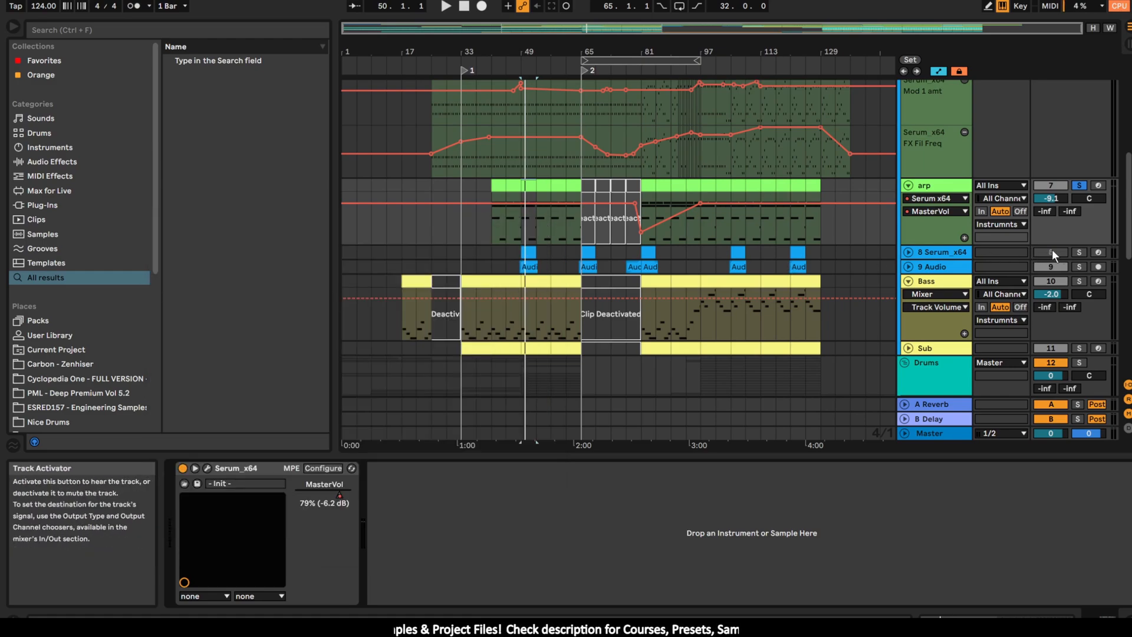
- Reopen the arp's Serum to examine its effects rack from distortion to compressor, and close it
{"action": "left_click", "coordinate": [206, 468]}
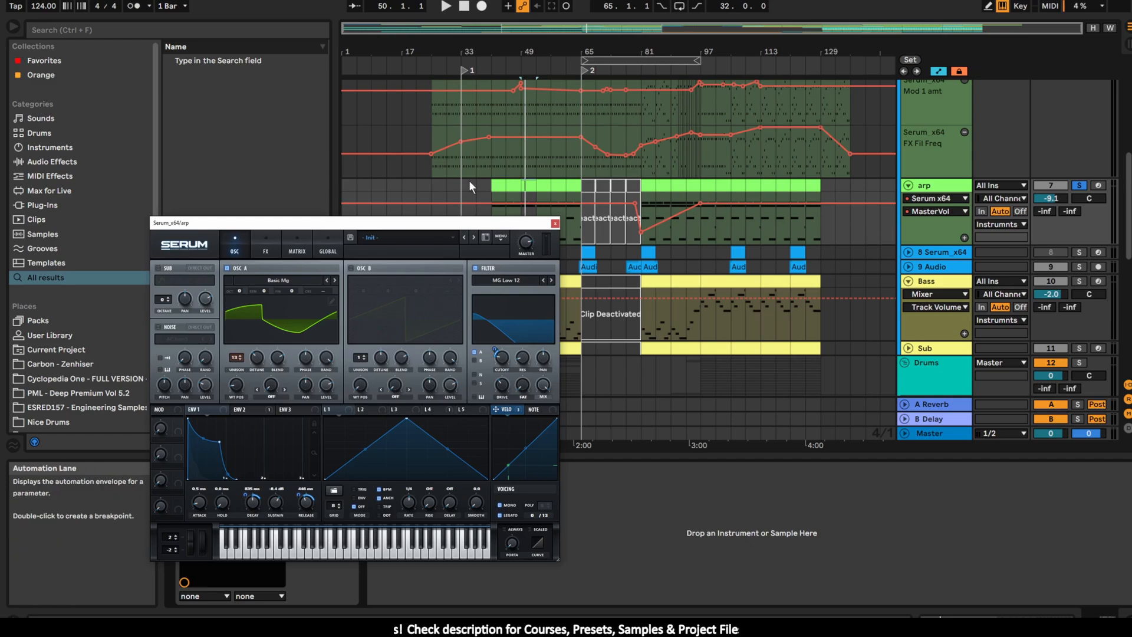
{"action": "left_click", "coordinate": [266, 247]}
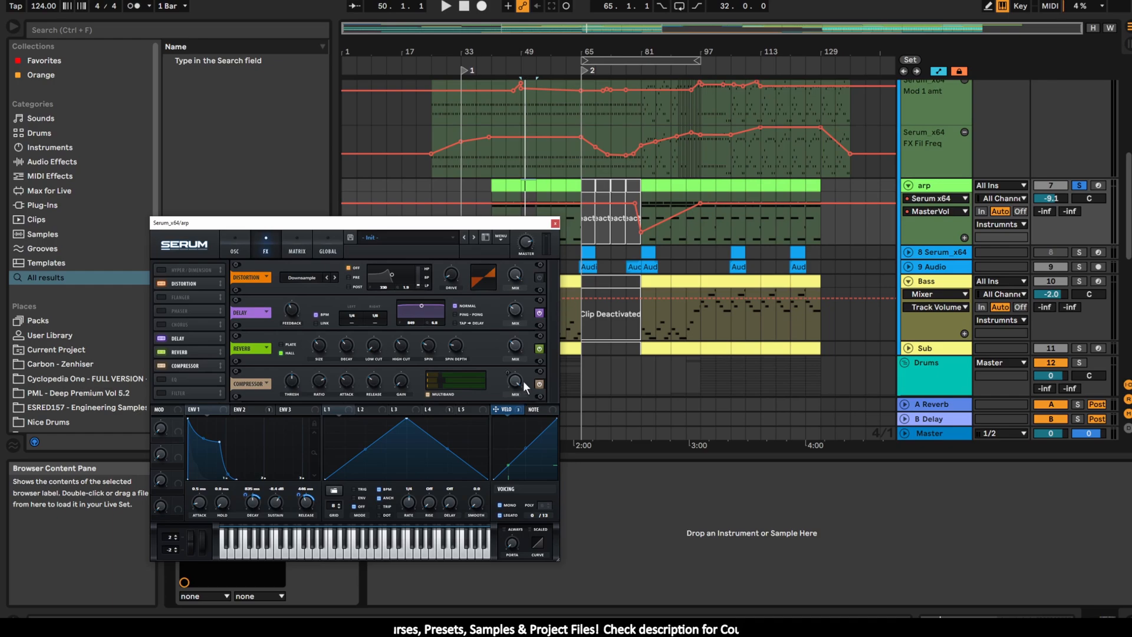
{"action": "left_click", "coordinate": [555, 223]}
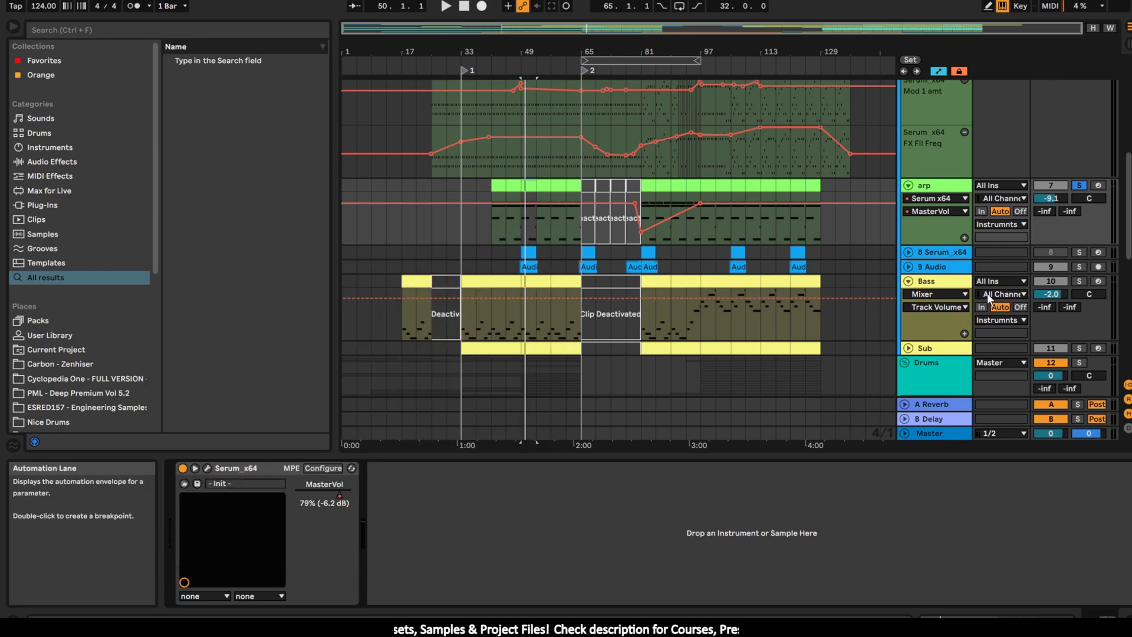
- Unfold the 8 Serum_x64 track and audition it soloed near bar 49
{"action": "left_click", "coordinate": [943, 253]}
{"action": "left_click", "coordinate": [908, 252]}
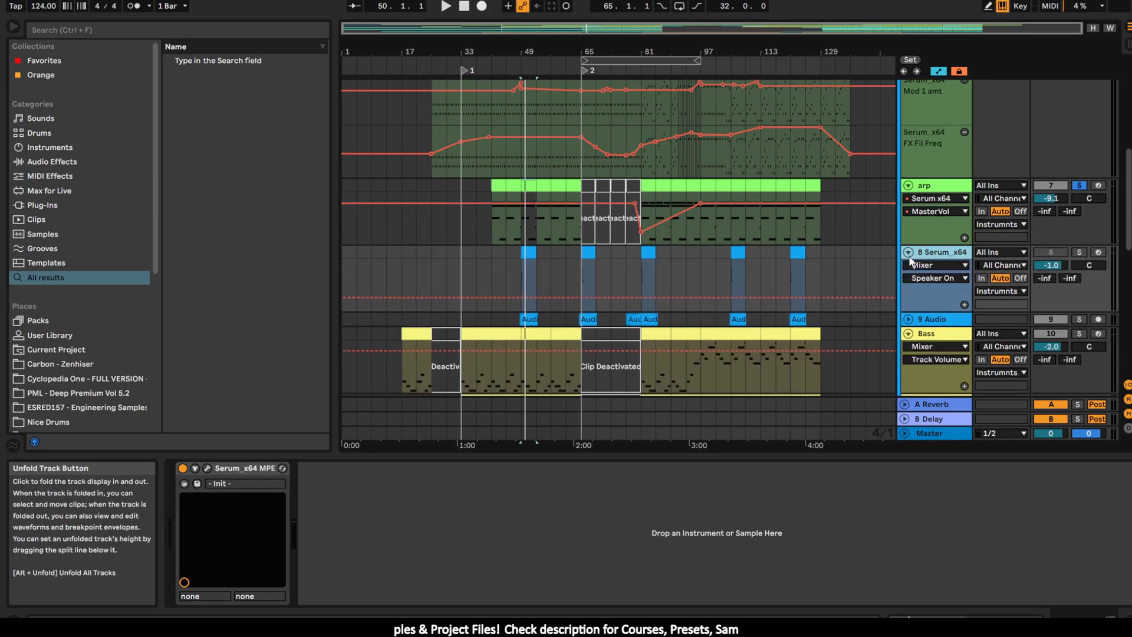
{"action": "left_click", "coordinate": [1080, 253]}
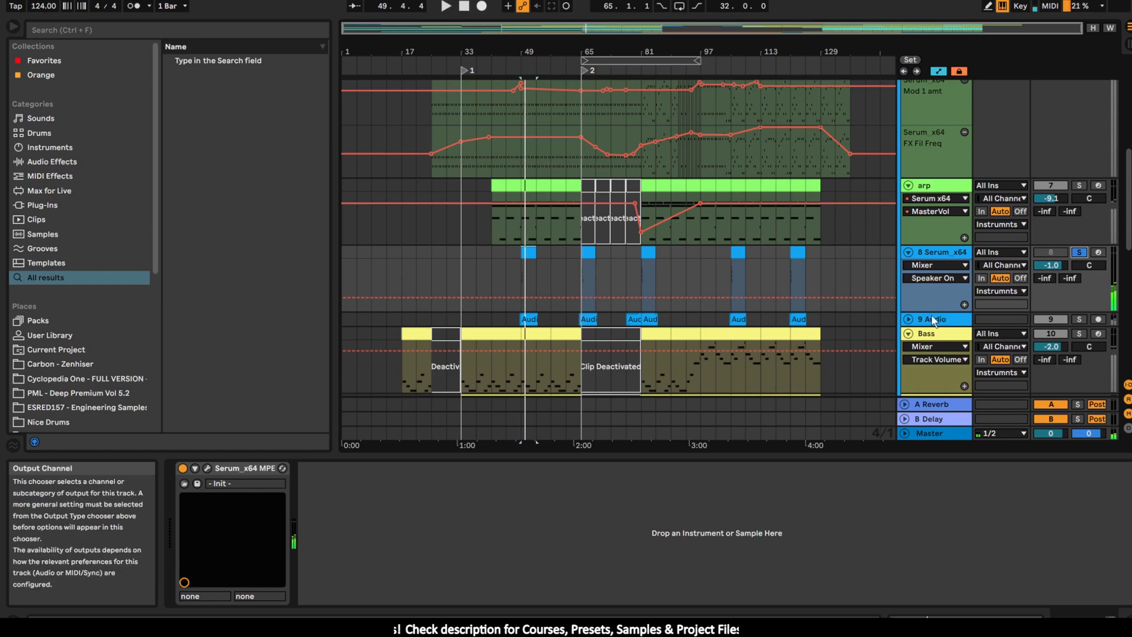
- Unfold the 9 Audio track and compare the waveform, transpose and gain settings of its resampled clips up to bar 81
{"action": "left_click", "coordinate": [908, 319]}
{"action": "scroll", "coordinate": [648, 283], "scroll_direction": "down", "scroll_amount": 2}
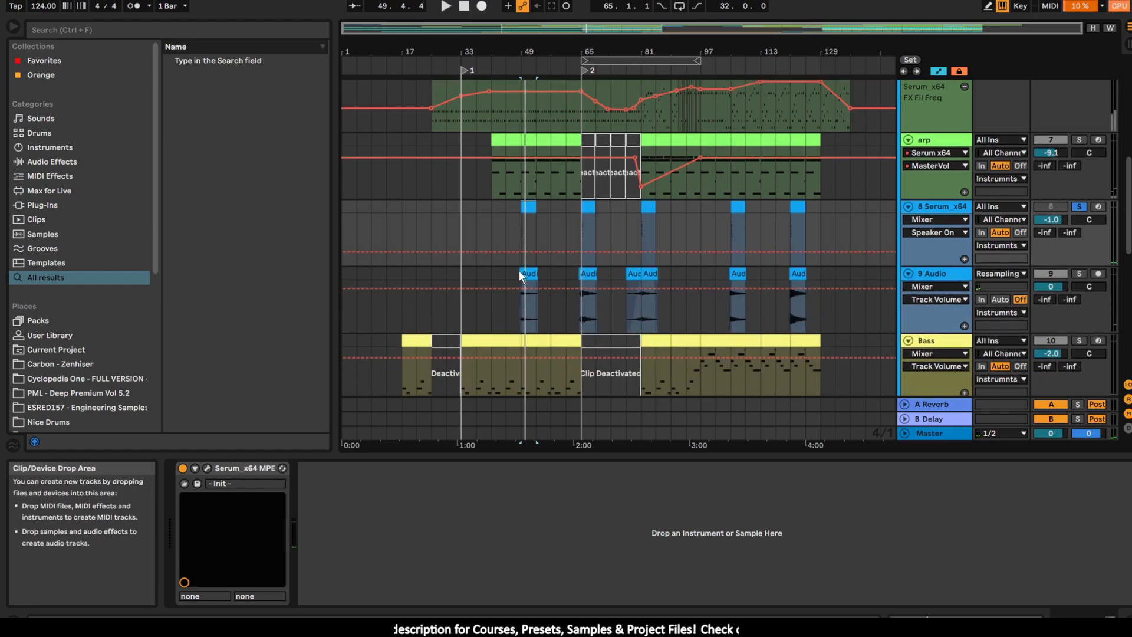
{"action": "left_click", "coordinate": [529, 273]}
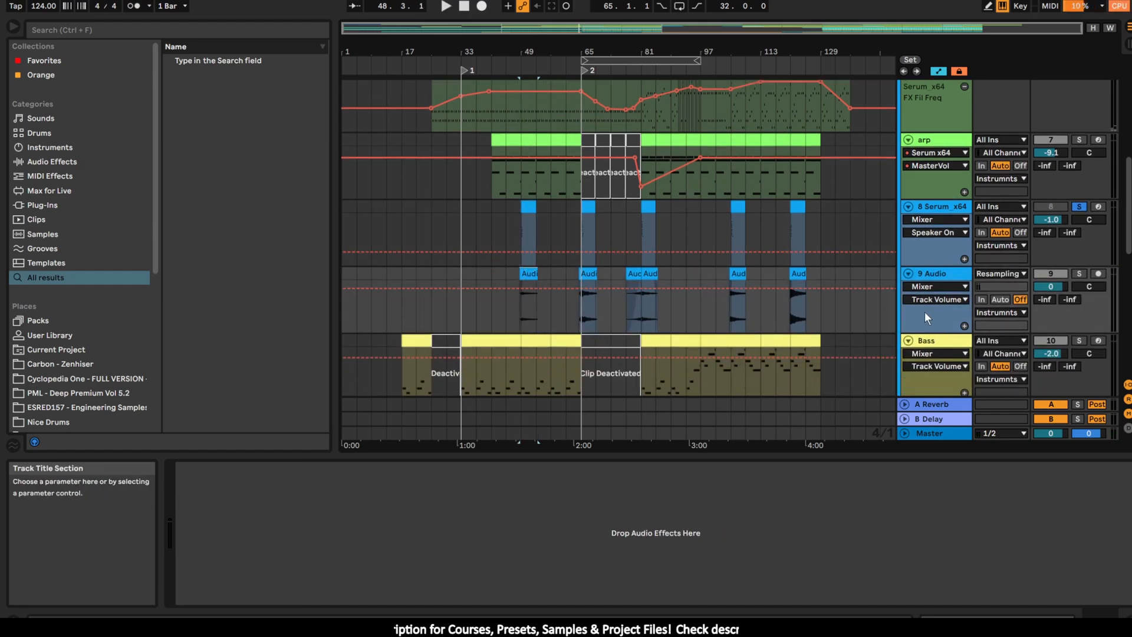
{"action": "double_click", "coordinate": [533, 271]}
{"action": "left_click", "coordinate": [589, 238]}
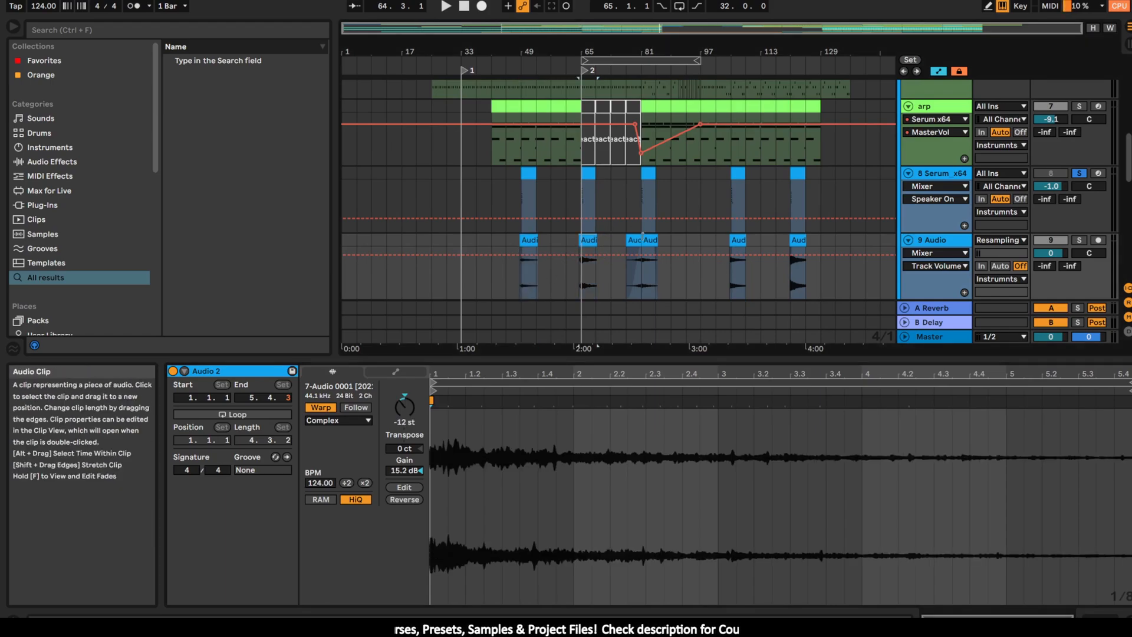
{"action": "left_click", "coordinate": [646, 238]}
{"action": "left_click", "coordinate": [632, 239]}
{"action": "left_click", "coordinate": [526, 239]}
{"action": "scroll", "coordinate": [729, 246], "scroll_direction": "down", "scroll_amount": 2}
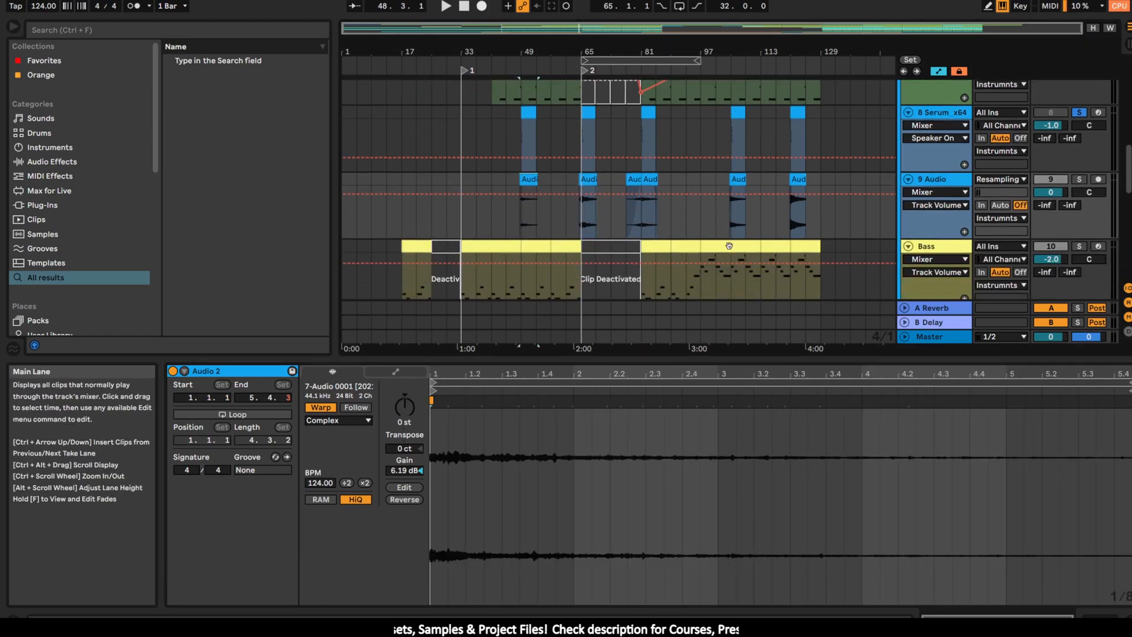
- Solo the 9 Audio track and audition its resampled clips at bars 49, 65 and 81
{"action": "left_click", "coordinate": [1079, 179]}
{"action": "key", "text": "space"}
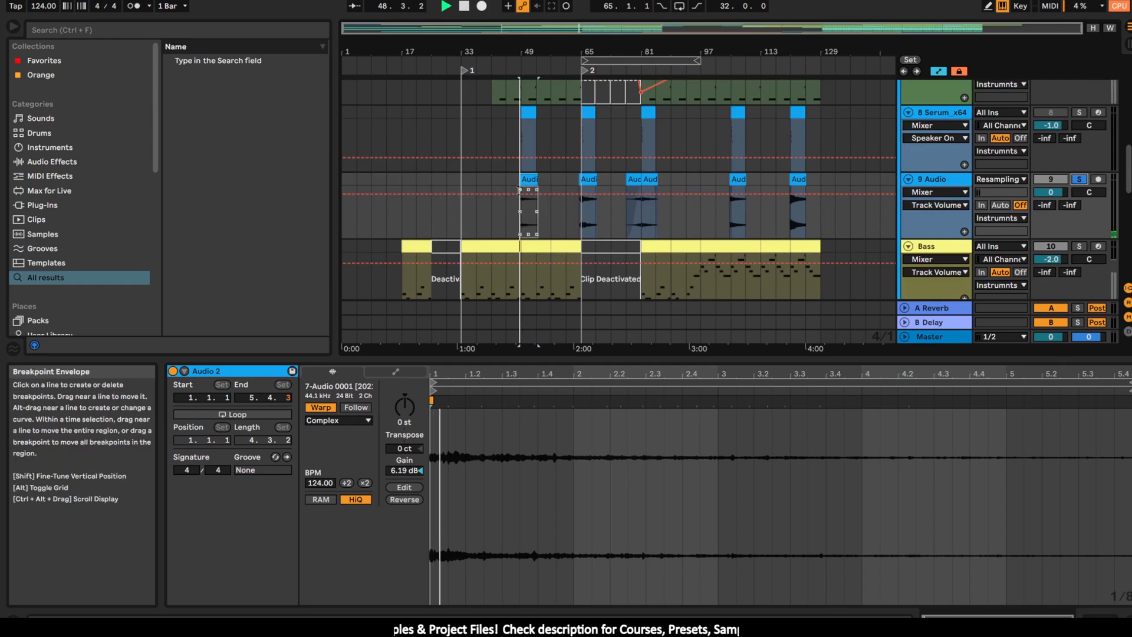
{"action": "left_click", "coordinate": [588, 179]}
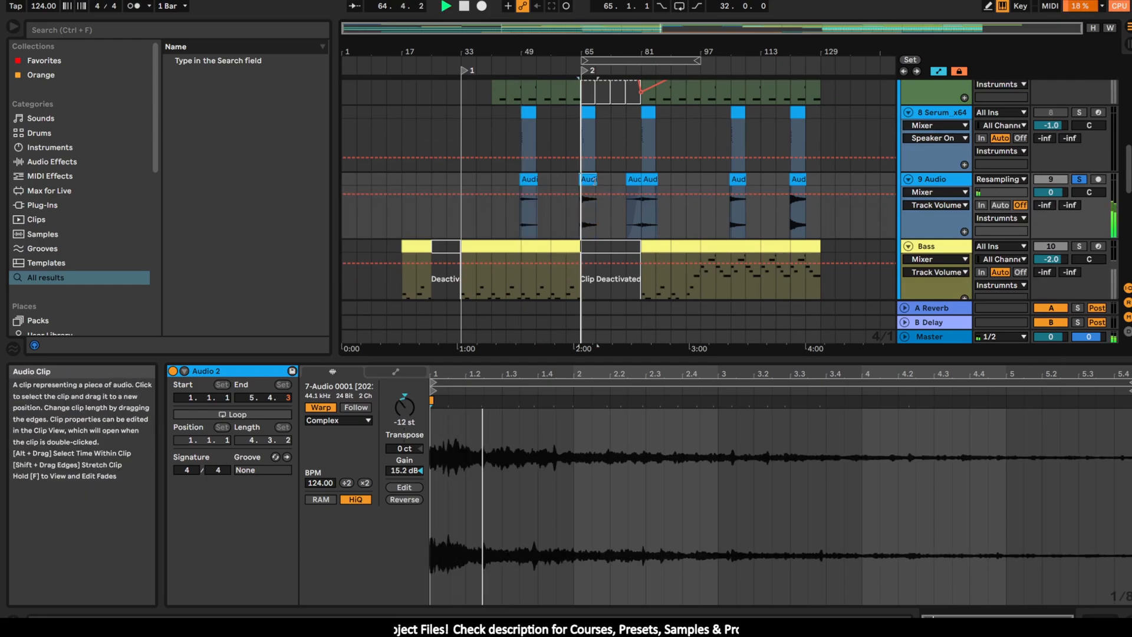
{"action": "left_click", "coordinate": [633, 180]}
{"action": "left_click", "coordinate": [646, 179]}
{"action": "key", "text": "space"}
{"action": "key", "text": "space"}
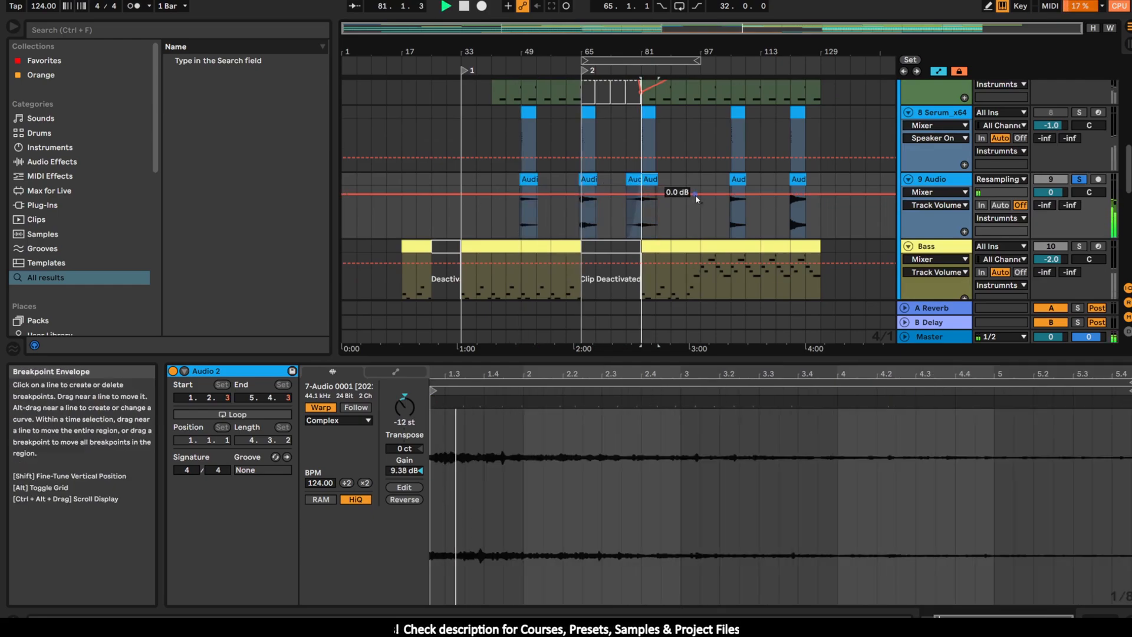
- Audition the last two resampled clips of the soloed 9 Audio track, near bars 105 and 121
{"action": "left_click", "coordinate": [737, 179]}
{"action": "key", "text": "space"}
{"action": "key", "text": "space"}
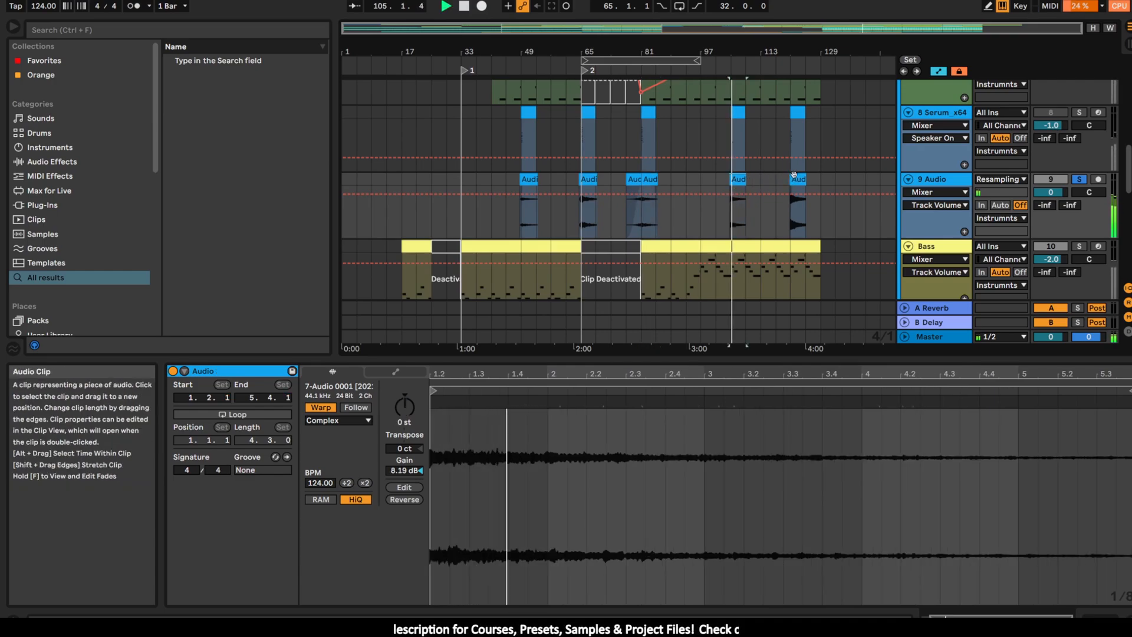
{"action": "left_click", "coordinate": [796, 179]}
{"action": "key", "text": "space"}
{"action": "key", "text": "space"}
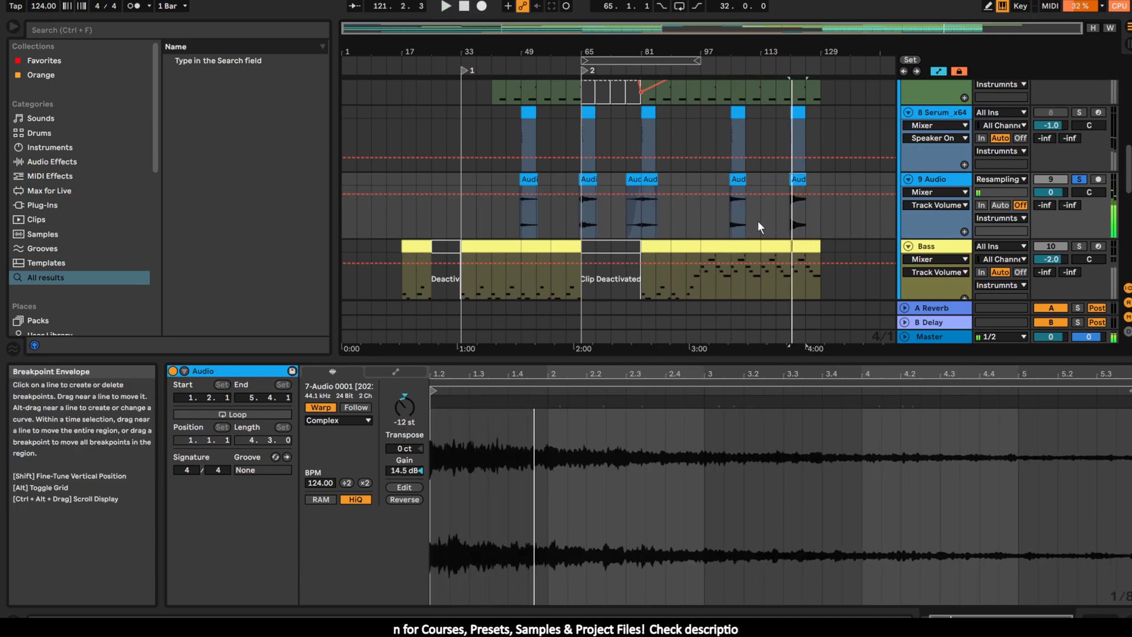
- Audition the Bass track soloed from bar 33 and examine its Serum oscillators, filter, EQ and compressor
{"action": "scroll", "coordinate": [758, 220], "scroll_direction": "down", "scroll_amount": 3}
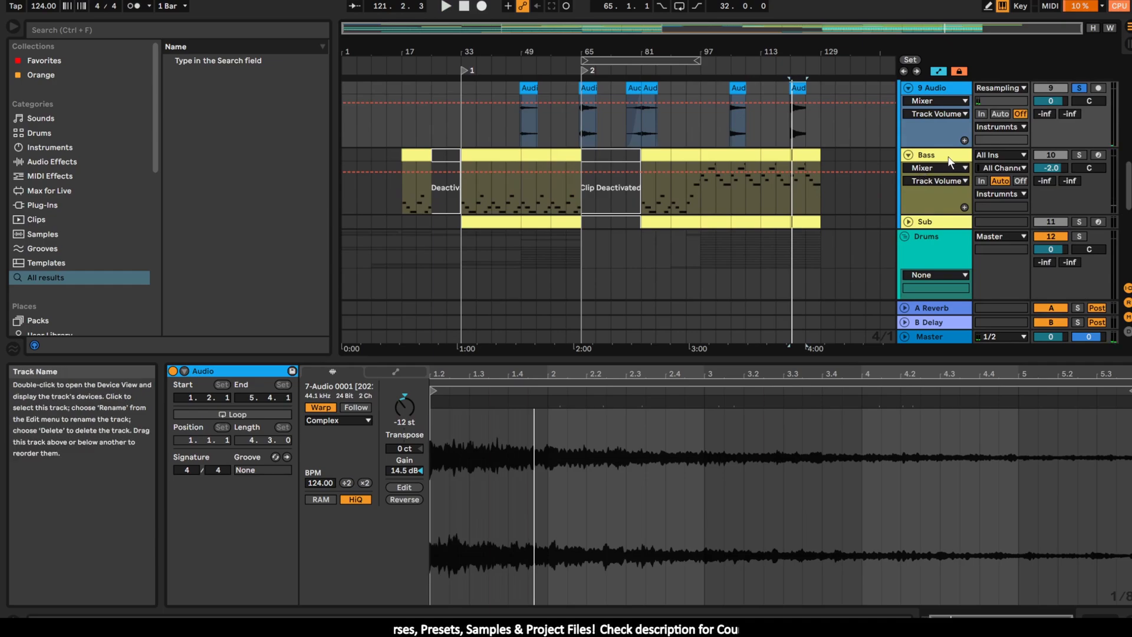
{"action": "left_click", "coordinate": [659, 222]}
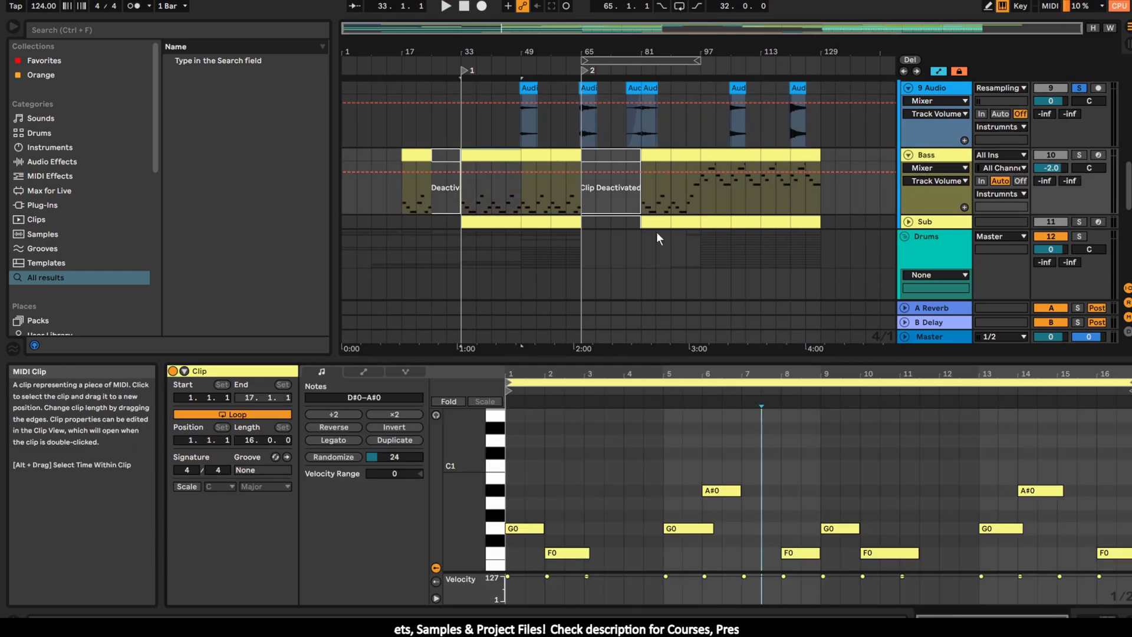
{"action": "left_click", "coordinate": [1079, 155]}
{"action": "key", "text": "space"}
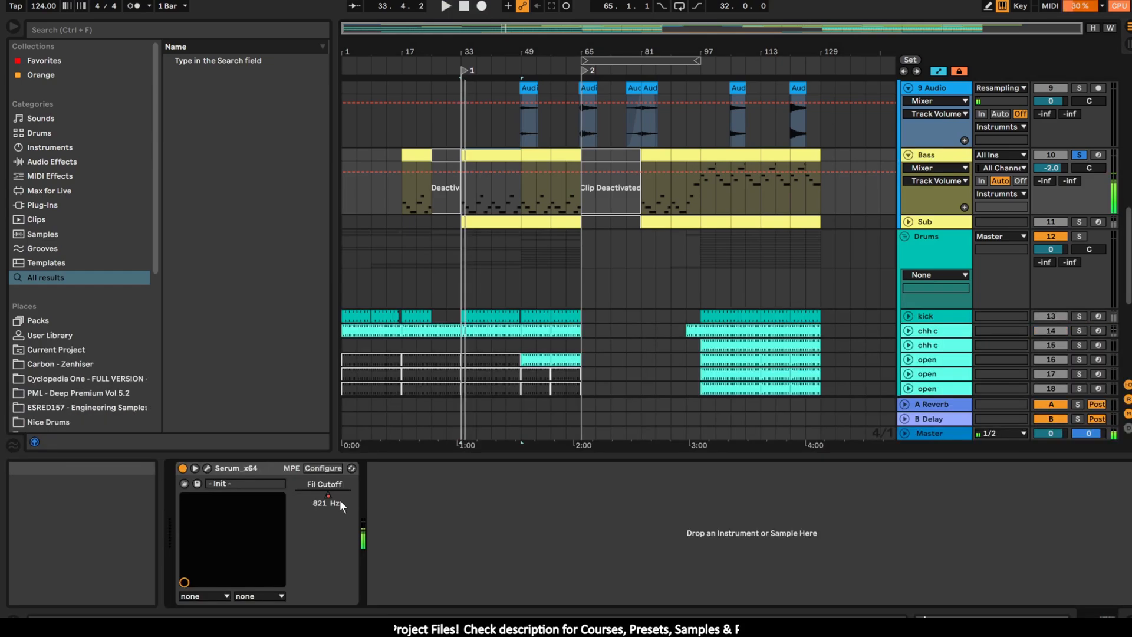
{"action": "key", "text": "space"}
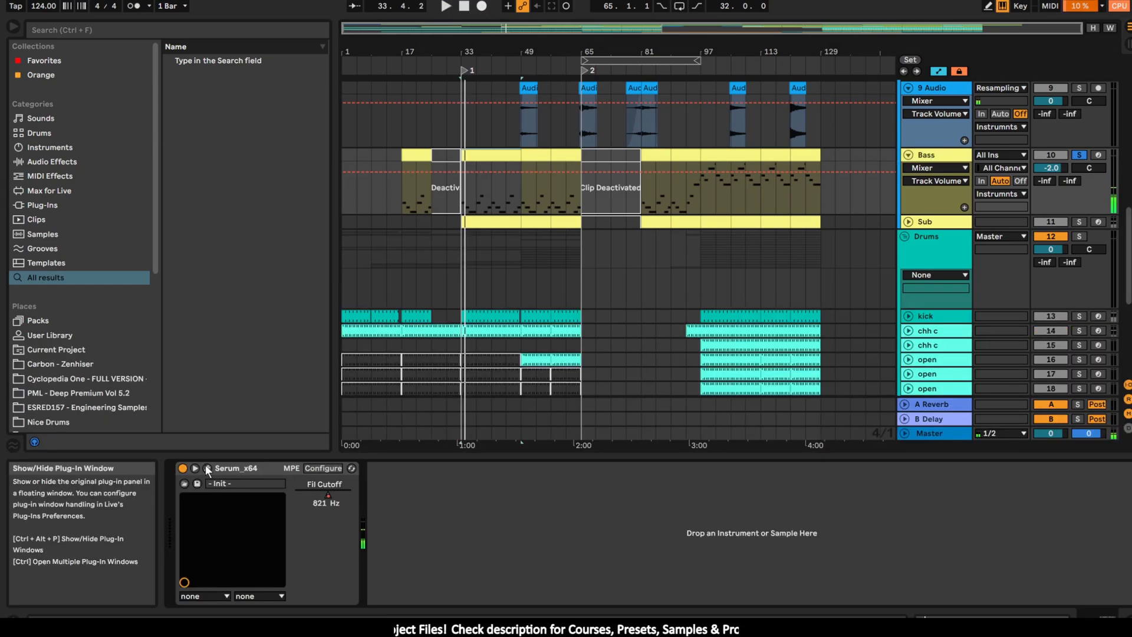
{"action": "left_click", "coordinate": [207, 468]}
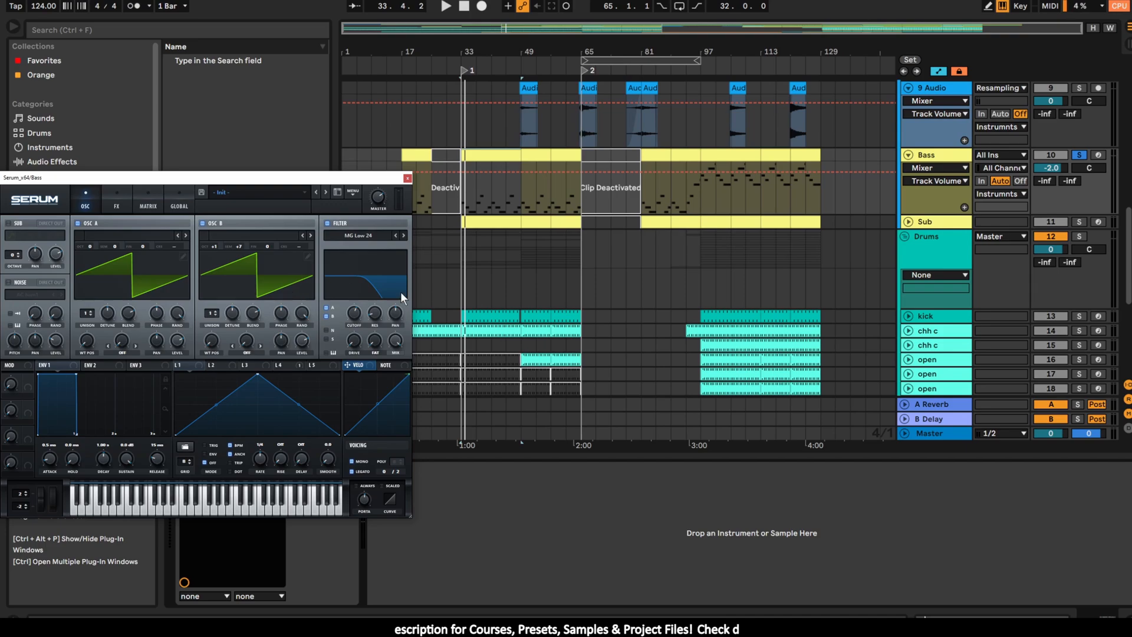
{"action": "left_click", "coordinate": [117, 200]}
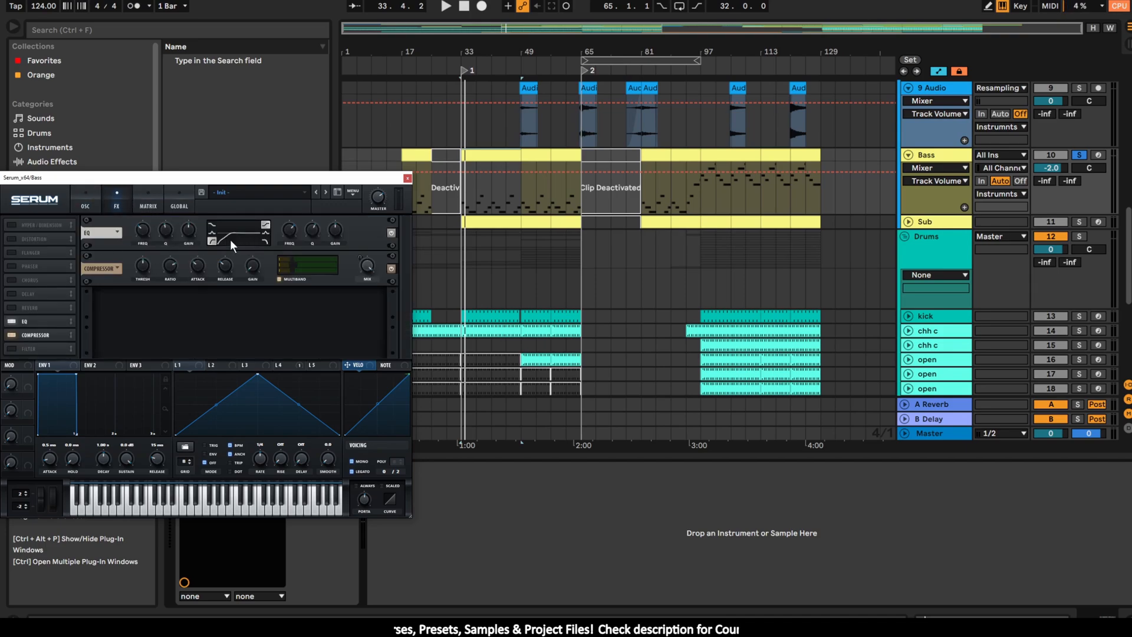
- Unfold the Sub track and audition it soloed from bar 33
{"action": "left_click", "coordinate": [908, 221]}
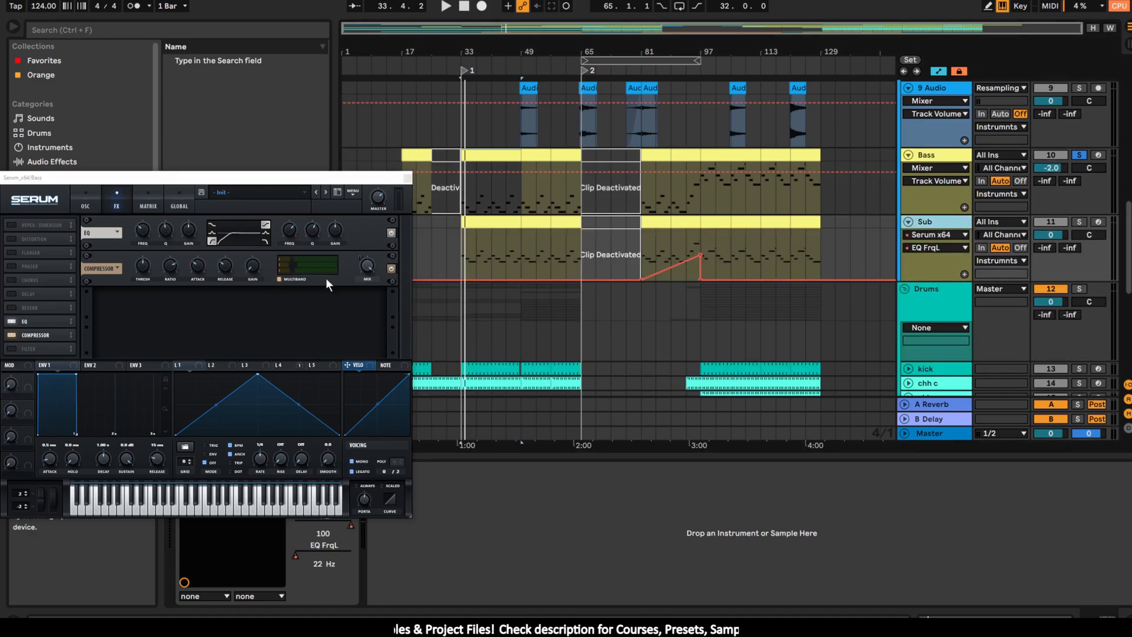
{"action": "key", "text": "space"}
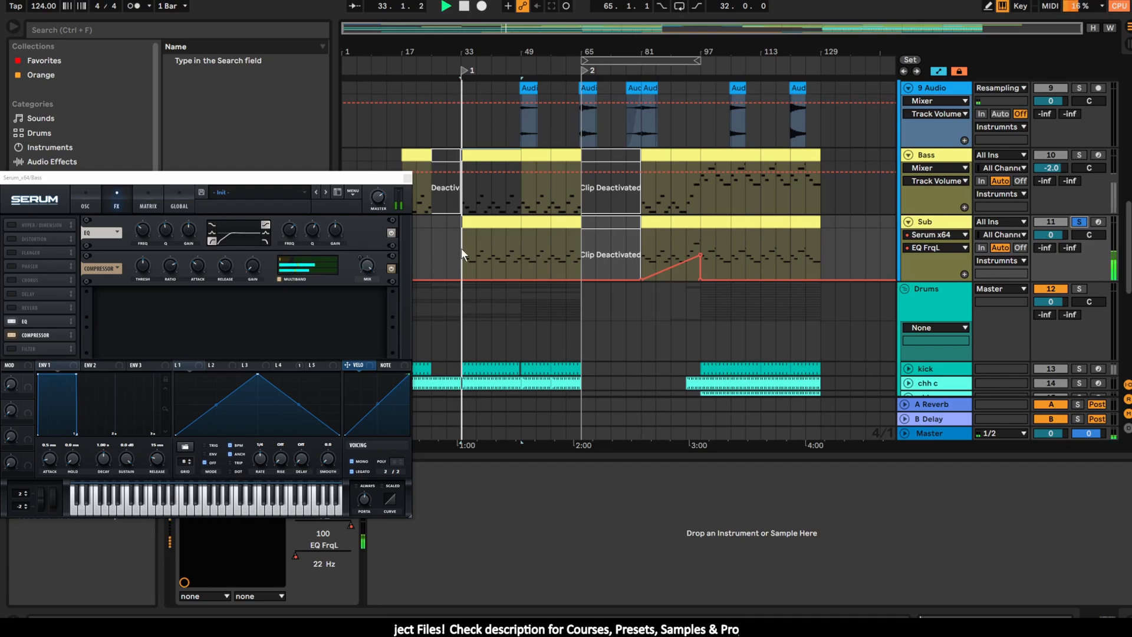
{"action": "left_click", "coordinate": [925, 221]}
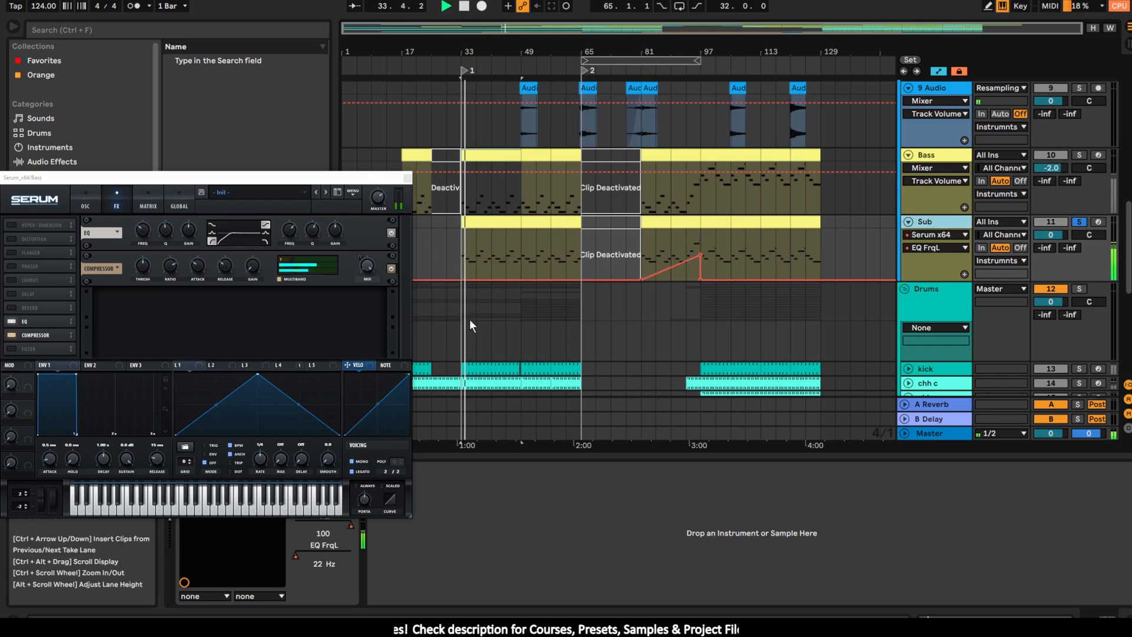
- Close the bass Serum and open the Sub's Serum to examine its oscillators and effects rack
{"action": "left_click", "coordinate": [407, 179]}
{"action": "left_click", "coordinate": [207, 469]}
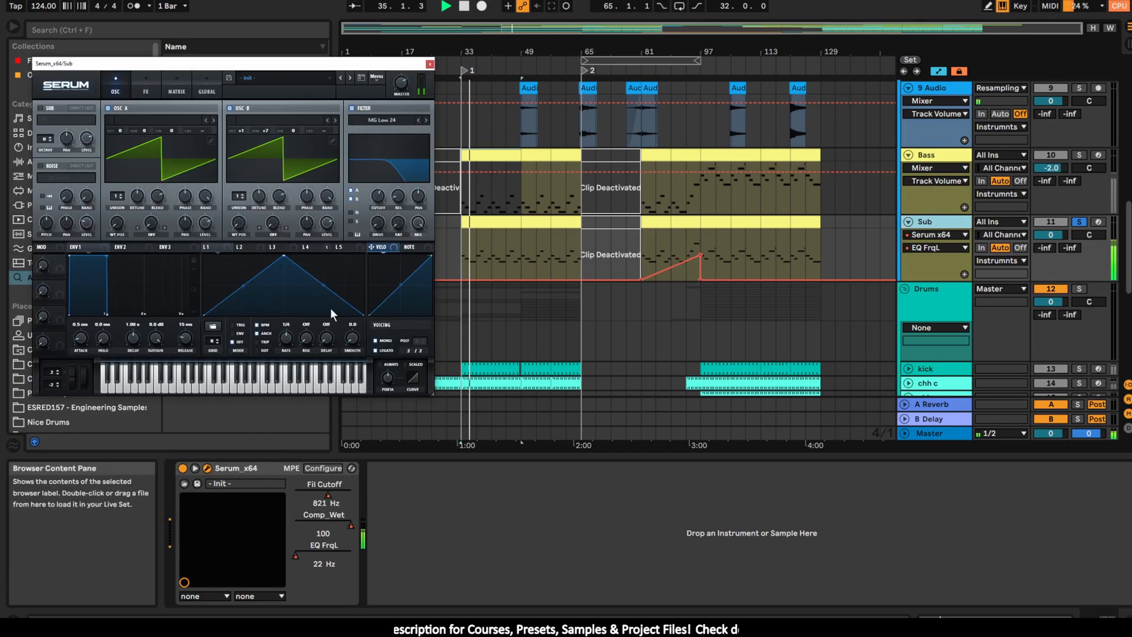
{"action": "left_click", "coordinate": [145, 84]}
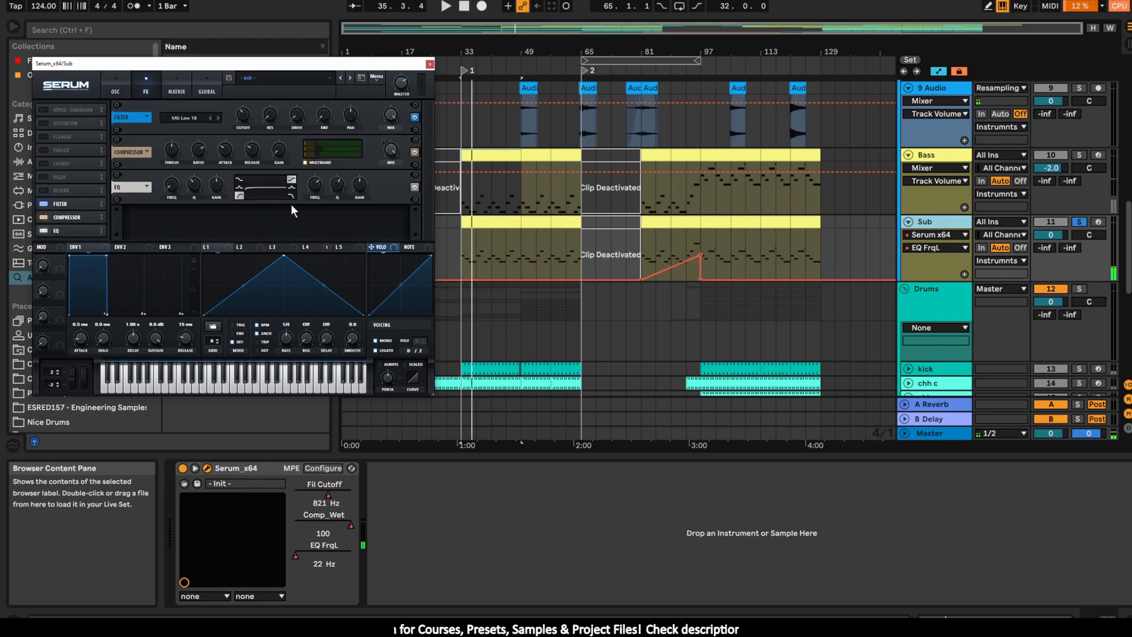
- Show the automation of the Sub Serum's main filter cutoff and re-enable that automation
{"action": "left_click", "coordinate": [115, 87]}
{"action": "left_click", "coordinate": [378, 197]}
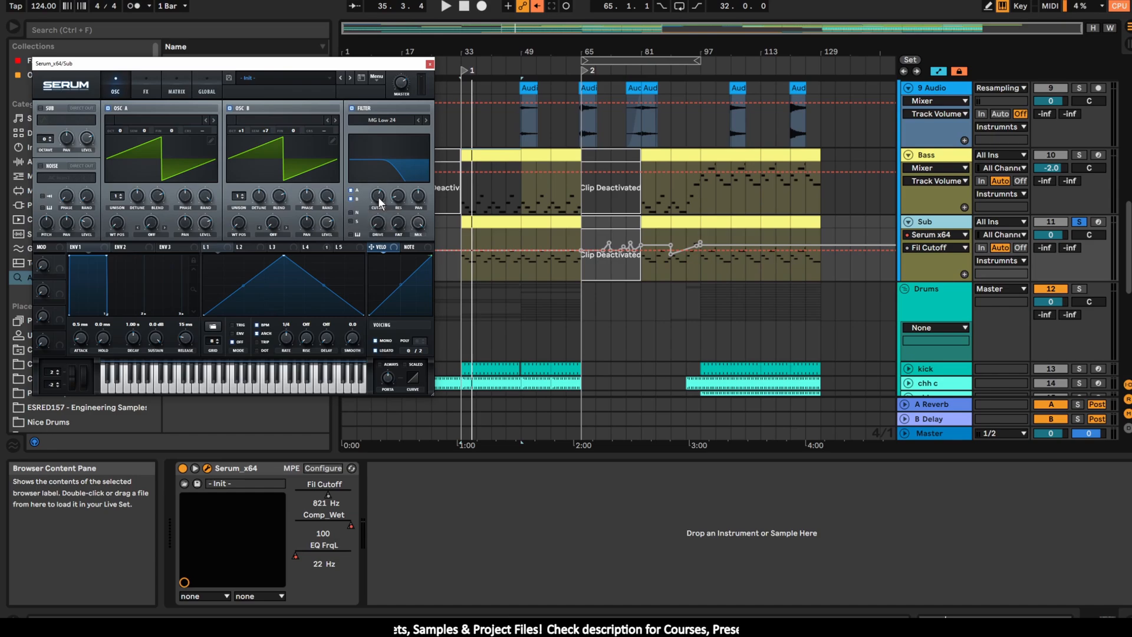
{"action": "right_click", "coordinate": [331, 496]}
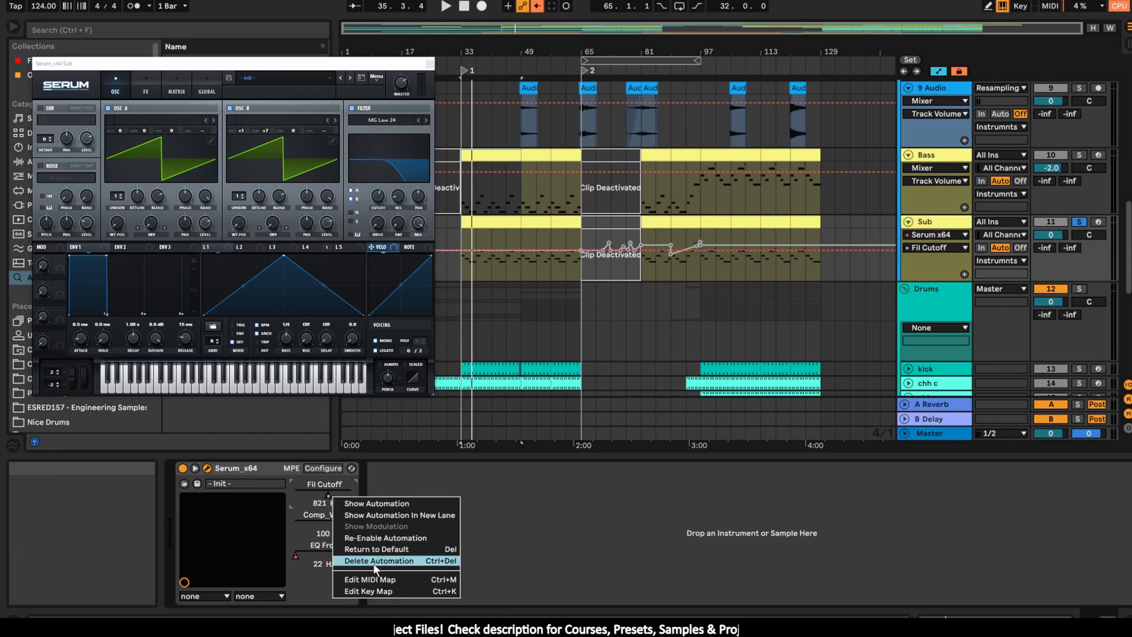
{"action": "left_click", "coordinate": [401, 538]}
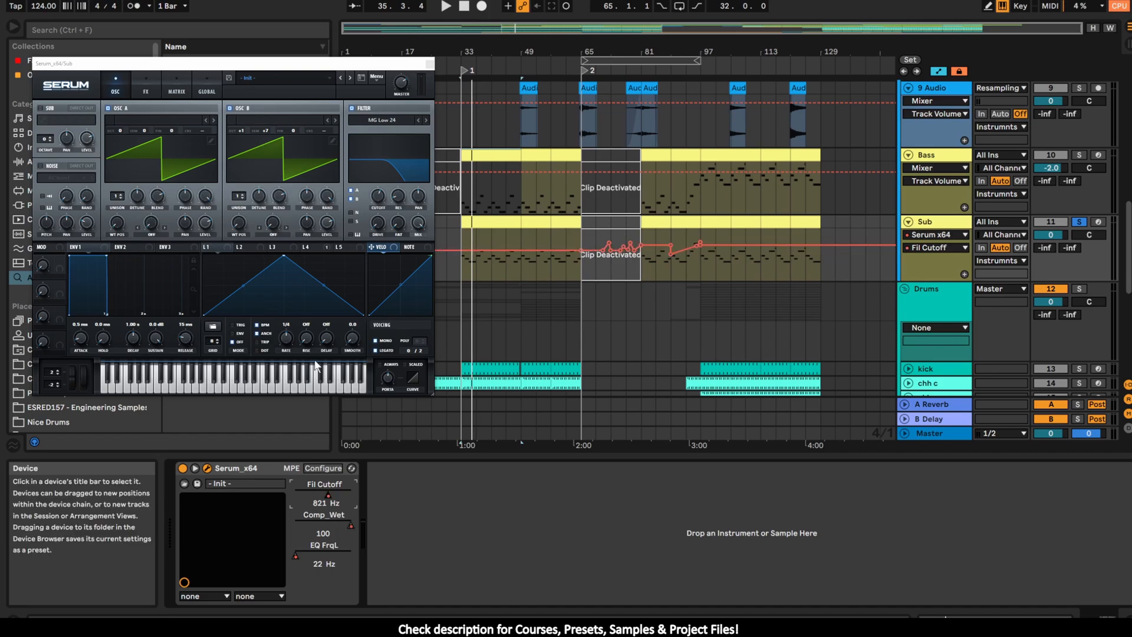
- Show the automation lane for the filter frequency in the Sub Serum's effects rack
{"action": "left_click", "coordinate": [148, 87]}
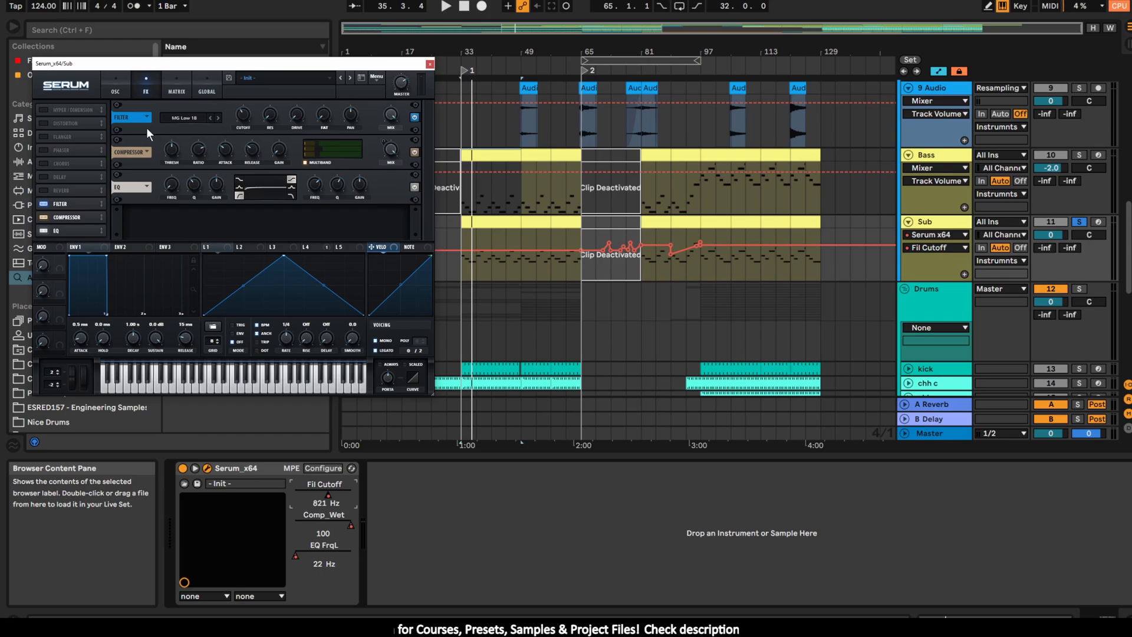
{"action": "left_click", "coordinate": [242, 118]}
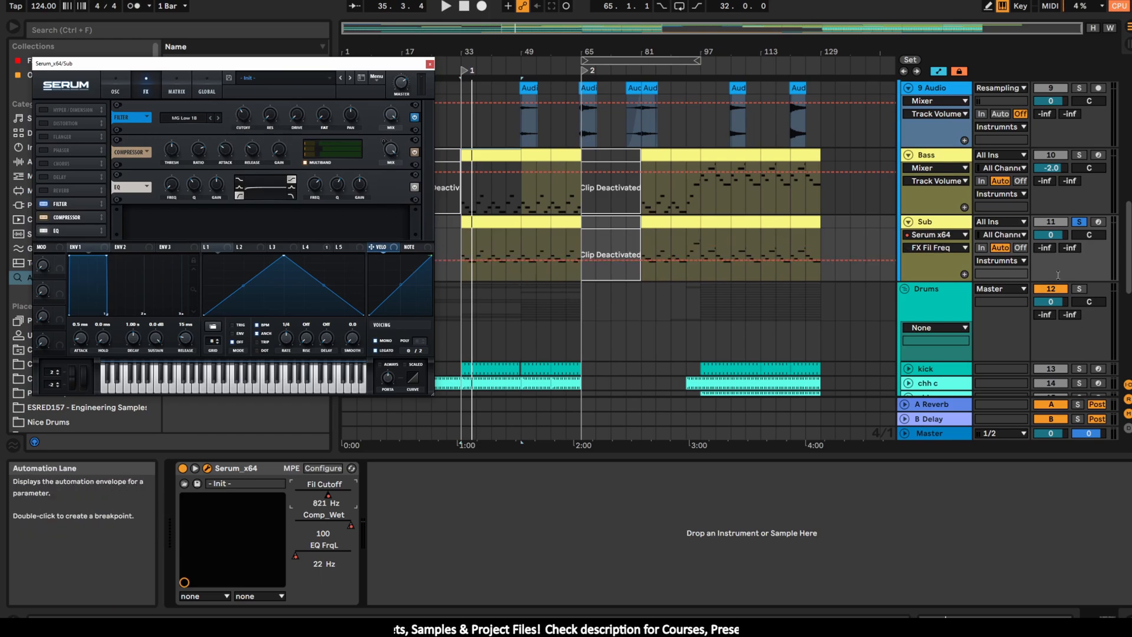
{"action": "left_click", "coordinate": [932, 223]}
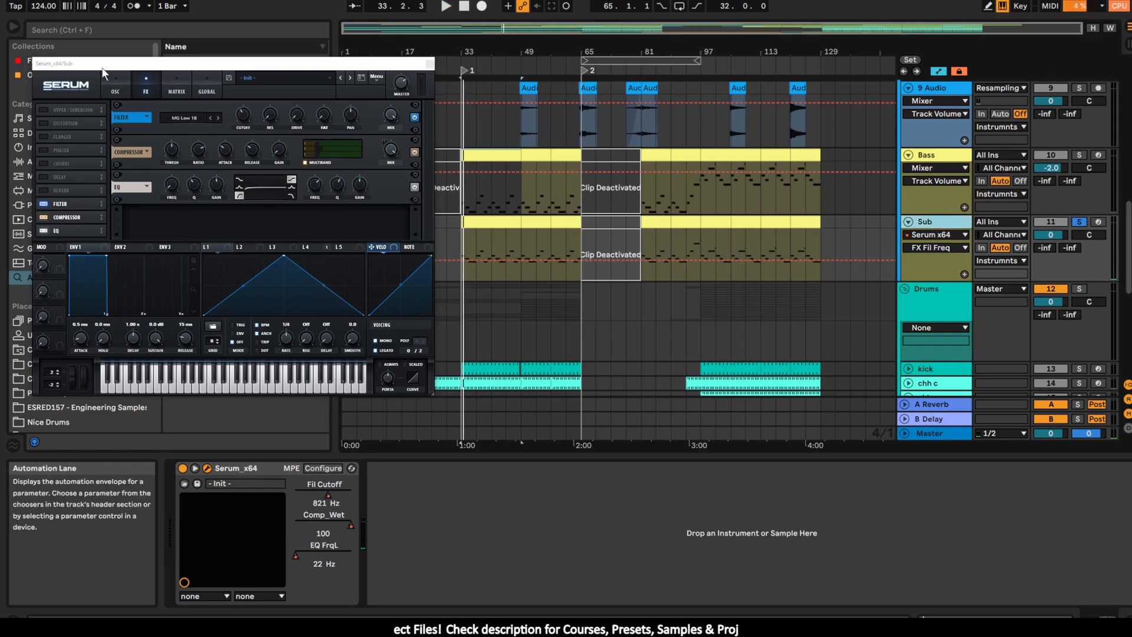
- Return to the Sub Serum's oscillators and replay the soloed Sub from bar 33
{"action": "left_click", "coordinate": [115, 89]}
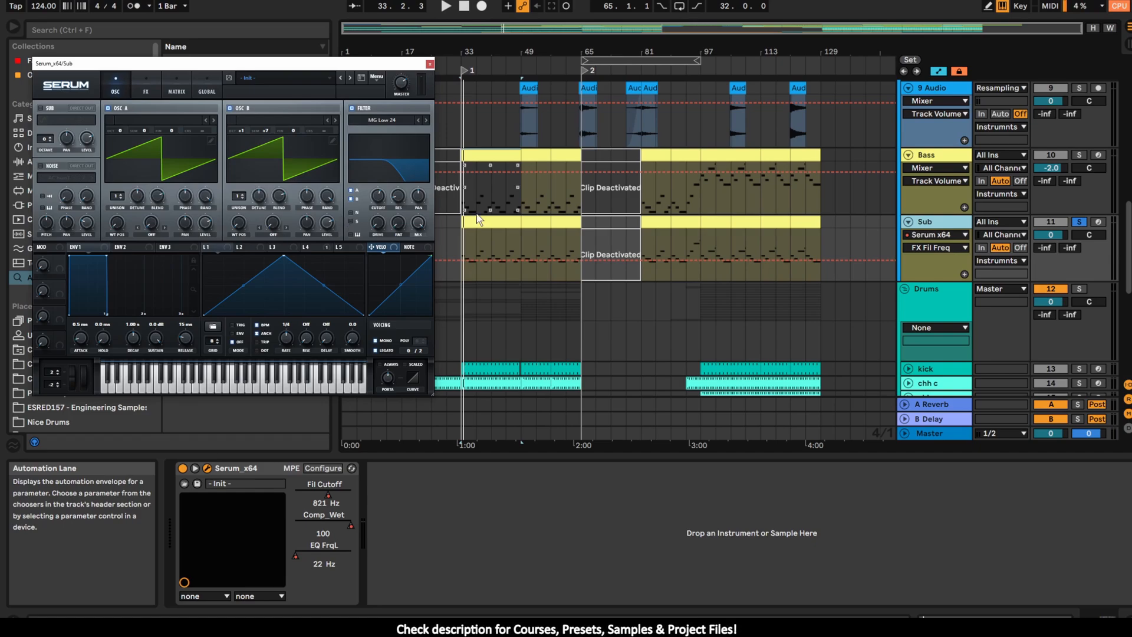
{"action": "key", "text": "space"}
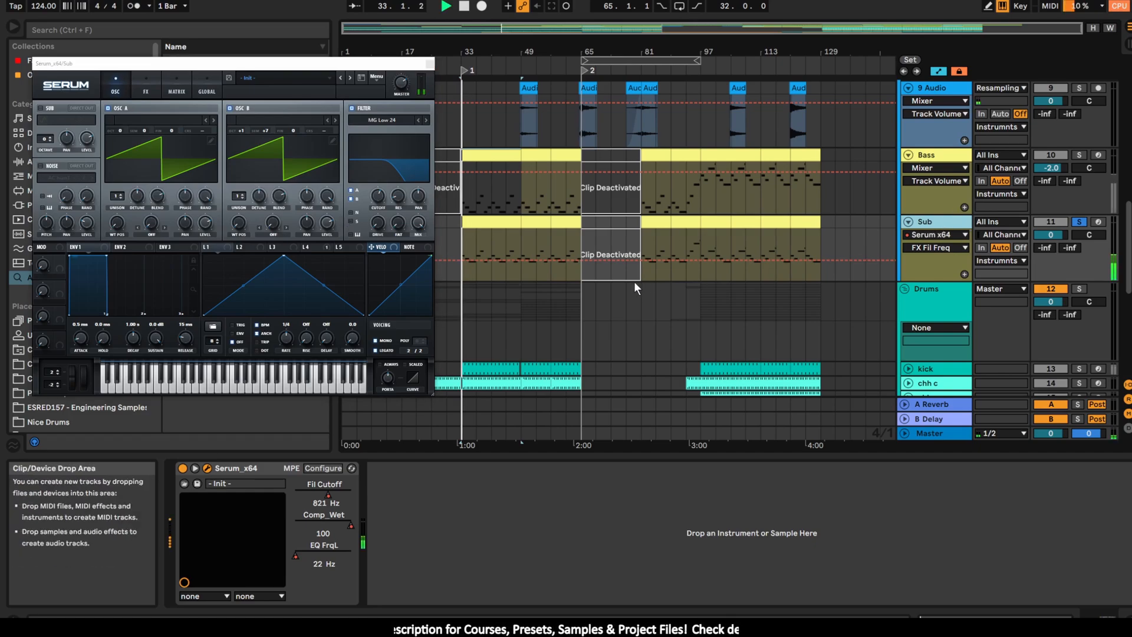
{"action": "key", "text": "space"}
- Close the Sub's Serum, solo the kick track, and open its Serum with the window moved clear of the track list
{"action": "scroll", "coordinate": [736, 287], "scroll_direction": "down", "scroll_amount": 4}
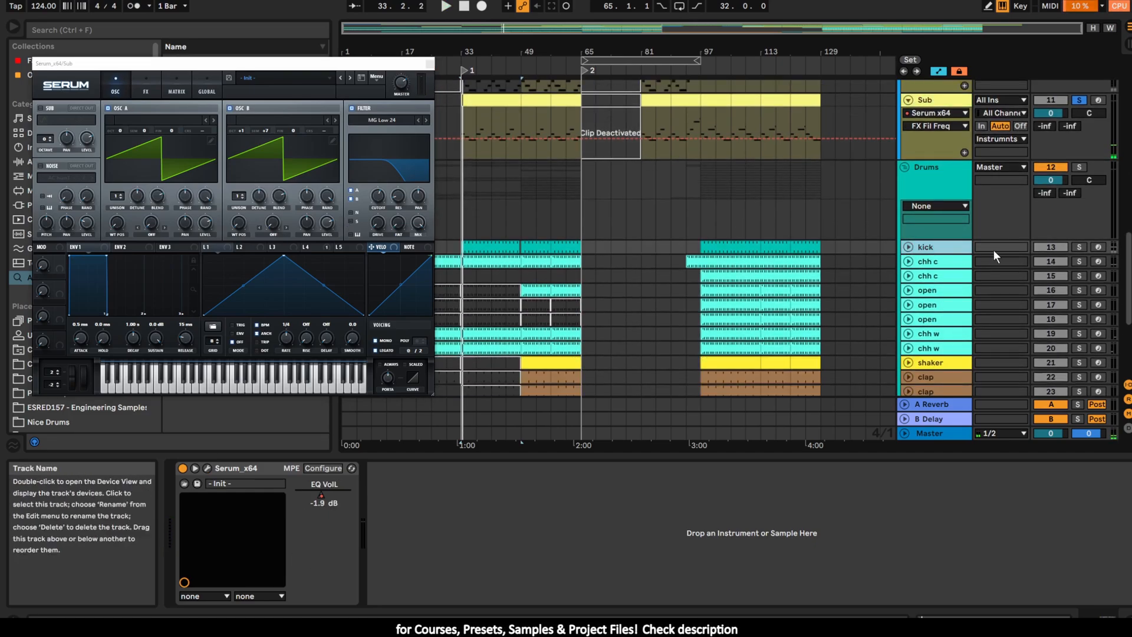
{"action": "left_click", "coordinate": [430, 63]}
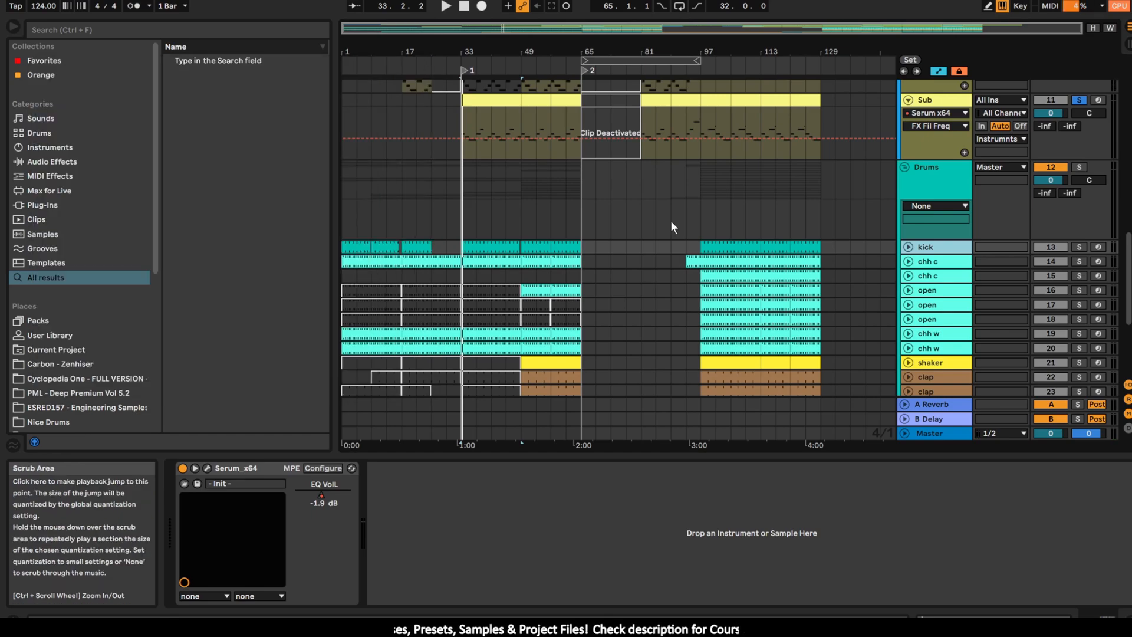
{"action": "left_click", "coordinate": [1079, 246]}
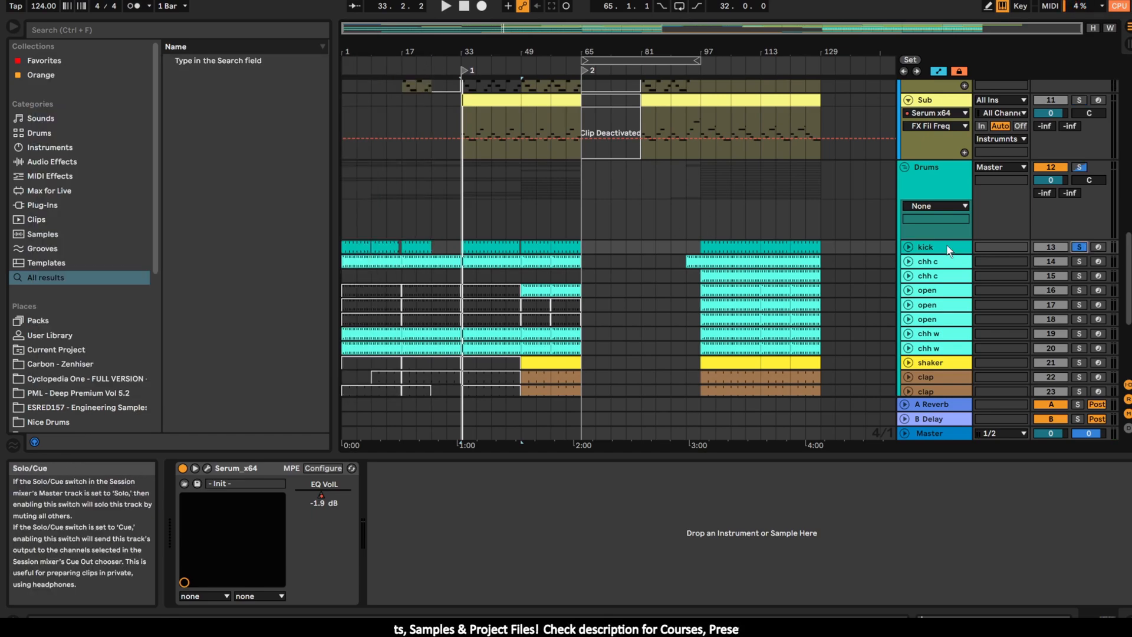
{"action": "left_click", "coordinate": [207, 468]}
{"action": "left_click_drag", "start_coordinate": [444, 181], "coordinate": [321, 84]}
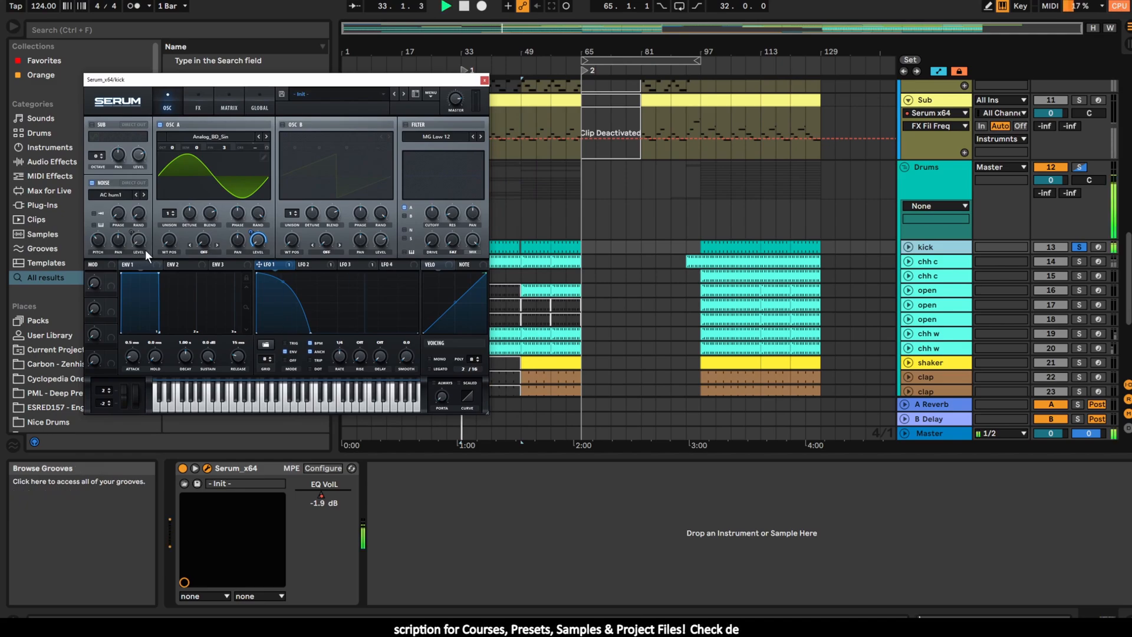
- Audition the kick from bar 33 with and without Serum's noise oscillator, and view the LFO 2 curve
{"action": "key", "text": "space"}
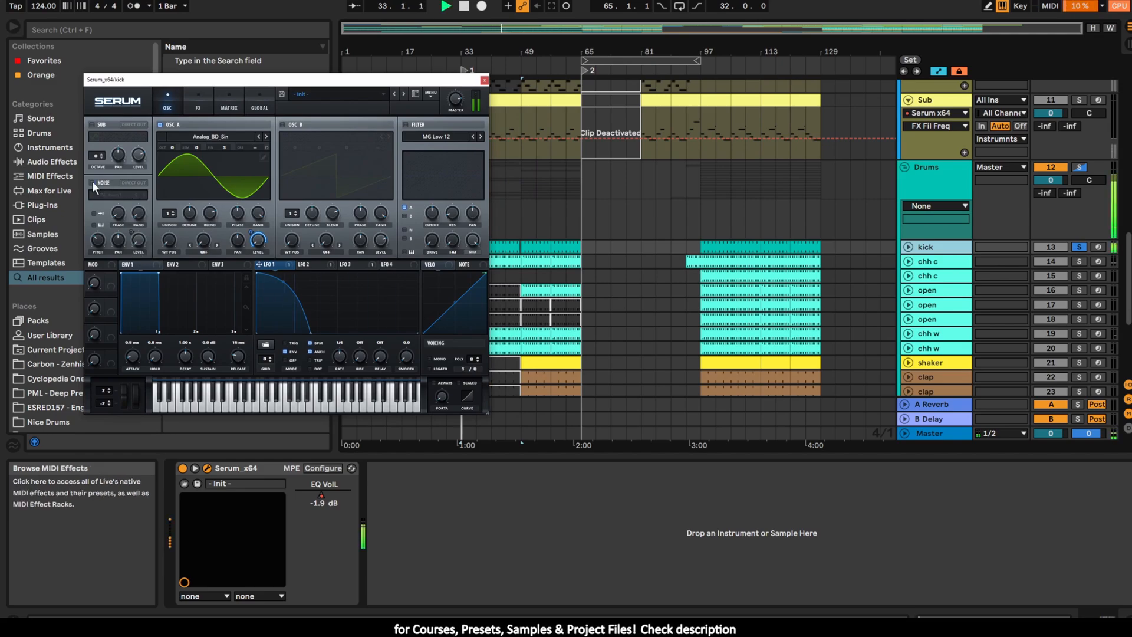
{"action": "key", "text": "space"}
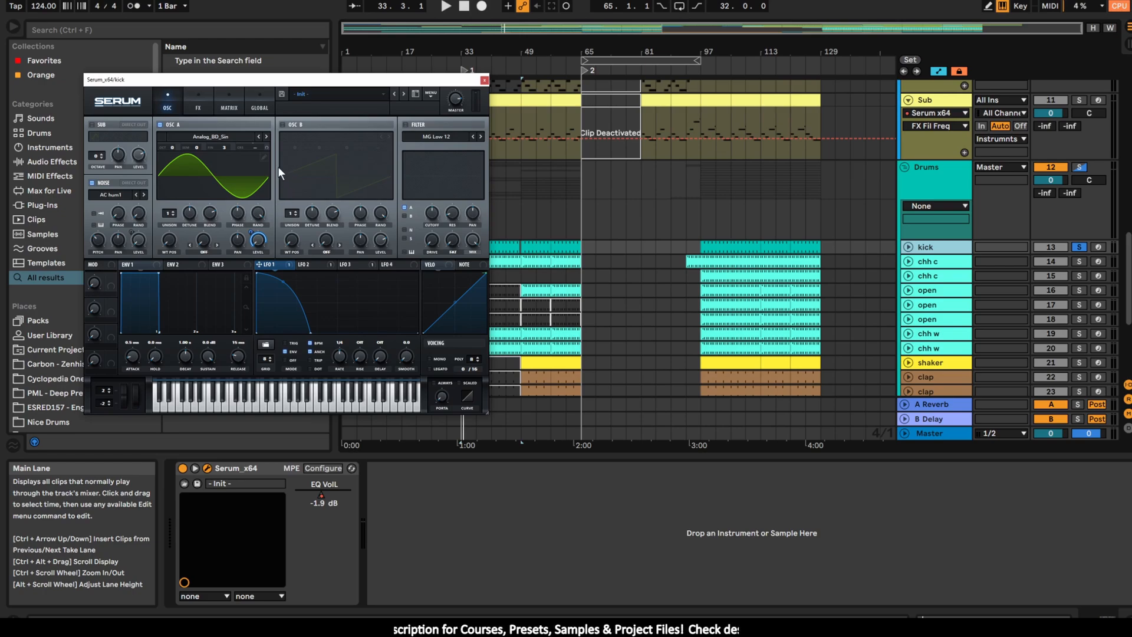
{"action": "left_click", "coordinate": [310, 263]}
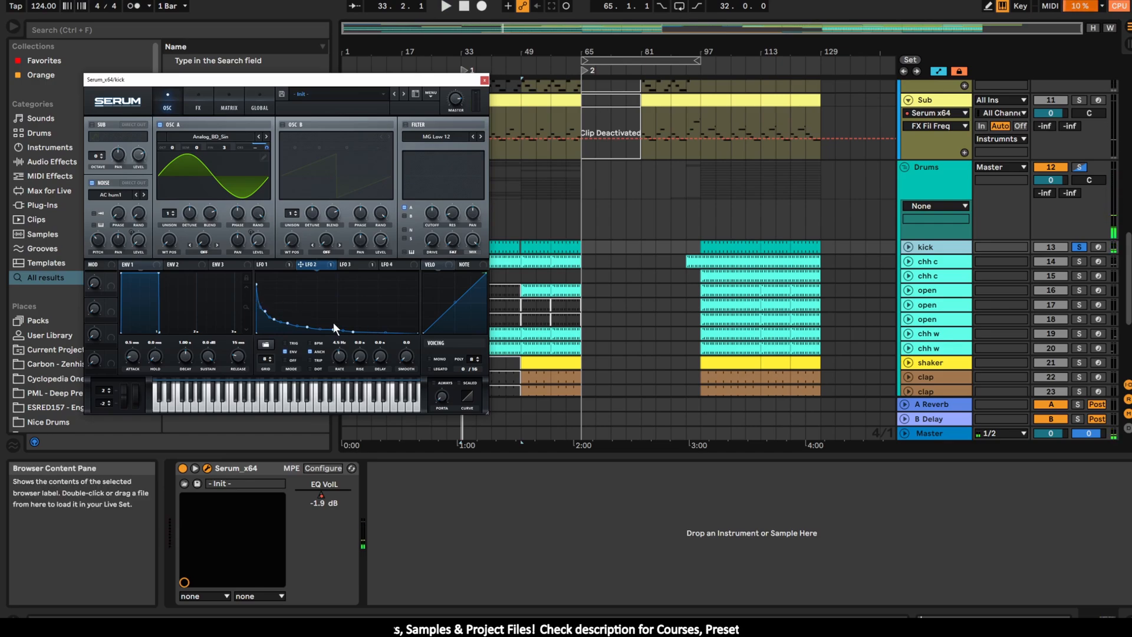
- Examine the kick Serum's effects rack and compare the soloed kick with the compressor on and bypassed
{"action": "left_click", "coordinate": [199, 107]}
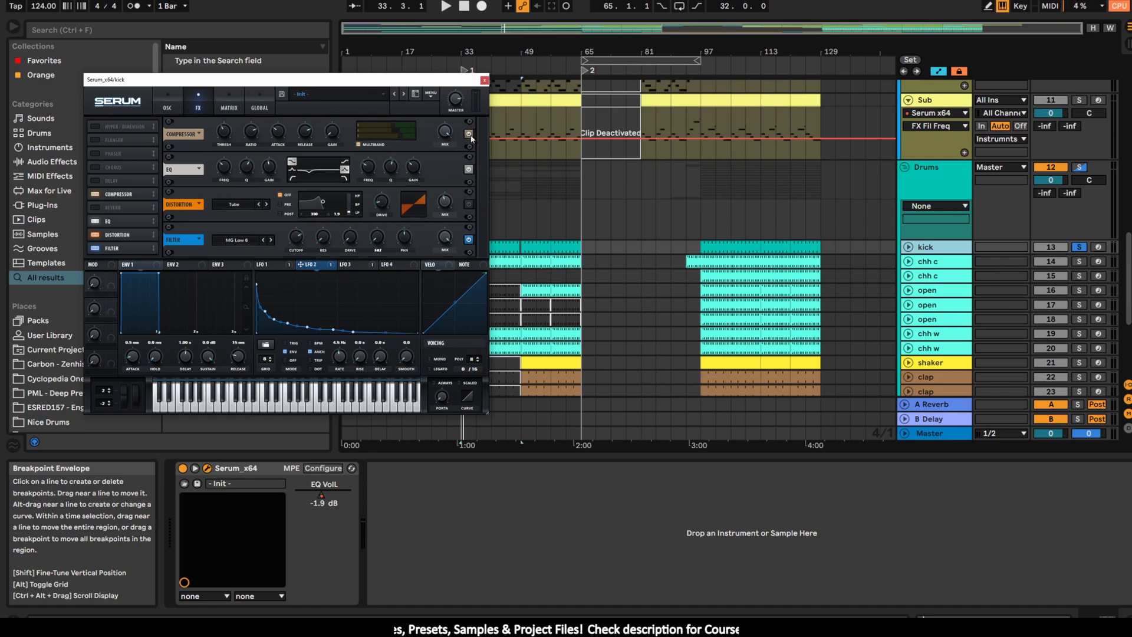
{"action": "key", "text": "space"}
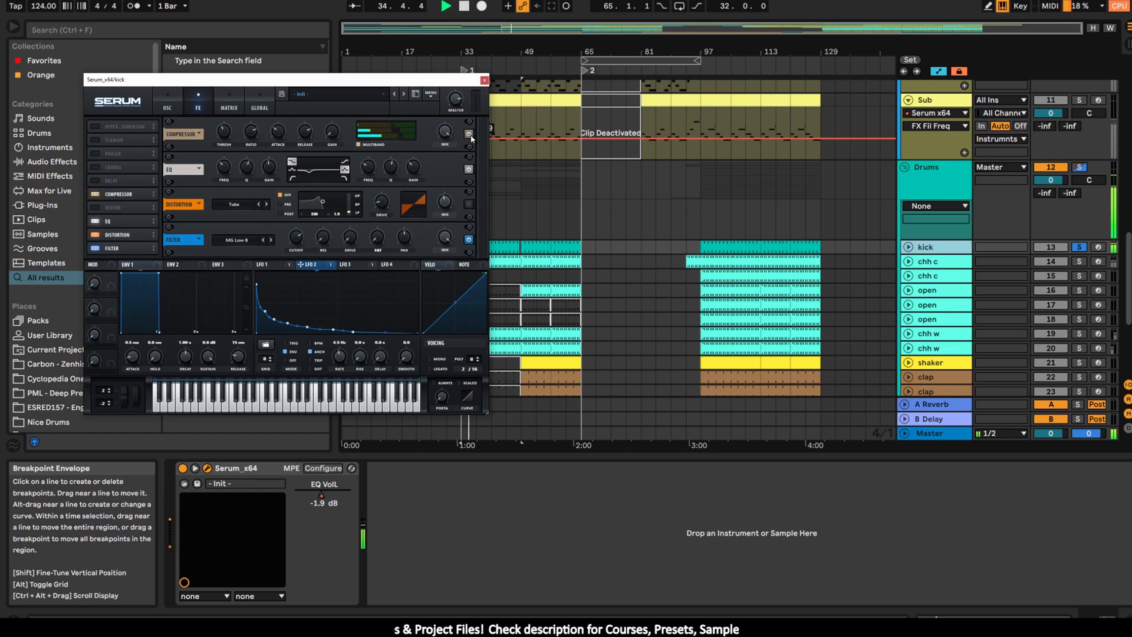
{"action": "key", "text": "space"}
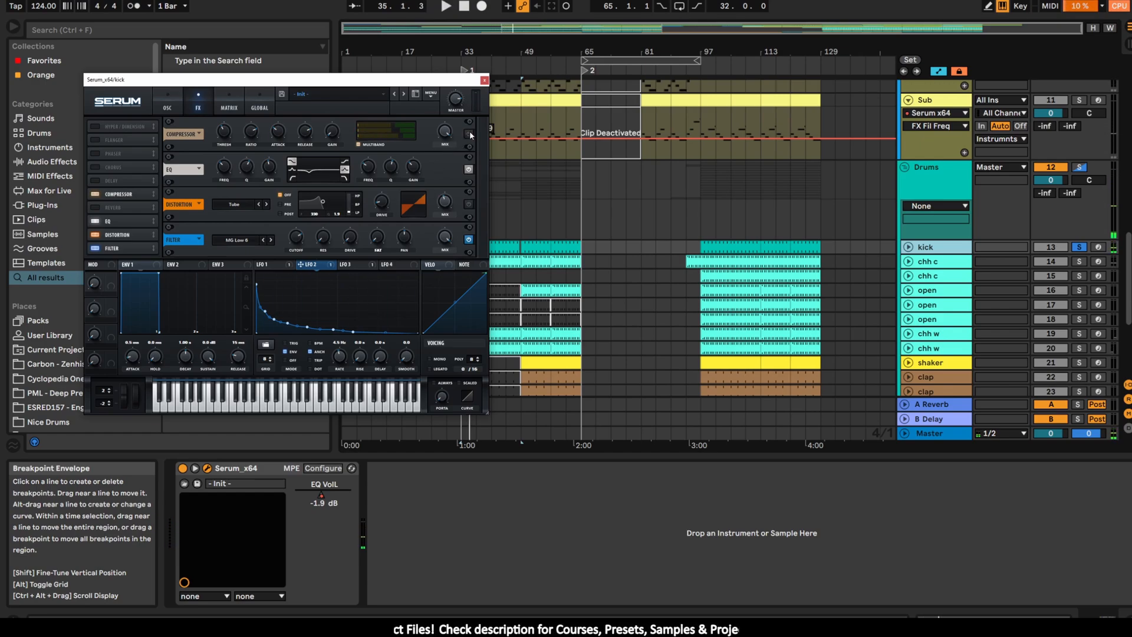
{"action": "key", "text": "space"}
{"action": "left_click", "coordinate": [468, 133]}
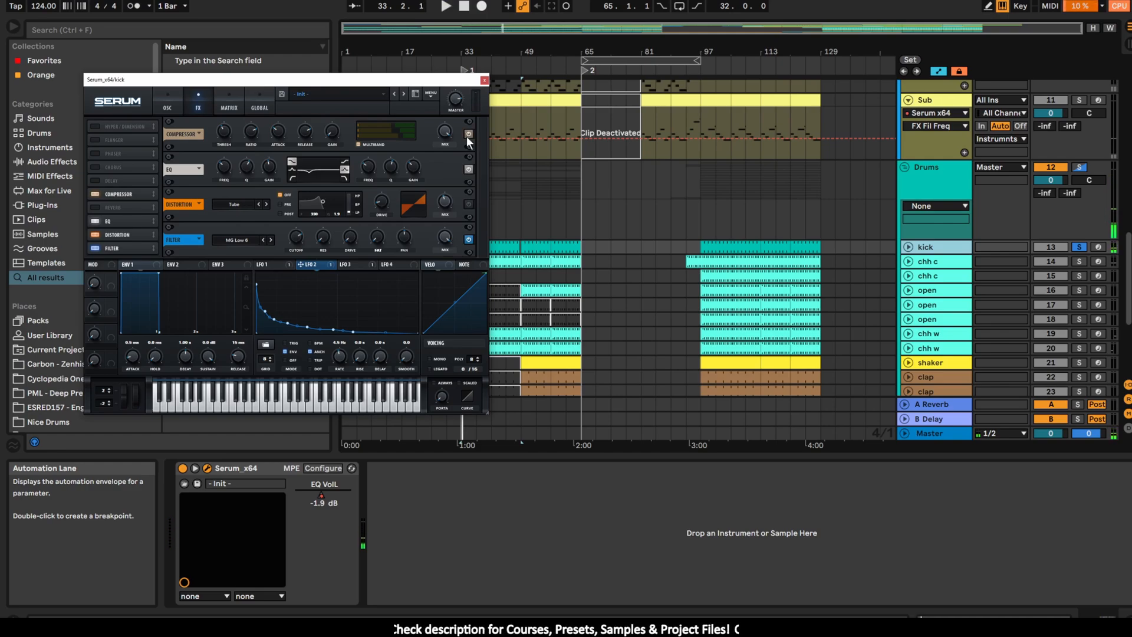
- Replay the soloed kick from bar 33 to compare Serum's EQ and filter effects switched on and bypassed
{"action": "key", "text": "space"}
{"action": "key", "text": "space"}
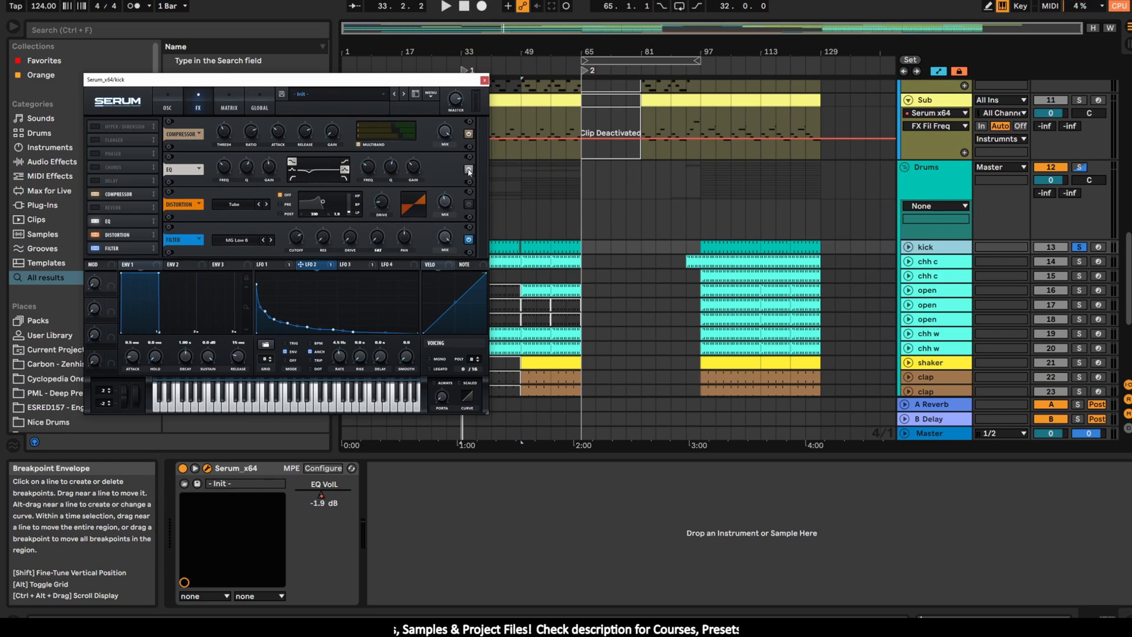
{"action": "key", "text": "space"}
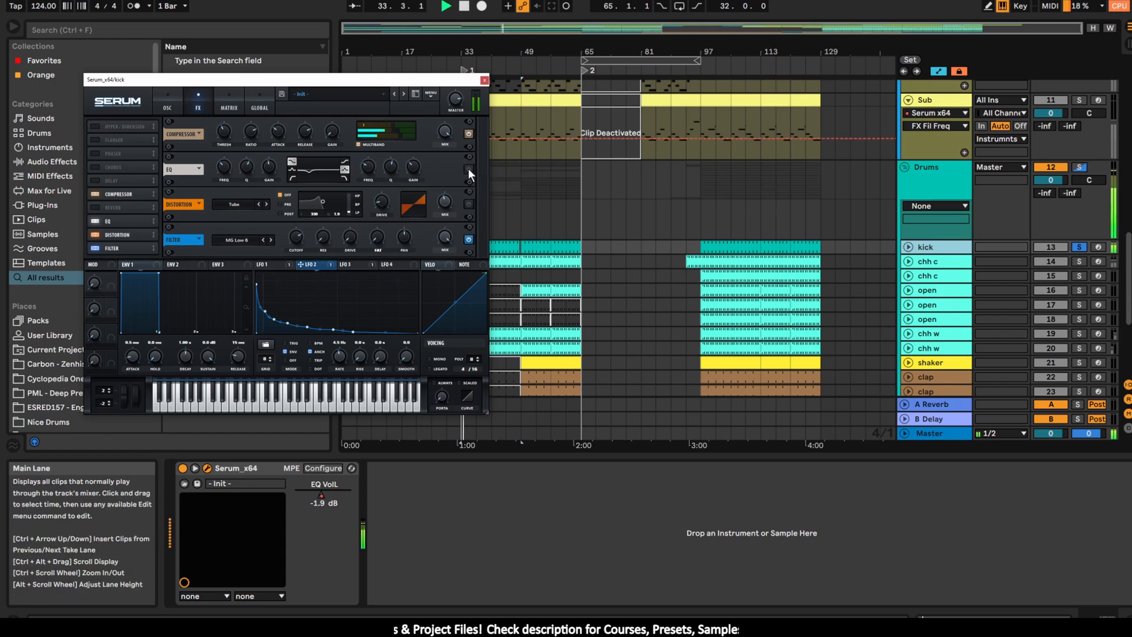
{"action": "key", "text": "space"}
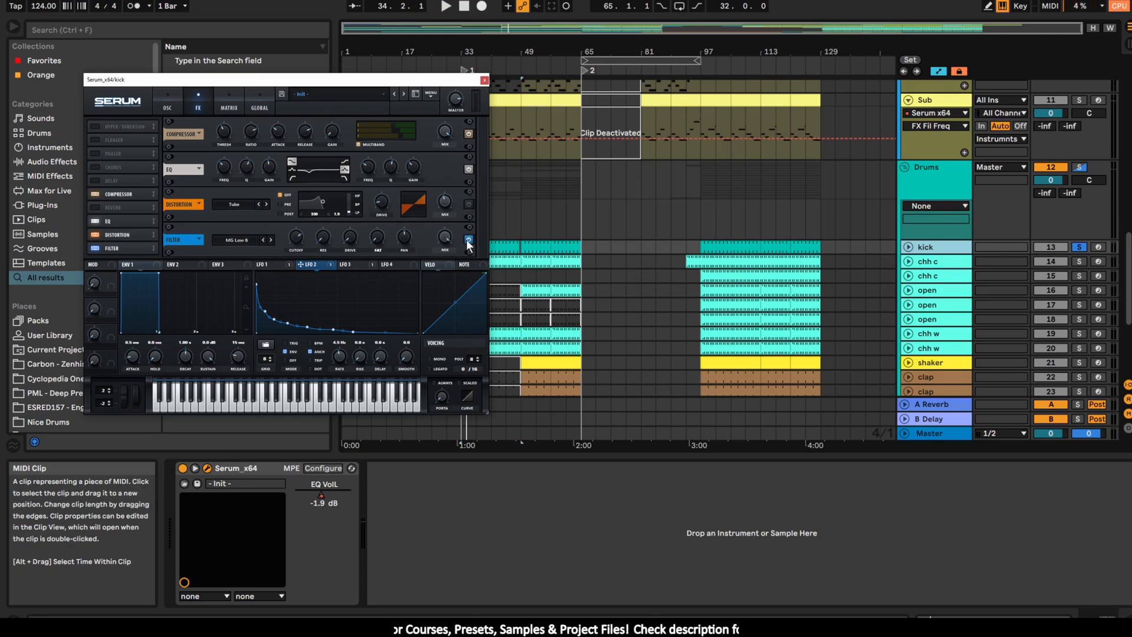
{"action": "key", "text": "space"}
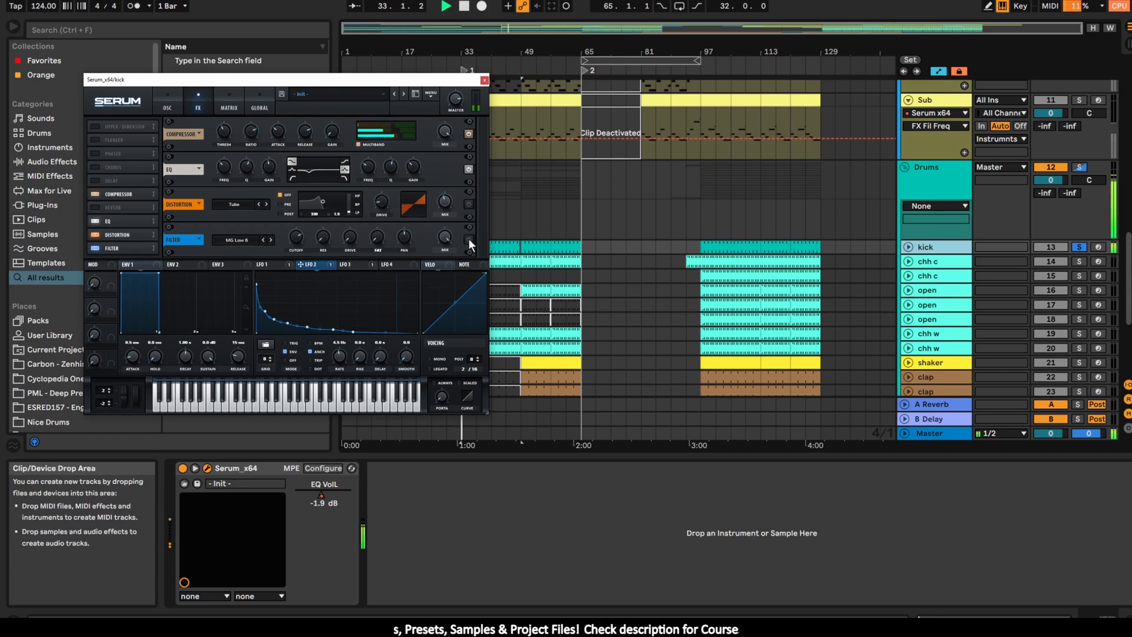
{"action": "left_click", "coordinate": [469, 239]}
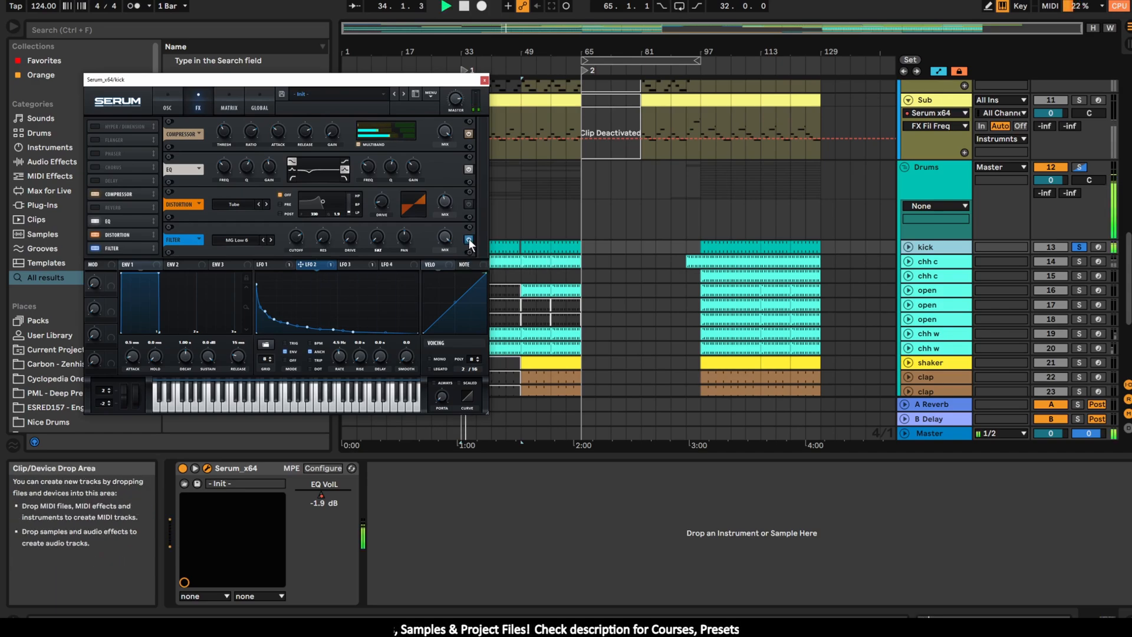
{"action": "key", "text": "space"}
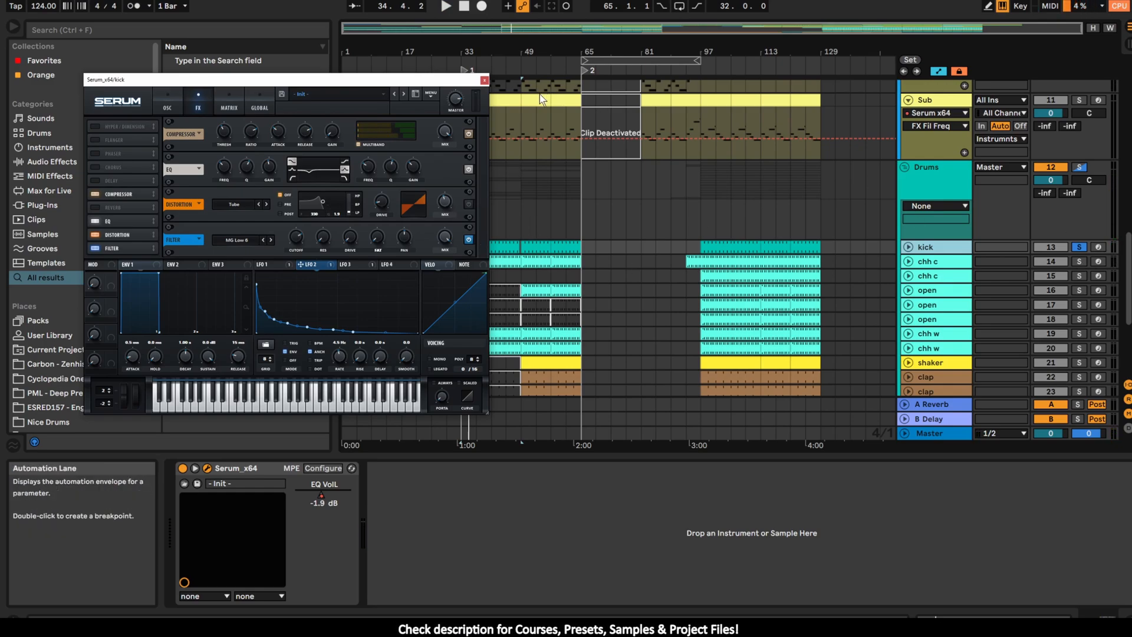
- Close the kick's Serum, solo and unfold the first chh c track, play it from bar 33, and open its Serum
{"action": "left_click", "coordinate": [485, 79]}
{"action": "left_click", "coordinate": [1079, 261]}
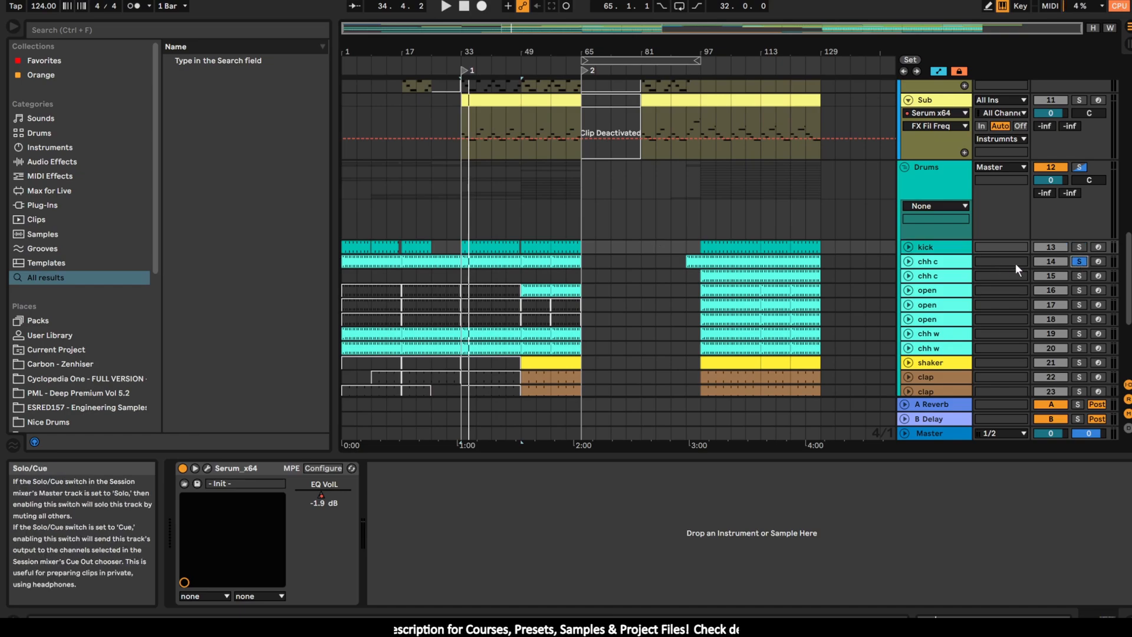
{"action": "left_click", "coordinate": [908, 261]}
{"action": "key", "text": "space"}
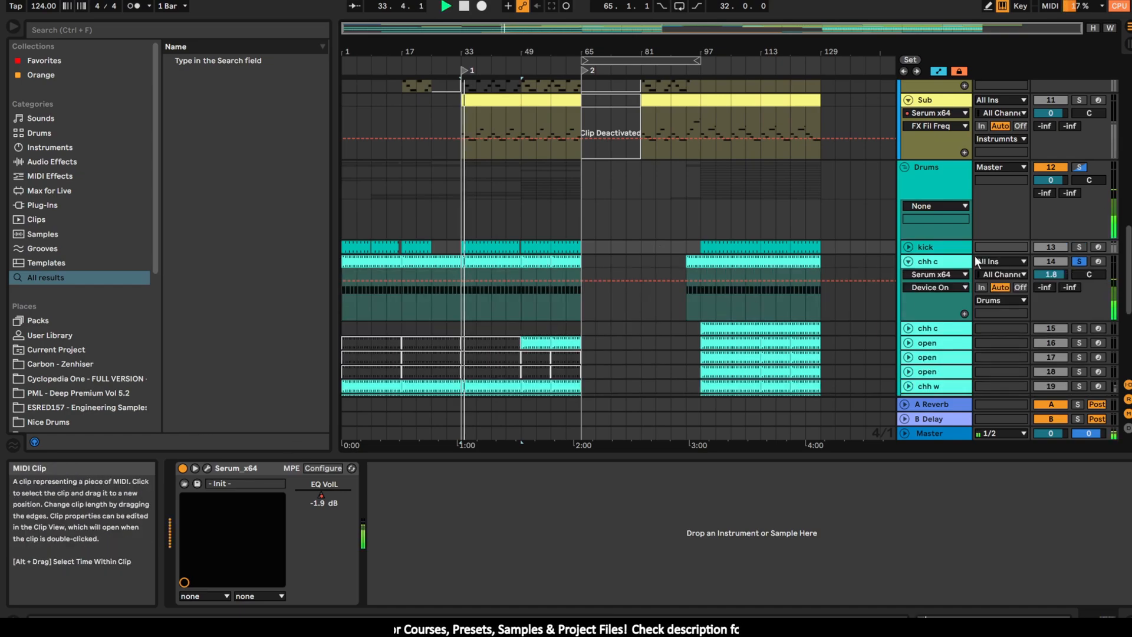
{"action": "left_click", "coordinate": [954, 261]}
{"action": "key", "text": "space"}
{"action": "left_click", "coordinate": [207, 469]}
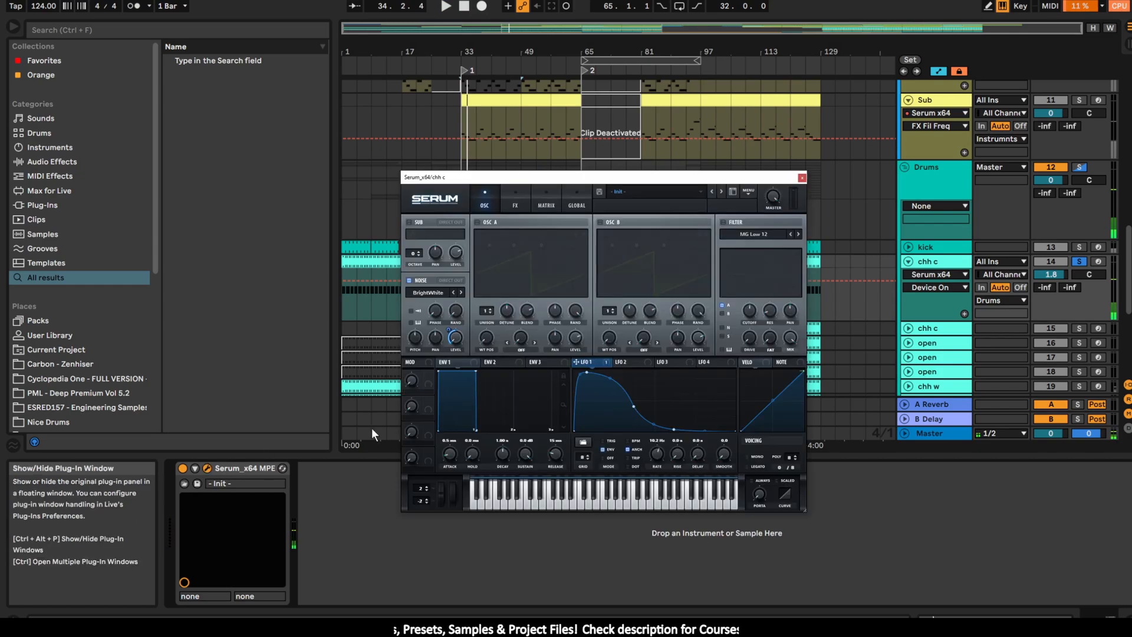
- Replay the soloed closed hi-hat, examine its EQ and MG Low 18 filter with the FX filter frequency automation, and close Serum
{"action": "key", "text": "space"}
{"action": "key", "text": "space"}
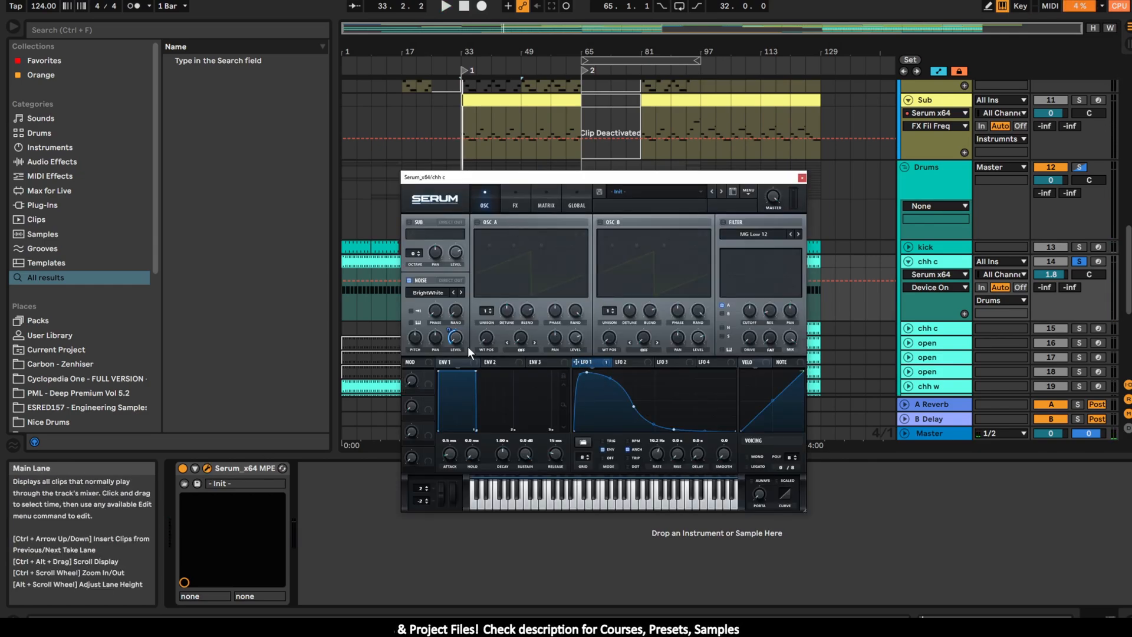
{"action": "left_click", "coordinate": [516, 198]}
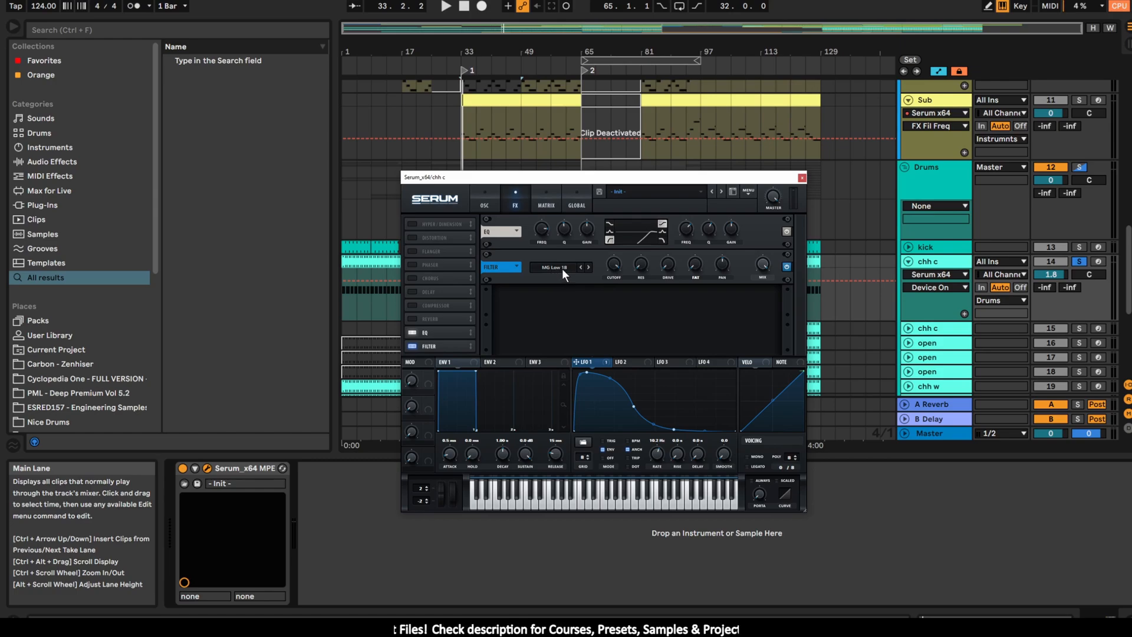
{"action": "left_click", "coordinate": [614, 267]}
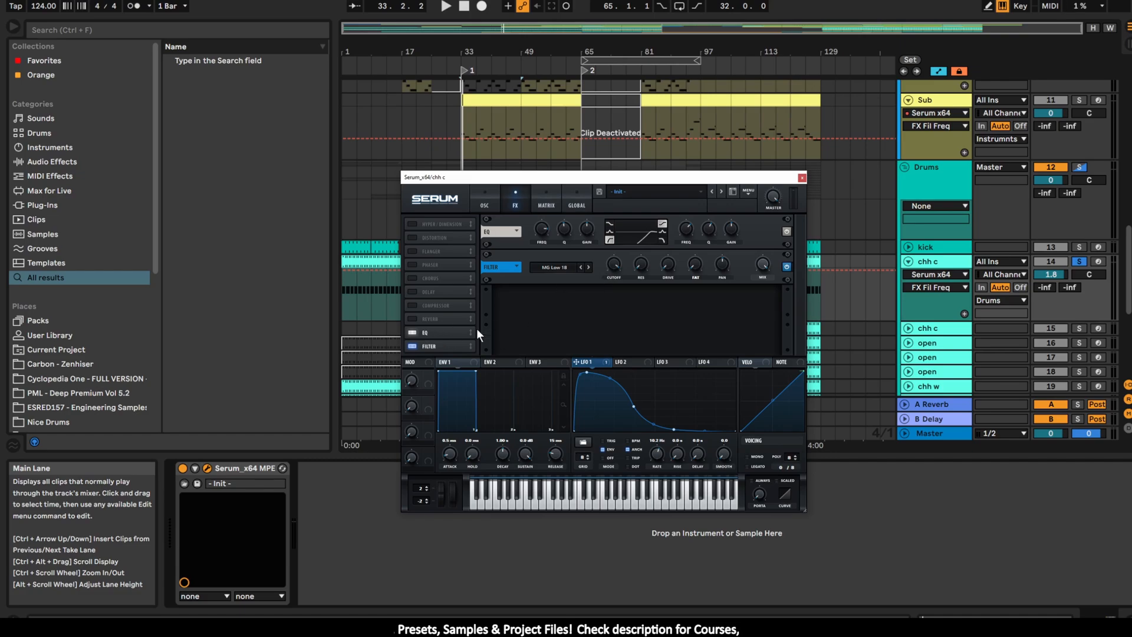
{"action": "left_click", "coordinate": [803, 178]}
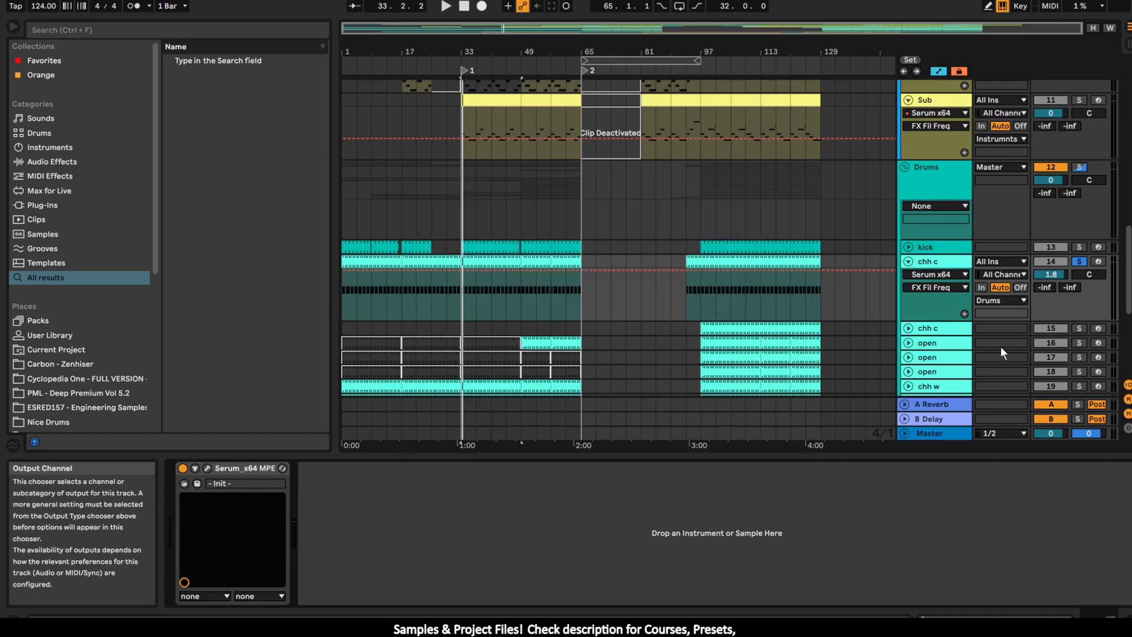
- Unfold the second chh c track and solo it in place of the first while playing from bar 97
{"action": "scroll", "coordinate": [724, 330], "scroll_direction": "down", "scroll_amount": 2}
{"action": "scroll", "coordinate": [724, 331], "scroll_direction": "down", "scroll_amount": 2}
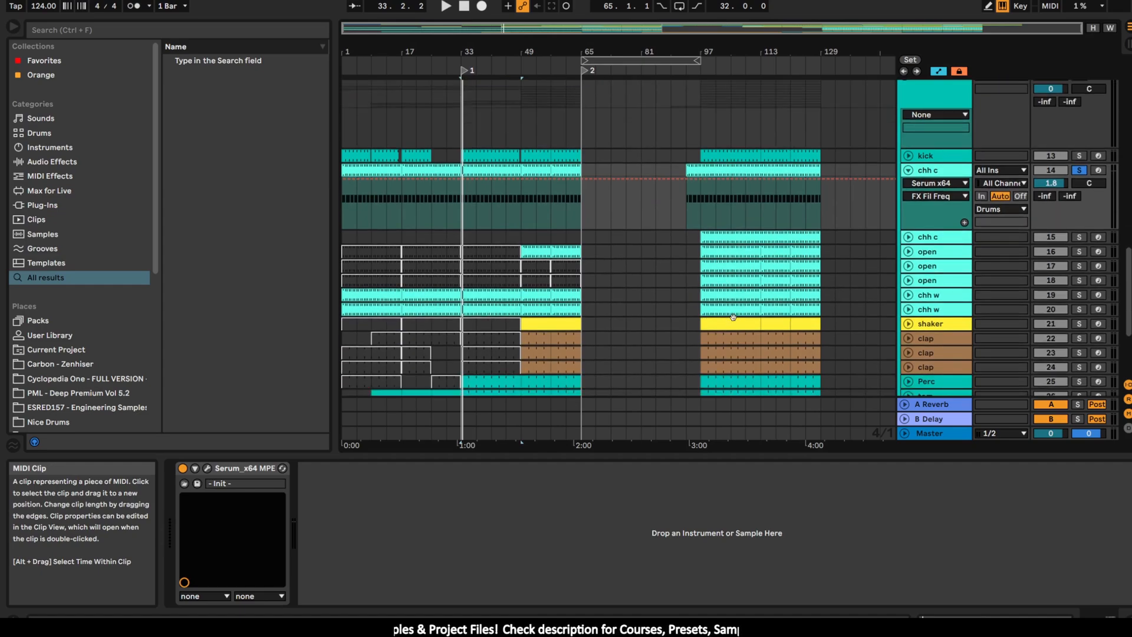
{"action": "left_click", "coordinate": [908, 236]}
{"action": "left_click", "coordinate": [750, 237]}
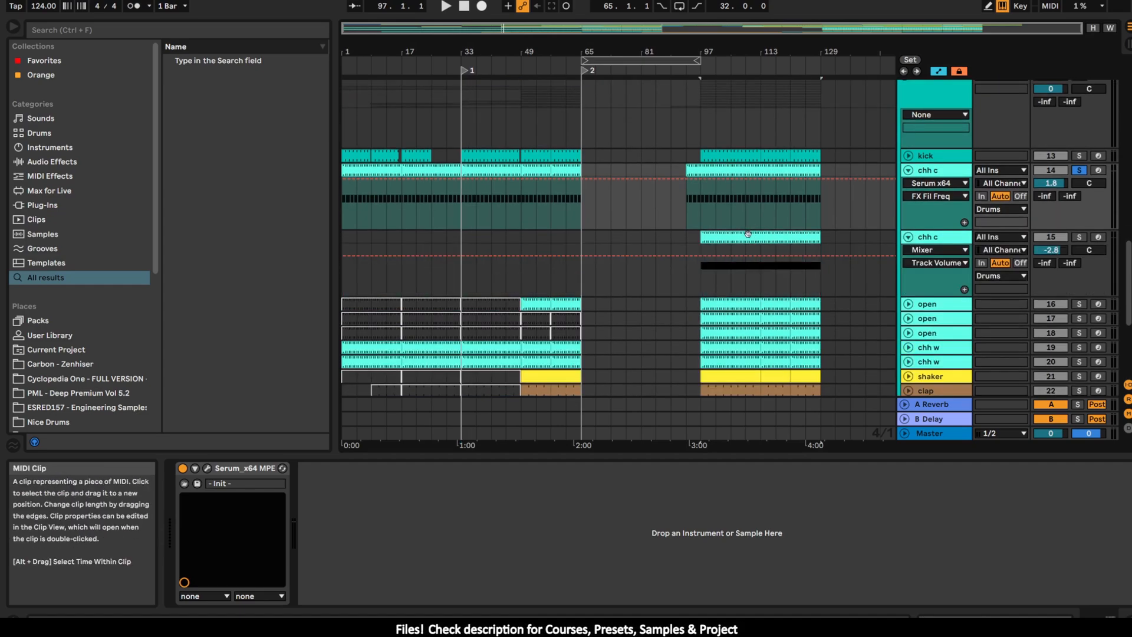
{"action": "left_click", "coordinate": [1079, 170]}
{"action": "key", "text": "space"}
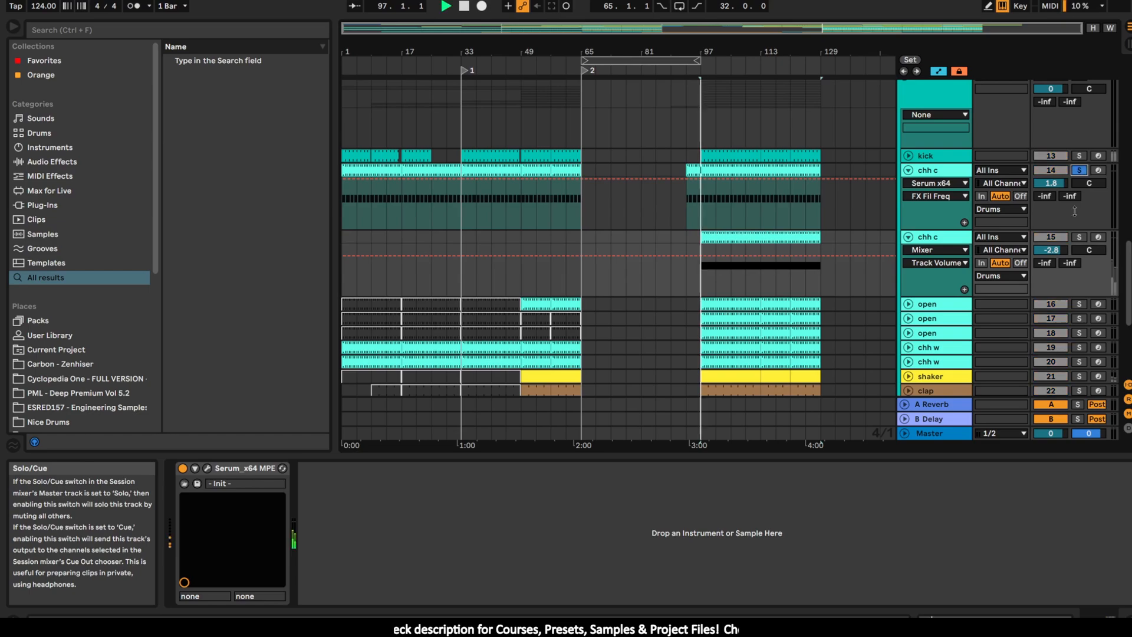
{"action": "left_click", "coordinate": [1079, 236]}
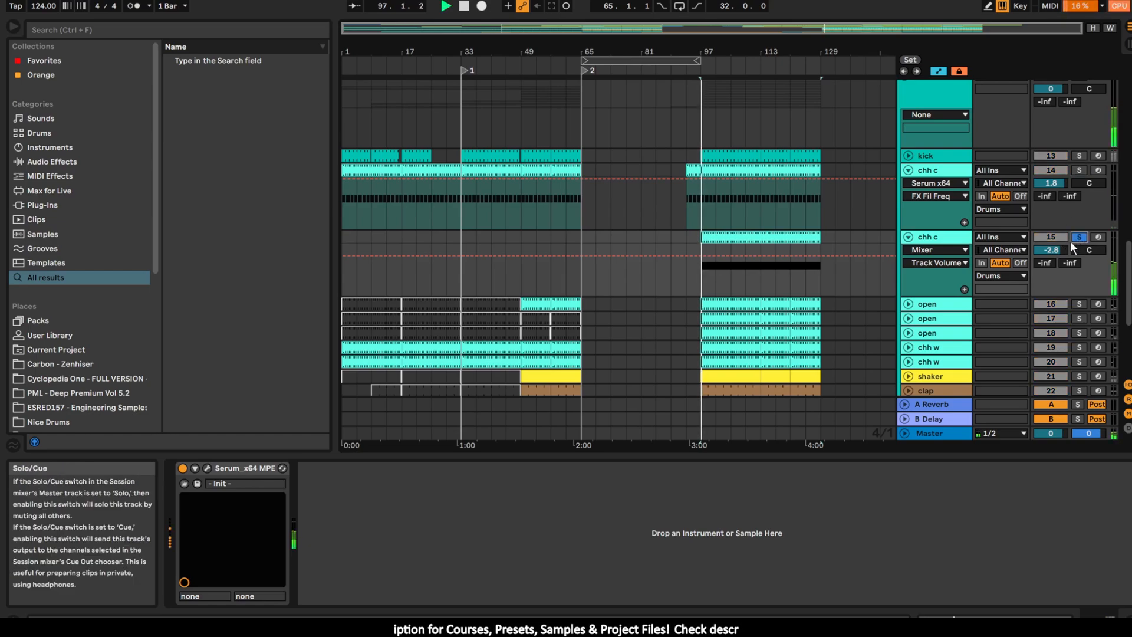
- Open the second chh c track's Serum and audition its BrightWhite noise sound with the LFO 1 curve in view
{"action": "double_click", "coordinate": [740, 233]}
{"action": "key", "text": "space"}
{"action": "key", "text": "space"}
{"action": "double_click", "coordinate": [928, 237]}
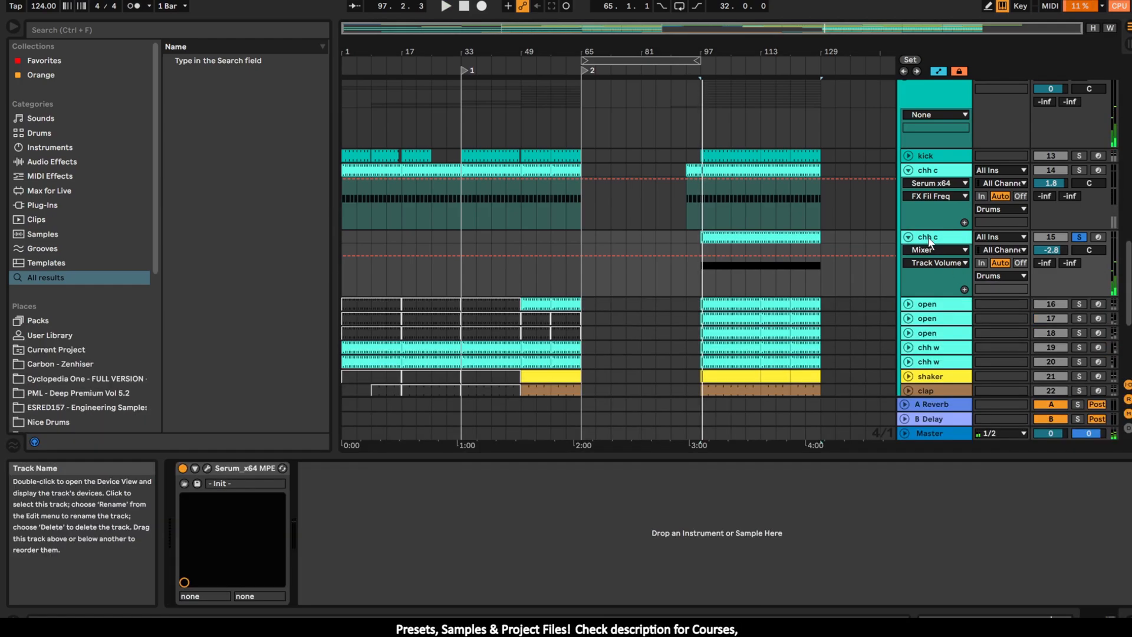
{"action": "left_click", "coordinate": [207, 468]}
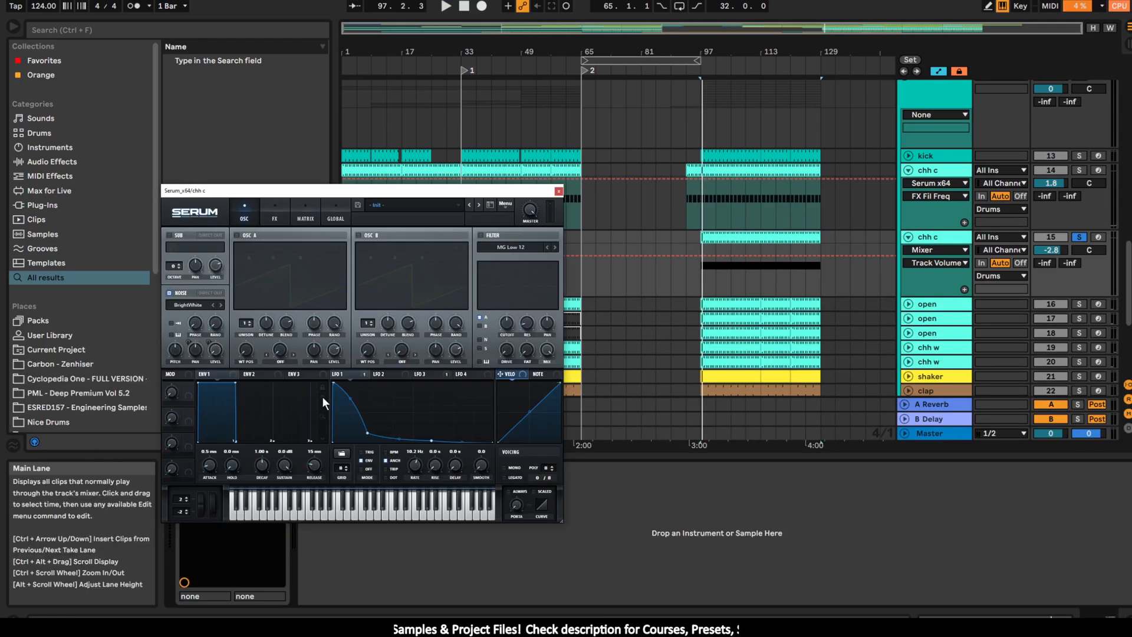
{"action": "key", "text": "space"}
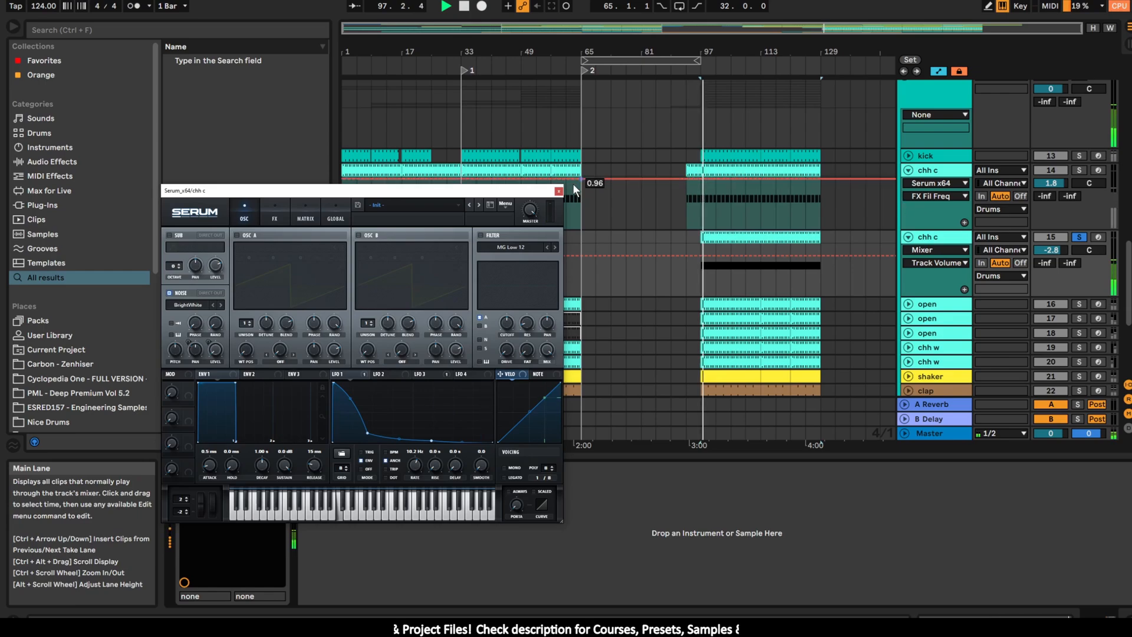
{"action": "key", "text": "space"}
- Close the hi-hat's Serum, solo and unfold the first open track, and play it from bar 97
{"action": "left_click", "coordinate": [559, 191]}
{"action": "left_click", "coordinate": [1079, 304]}
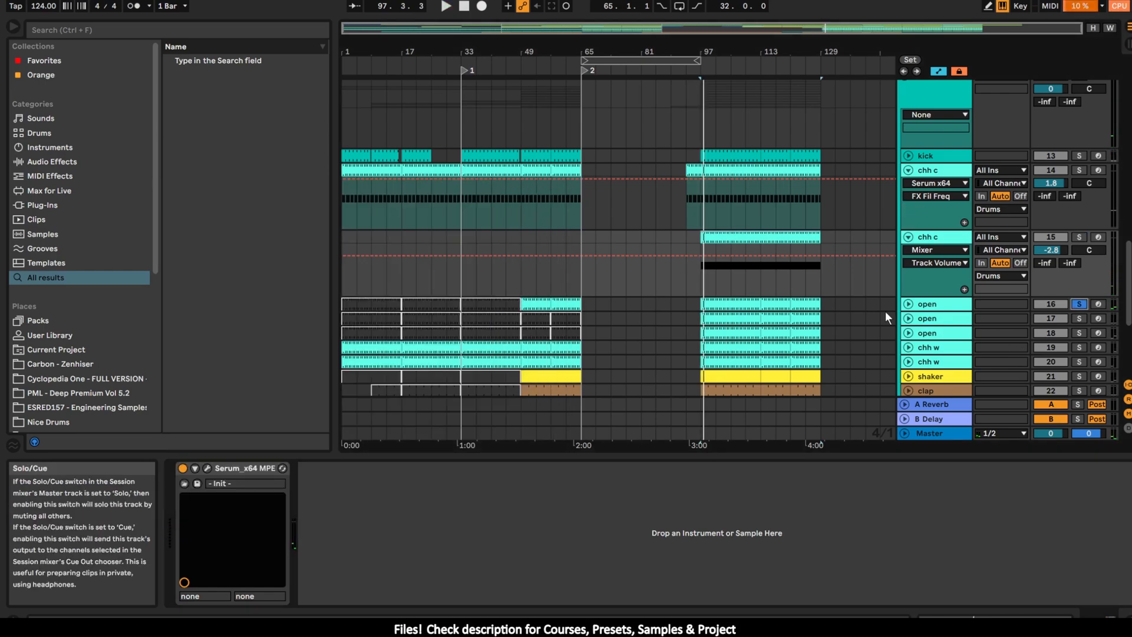
{"action": "key", "text": "space"}
{"action": "left_click", "coordinate": [908, 304]}
{"action": "scroll", "coordinate": [830, 271], "scroll_direction": "down", "scroll_amount": 3}
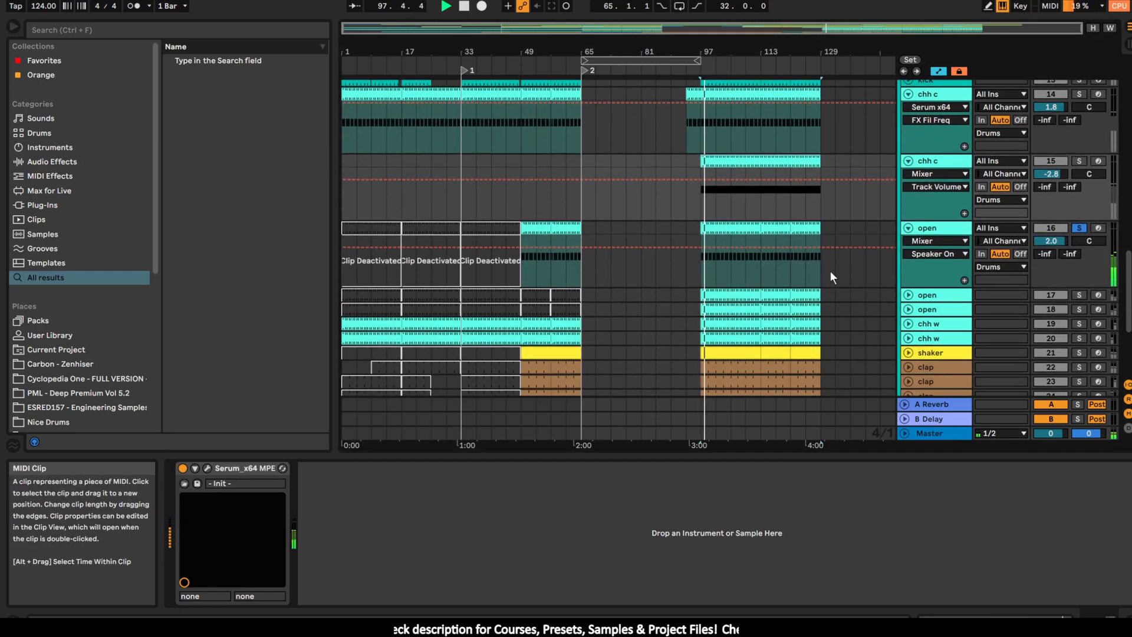
- Open the first open hi-hat's Serum, audition its noise oscillator and its EQ, reverb and filter effects, and close the window
{"action": "left_click", "coordinate": [936, 231]}
{"action": "left_click", "coordinate": [207, 468]}
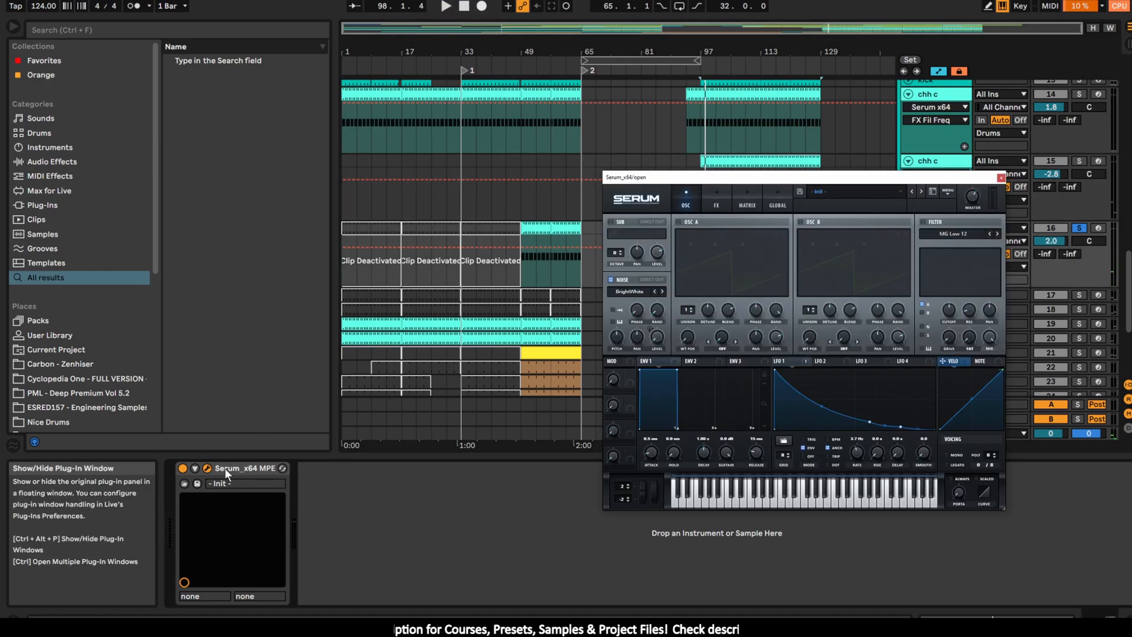
{"action": "key", "text": "space"}
{"action": "key", "text": "space"}
{"action": "left_click", "coordinate": [717, 199]}
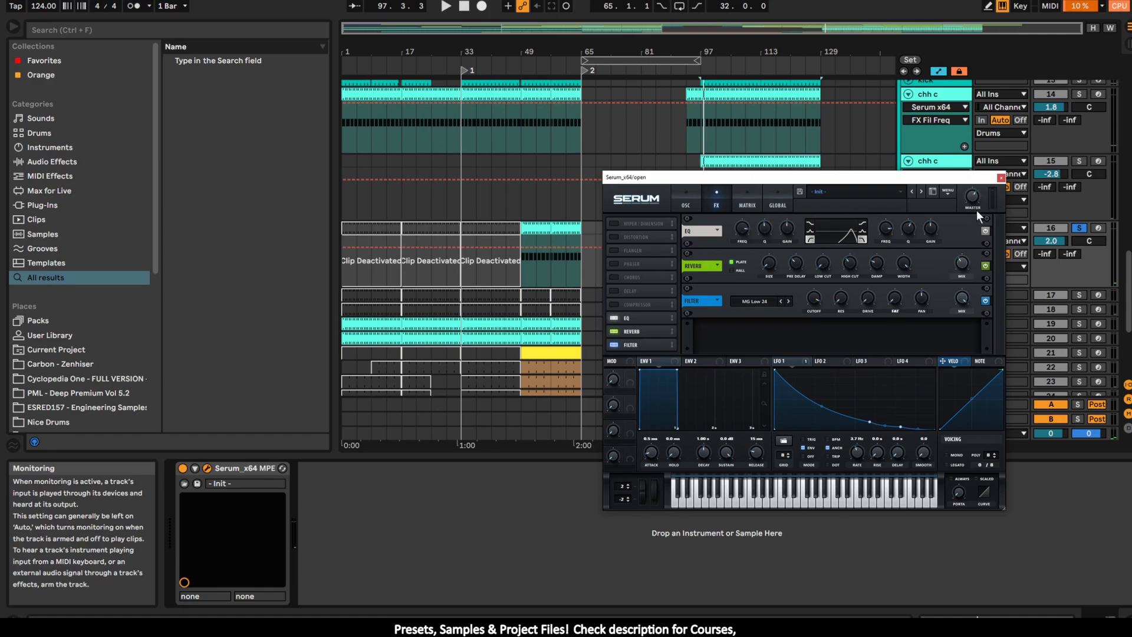
{"action": "key", "text": "space"}
{"action": "key", "text": "space"}
{"action": "left_click", "coordinate": [1001, 177]}
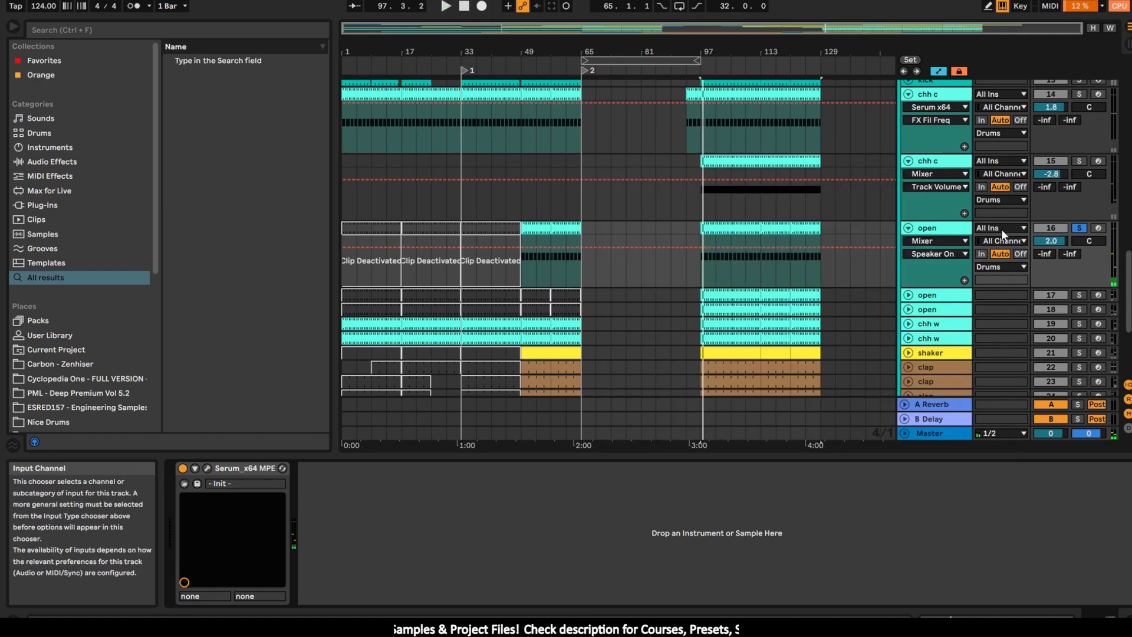
- Solo, unfold and play the second open track from bar 97, and view the effects and oscillators in its Serum
{"action": "left_click", "coordinate": [1079, 295]}
{"action": "left_click", "coordinate": [909, 295]}
{"action": "key", "text": "space"}
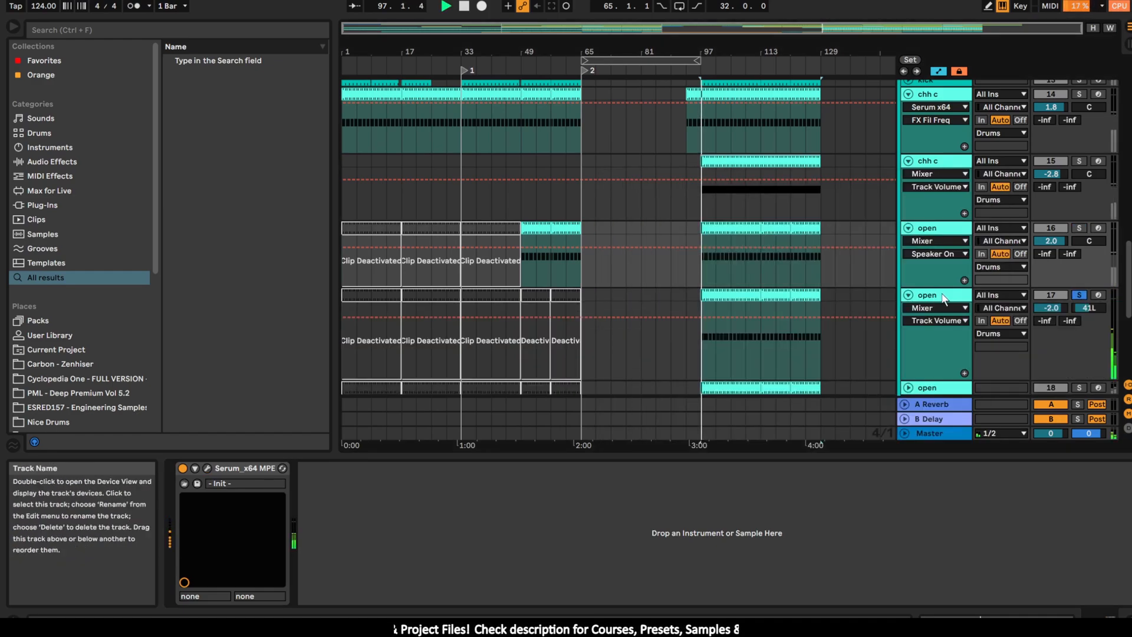
{"action": "left_click", "coordinate": [943, 296]}
{"action": "key", "text": "space"}
{"action": "scroll", "coordinate": [951, 338], "scroll_direction": "down", "scroll_amount": 2}
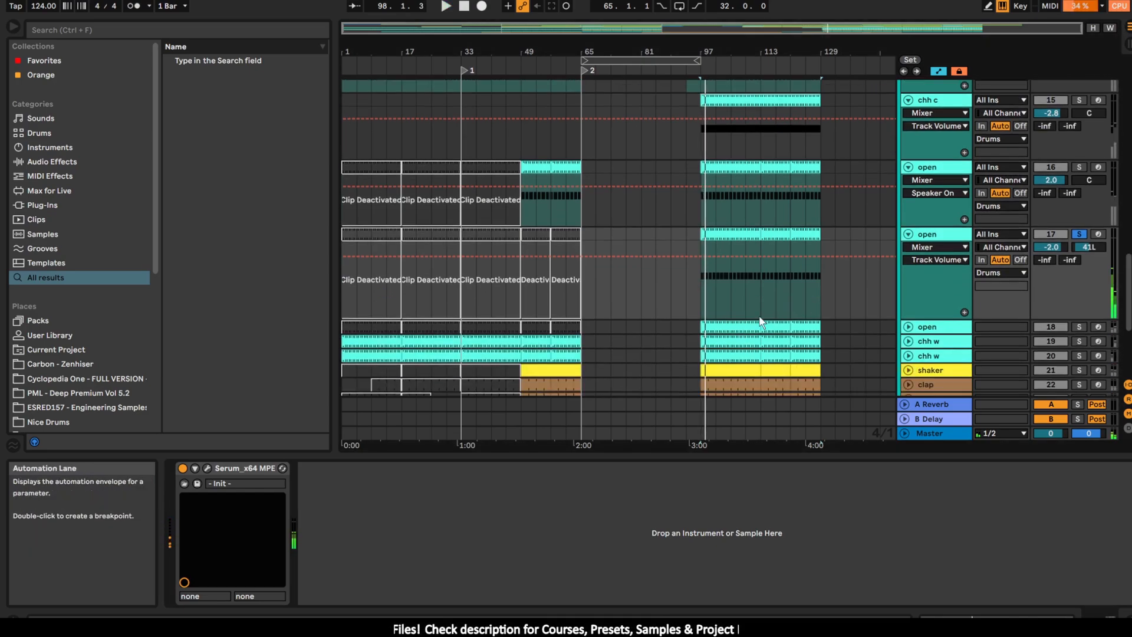
{"action": "left_click", "coordinate": [207, 468]}
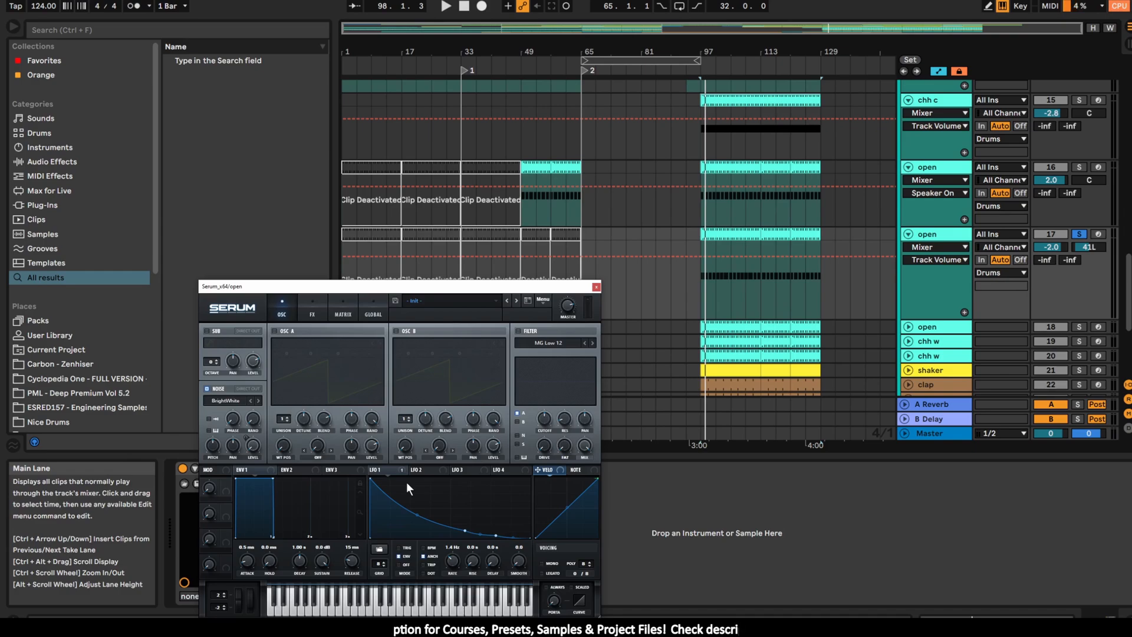
{"action": "left_click", "coordinate": [318, 310]}
{"action": "left_click", "coordinate": [291, 316]}
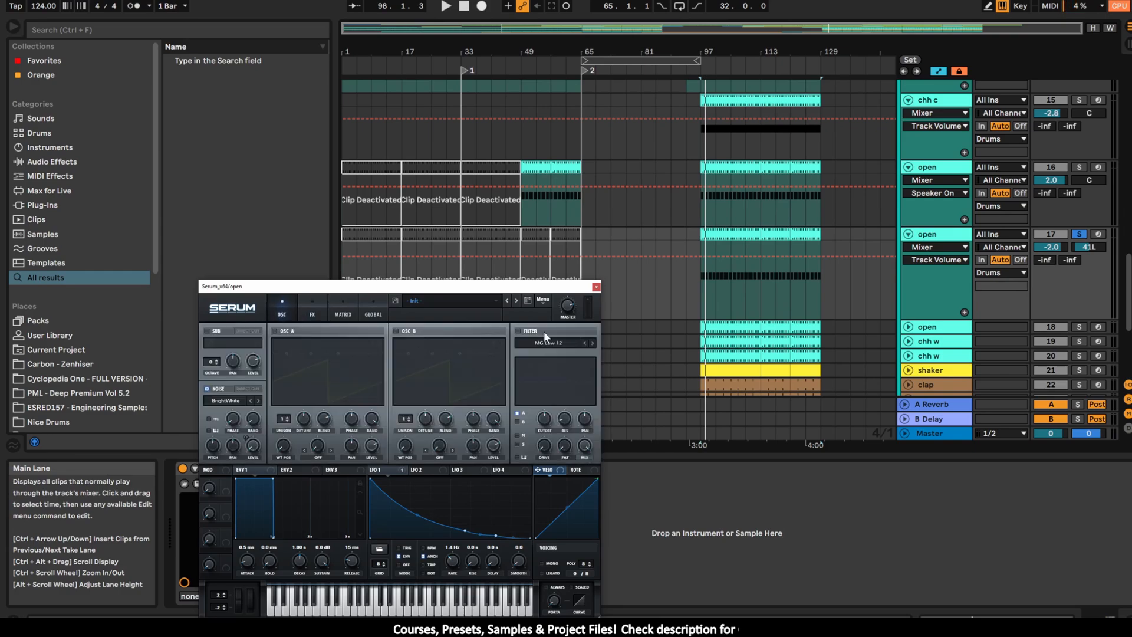
- Solo the third open track alongside the second, audition both from bar 97, and review the open Serum's effects and oscillators
{"action": "left_click", "coordinate": [1080, 326]}
{"action": "left_click", "coordinate": [908, 326]}
{"action": "key", "text": "space"}
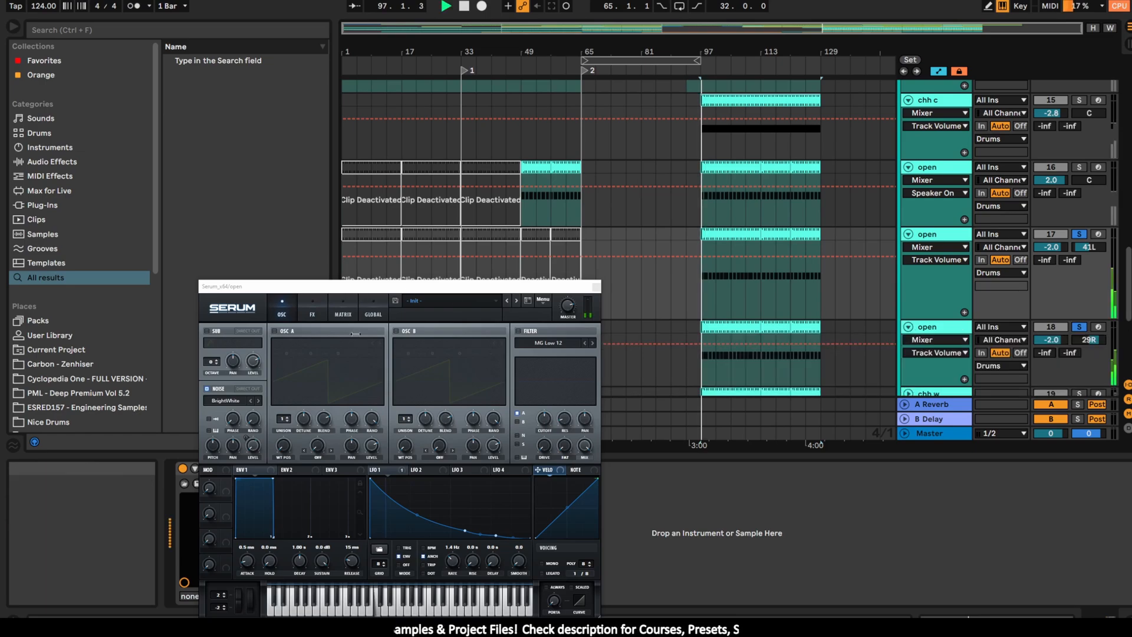
{"action": "key", "text": "space"}
{"action": "left_click", "coordinate": [313, 311]}
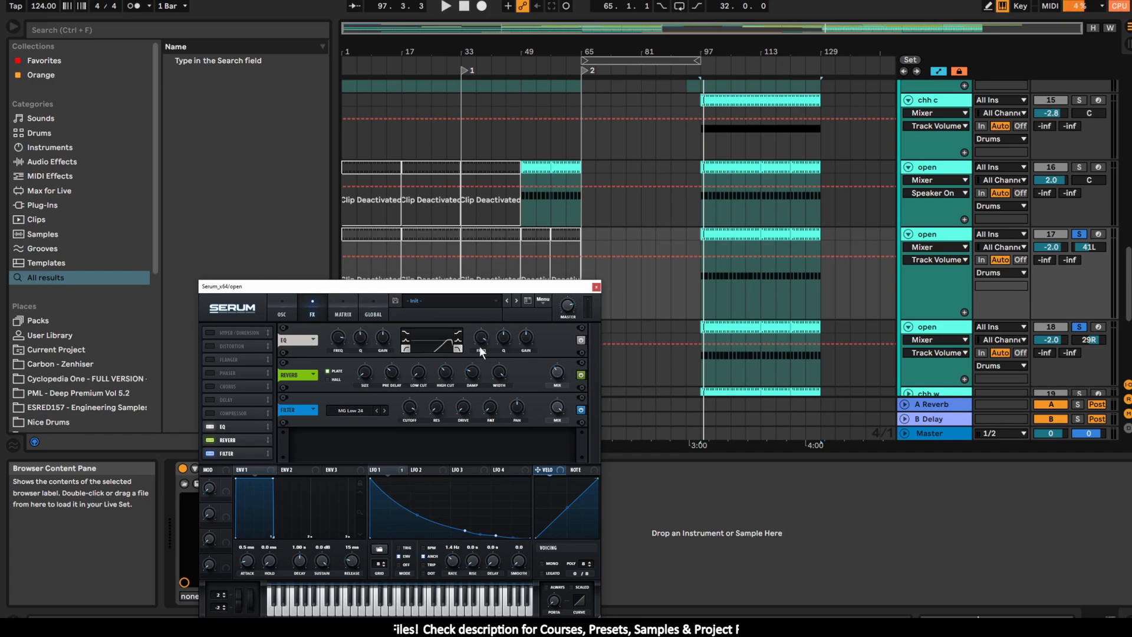
{"action": "left_click", "coordinate": [279, 307]}
{"action": "key", "text": "space"}
- Solo and audition the first chh w track from bar 97, and add the second chh w track to the solo
{"action": "scroll", "coordinate": [1087, 351], "scroll_direction": "down", "scroll_amount": 2}
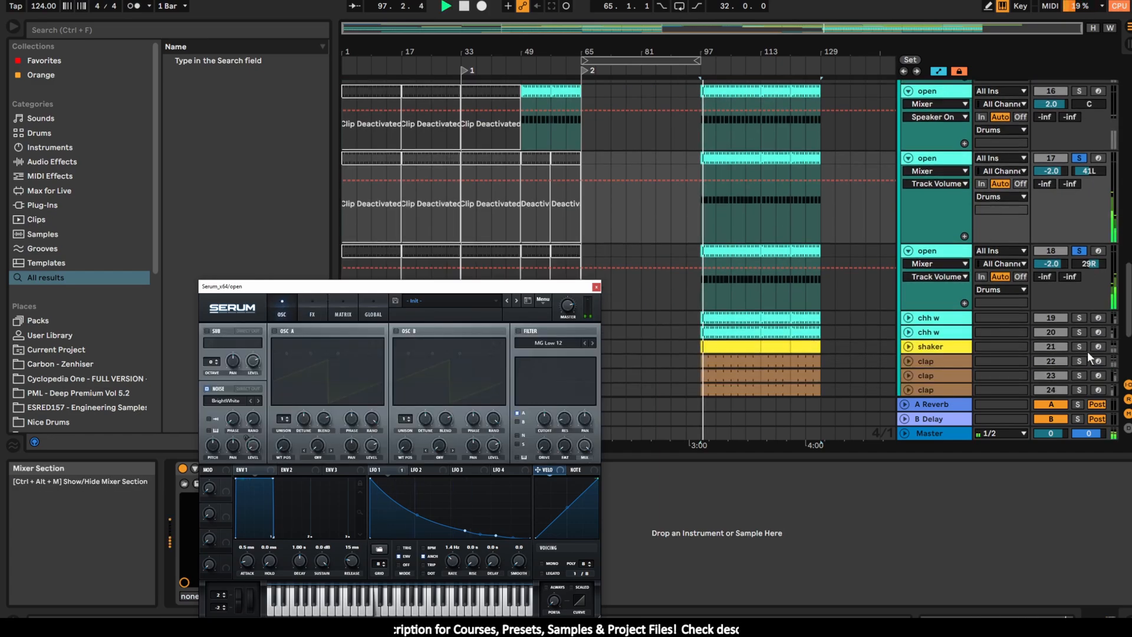
{"action": "left_click", "coordinate": [1080, 317]}
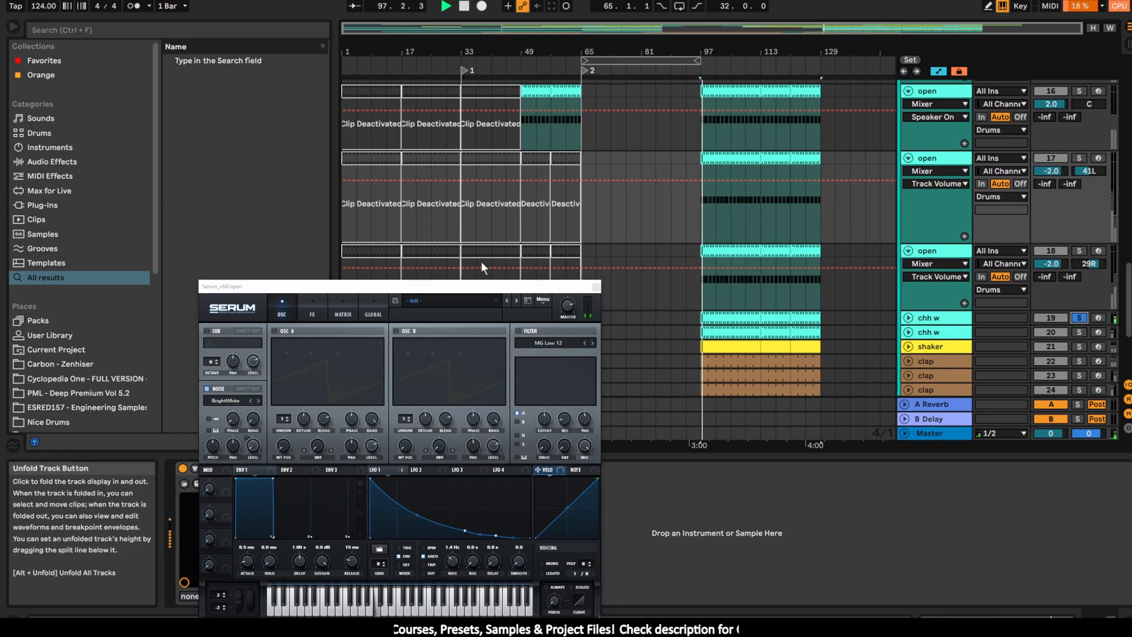
{"action": "key", "text": "space"}
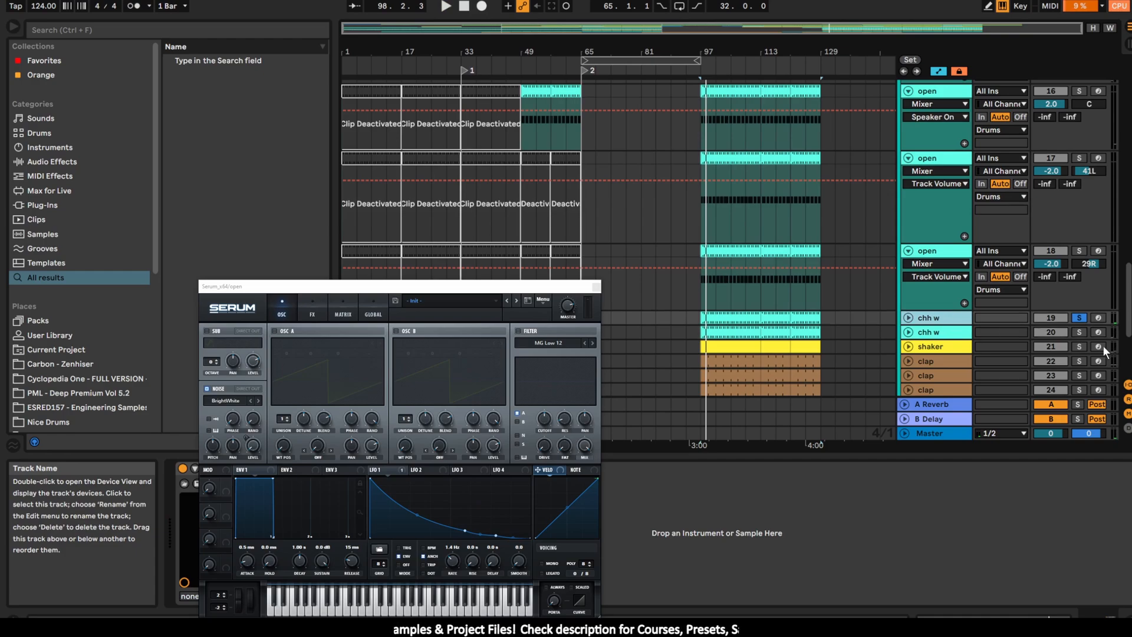
{"action": "scroll", "coordinate": [954, 114], "scroll_direction": "up", "scroll_amount": 2}
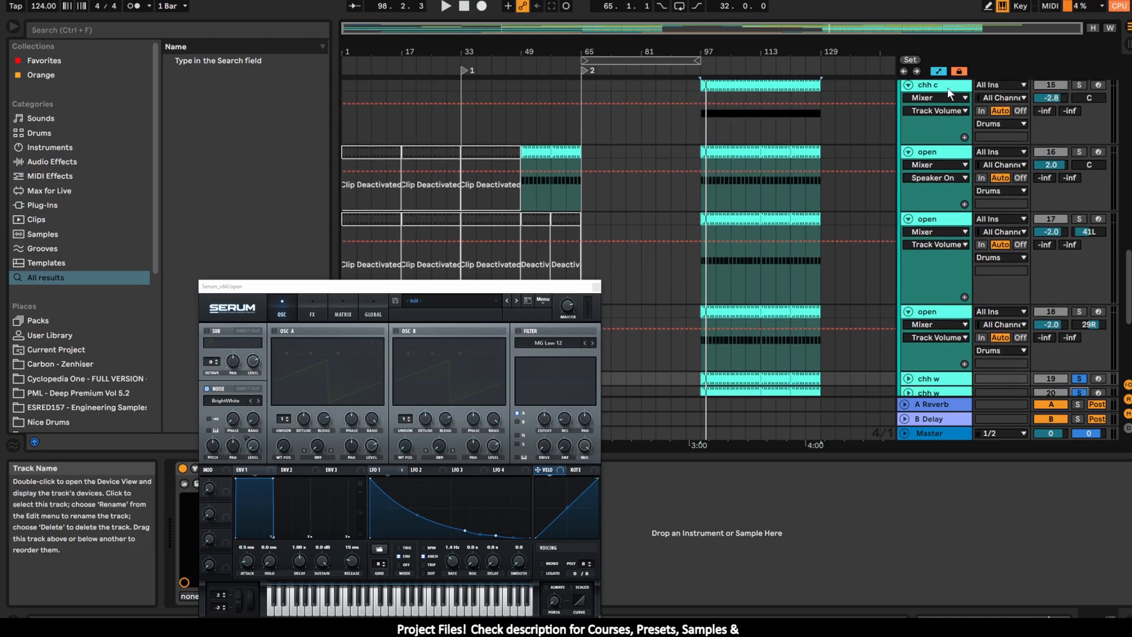
- Audition the two soloed chh w tracks from bar 97 and unfold both of them
{"action": "scroll", "coordinate": [938, 319], "scroll_direction": "down", "scroll_amount": 2}
{"action": "key", "text": "space"}
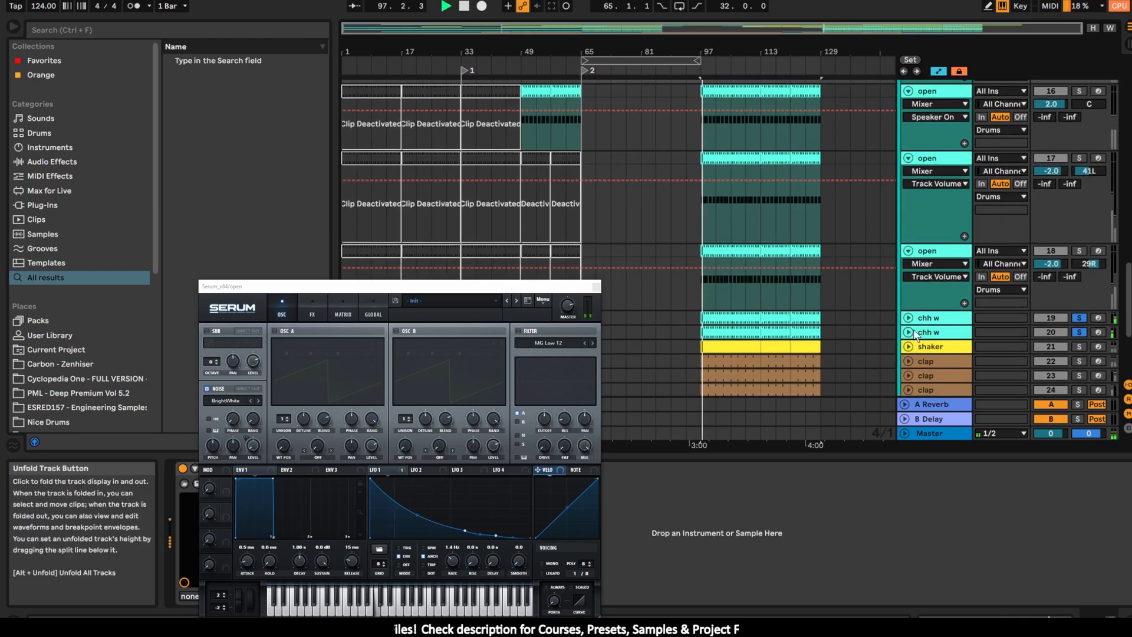
{"action": "scroll", "coordinate": [915, 330], "scroll_direction": "down", "scroll_amount": 2}
{"action": "key", "text": "space"}
{"action": "left_click", "coordinate": [908, 271]}
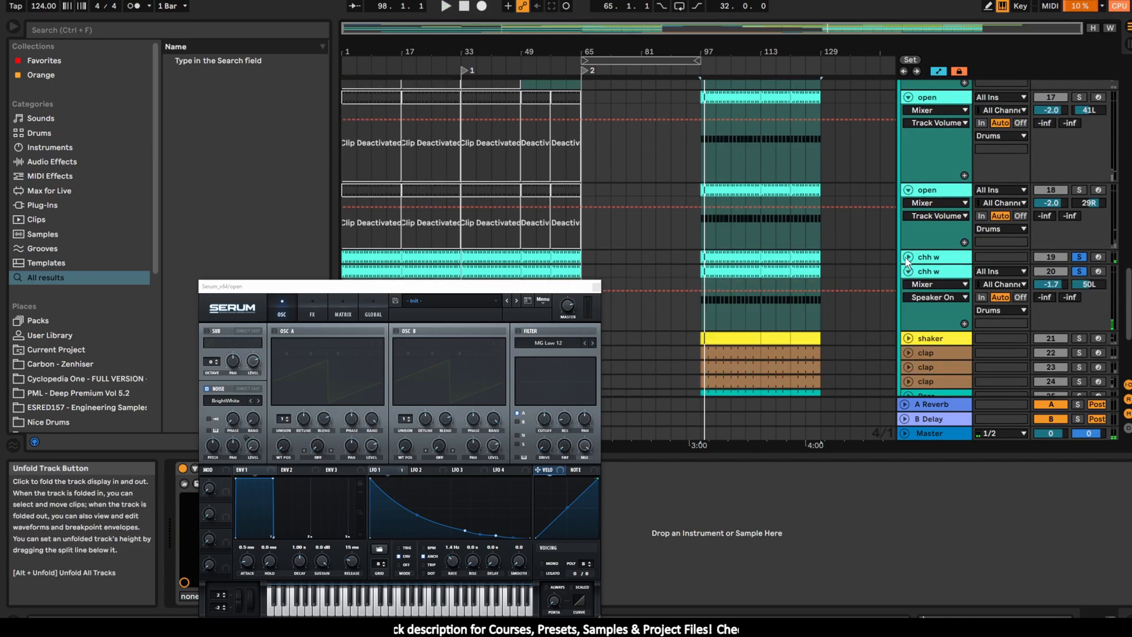
{"action": "left_click", "coordinate": [908, 257]}
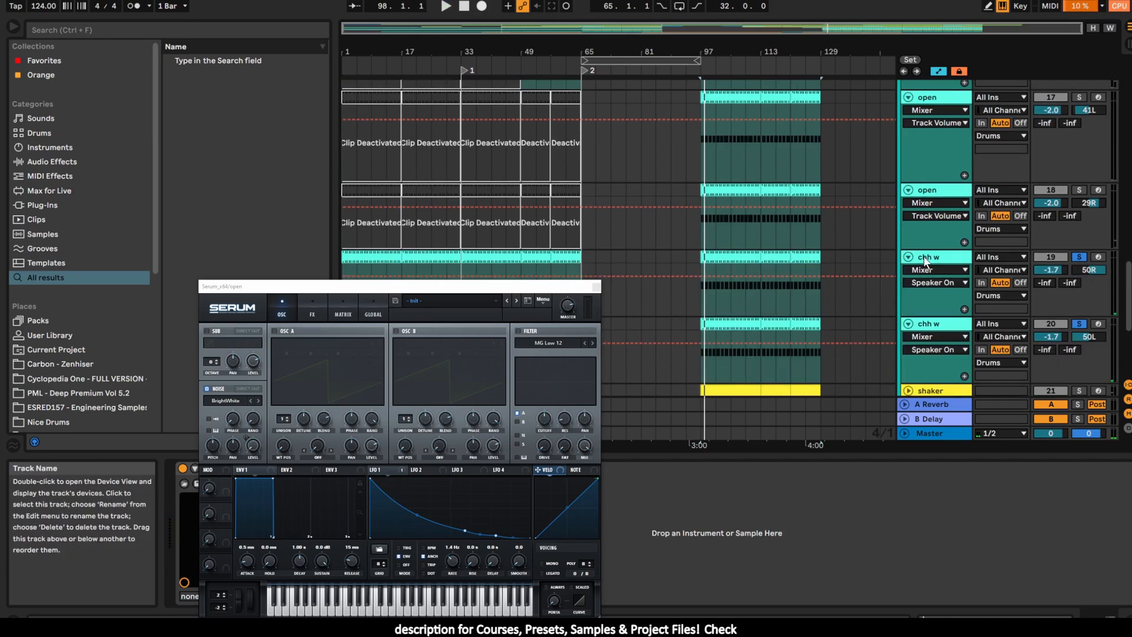
- Close the open track's Serum, view the oscillators and LFO in the first chh w track's Serum, and close it
{"action": "left_click", "coordinate": [596, 287]}
{"action": "left_click", "coordinate": [206, 468]}
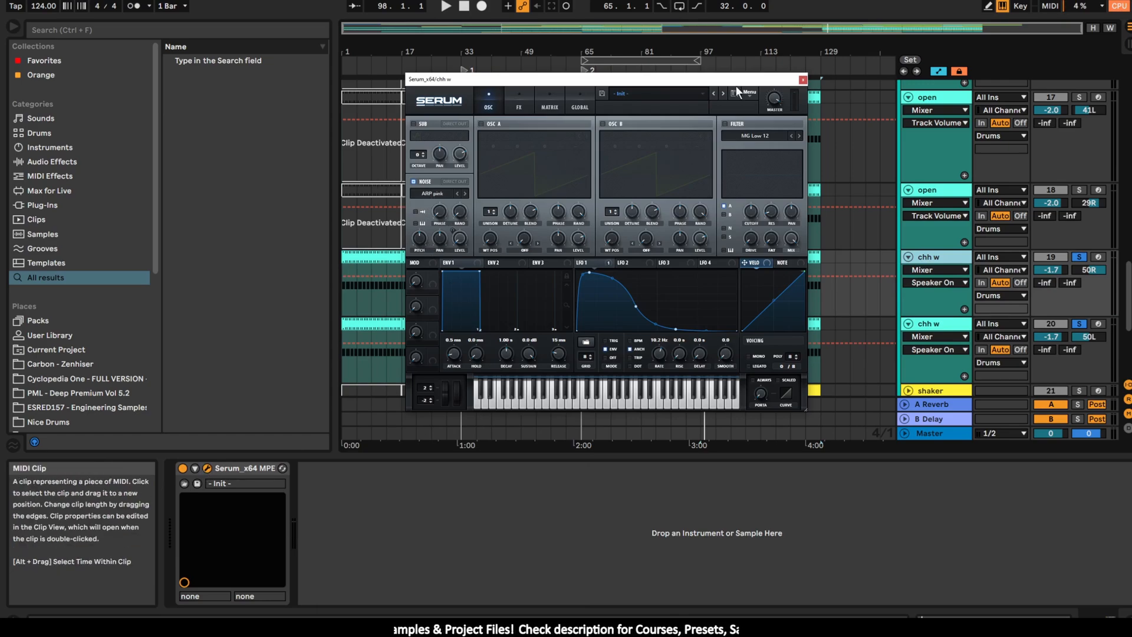
{"action": "left_click", "coordinate": [803, 79]}
- Solo and audition the shaker track from bar 97, and unfold it to show its Mod 1 amt automation
{"action": "scroll", "coordinate": [1002, 324], "scroll_direction": "down", "scroll_amount": 2}
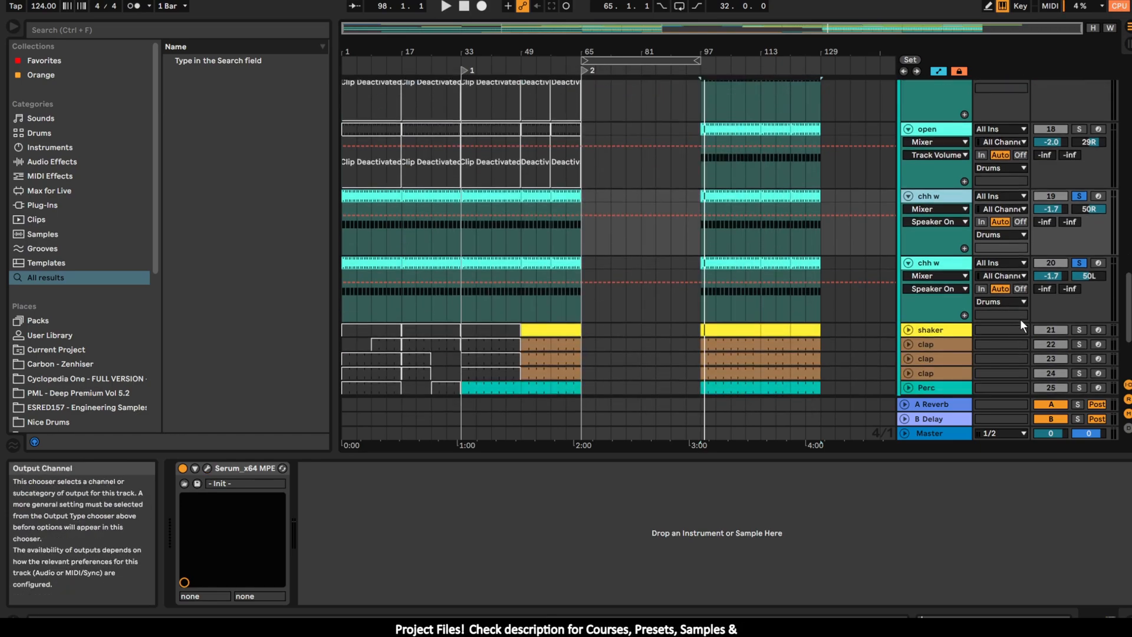
{"action": "scroll", "coordinate": [1020, 320], "scroll_direction": "down", "scroll_amount": 2}
{"action": "left_click", "coordinate": [1079, 268]}
{"action": "key", "text": "space"}
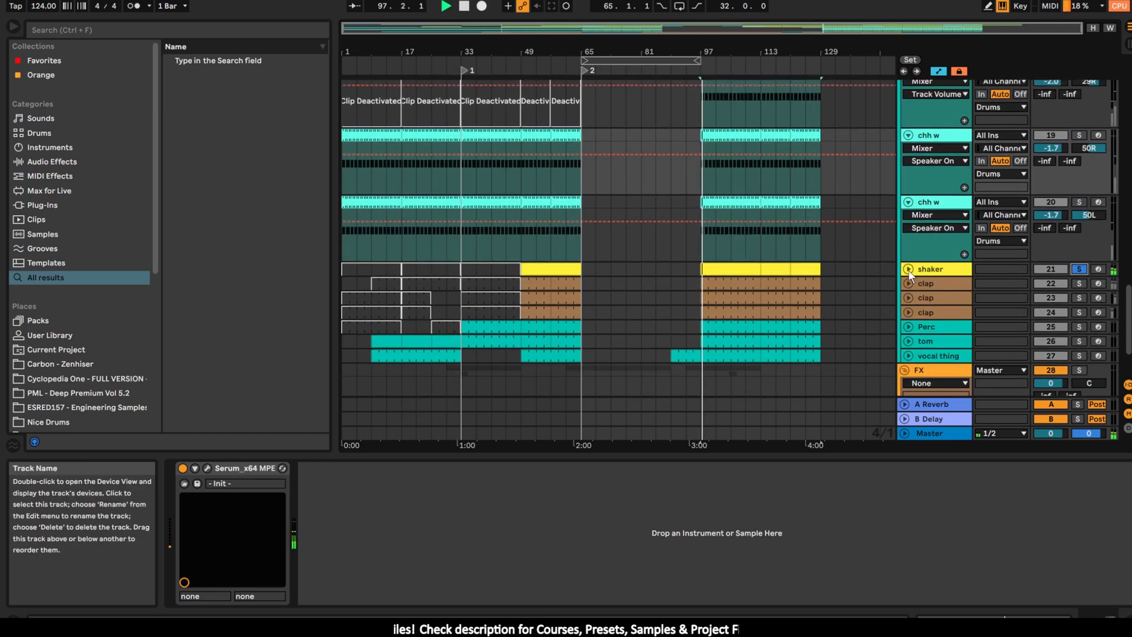
{"action": "left_click", "coordinate": [908, 268]}
{"action": "left_click", "coordinate": [937, 267]}
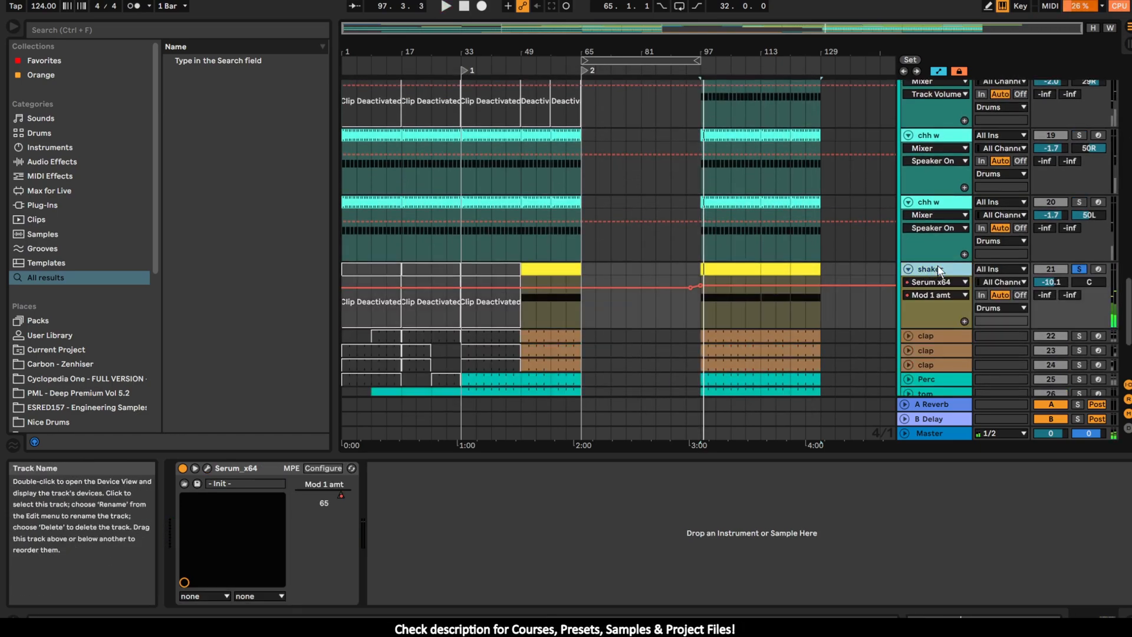
- Open the shaker's Serum, audition its noise oscillator with the LFO 1 shape, and view its EQ effect
{"action": "left_click", "coordinate": [207, 469]}
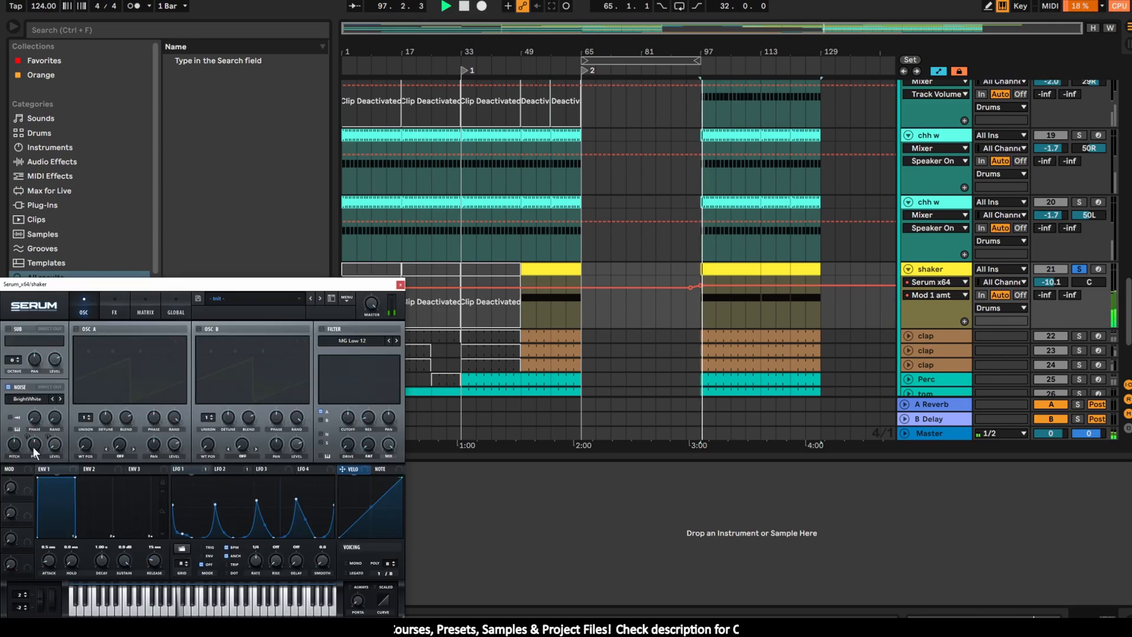
{"action": "key", "text": "space"}
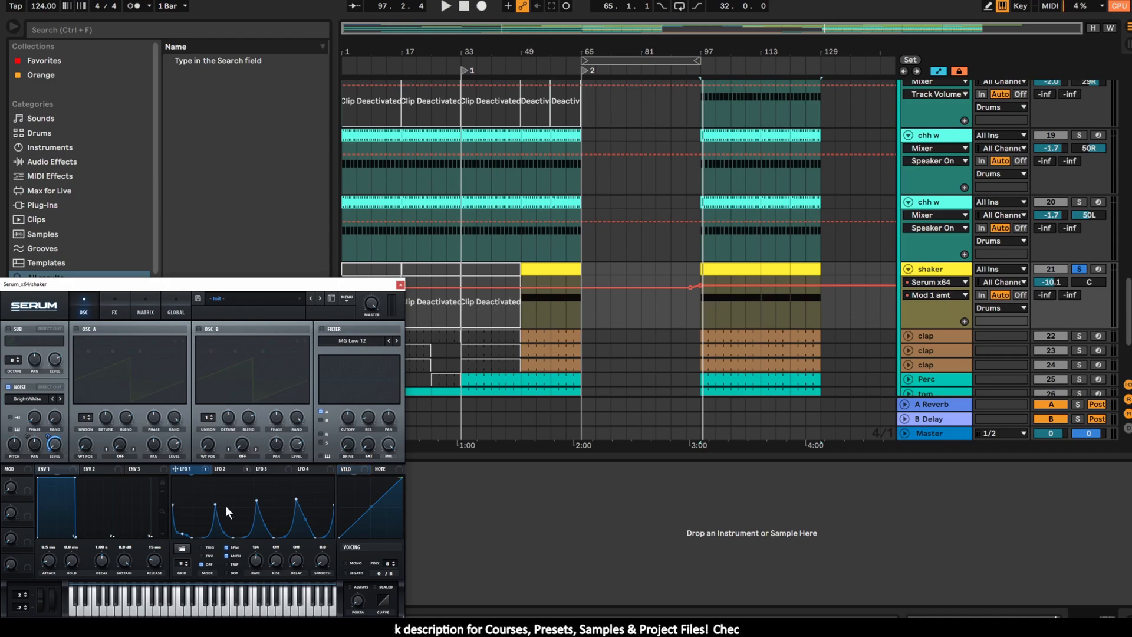
{"action": "key", "text": "space"}
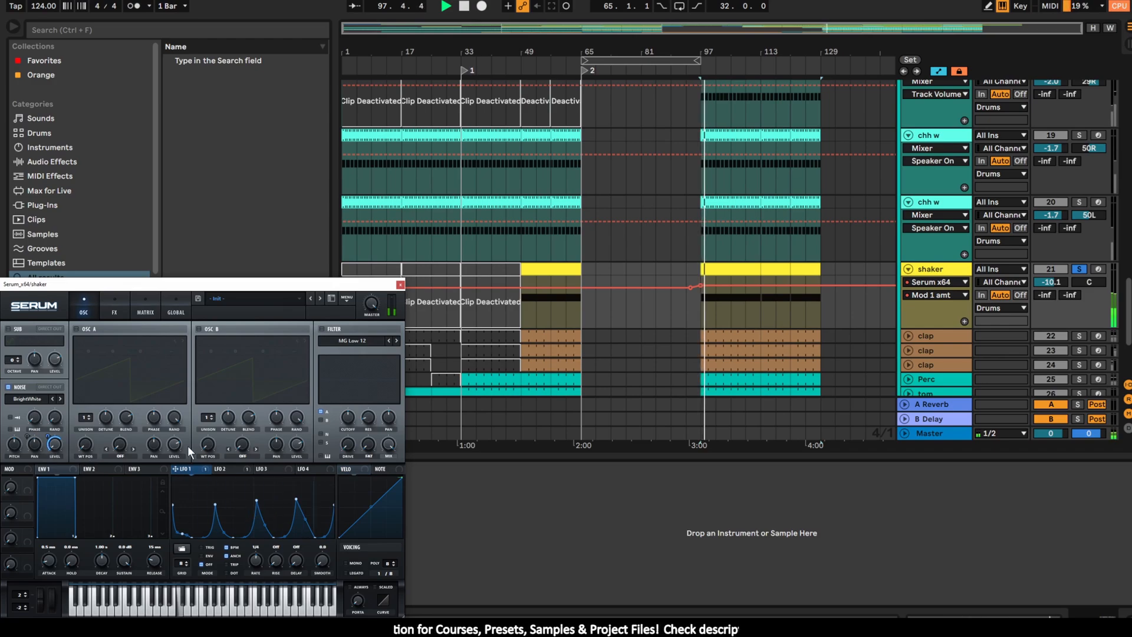
{"action": "key", "text": "space"}
{"action": "left_click", "coordinate": [114, 310]}
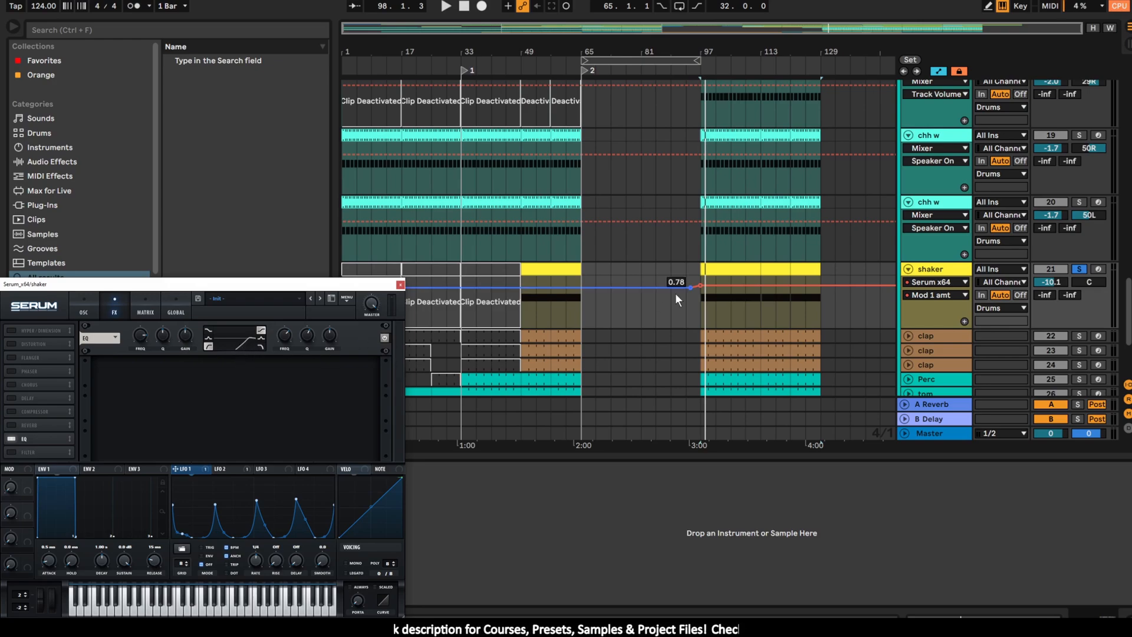
- Solo, unfold and audition the first clap track from bar 97
{"action": "scroll", "coordinate": [1052, 297], "scroll_direction": "down", "scroll_amount": 2}
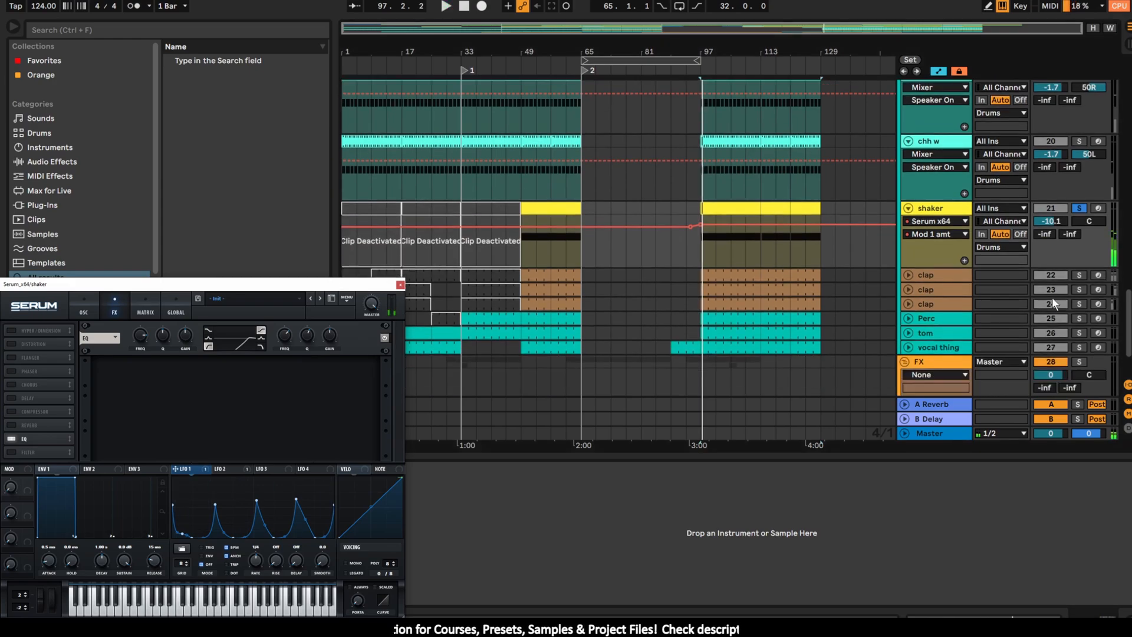
{"action": "left_click", "coordinate": [1078, 276]}
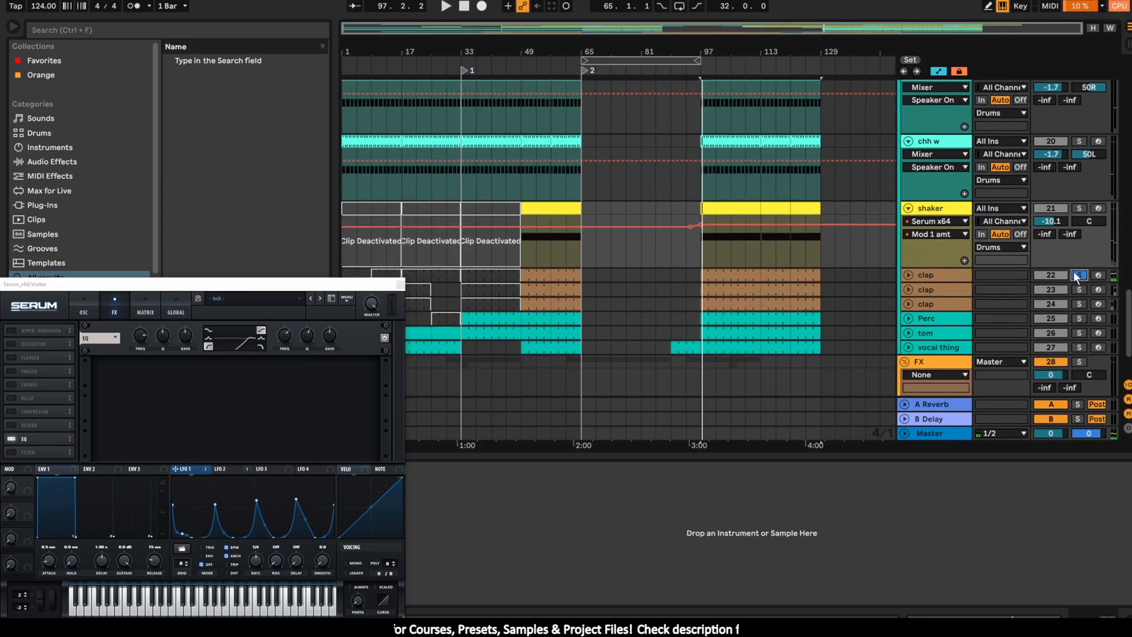
{"action": "left_click", "coordinate": [908, 275]}
{"action": "key", "text": "space"}
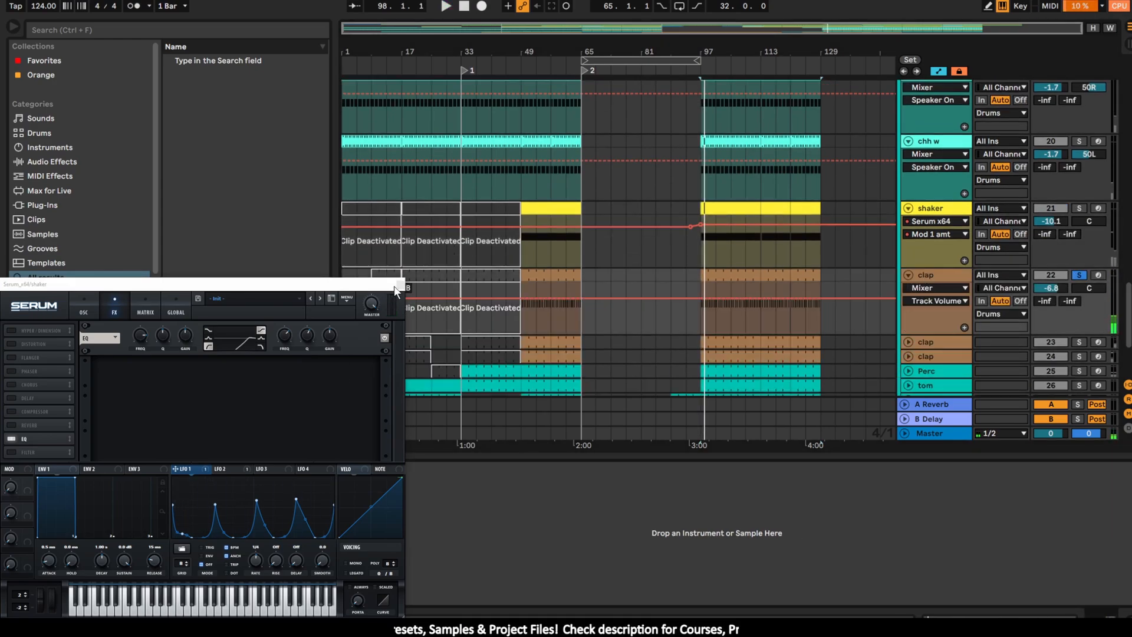
- Replace the shaker's Serum with the first clap's, audition its noise oscillator and filter, review its EQ and reverb, and close it
{"action": "left_click", "coordinate": [400, 285]}
{"action": "left_click", "coordinate": [207, 468]}
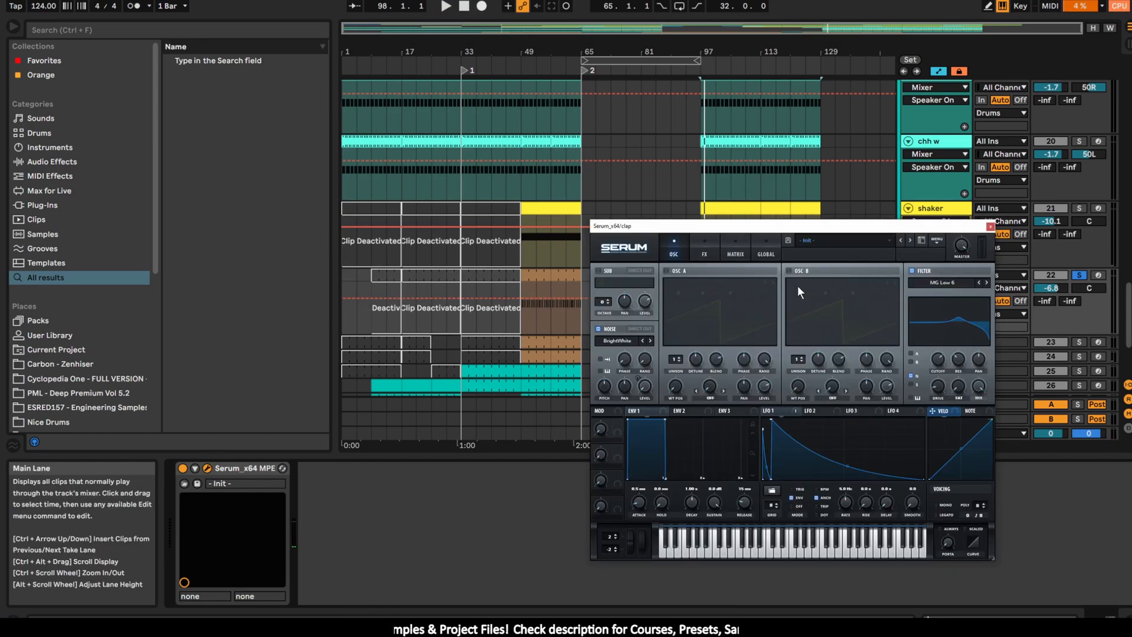
{"action": "key", "text": "space"}
{"action": "left_click_drag", "start_coordinate": [766, 226], "coordinate": [453, 224]}
{"action": "key", "text": "space"}
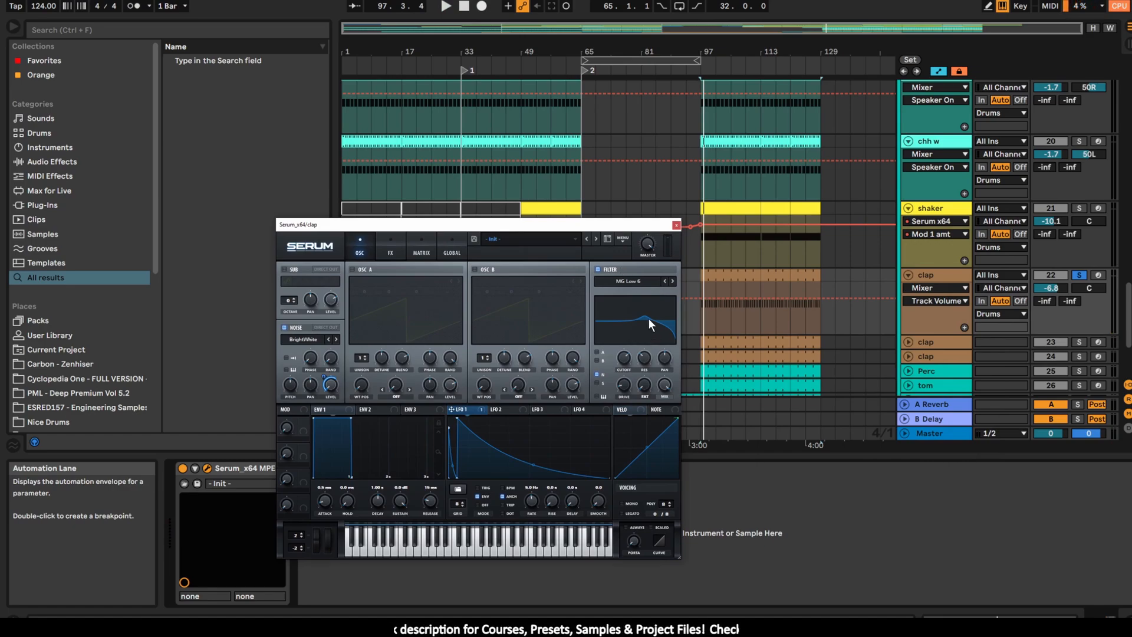
{"action": "left_click", "coordinate": [625, 357]}
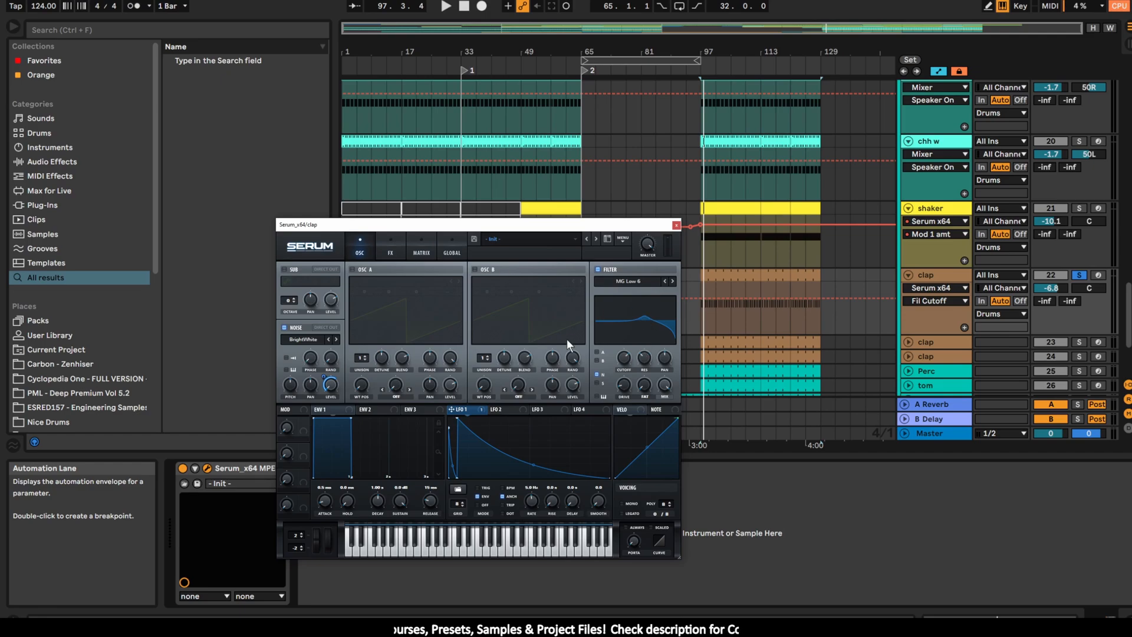
{"action": "left_click", "coordinate": [390, 242]}
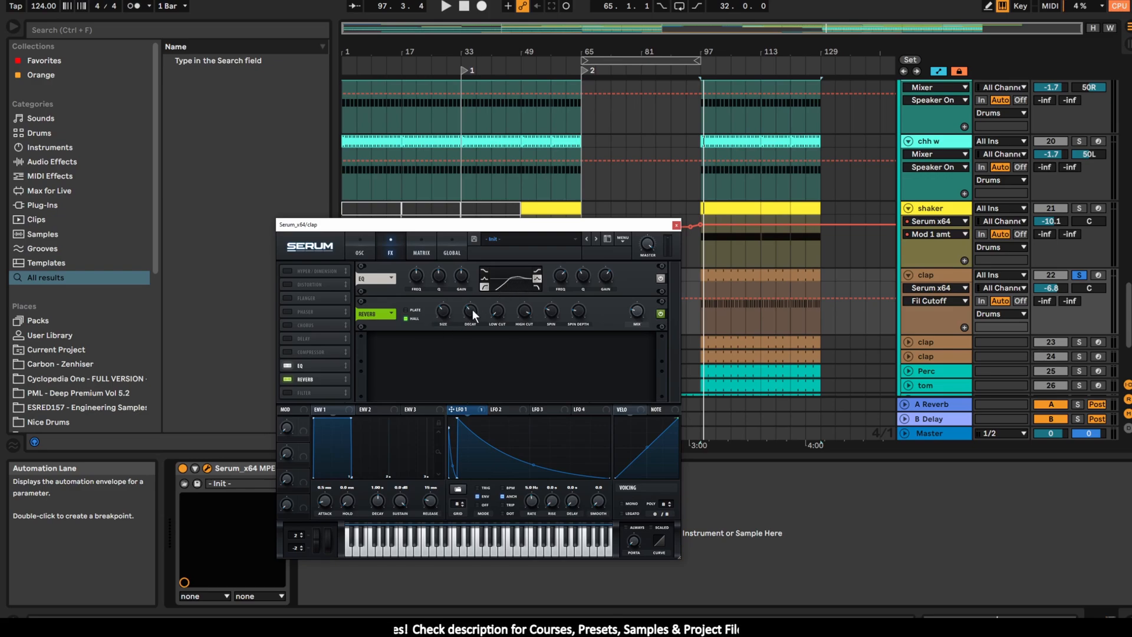
{"action": "left_click", "coordinate": [677, 225]}
- Audition the first clap again, compare the second and third clap tracks soloed, and return the solo to the second clap
{"action": "key", "text": "space"}
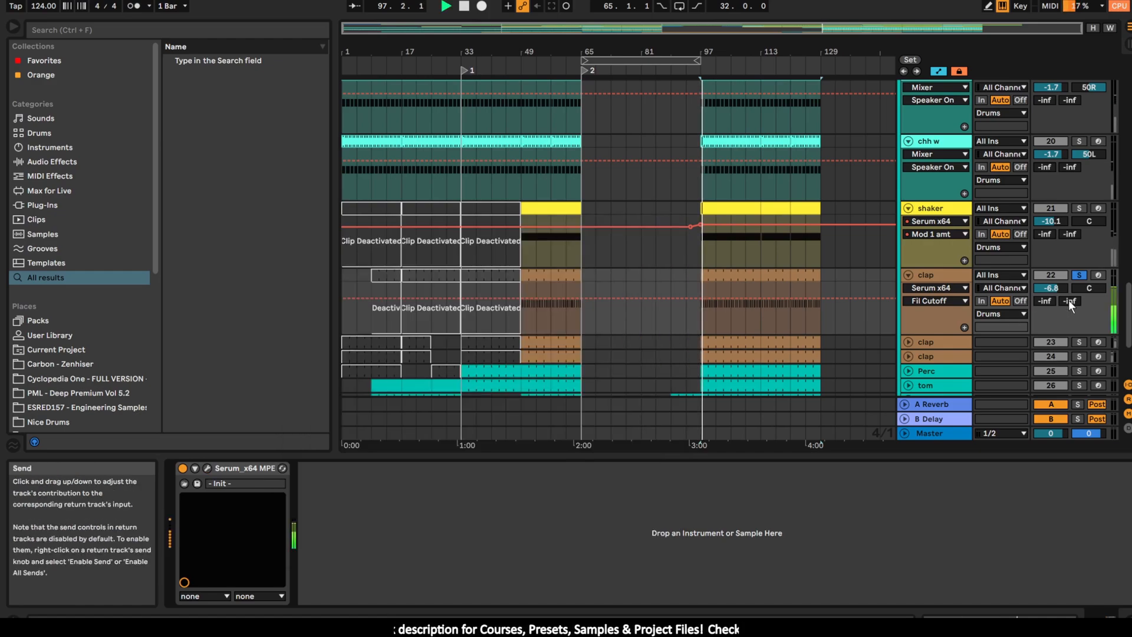
{"action": "left_click", "coordinate": [1079, 342]}
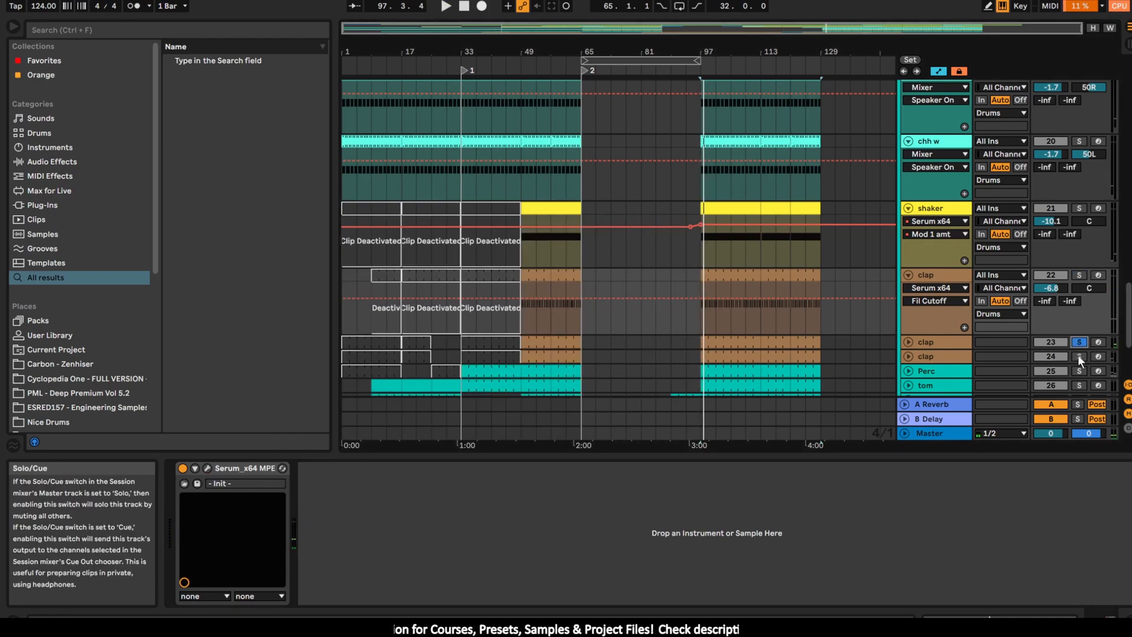
{"action": "scroll", "coordinate": [1078, 352], "scroll_direction": "down", "scroll_amount": 1}
{"action": "left_click", "coordinate": [1077, 325]}
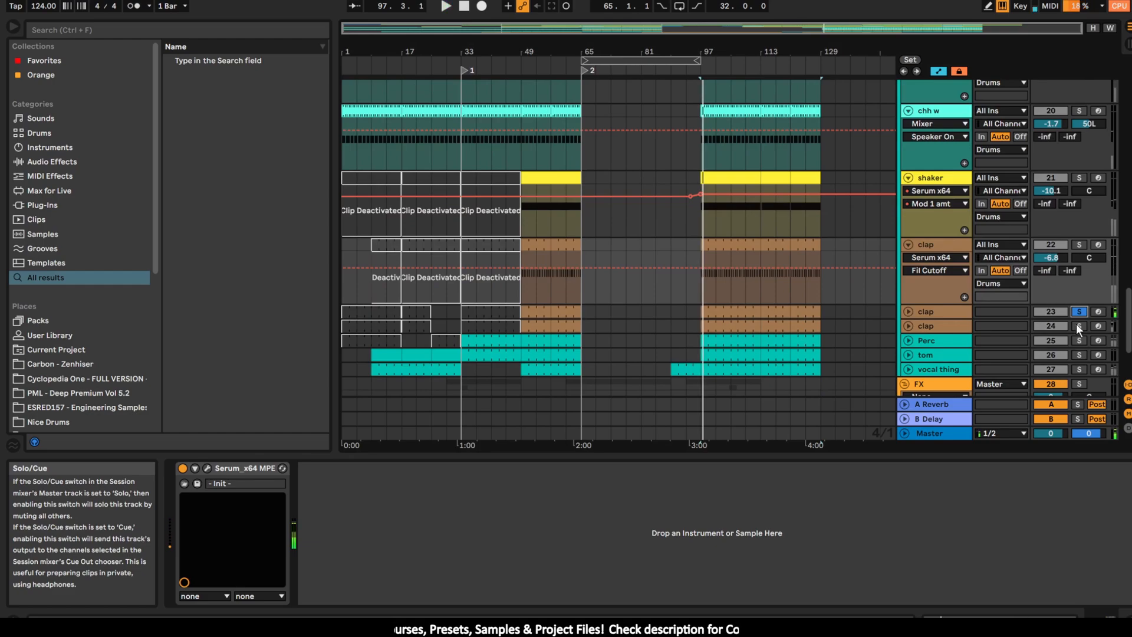
{"action": "left_click", "coordinate": [1079, 312]}
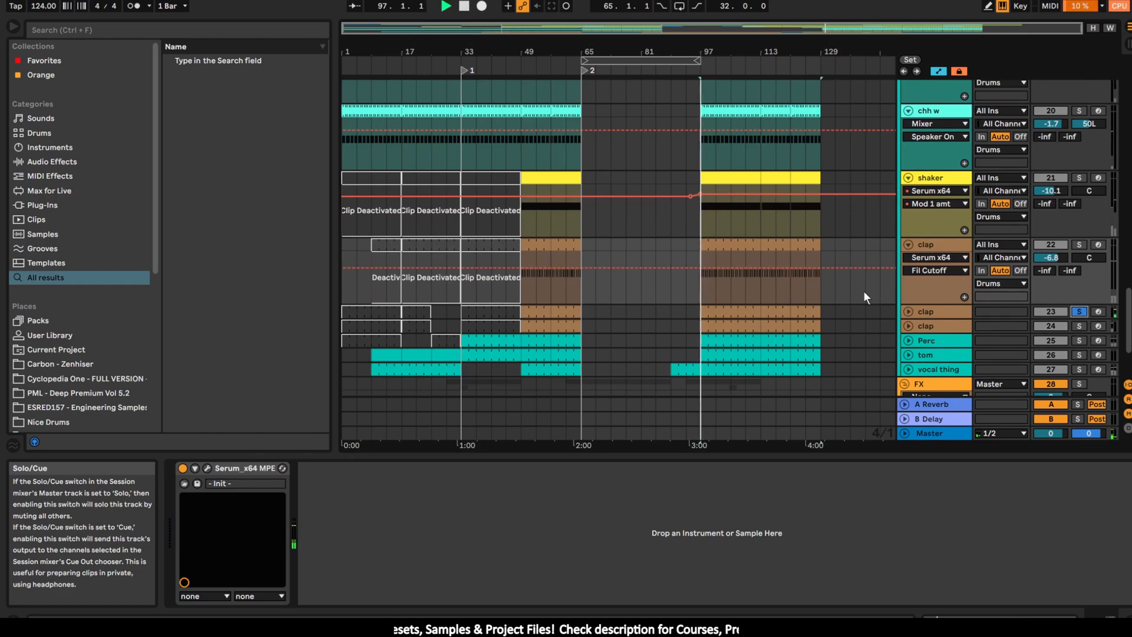
- Open the second clap's Serum, audition its noise oscillator and filter, and view its effects chain
{"action": "left_click", "coordinate": [207, 468]}
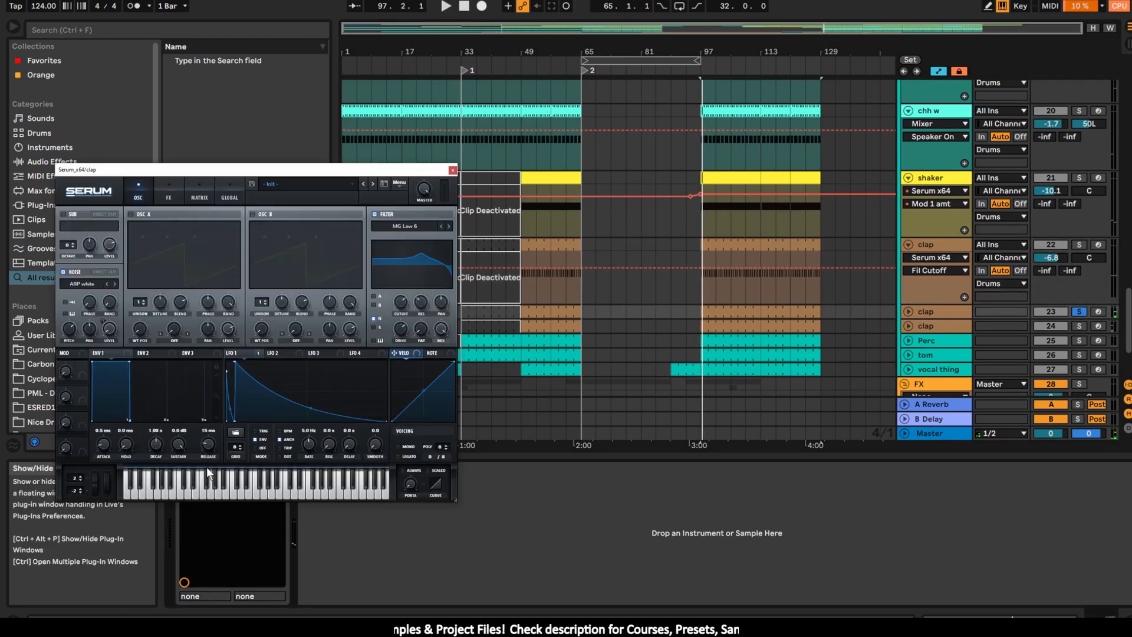
{"action": "key", "text": "space"}
{"action": "key", "text": "space"}
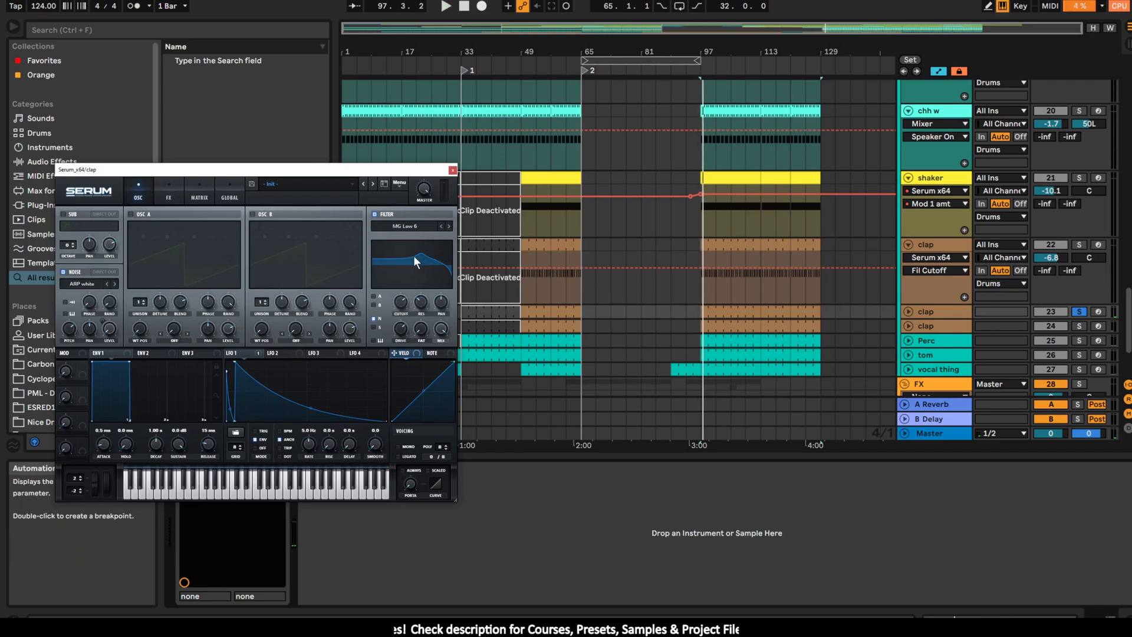
{"action": "left_click", "coordinate": [171, 195]}
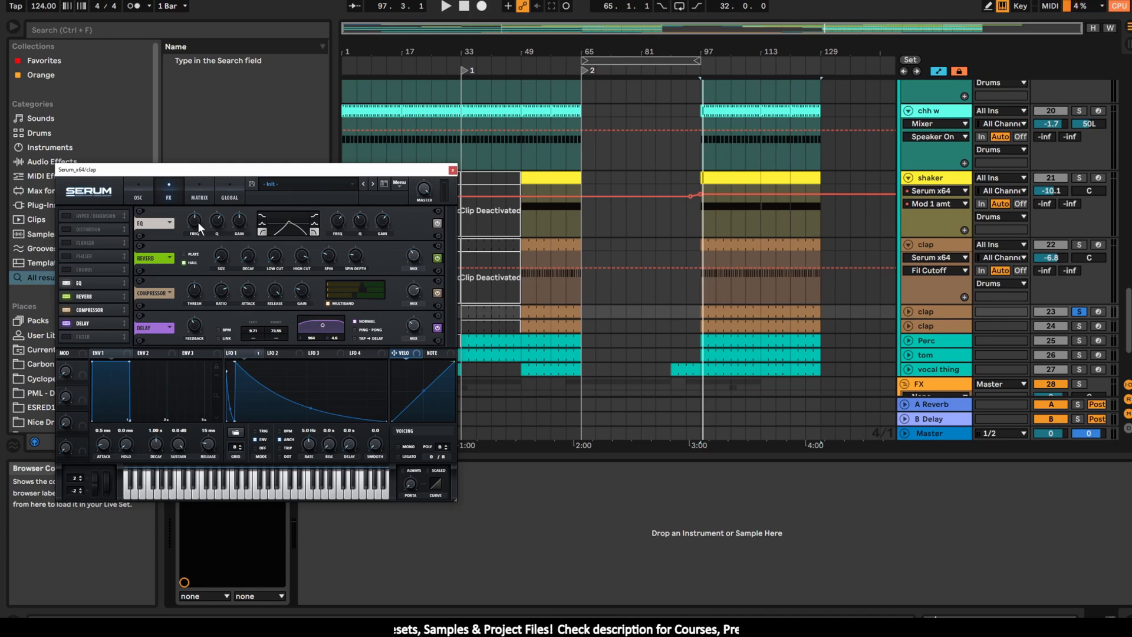
{"action": "mouse_move", "coordinate": [197, 227]}
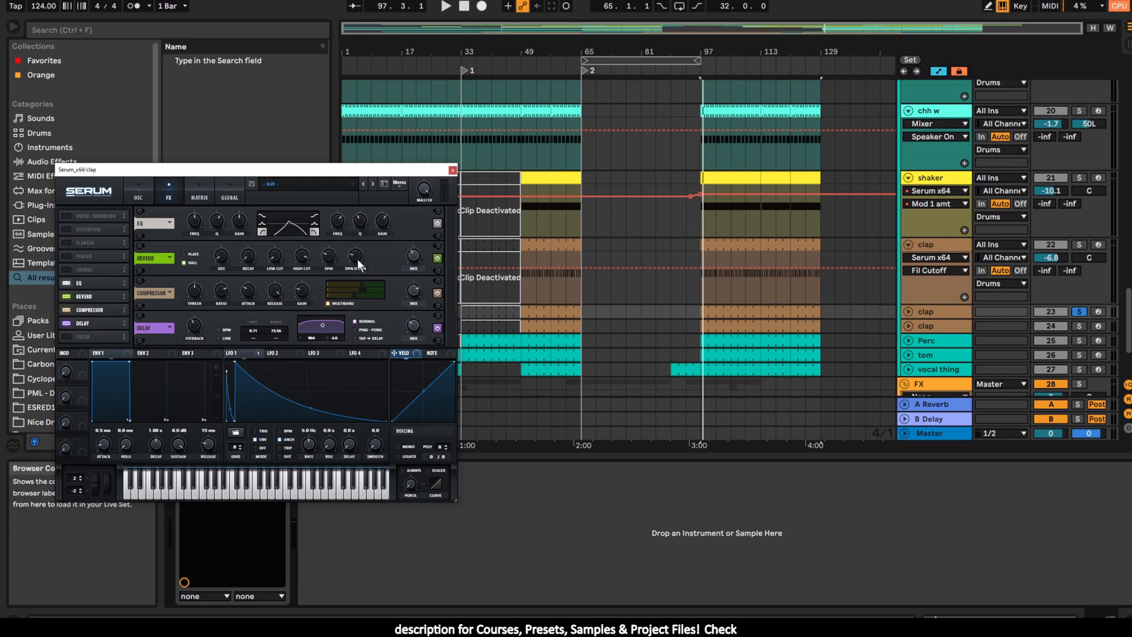
- Play the second clap repeatedly from bar 97 while examining its Serum reverb, compressor and delay settings
{"action": "key", "text": "space"}
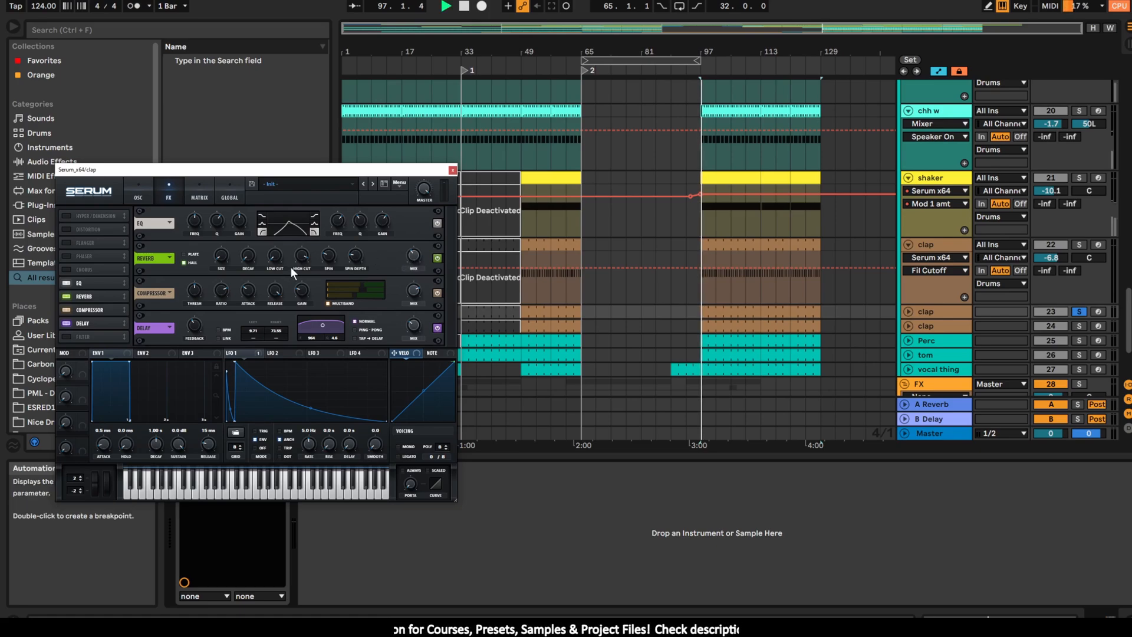
{"action": "key", "text": "space"}
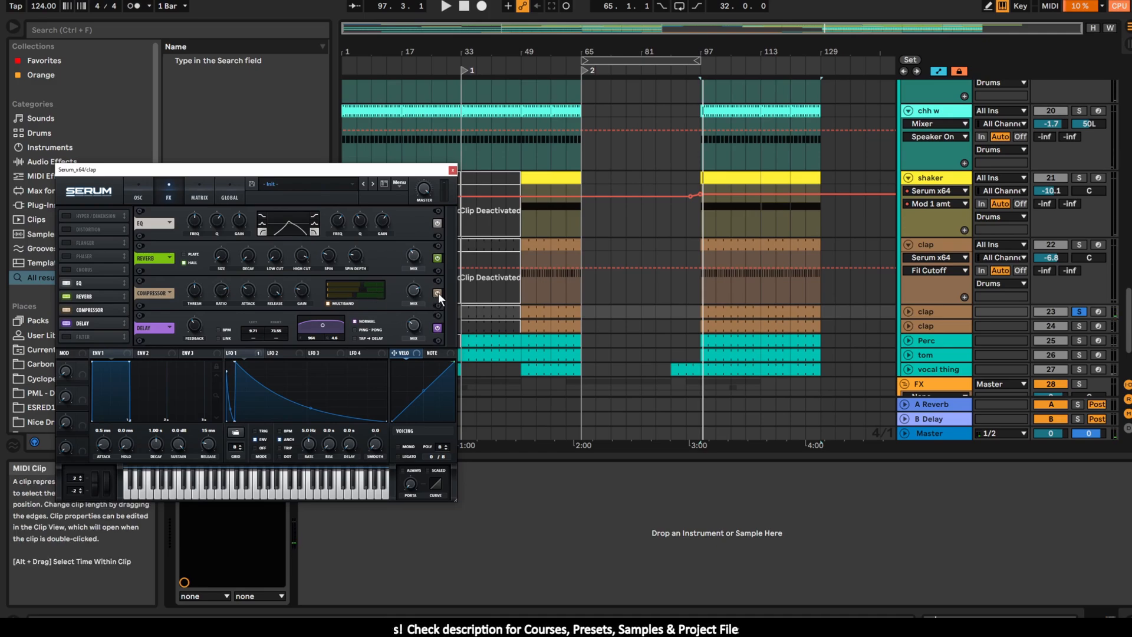
{"action": "key", "text": "space"}
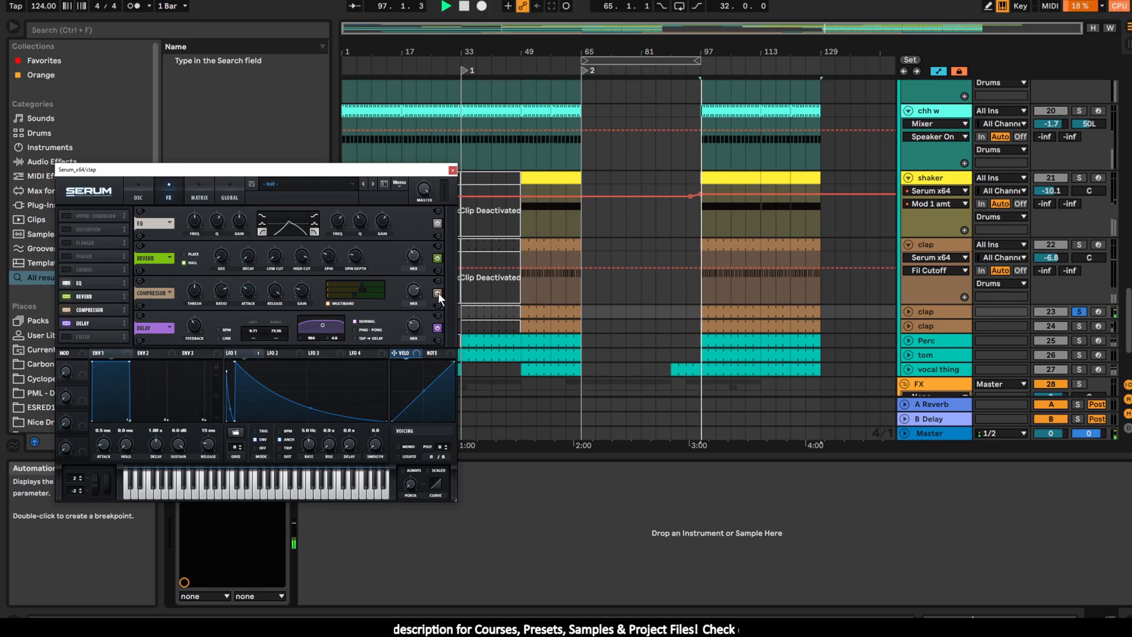
{"action": "key", "text": "space"}
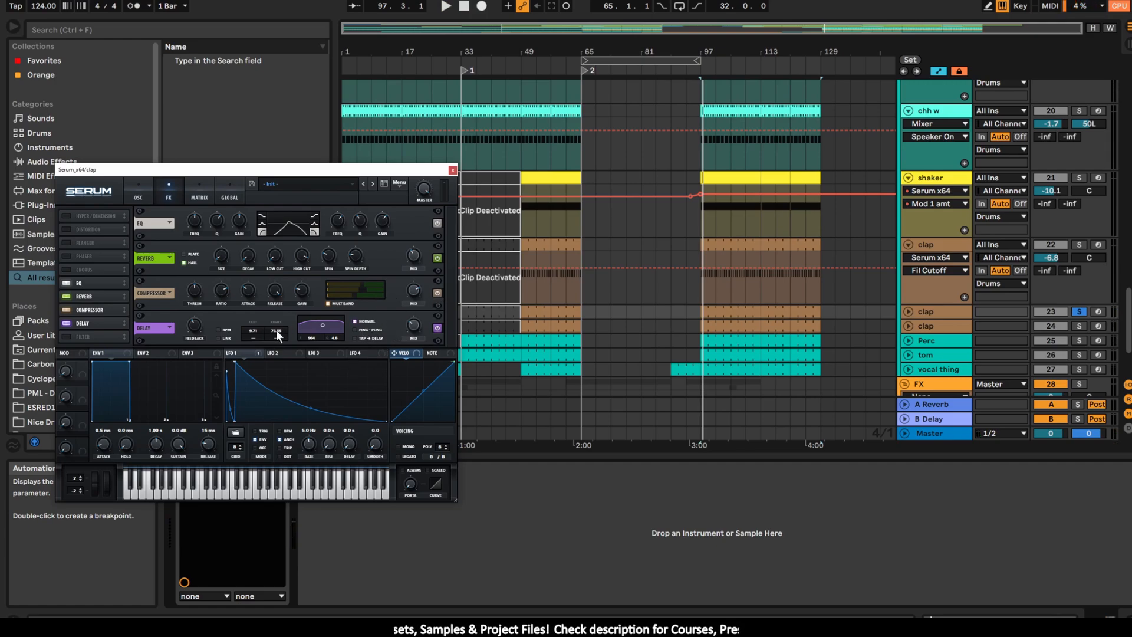
{"action": "key", "text": "space"}
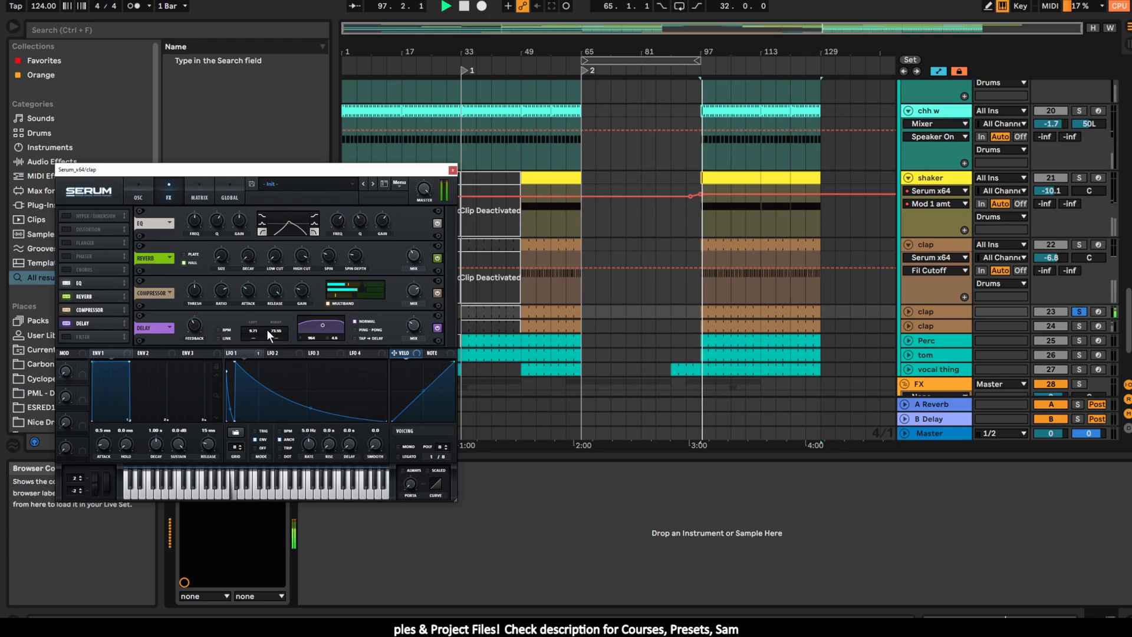
{"action": "key", "text": "space"}
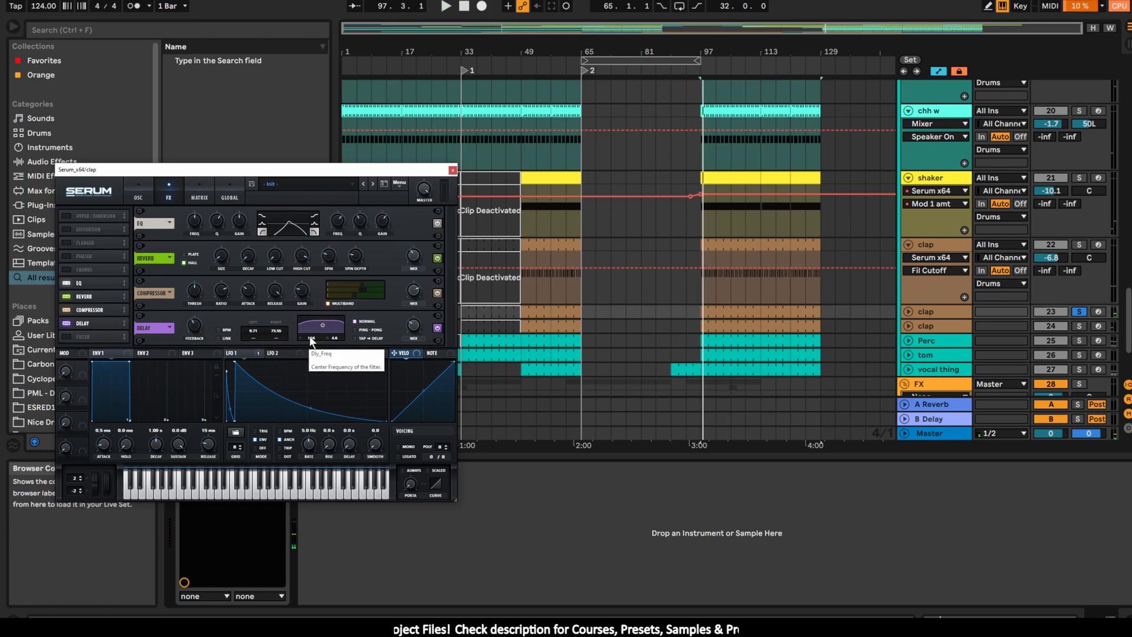
- Close the second clap's Serum, solo and unfold the third clap track, and open its Serum
{"action": "left_click", "coordinate": [453, 170]}
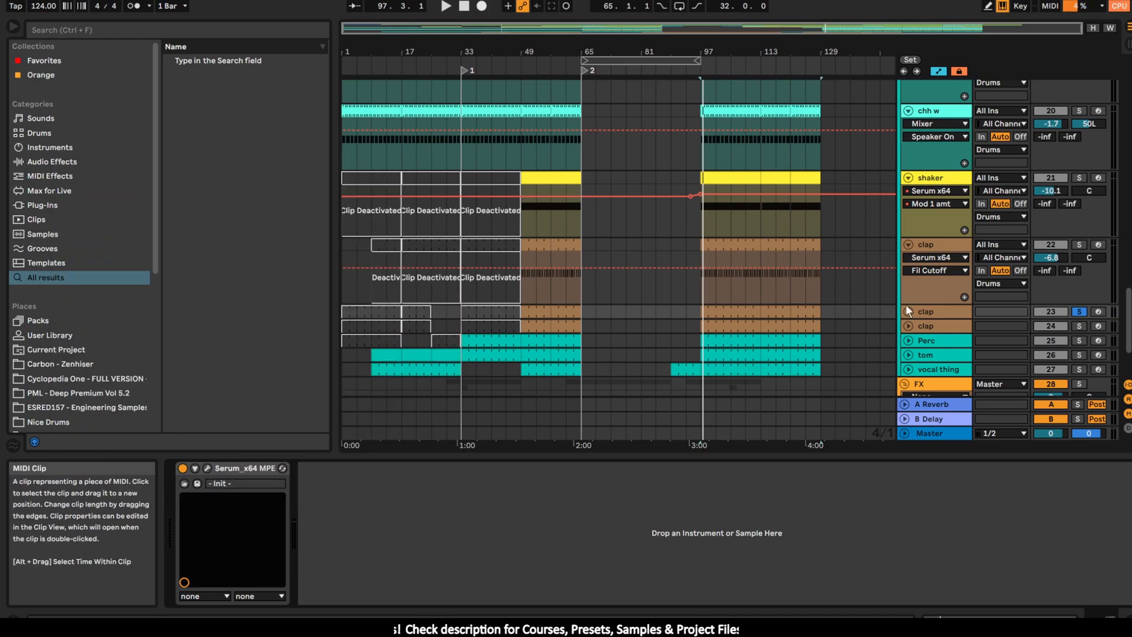
{"action": "left_click", "coordinate": [1079, 326]}
{"action": "left_click", "coordinate": [932, 326]}
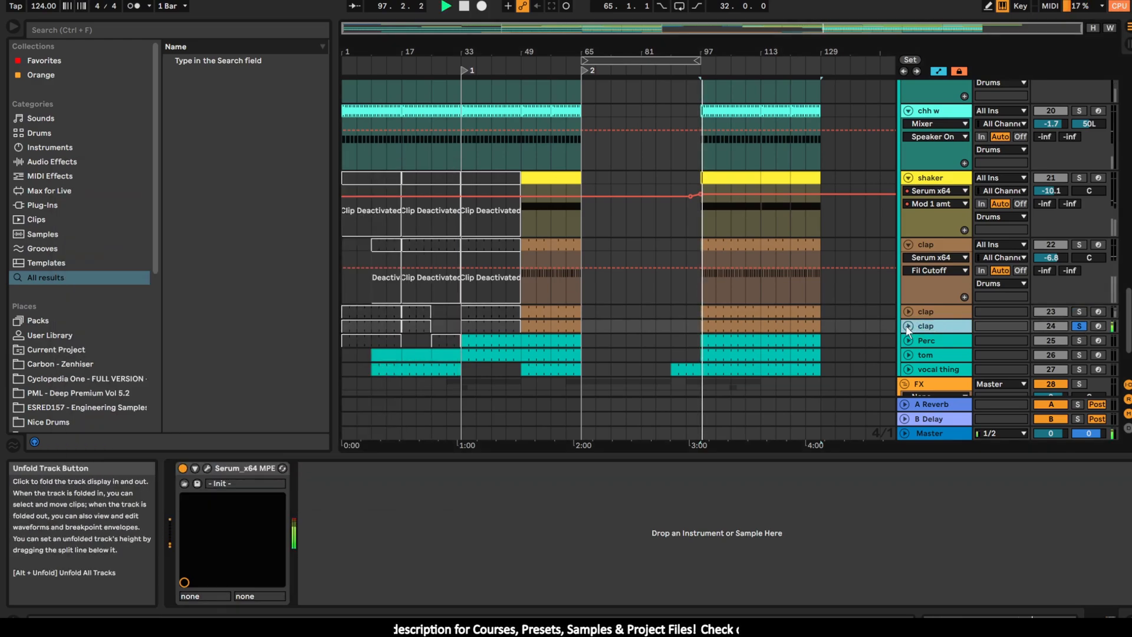
{"action": "left_click", "coordinate": [908, 326]}
{"action": "left_click", "coordinate": [207, 468]}
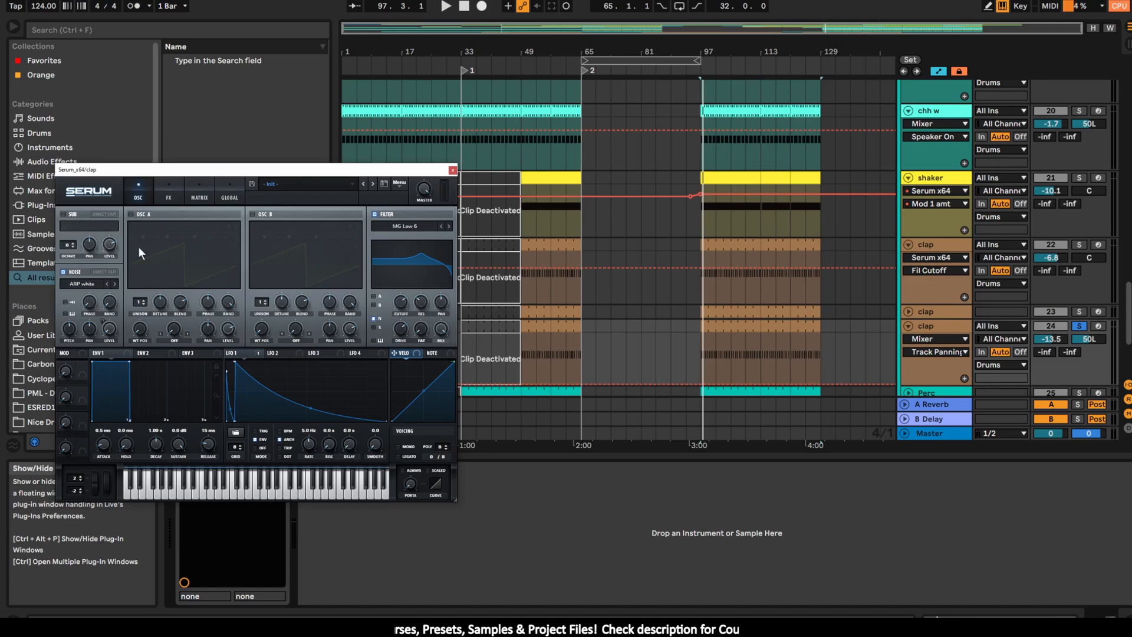
- View the third clap's effects chain, compare its Serum side by side with the second clap's, and close both plug-in windows
{"action": "left_click", "coordinate": [167, 190]}
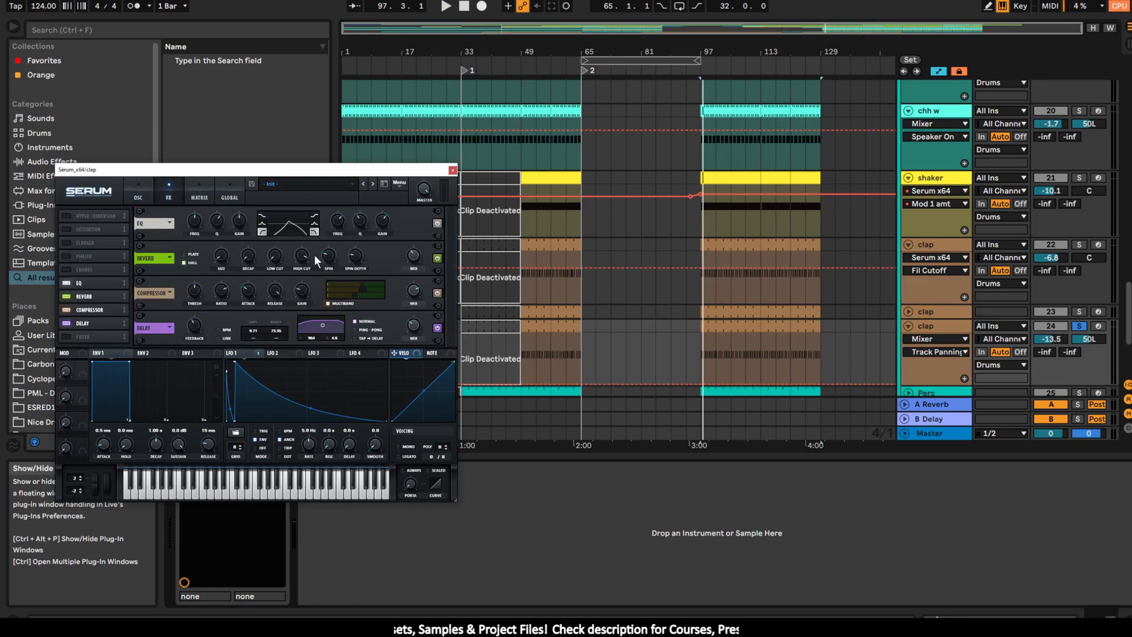
{"action": "left_click", "coordinate": [146, 190]}
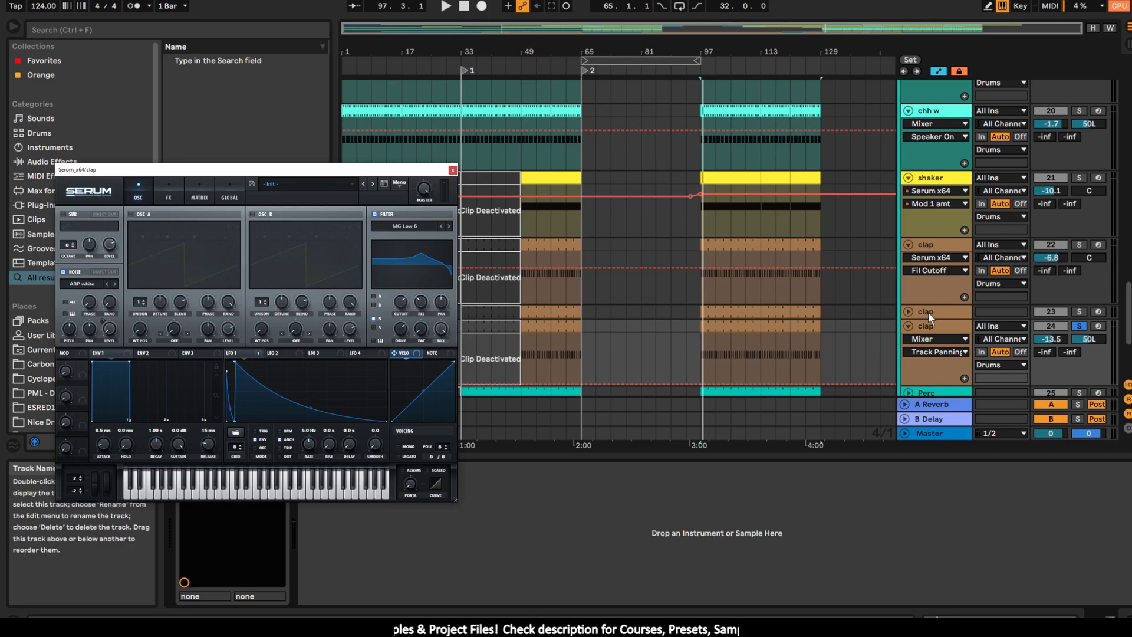
{"action": "left_click_drag", "start_coordinate": [324, 171], "coordinate": [326, 78]}
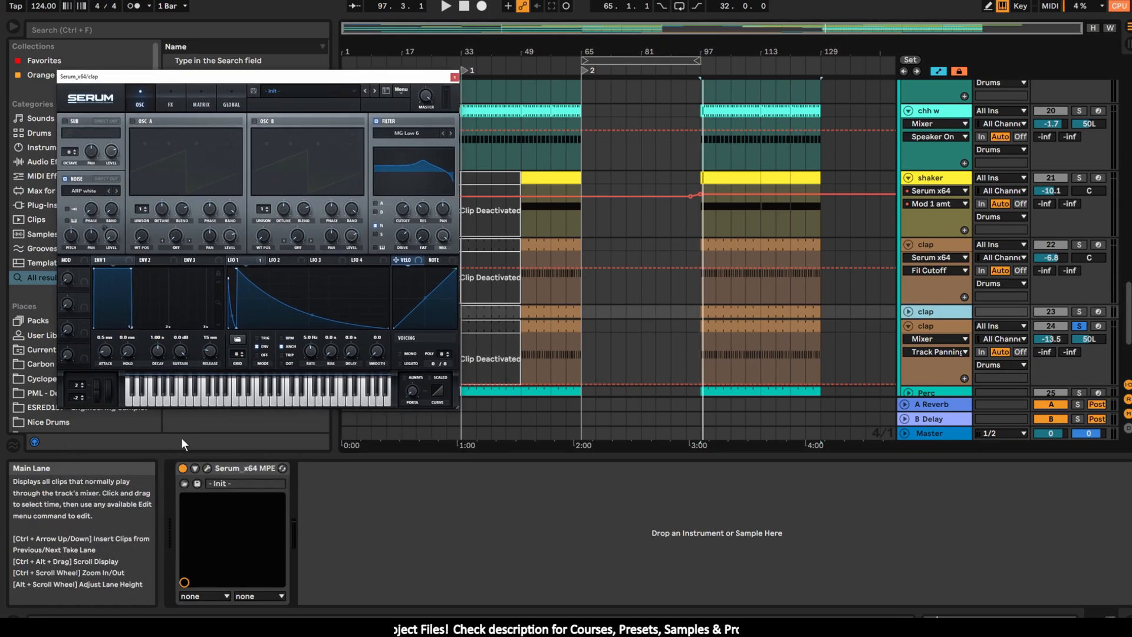
{"action": "left_click", "coordinate": [207, 470]}
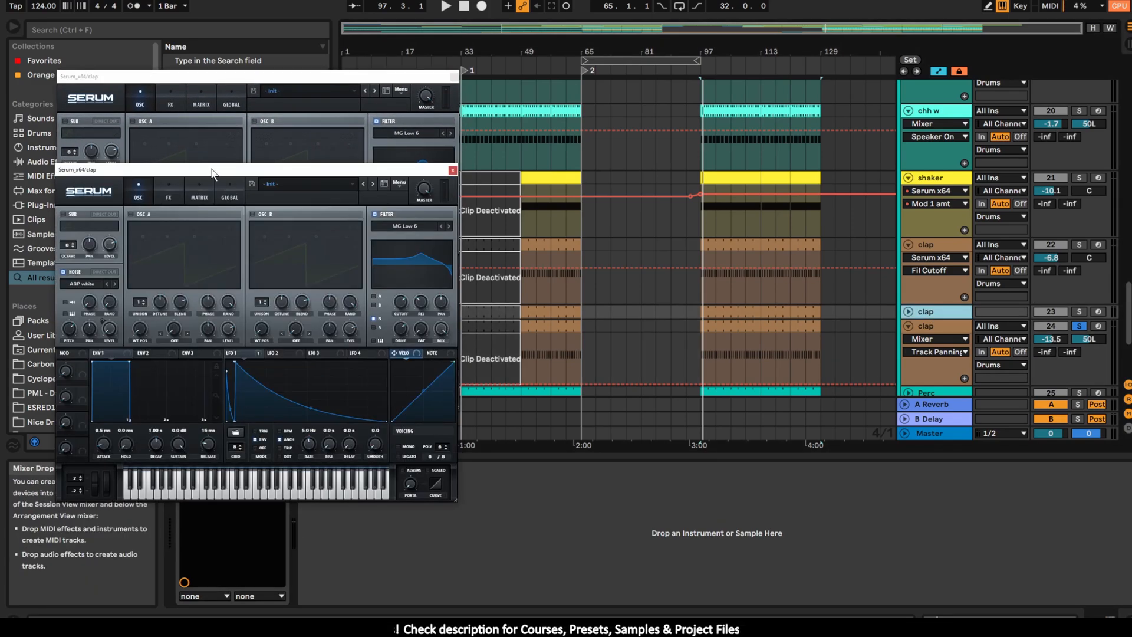
{"action": "left_click_drag", "start_coordinate": [211, 171], "coordinate": [508, 196]}
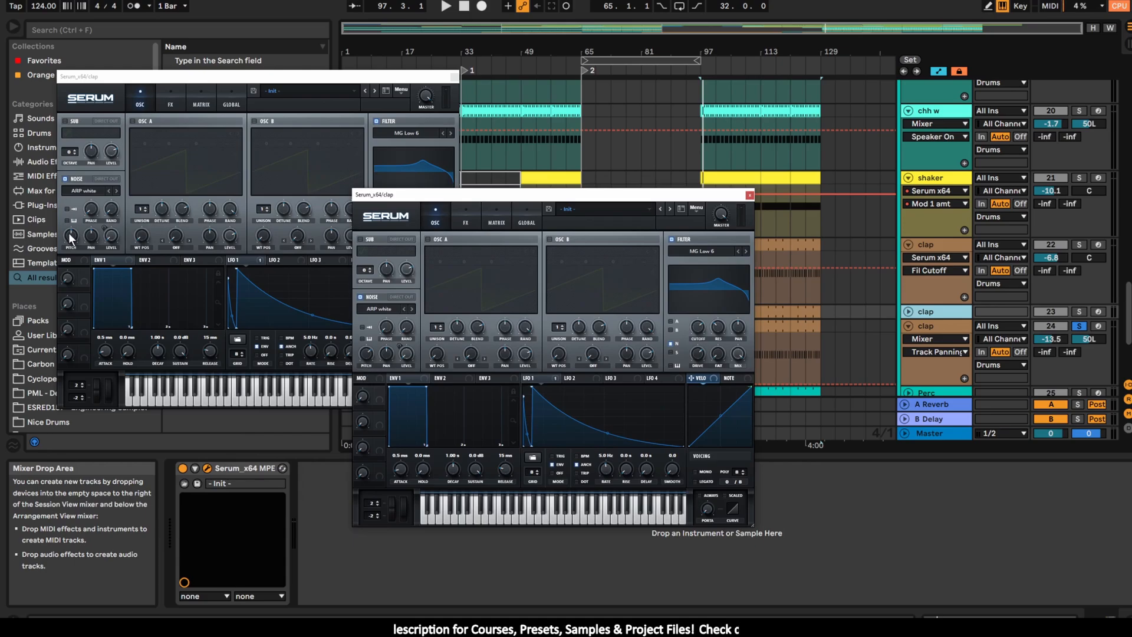
{"action": "left_click", "coordinate": [750, 194]}
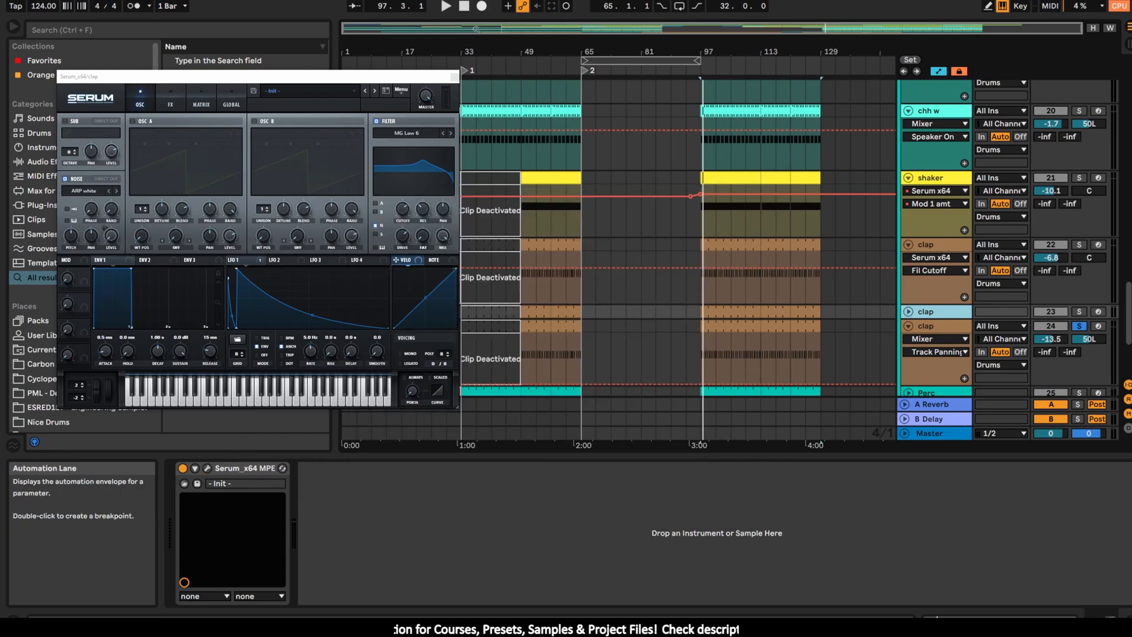
{"action": "left_click", "coordinate": [454, 77]}
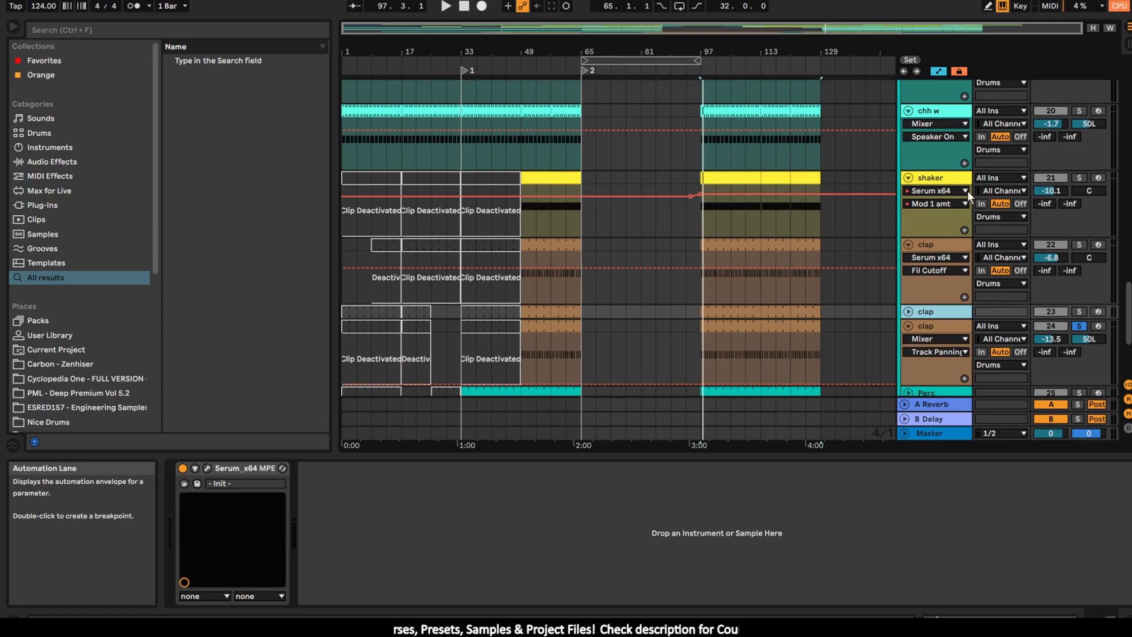
- Fold all the tracks, open the Perc track's Serum, and reposition and enlarge its window over the arrangement
{"action": "left_click", "coordinate": [908, 326], "text": "alt"}
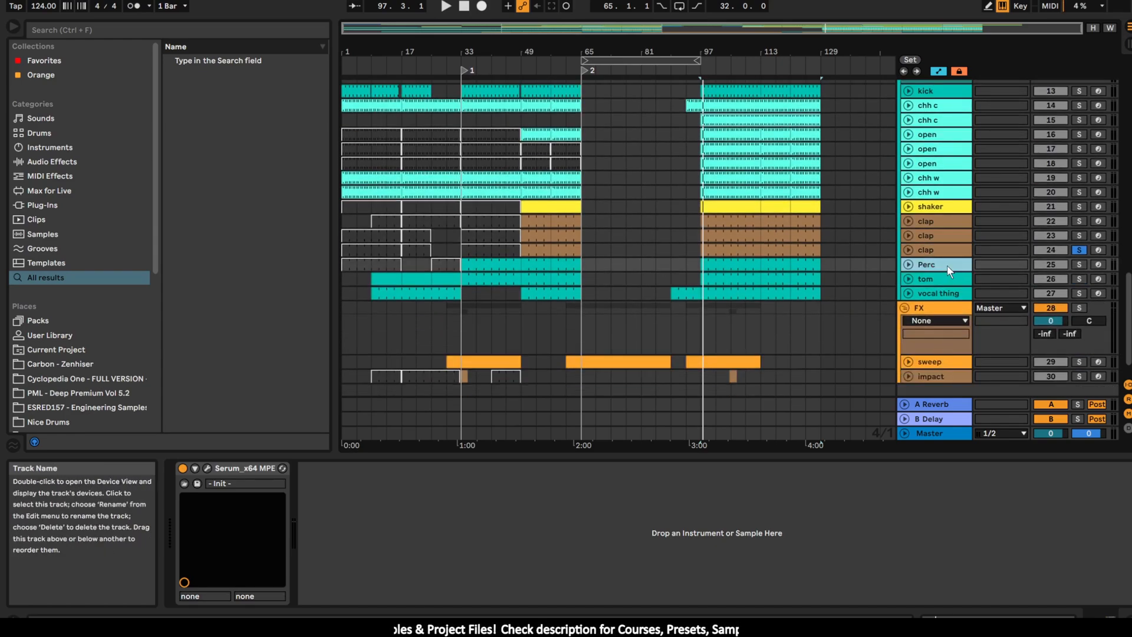
{"action": "left_click", "coordinate": [207, 469]}
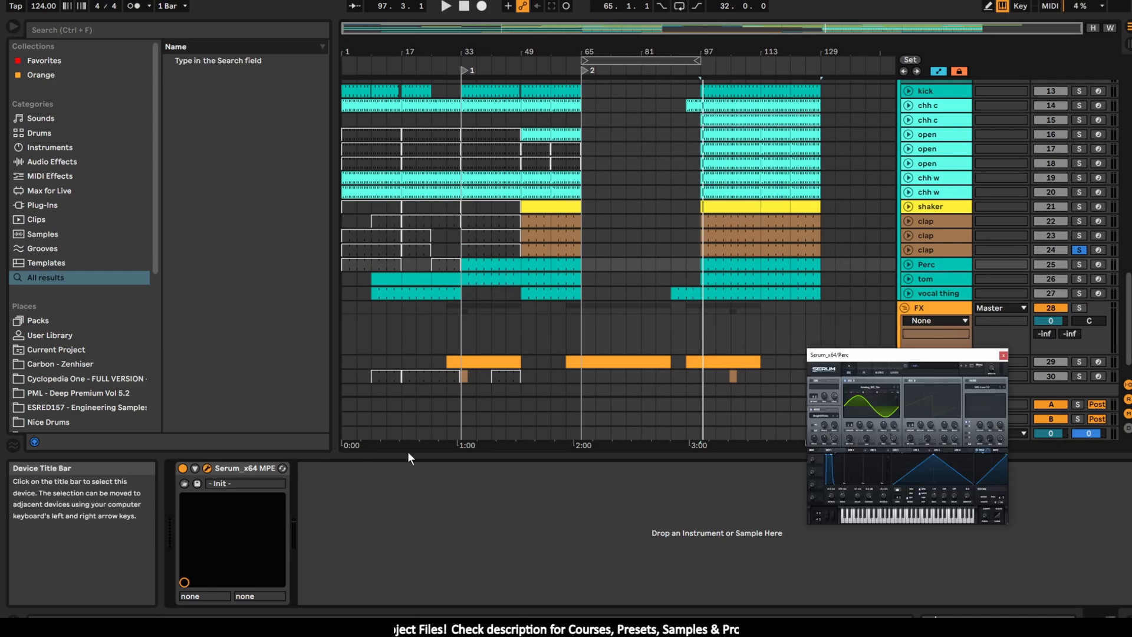
{"action": "left_click_drag", "start_coordinate": [920, 360], "coordinate": [451, 196]}
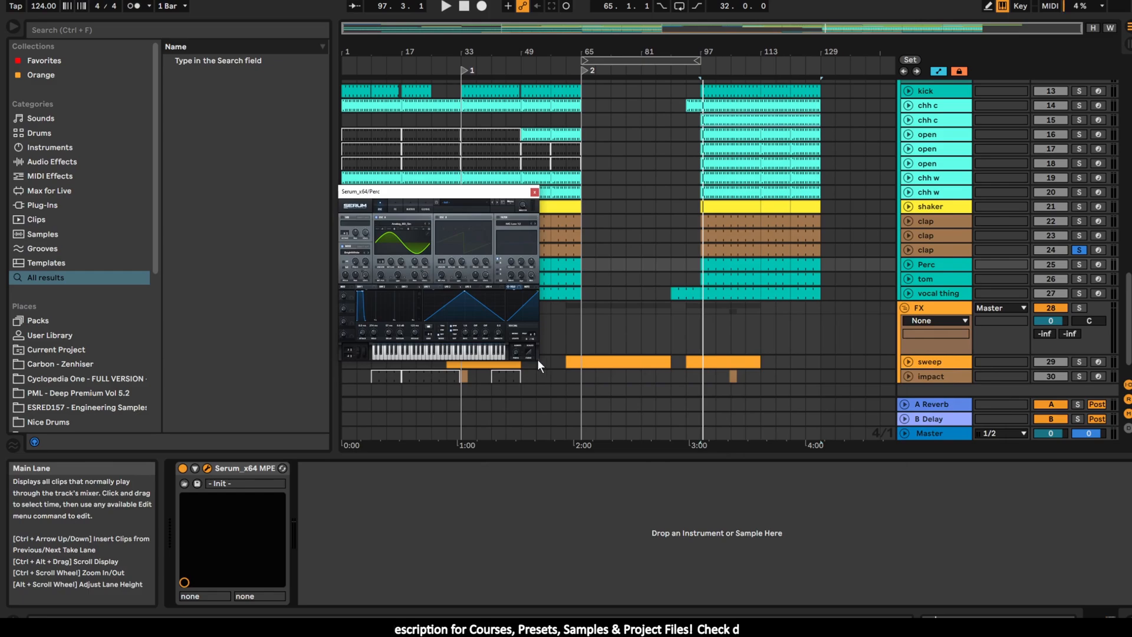
{"action": "left_click_drag", "start_coordinate": [537, 359], "coordinate": [742, 486]}
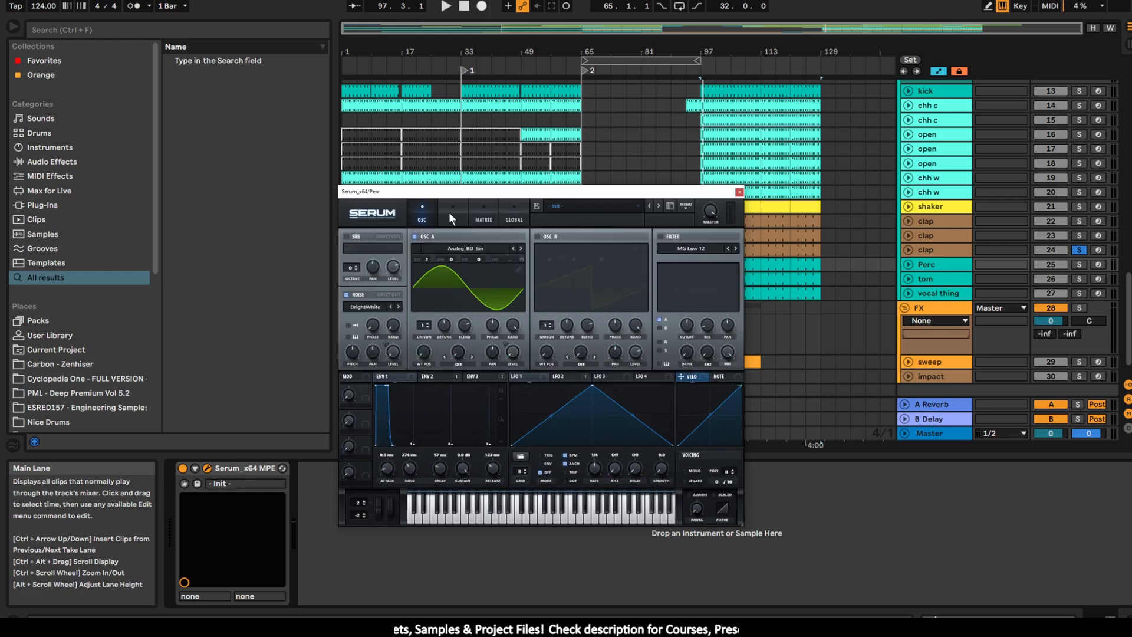
- Solo and audition the Perc track while viewing Serum's LFO 2 and switching oscillator A off and back on
{"action": "left_click", "coordinate": [1079, 264]}
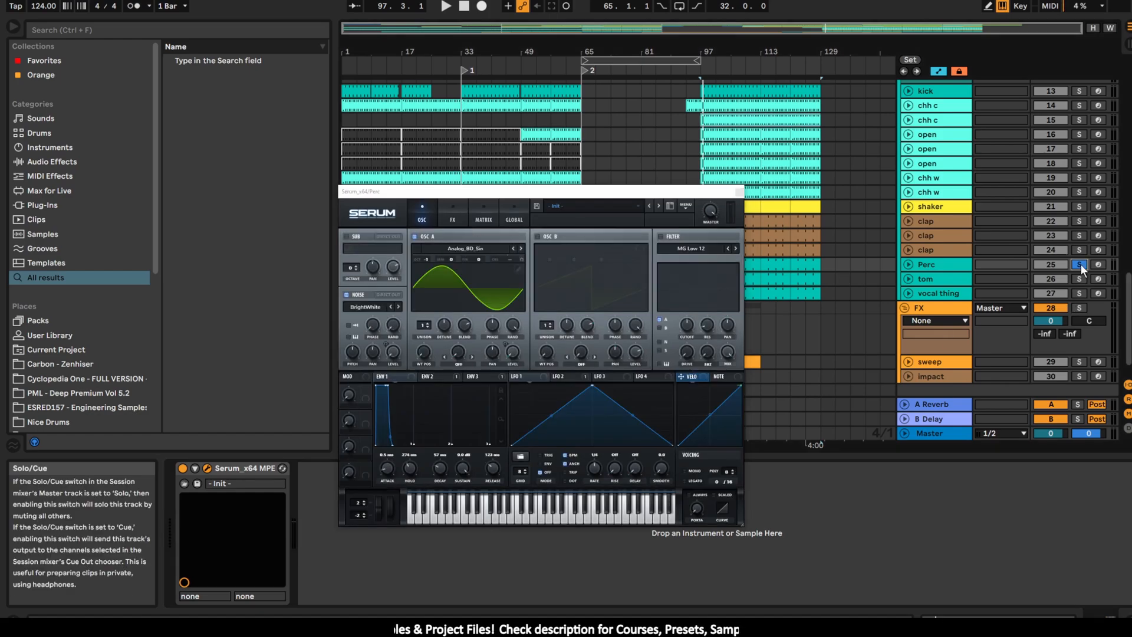
{"action": "key", "text": "space"}
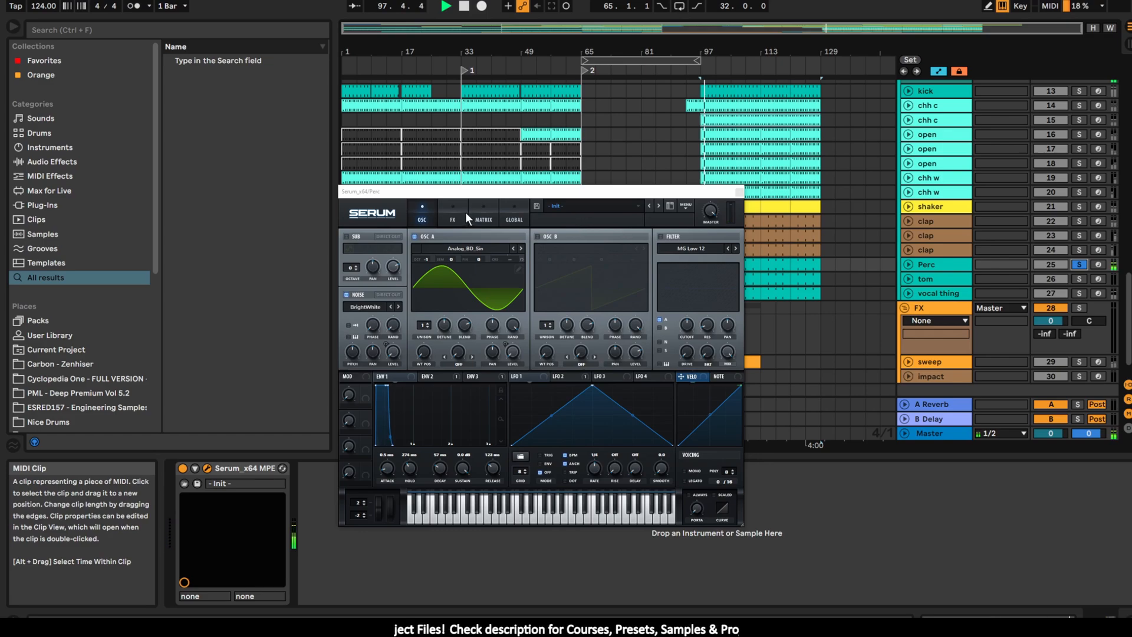
{"action": "key", "text": "space"}
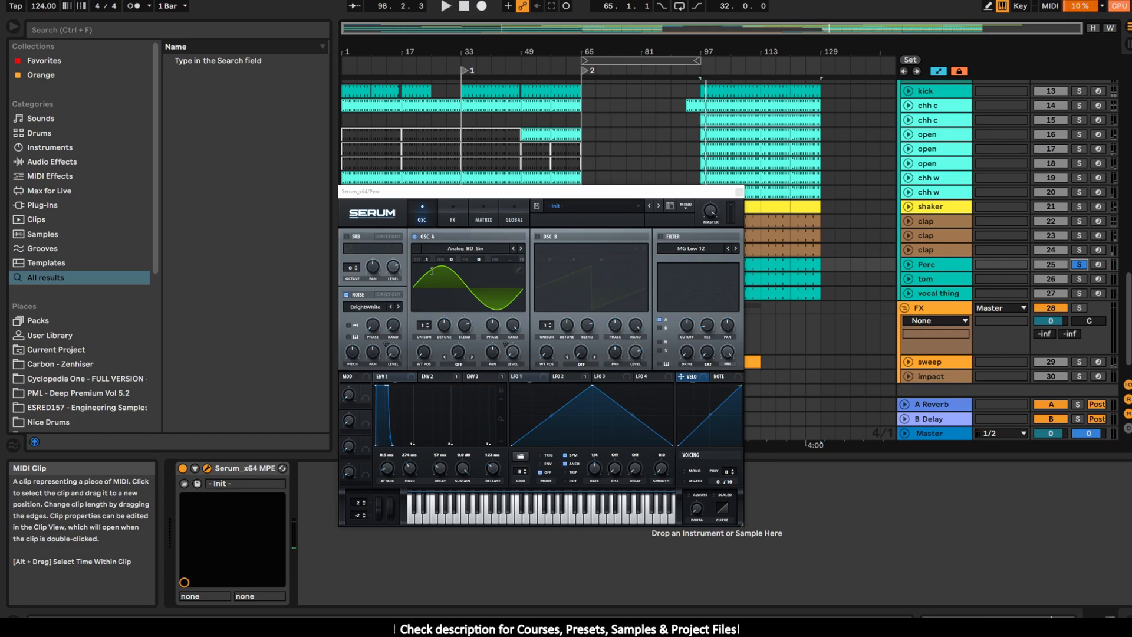
{"action": "left_click", "coordinate": [565, 377]}
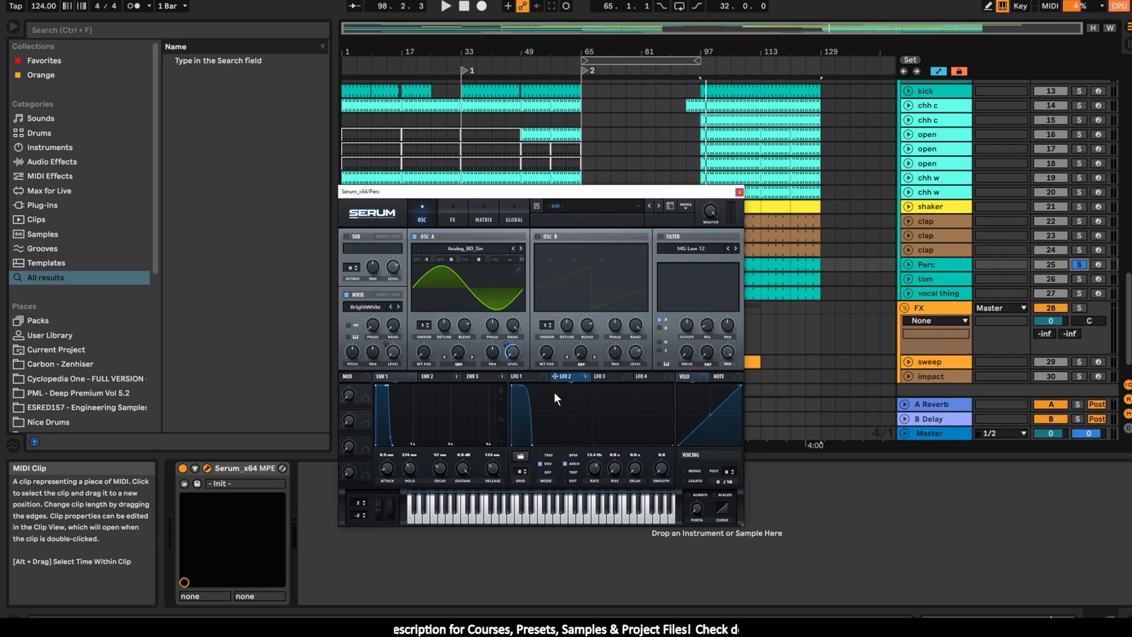
{"action": "key", "text": "space"}
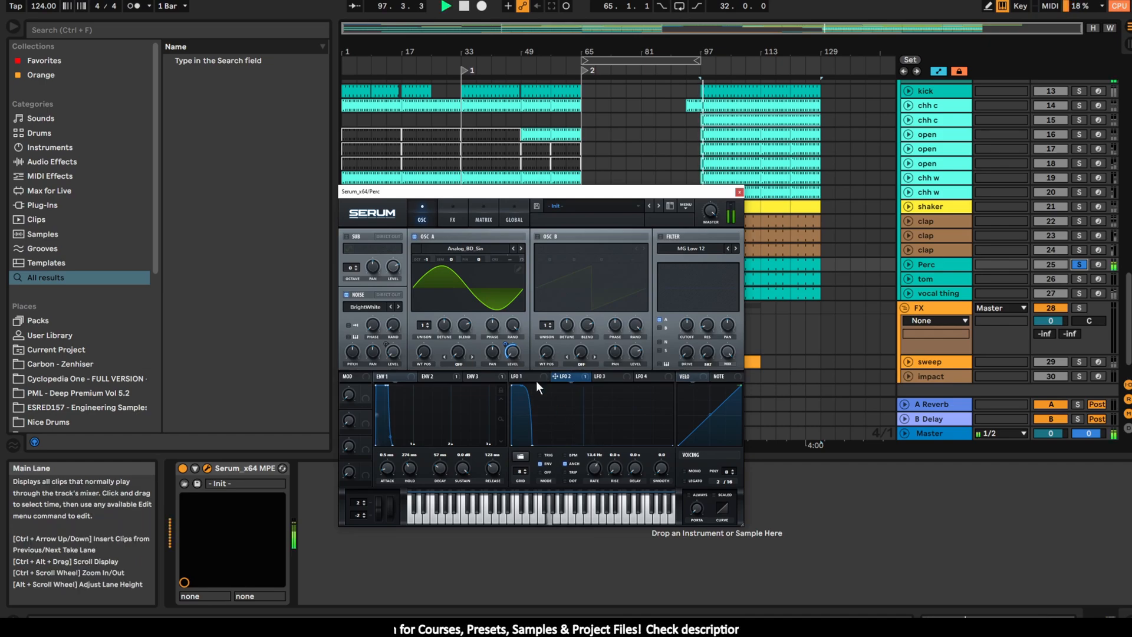
{"action": "left_click", "coordinate": [414, 237]}
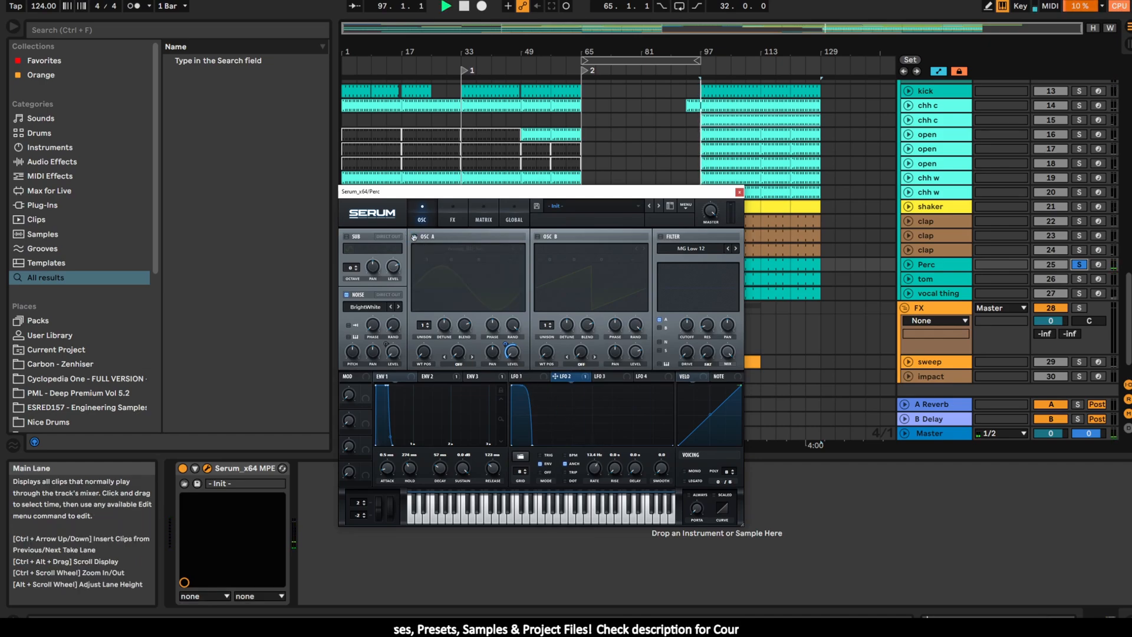
{"action": "left_click", "coordinate": [414, 237]}
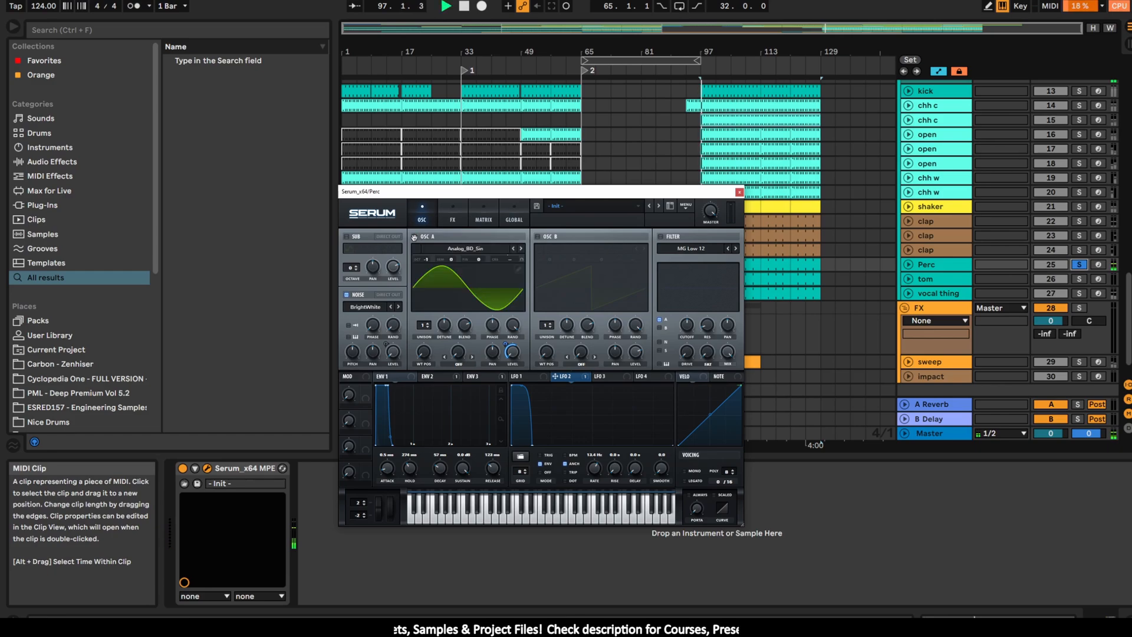
- Examine the Perc's whole Serum effects chain, from Hyper/Dimension to Filter, and close the plug-in window
{"action": "left_click", "coordinate": [459, 215]}
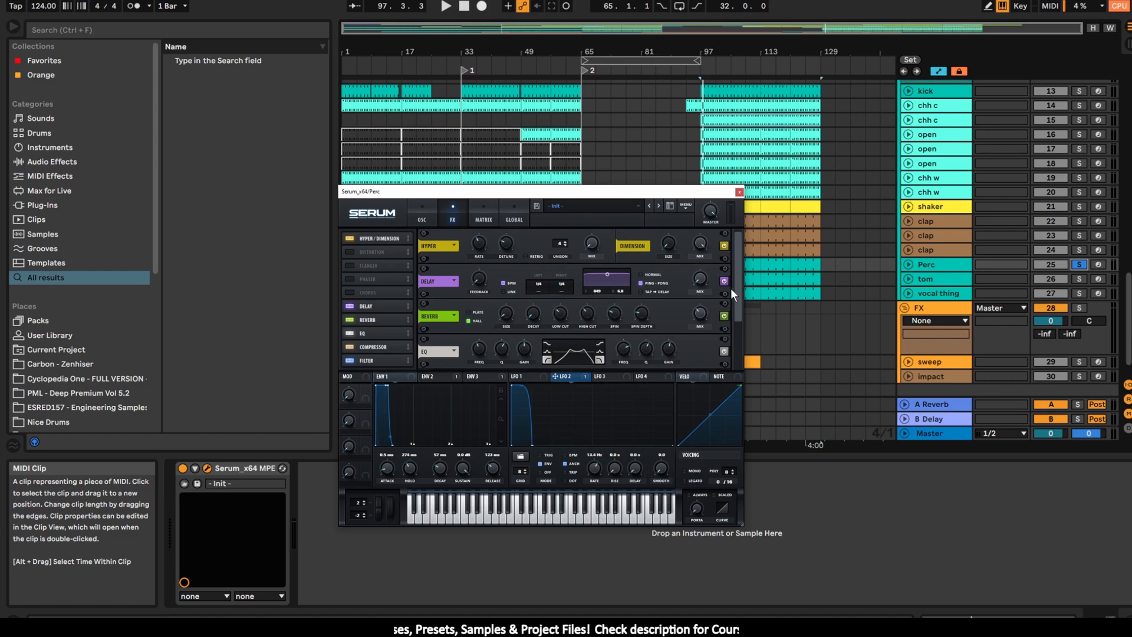
{"action": "scroll", "coordinate": [734, 295], "scroll_direction": "down", "scroll_amount": 4}
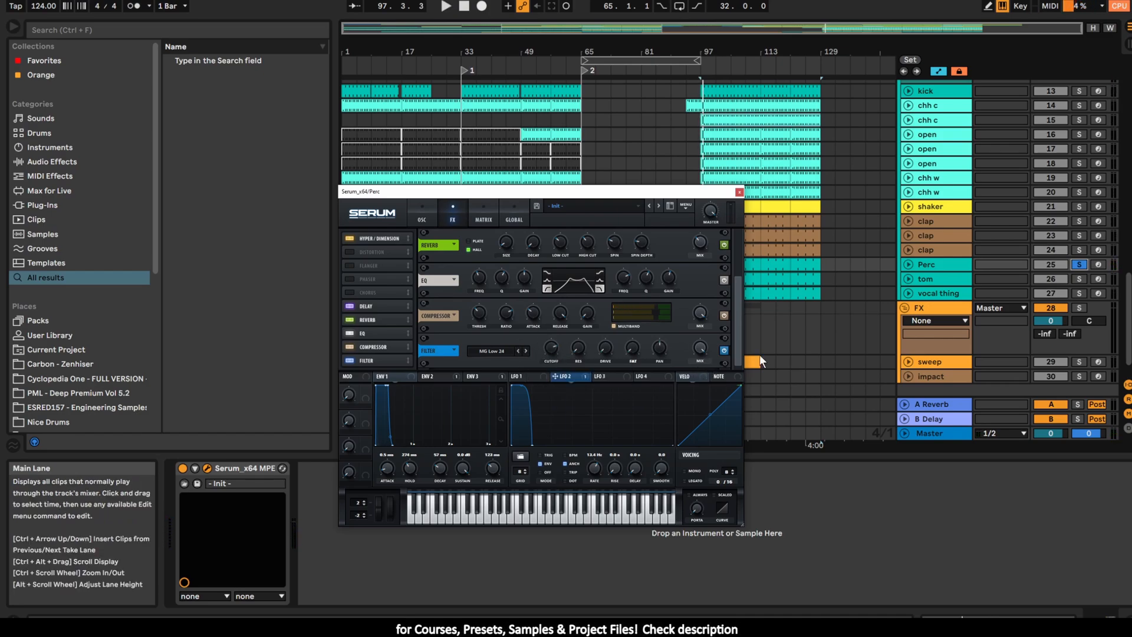
{"action": "left_click", "coordinate": [739, 192]}
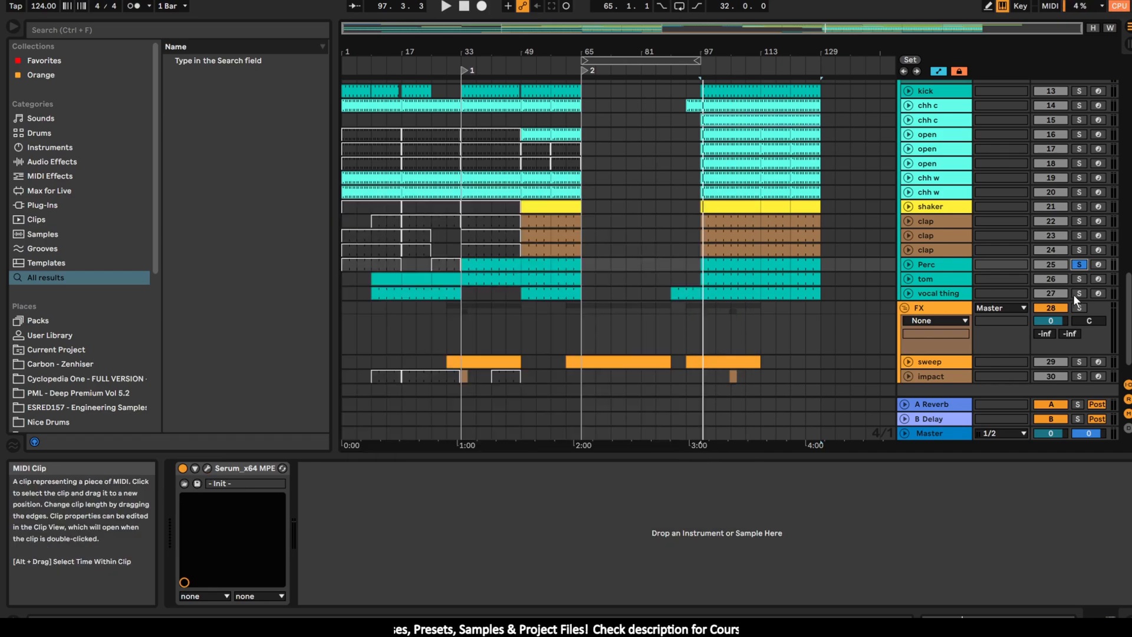
- Solo and unfold the tom track, and audition it from bar 97 and again from bar 25
{"action": "left_click", "coordinate": [1079, 278]}
{"action": "left_click", "coordinate": [907, 278]}
{"action": "key", "text": "space"}
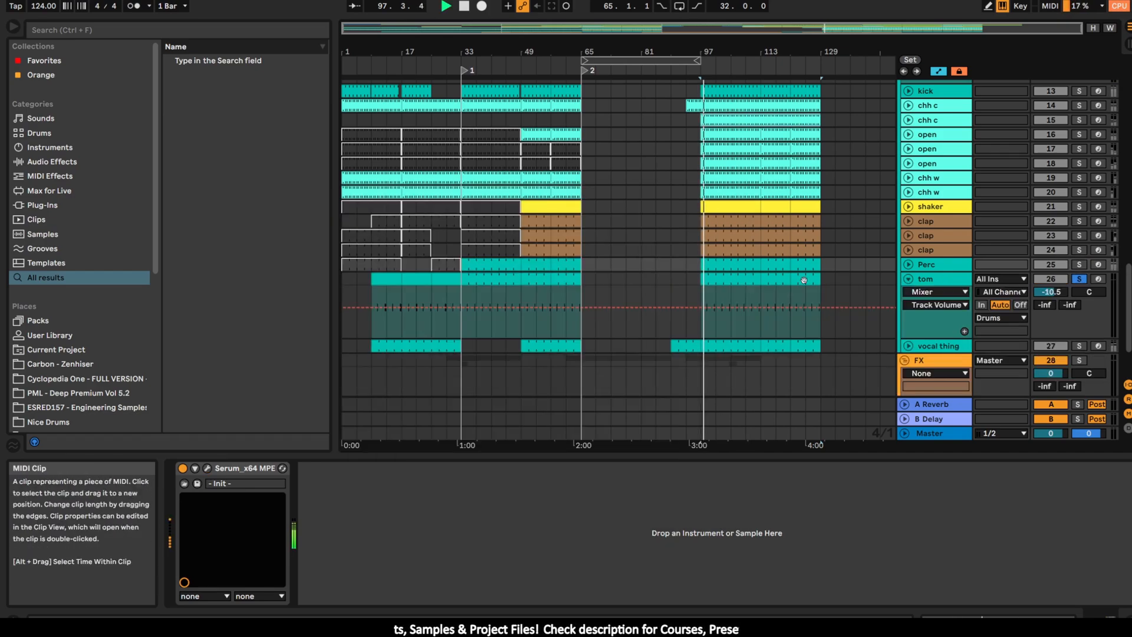
{"action": "left_click", "coordinate": [950, 282]}
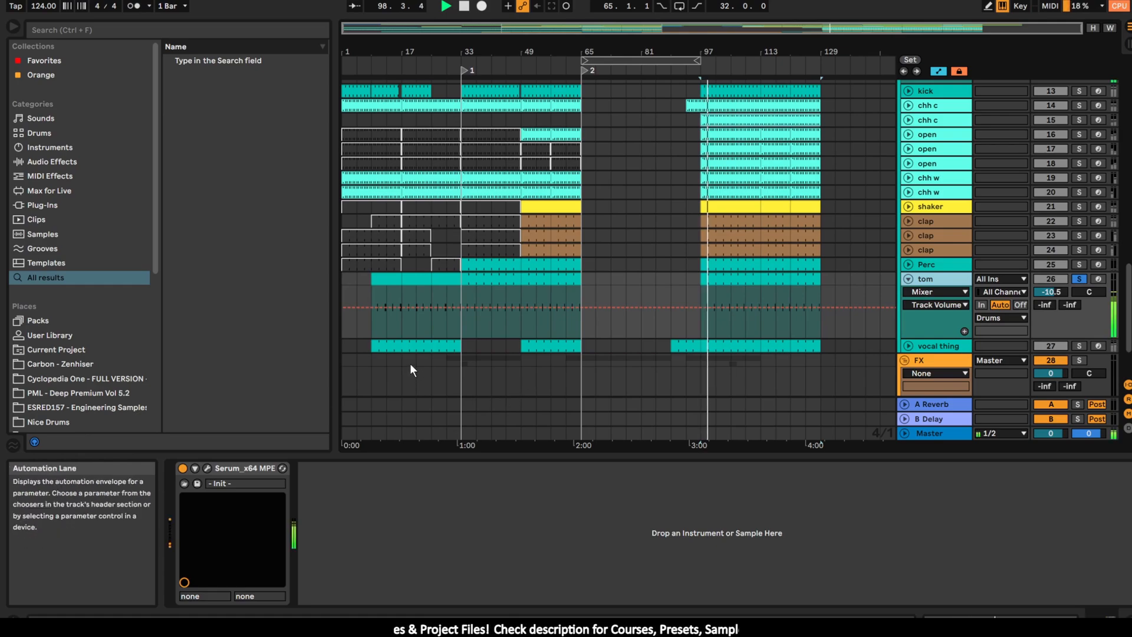
{"action": "key", "text": "space"}
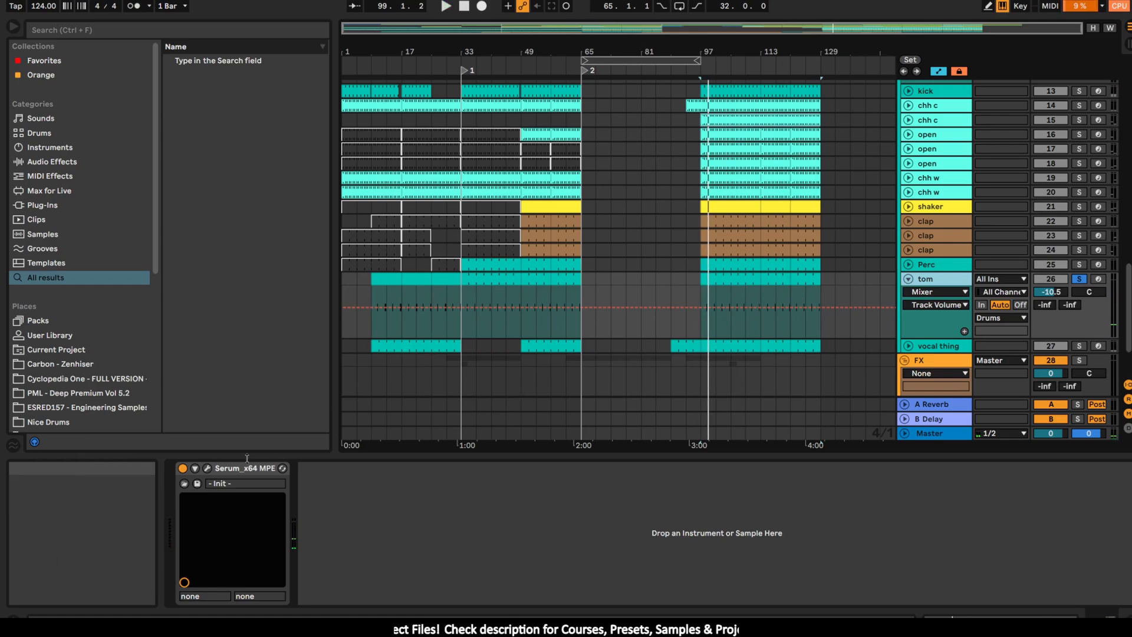
{"action": "left_click", "coordinate": [437, 315]}
{"action": "key", "text": "space"}
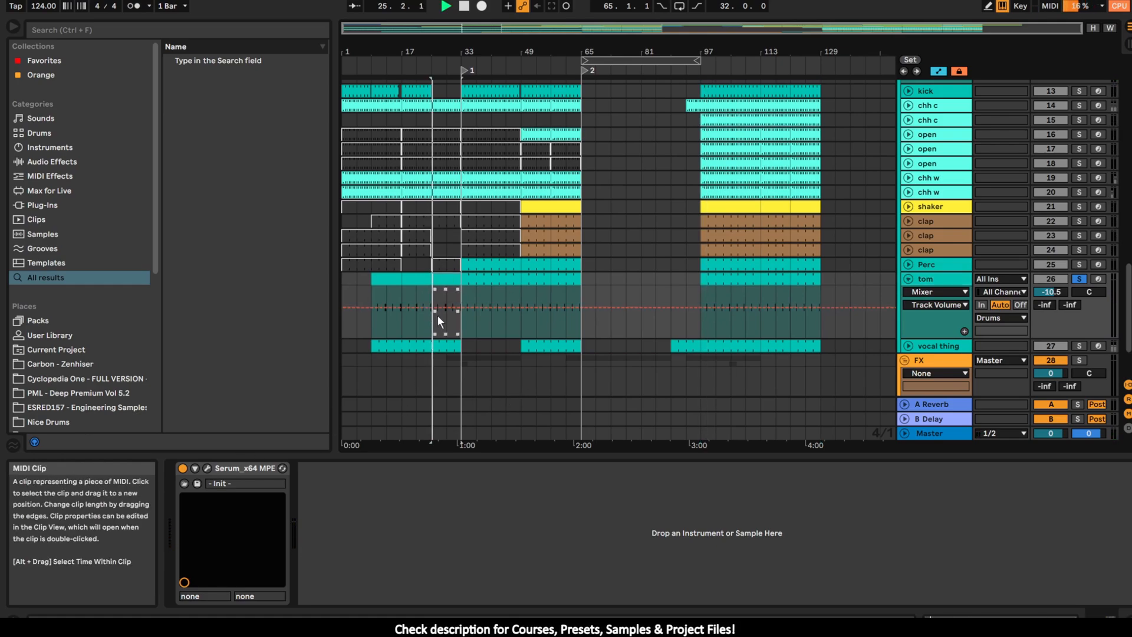
- Open the tom's Serum during playback, examine LFO 2 and LFO 1, and stop playback
{"action": "left_click", "coordinate": [207, 467]}
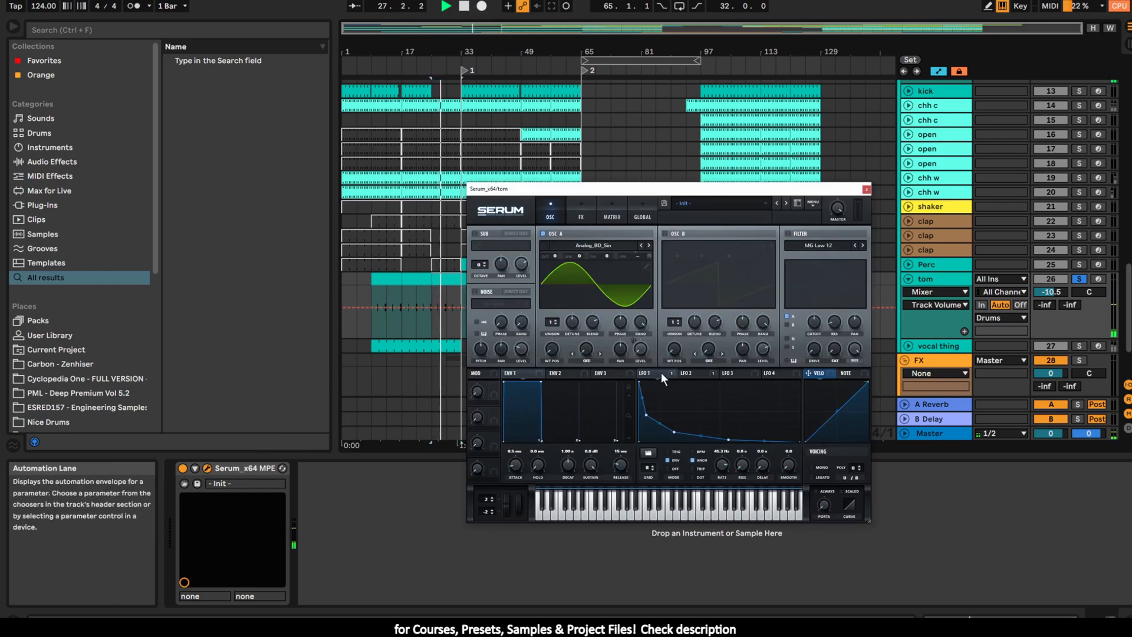
{"action": "left_click", "coordinate": [690, 373]}
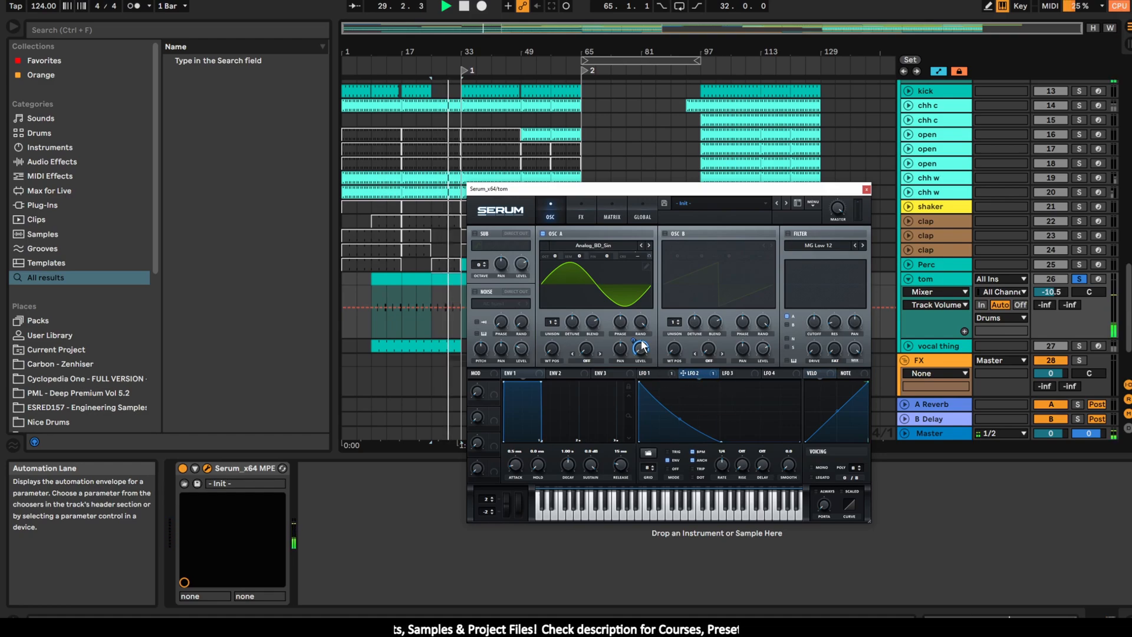
{"action": "left_click", "coordinate": [648, 373]}
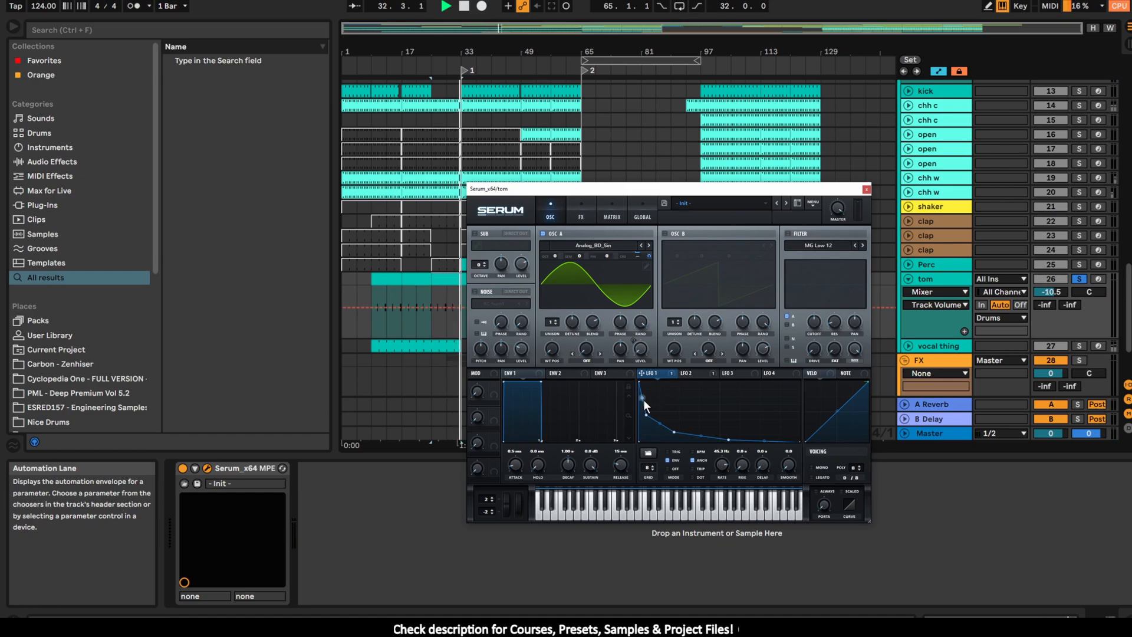
{"action": "key", "text": "space"}
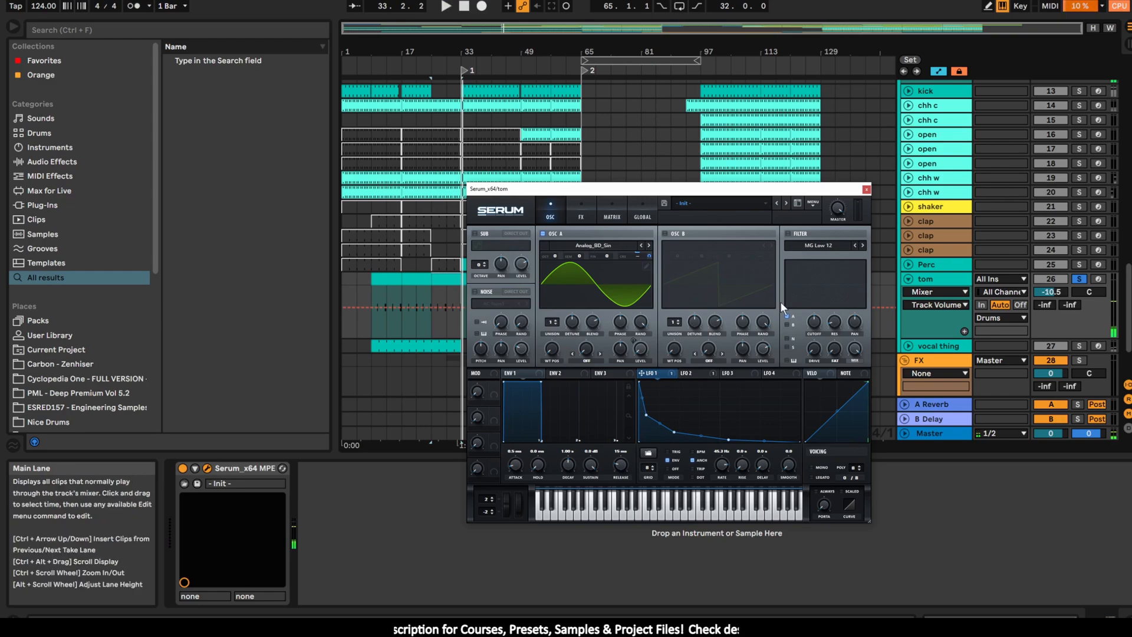
- Check the tom's Serum effects page, return to its oscillators, and close the plug-in window
{"action": "left_click", "coordinate": [580, 211]}
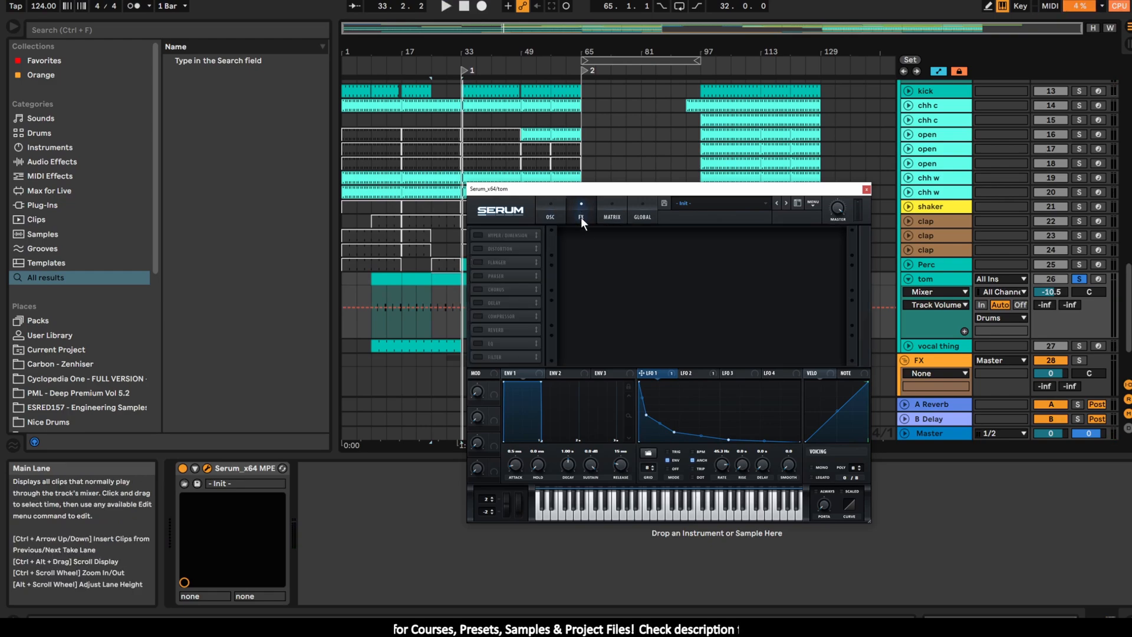
{"action": "left_click", "coordinate": [549, 216]}
{"action": "left_click", "coordinate": [867, 189]}
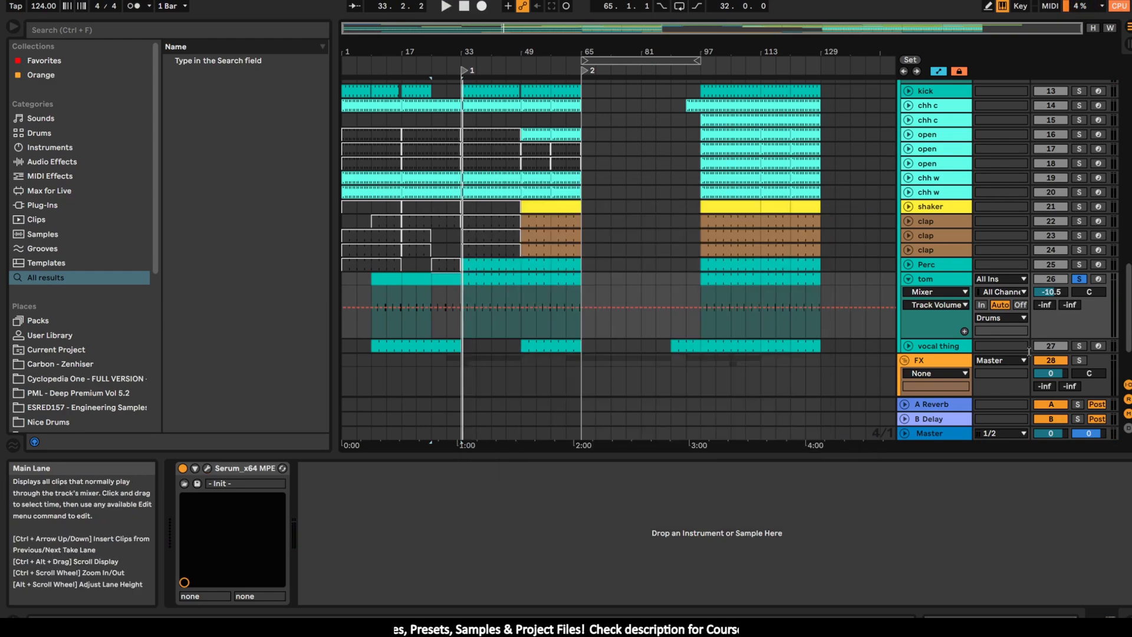
- Solo and unfold the vocal thing track, and play its clip from bar 97
{"action": "left_click", "coordinate": [1077, 345]}
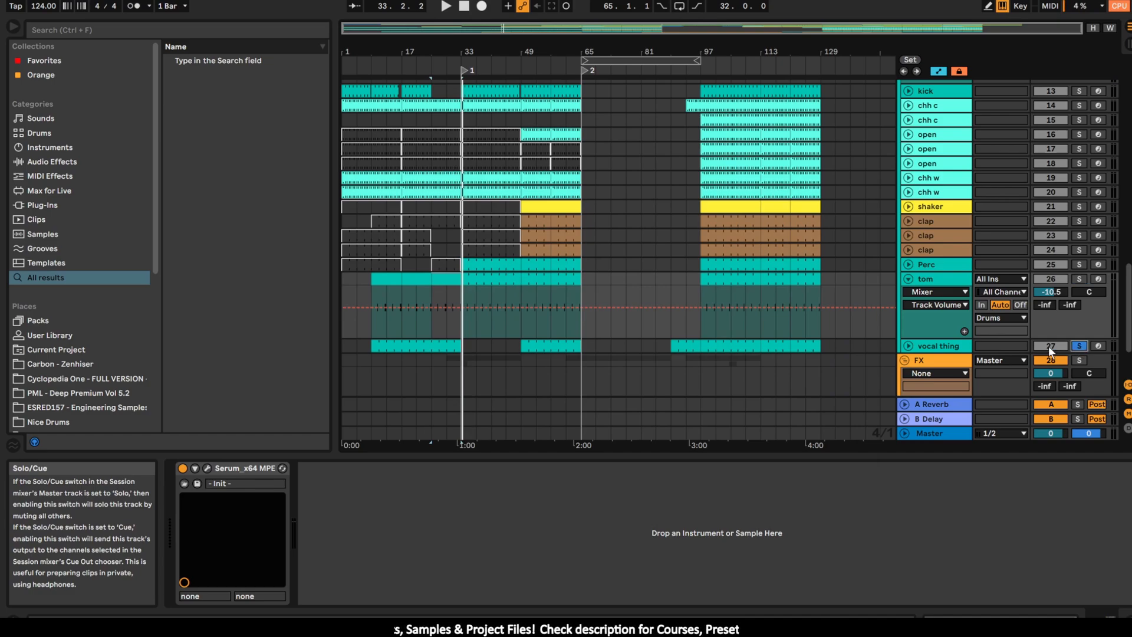
{"action": "left_click", "coordinate": [908, 345]}
{"action": "scroll", "coordinate": [538, 311], "scroll_direction": "down", "scroll_amount": 2}
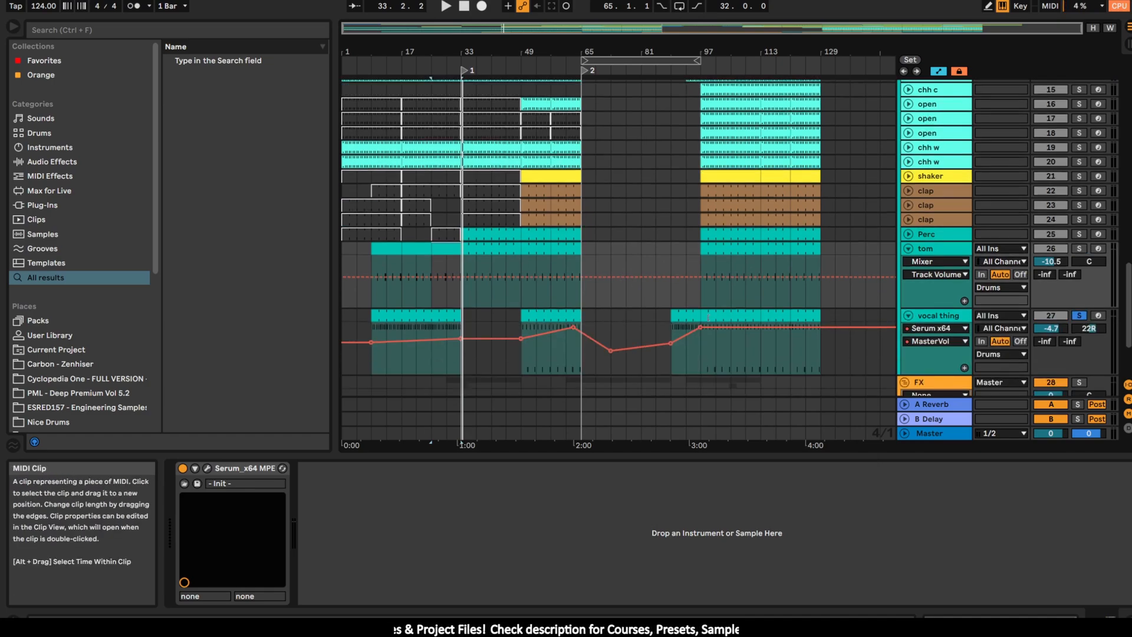
{"action": "left_click", "coordinate": [711, 314]}
{"action": "key", "text": "space"}
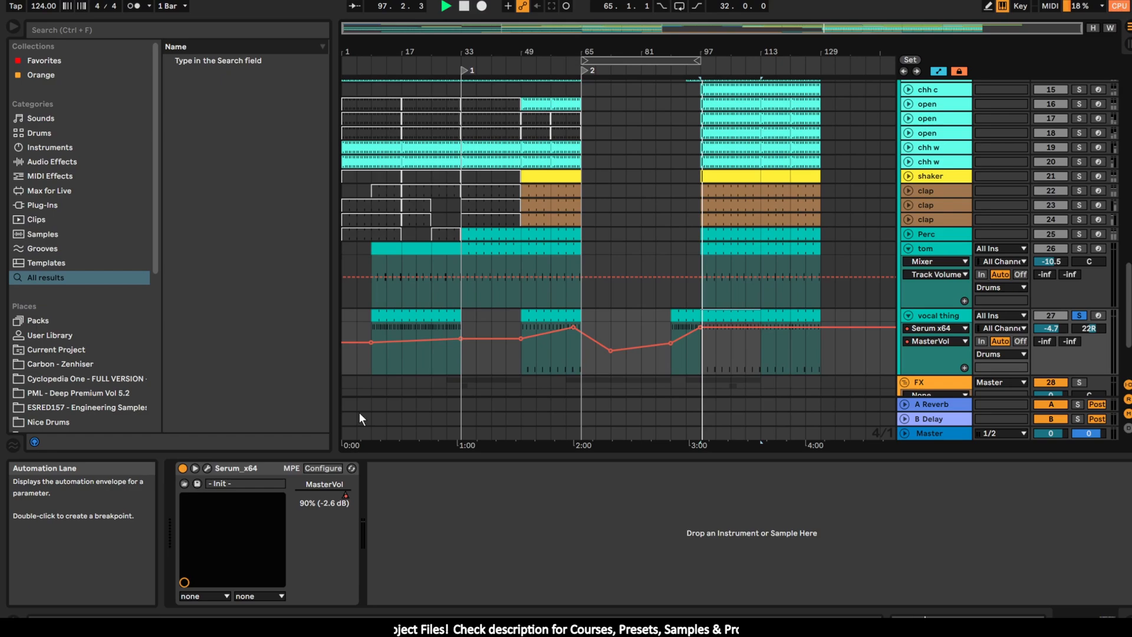
- Open the vocal thing's Serum, move its window clear of the device view, and stop playback
{"action": "left_click", "coordinate": [207, 468]}
{"action": "left_click_drag", "start_coordinate": [449, 277], "coordinate": [503, 111]}
{"action": "key", "text": "space"}
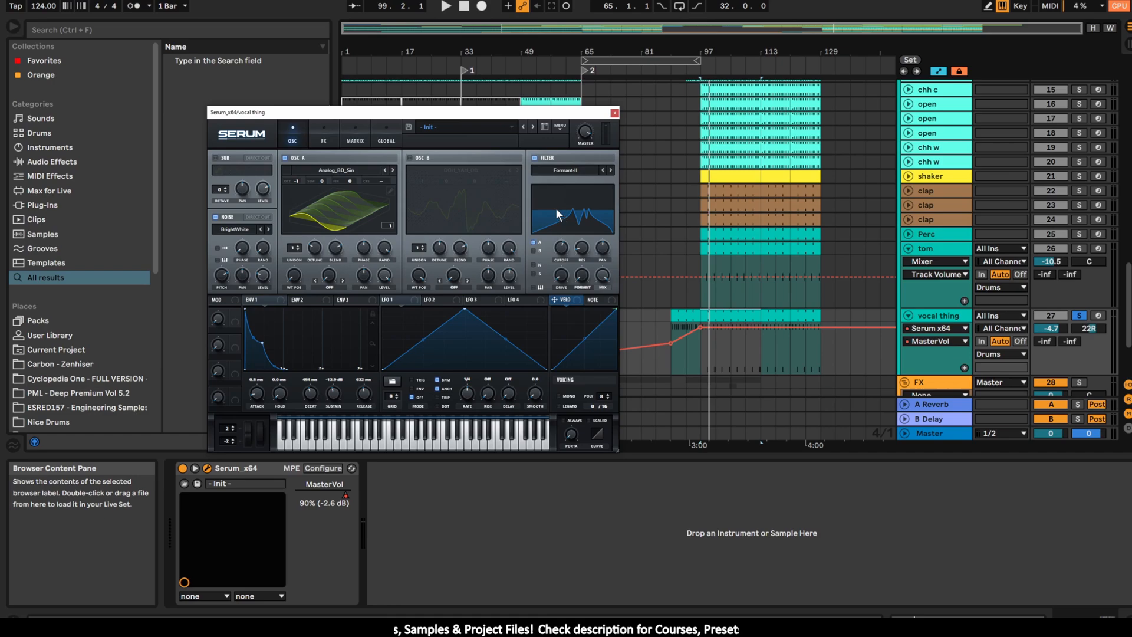
- Show the vocal thing's Serum effects page and compare its sound with the phaser bypassed and enabled during playback
{"action": "left_click", "coordinate": [321, 136]}
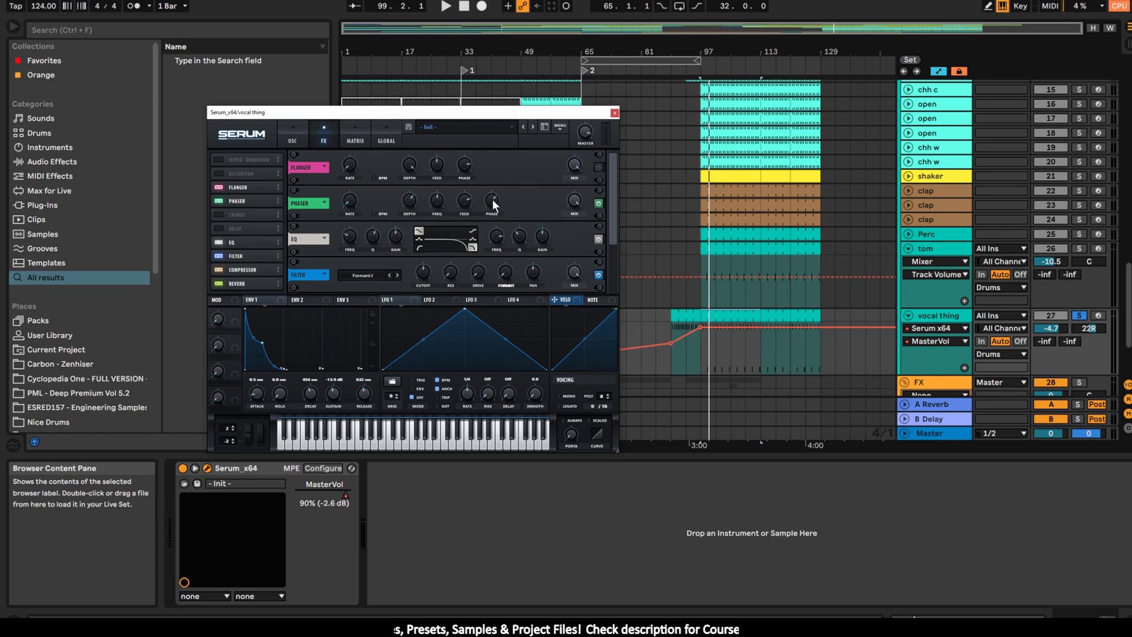
{"action": "left_click", "coordinate": [598, 203]}
{"action": "key", "text": "space"}
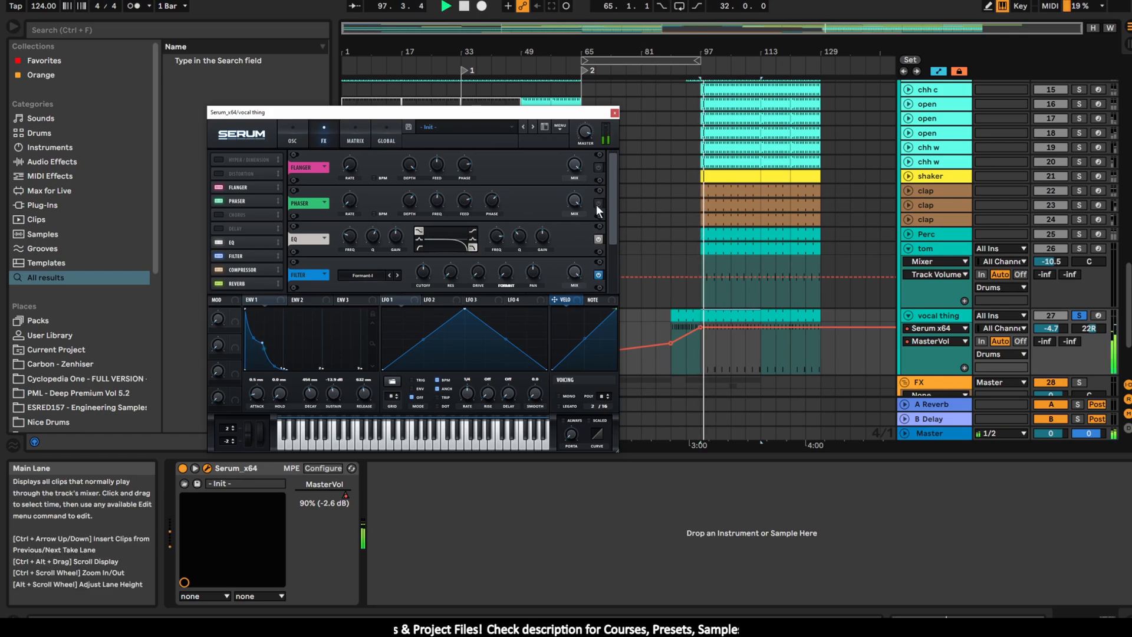
{"action": "left_click", "coordinate": [598, 204]}
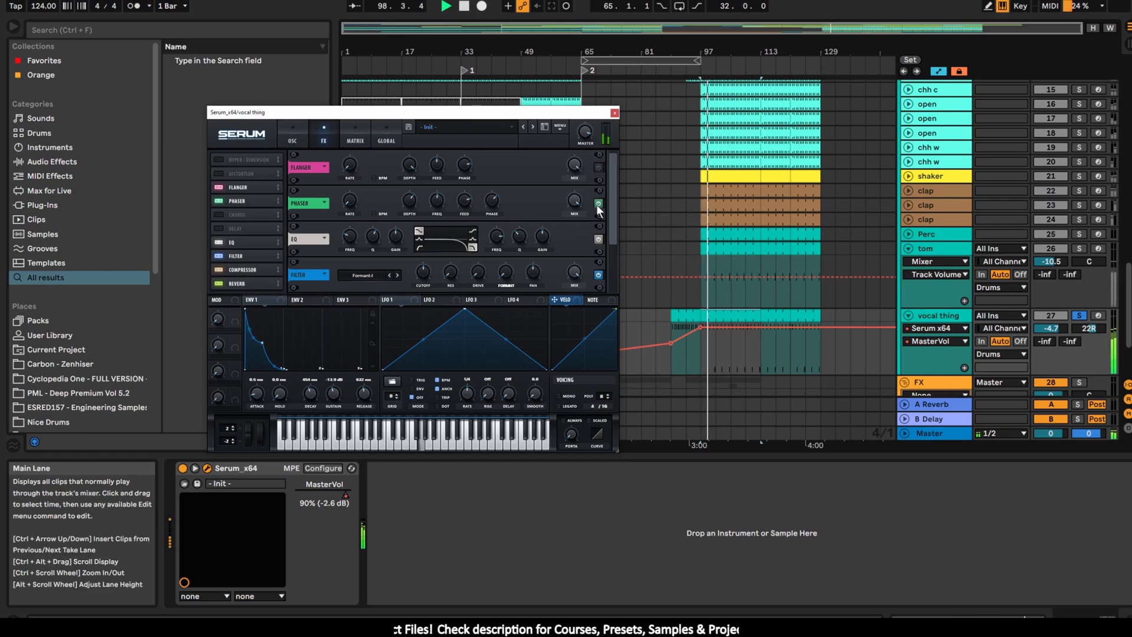
{"action": "key", "text": "space"}
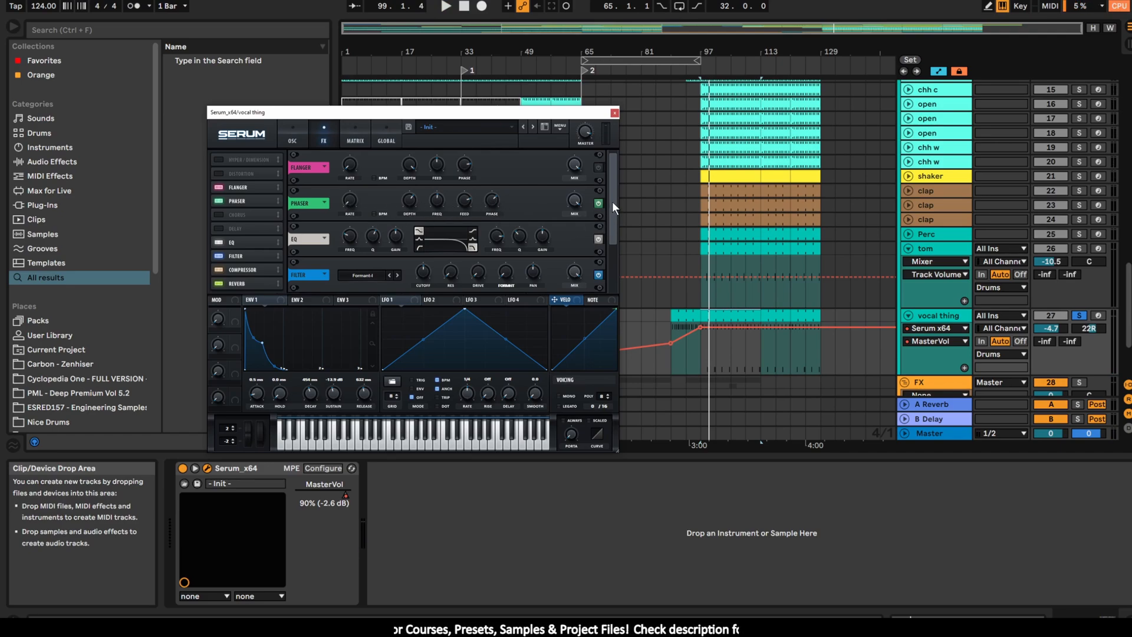
- Examine the vocal thing's remaining effects down to the reverb, audition the sound briefly, and close the plug-in window
{"action": "scroll", "coordinate": [612, 200], "scroll_direction": "down", "scroll_amount": 1}
{"action": "left_click_drag", "start_coordinate": [614, 211], "coordinate": [610, 244]}
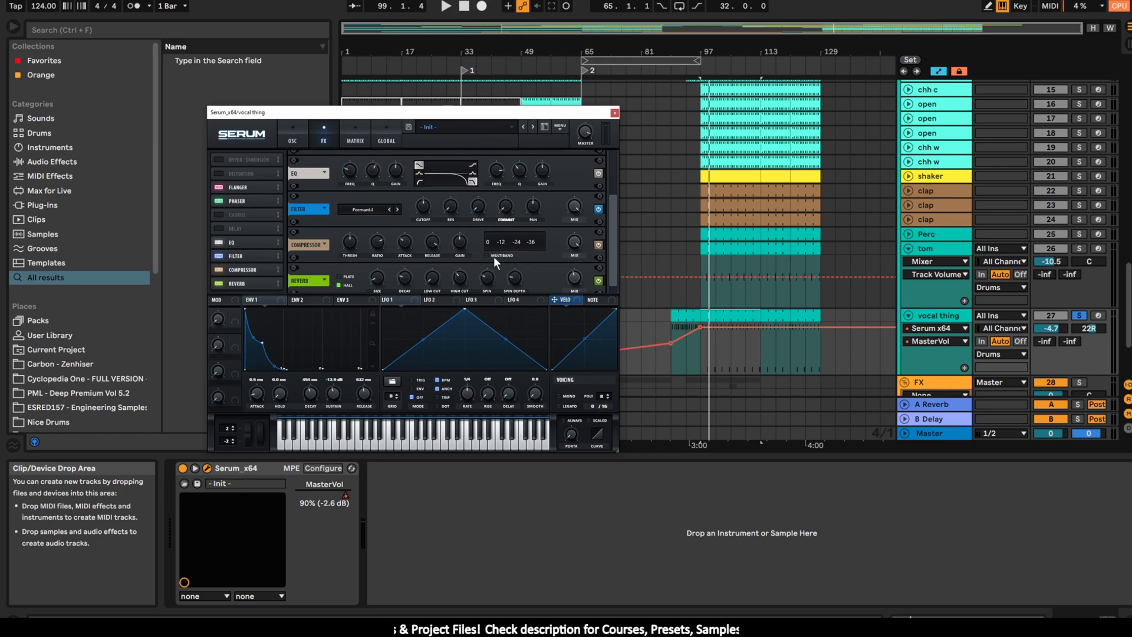
{"action": "left_click_drag", "start_coordinate": [617, 231], "coordinate": [614, 258]}
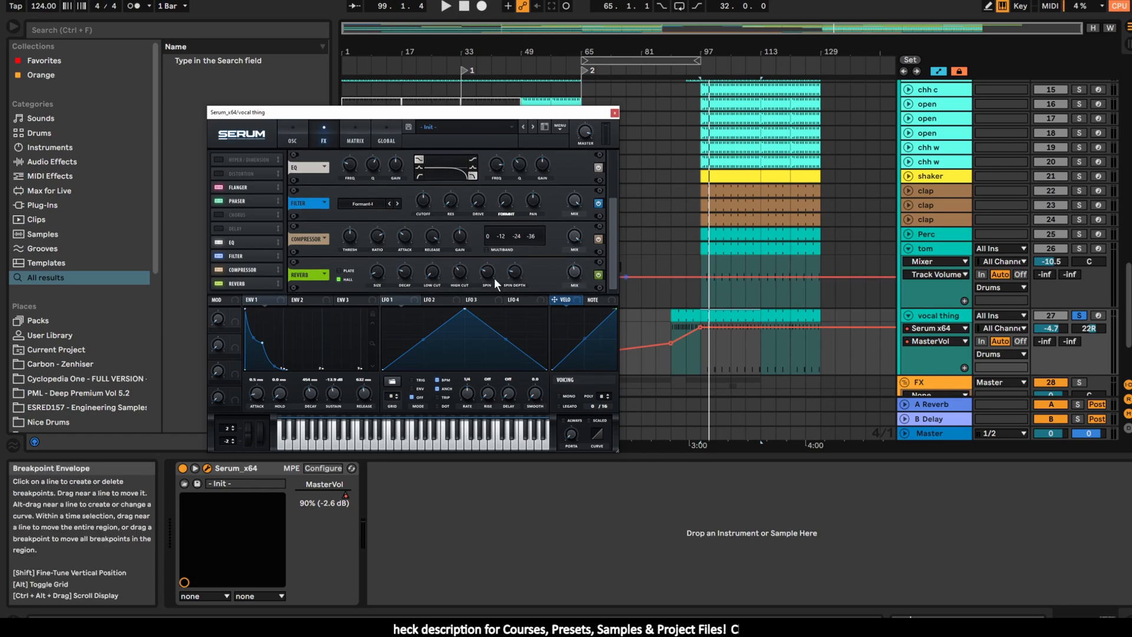
{"action": "key", "text": "space"}
{"action": "key", "text": "space"}
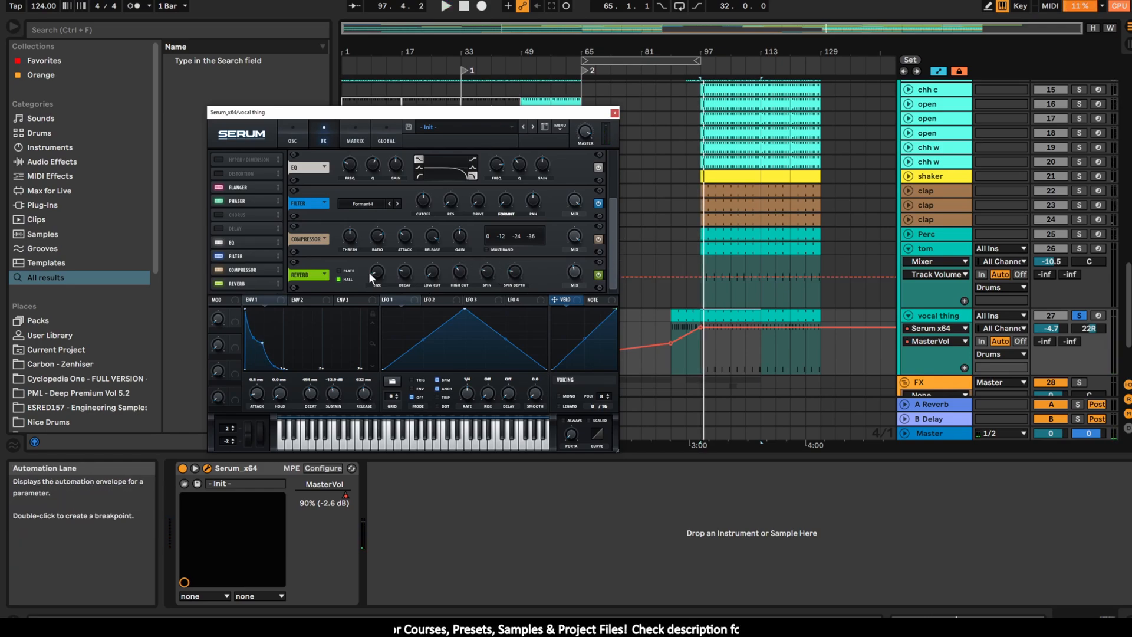
{"action": "key", "text": "space"}
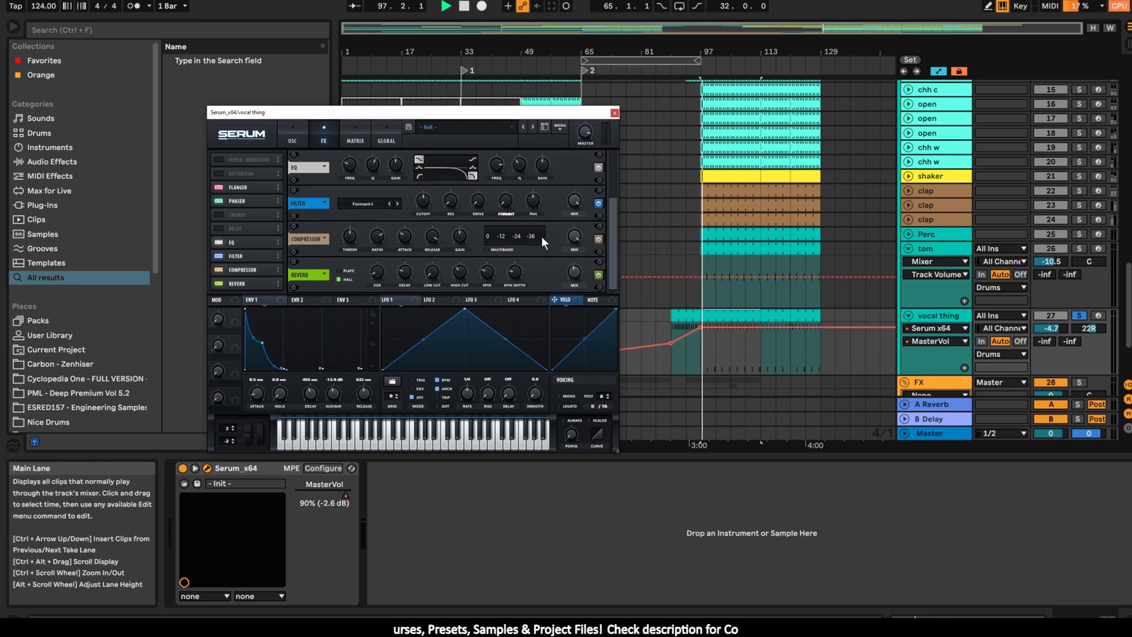
{"action": "key", "text": "space"}
{"action": "left_click", "coordinate": [614, 113]}
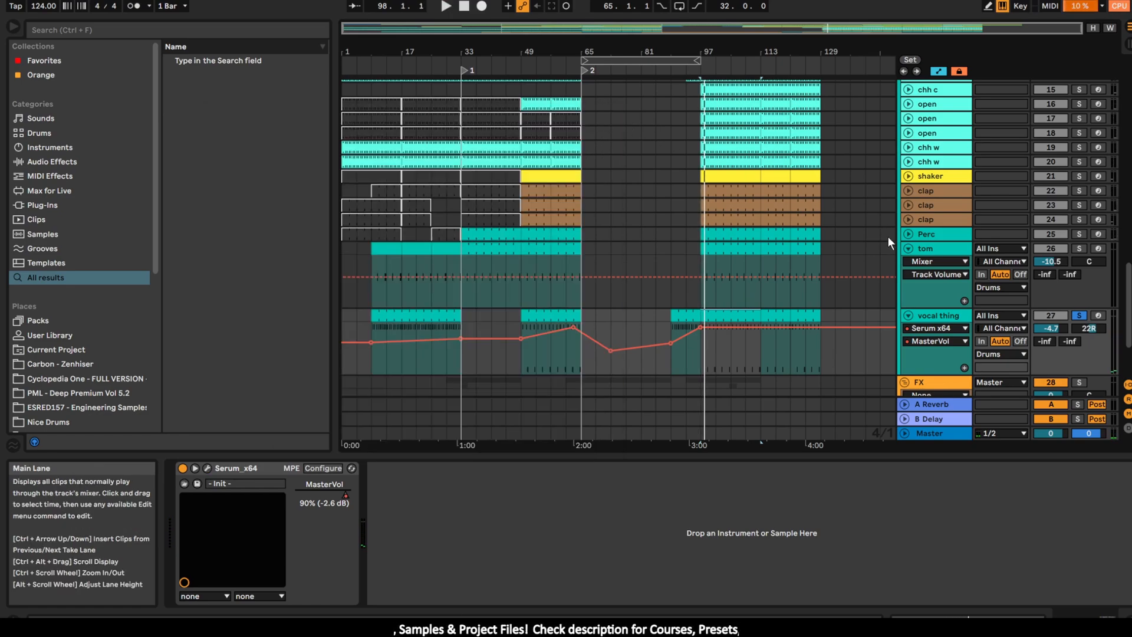
- Unfold and solo the sweep track in the FX group, and play its clip from bar 93
{"action": "scroll", "coordinate": [888, 236], "scroll_direction": "down", "scroll_amount": 3}
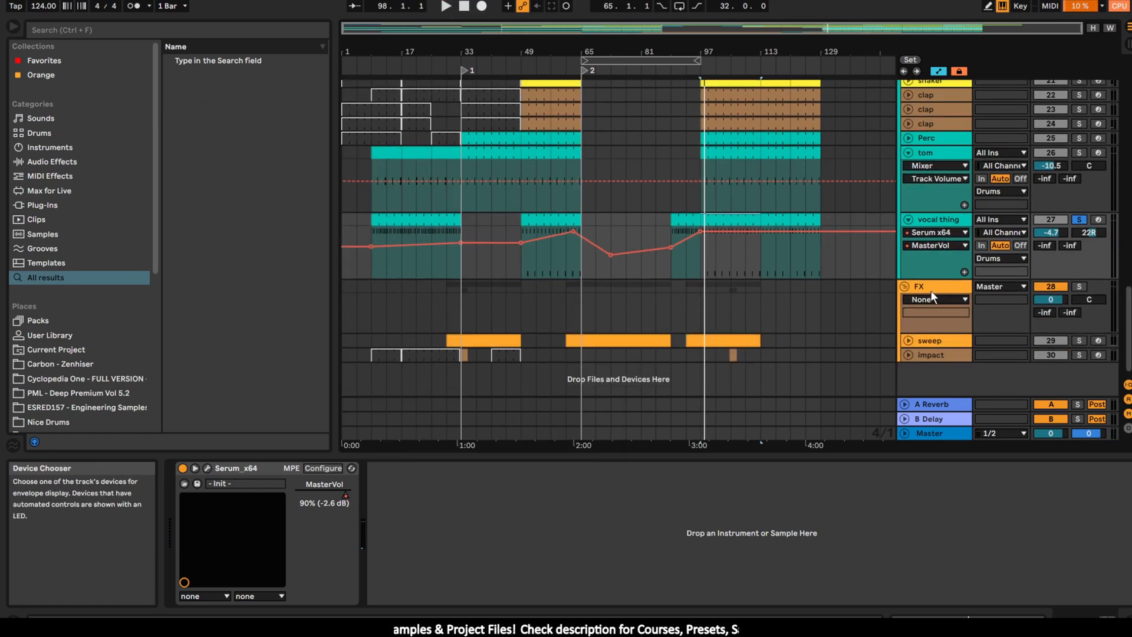
{"action": "left_click", "coordinate": [909, 340]}
{"action": "left_click", "coordinate": [927, 247]}
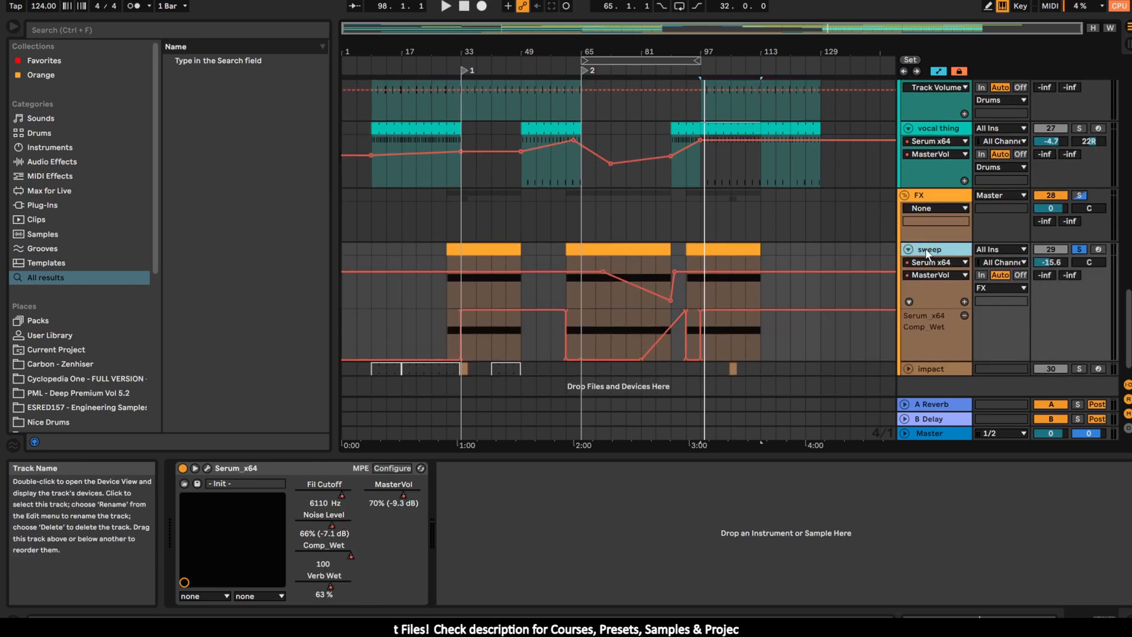
{"action": "left_click", "coordinate": [703, 252]}
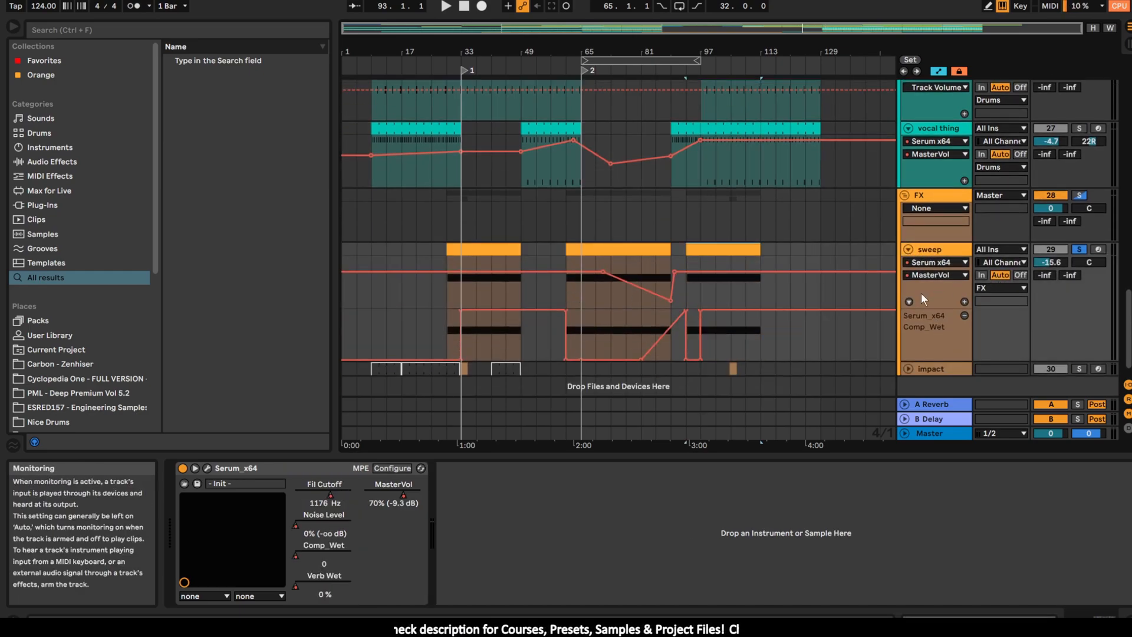
{"action": "key", "text": "space"}
- Open the sweep's Serum, stop playback, and enlarge and move its window clear of the device view
{"action": "left_click", "coordinate": [208, 469]}
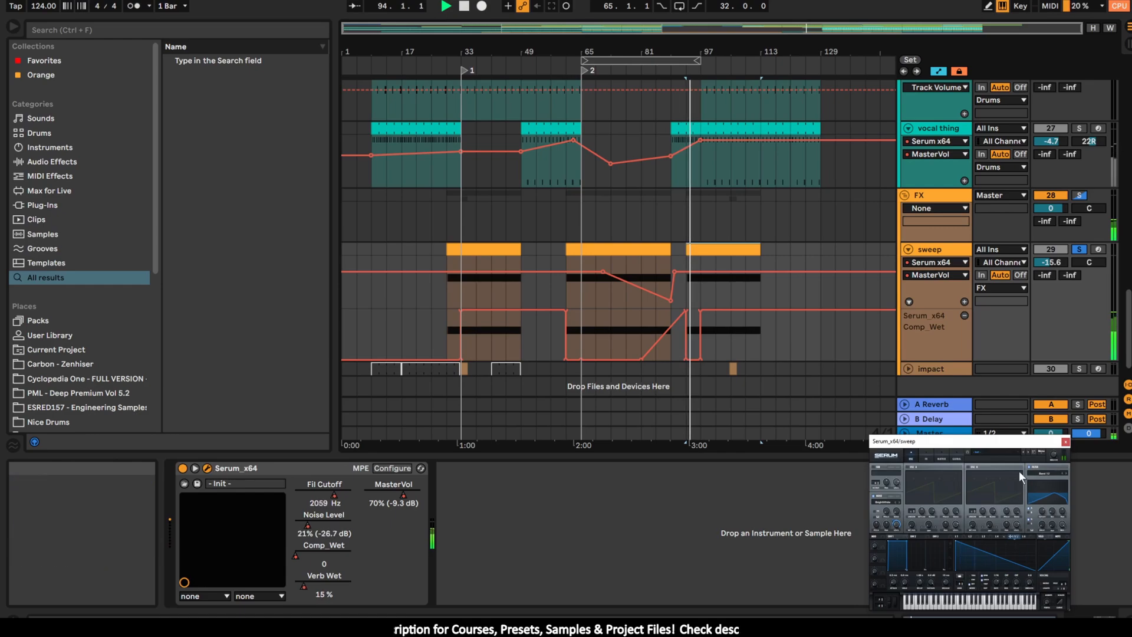
{"action": "key", "text": "space"}
{"action": "left_click_drag", "start_coordinate": [1006, 441], "coordinate": [437, 155]}
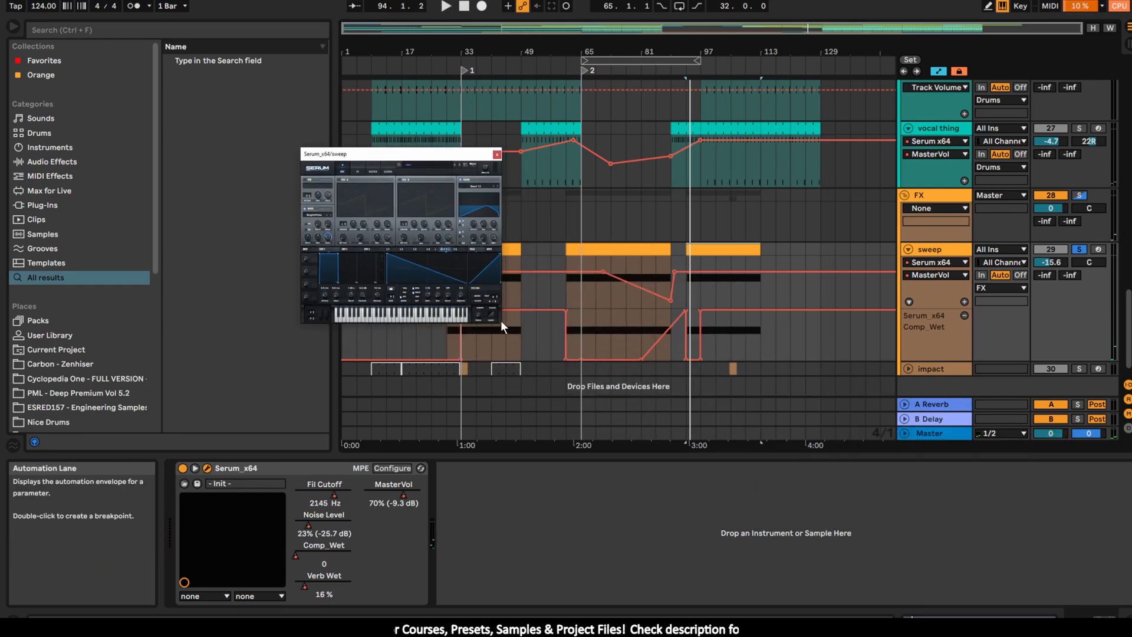
{"action": "left_click_drag", "start_coordinate": [501, 320], "coordinate": [765, 492]}
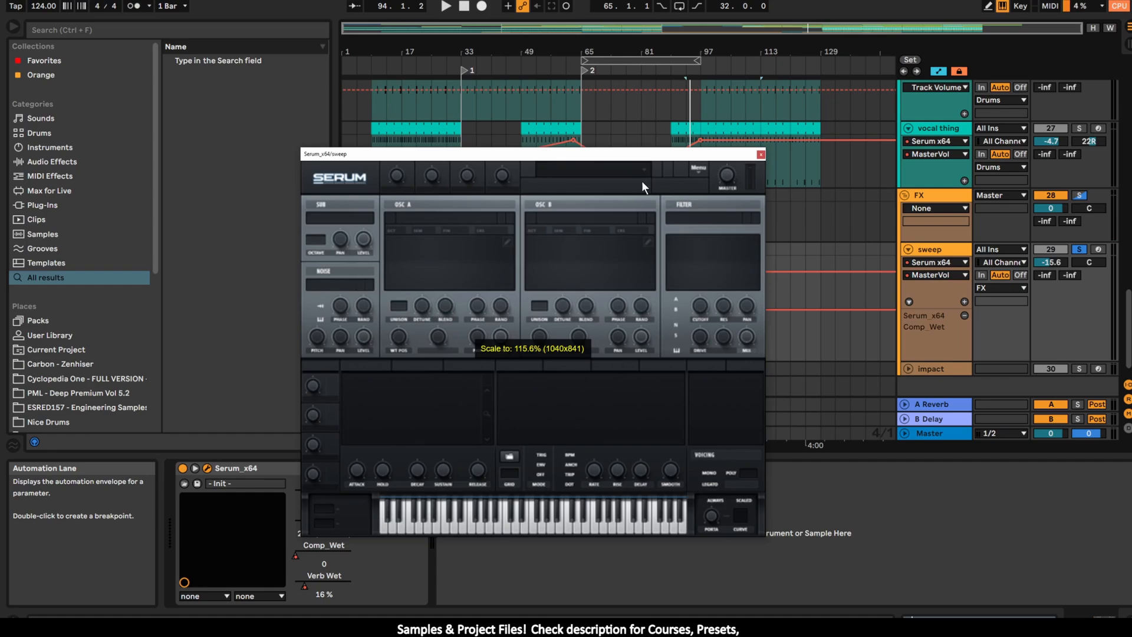
{"action": "left_click_drag", "start_coordinate": [578, 154], "coordinate": [507, 90]}
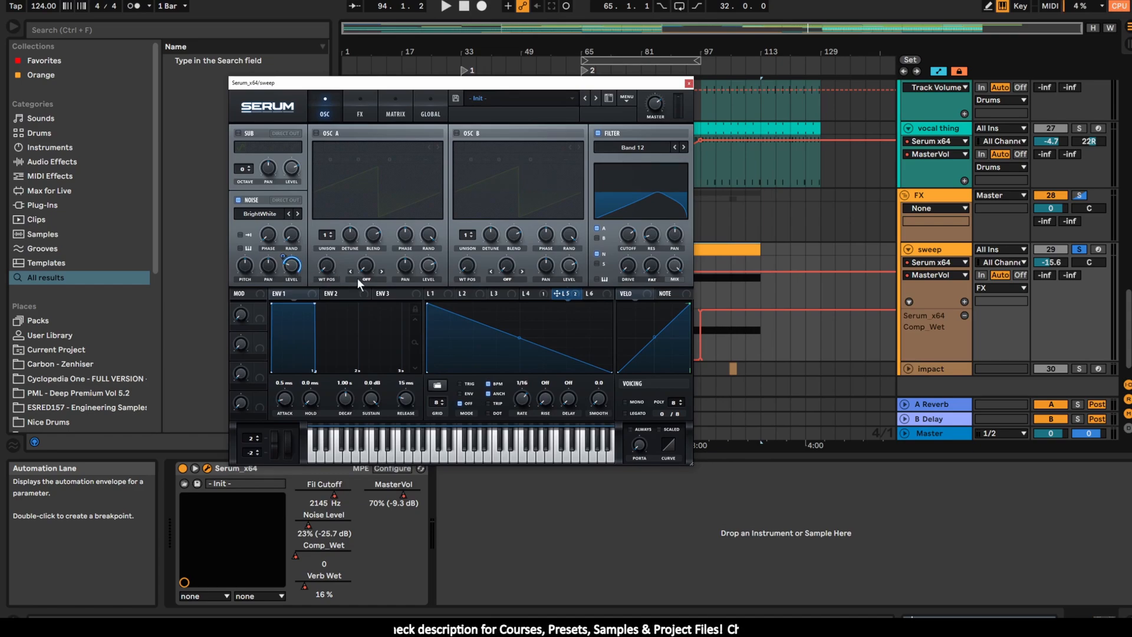
- Examine LFO 4 and the effects page in the sweep's Serum during playback, close its window, and stop playback
{"action": "left_click", "coordinate": [532, 295]}
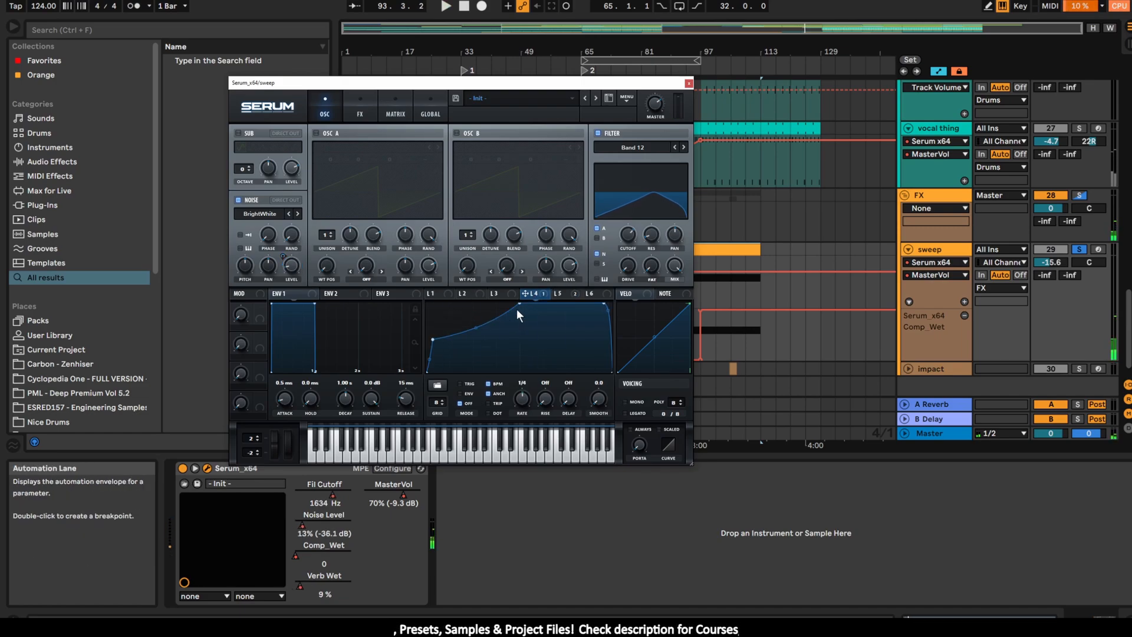
{"action": "left_click", "coordinate": [369, 103]}
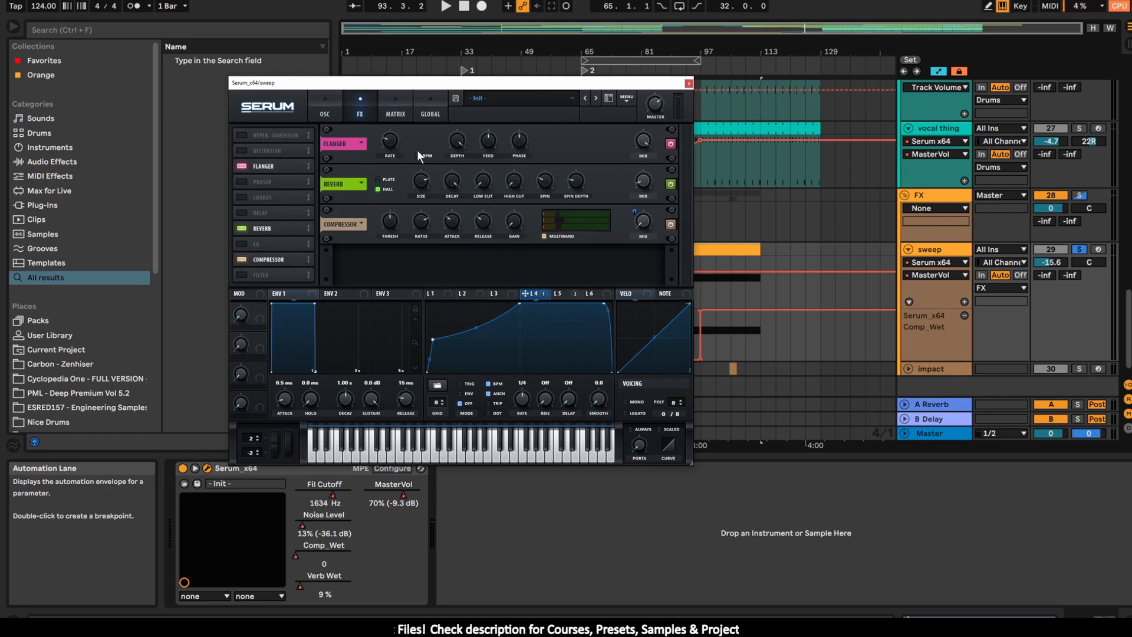
{"action": "key", "text": "space"}
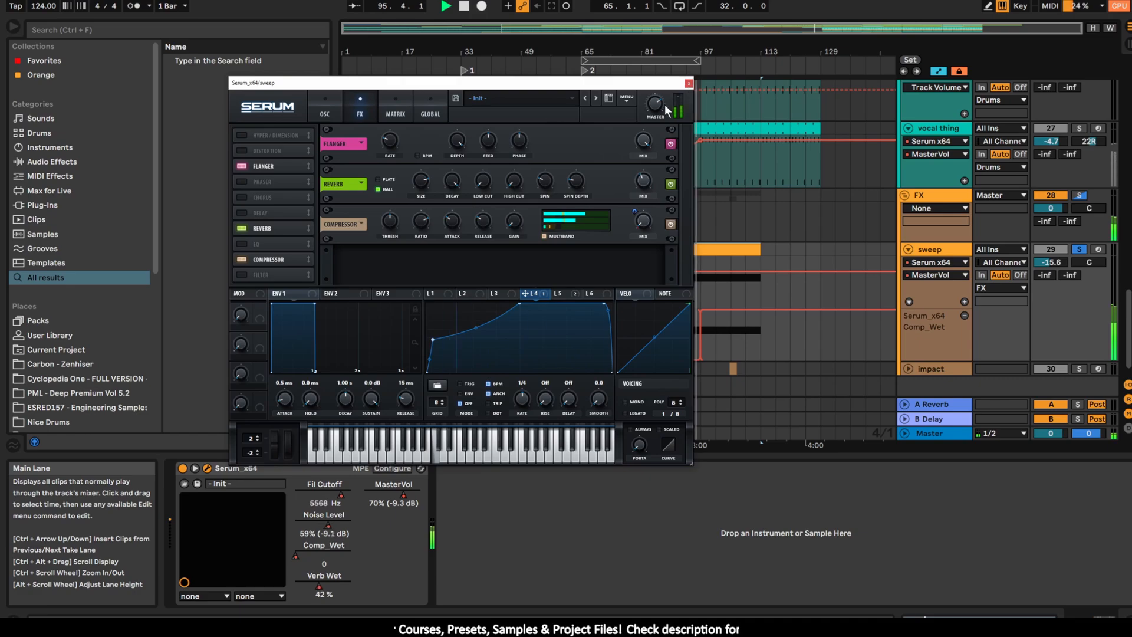
{"action": "left_click", "coordinate": [688, 84]}
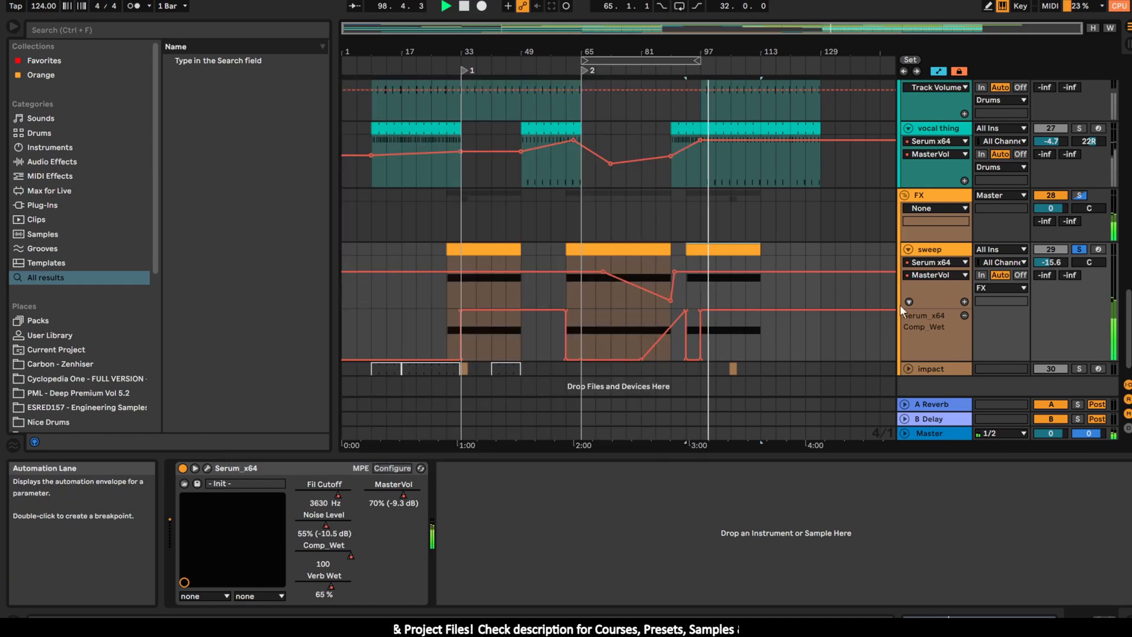
{"action": "key", "text": "space"}
- Unfold the impact track, select its clip near bar 105, and solo the track
{"action": "scroll", "coordinate": [890, 338], "scroll_direction": "down", "scroll_amount": 1}
{"action": "left_click", "coordinate": [908, 354]}
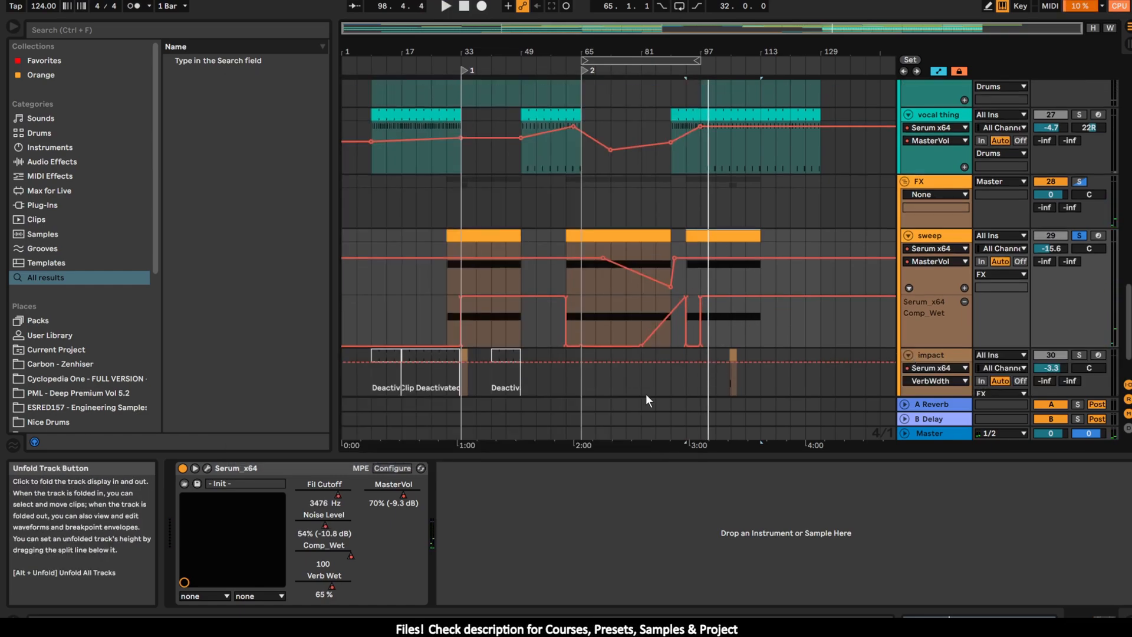
{"action": "scroll", "coordinate": [762, 303], "scroll_direction": "down", "scroll_amount": 4}
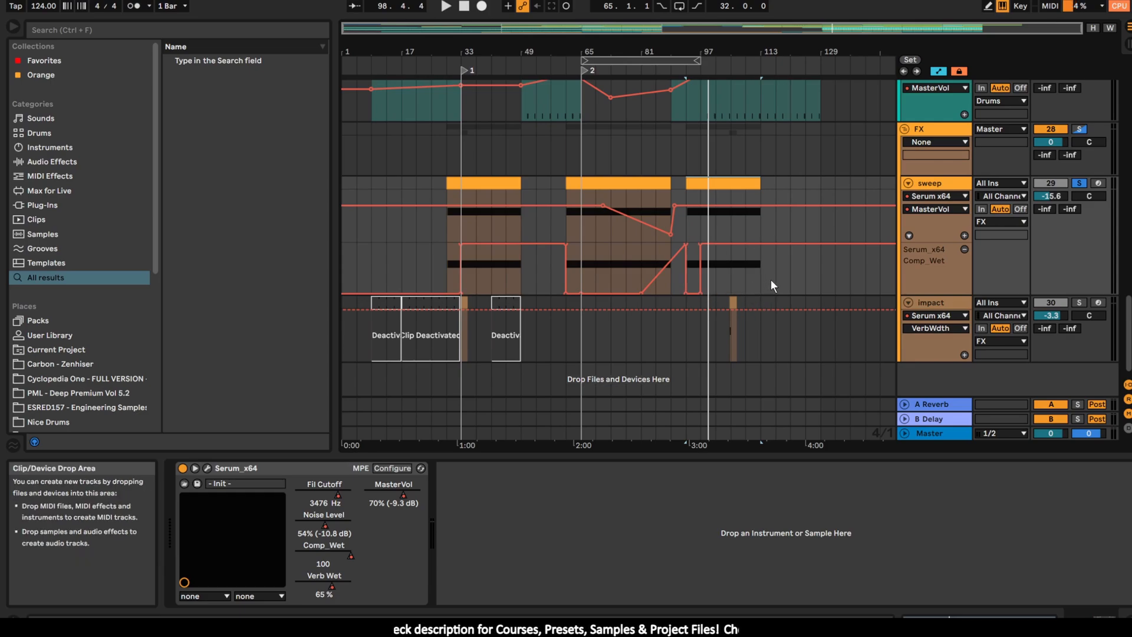
{"action": "left_click", "coordinate": [208, 468]}
{"action": "left_click", "coordinate": [207, 469]}
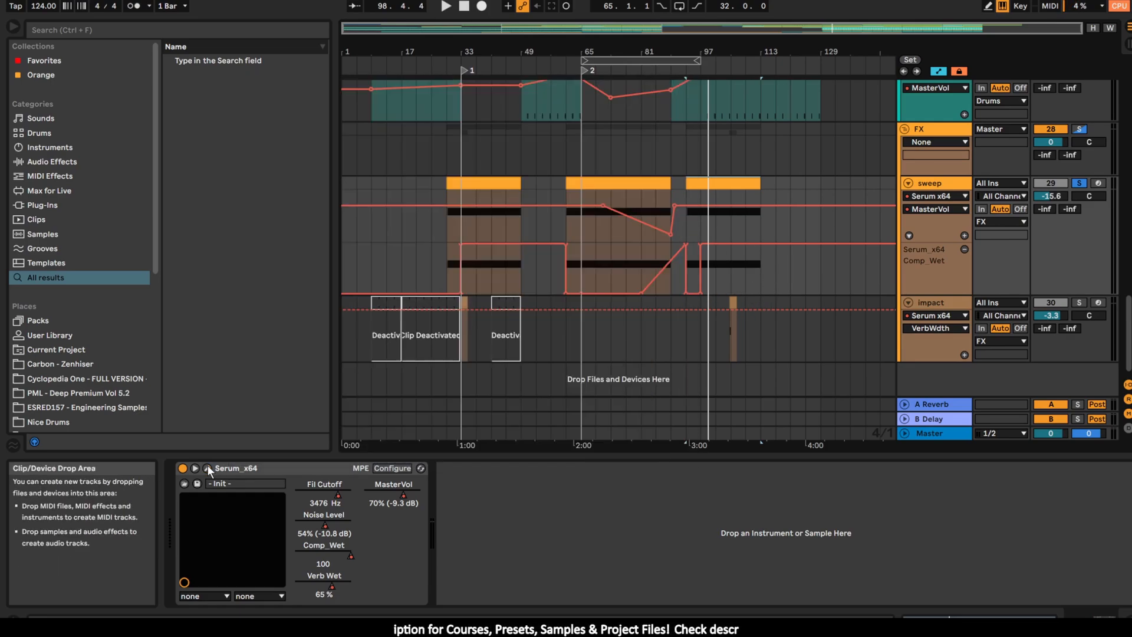
{"action": "left_click", "coordinate": [734, 301]}
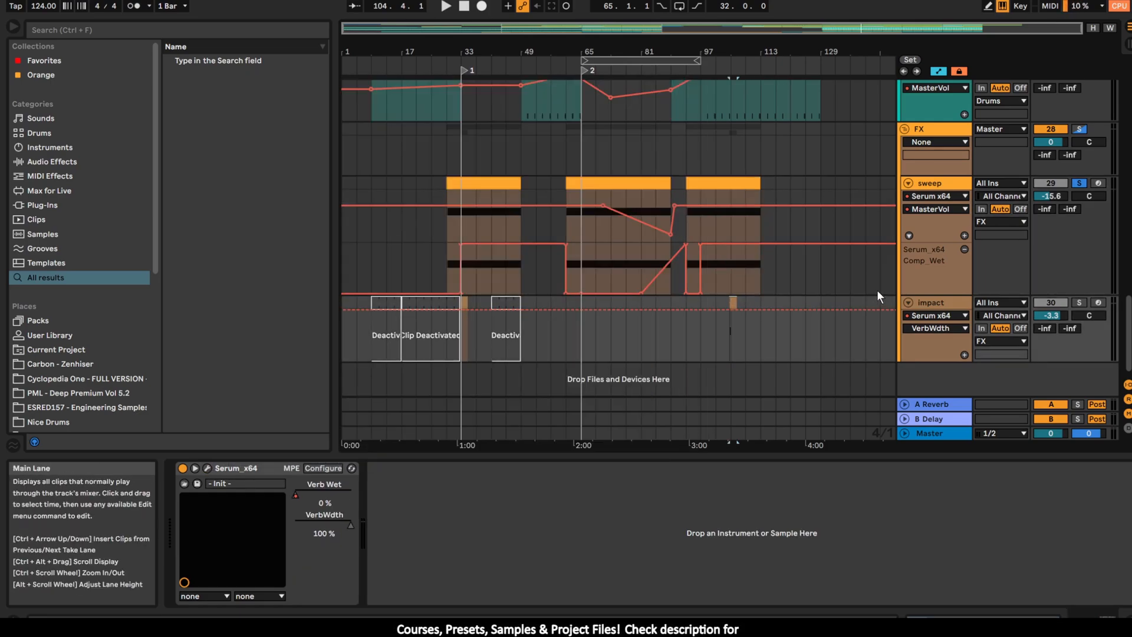
{"action": "left_click", "coordinate": [1079, 303]}
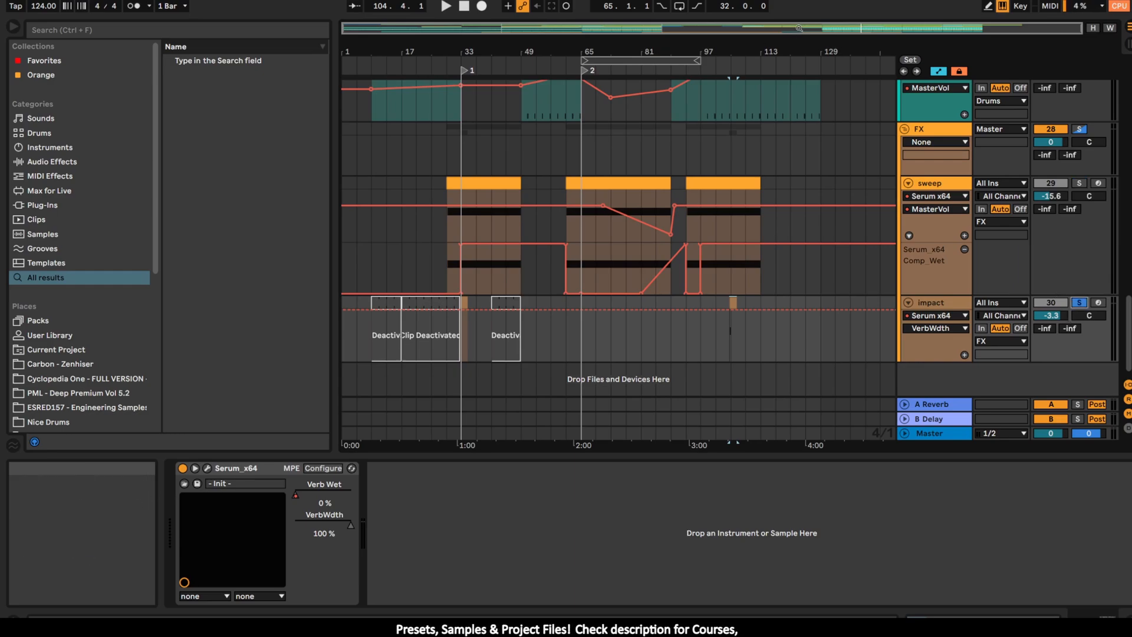
- Open the impact track's Serum window
{"action": "left_click_drag", "start_coordinate": [785, 31], "coordinate": [770, 136]}
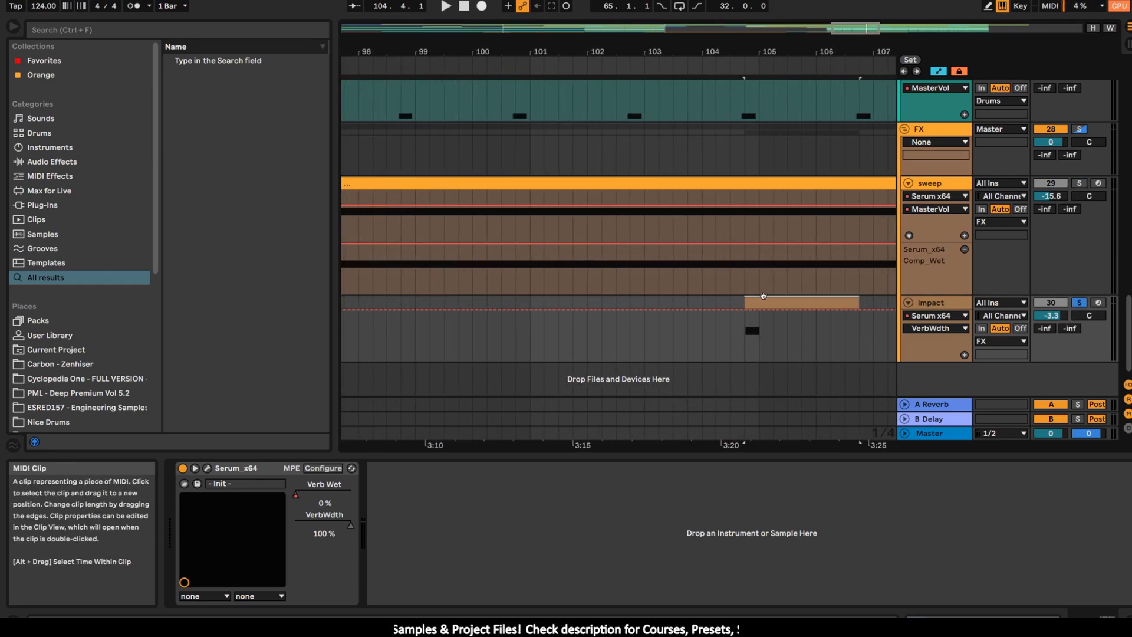
{"action": "left_click", "coordinate": [195, 468]}
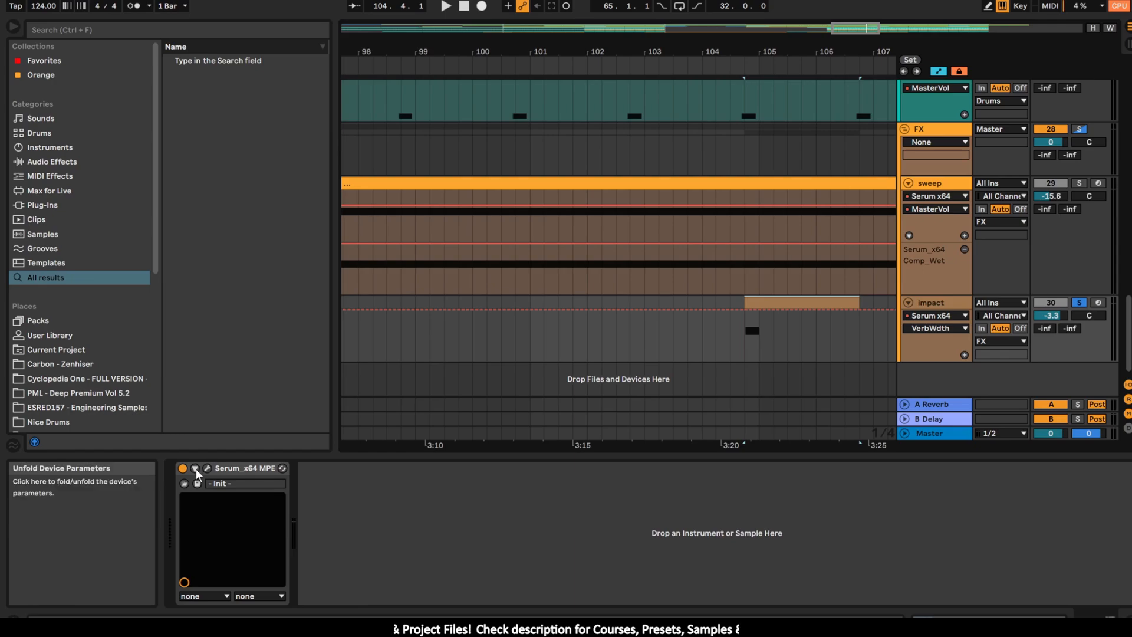
{"action": "left_click", "coordinate": [199, 468]}
{"action": "left_click", "coordinate": [207, 468]}
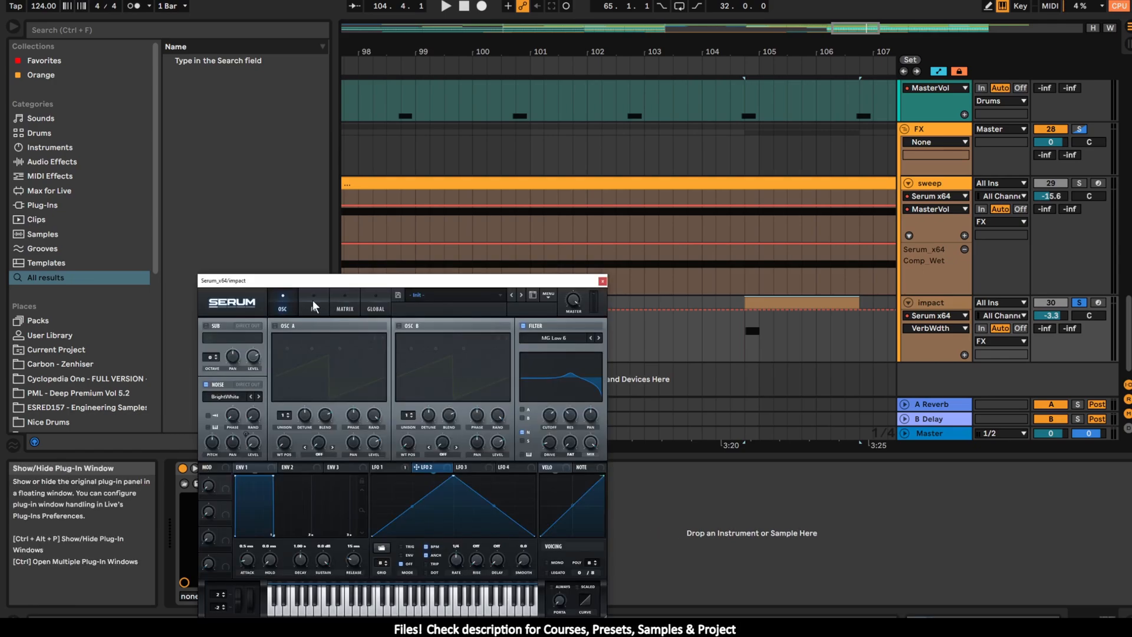
- Show the impact's Serum effects page while auditioning its clip, stop playback, and close the plug-in window
{"action": "key", "text": "space"}
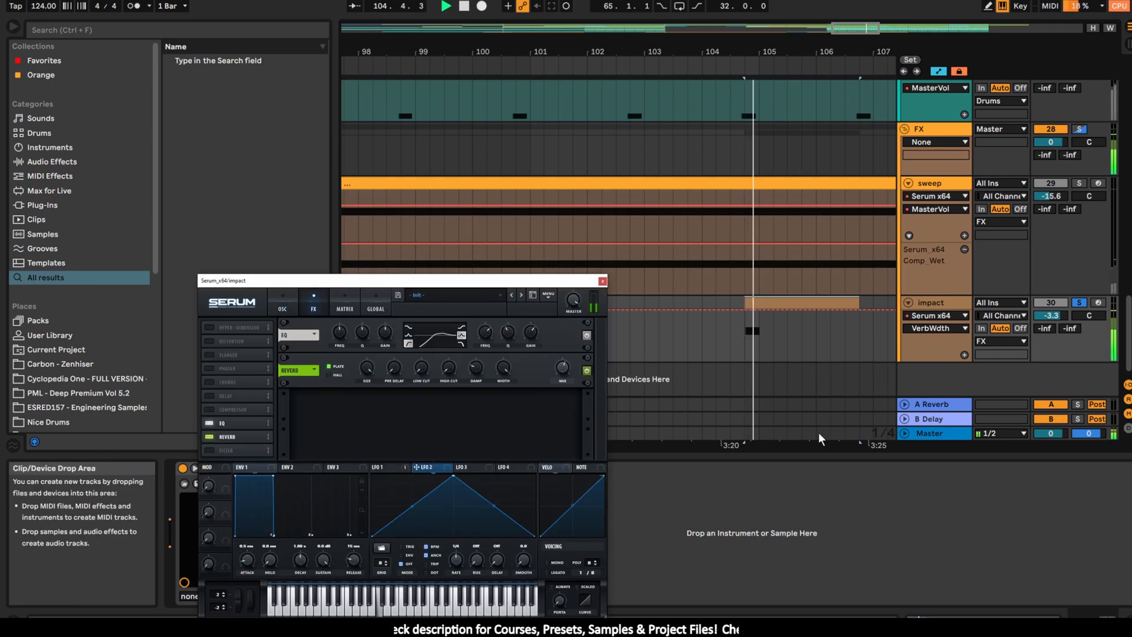
{"action": "key", "text": "space"}
{"action": "left_click", "coordinate": [602, 280]}
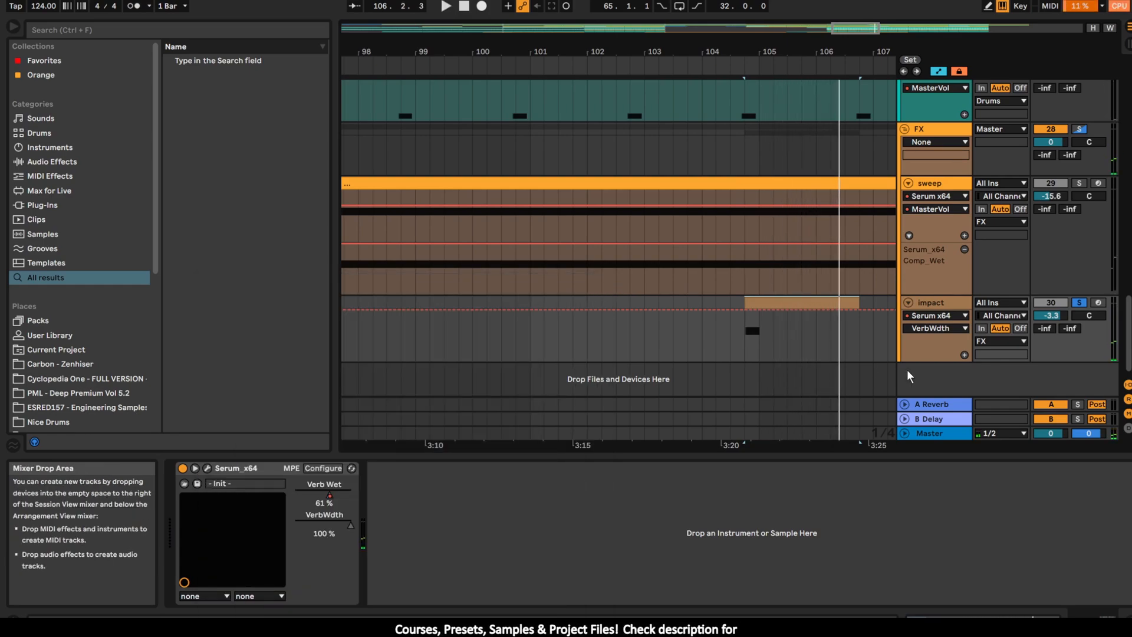
- Collapse the Instruments, Drums and FX groups and show the full arrangement
{"action": "left_click", "coordinate": [905, 130], "text": "alt"}
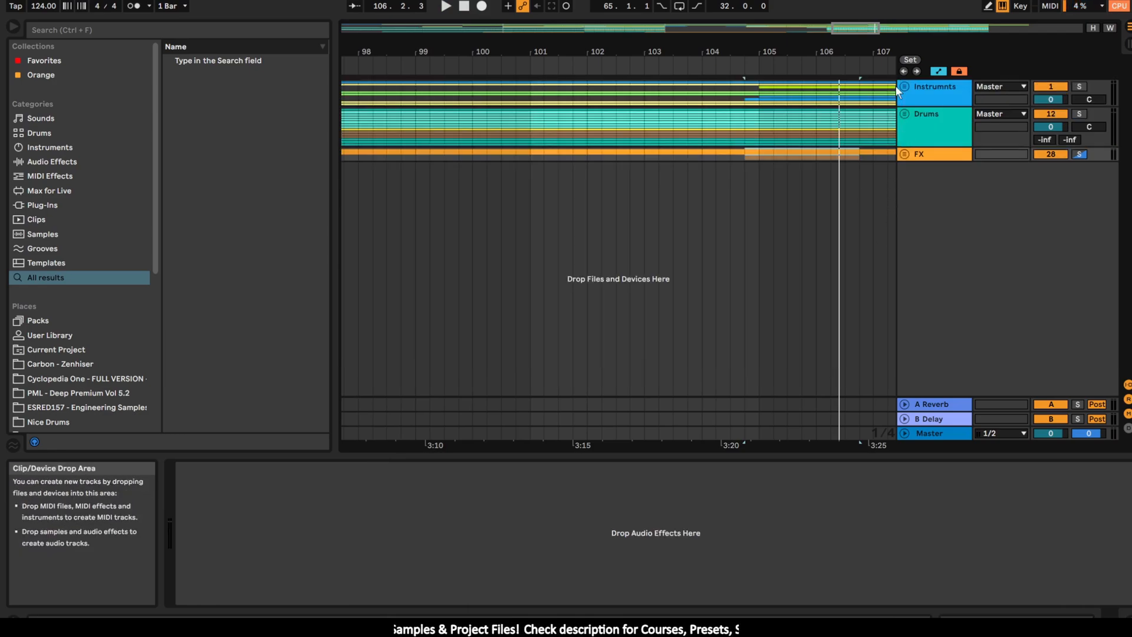
{"action": "left_click_drag", "start_coordinate": [861, 28], "coordinate": [860, 1]}
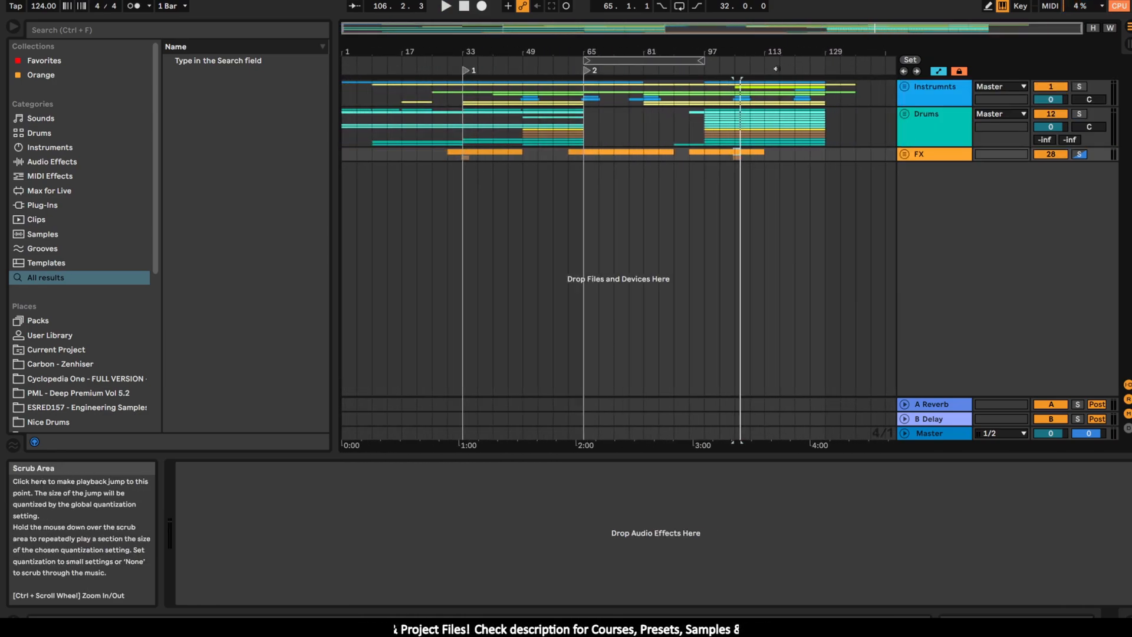